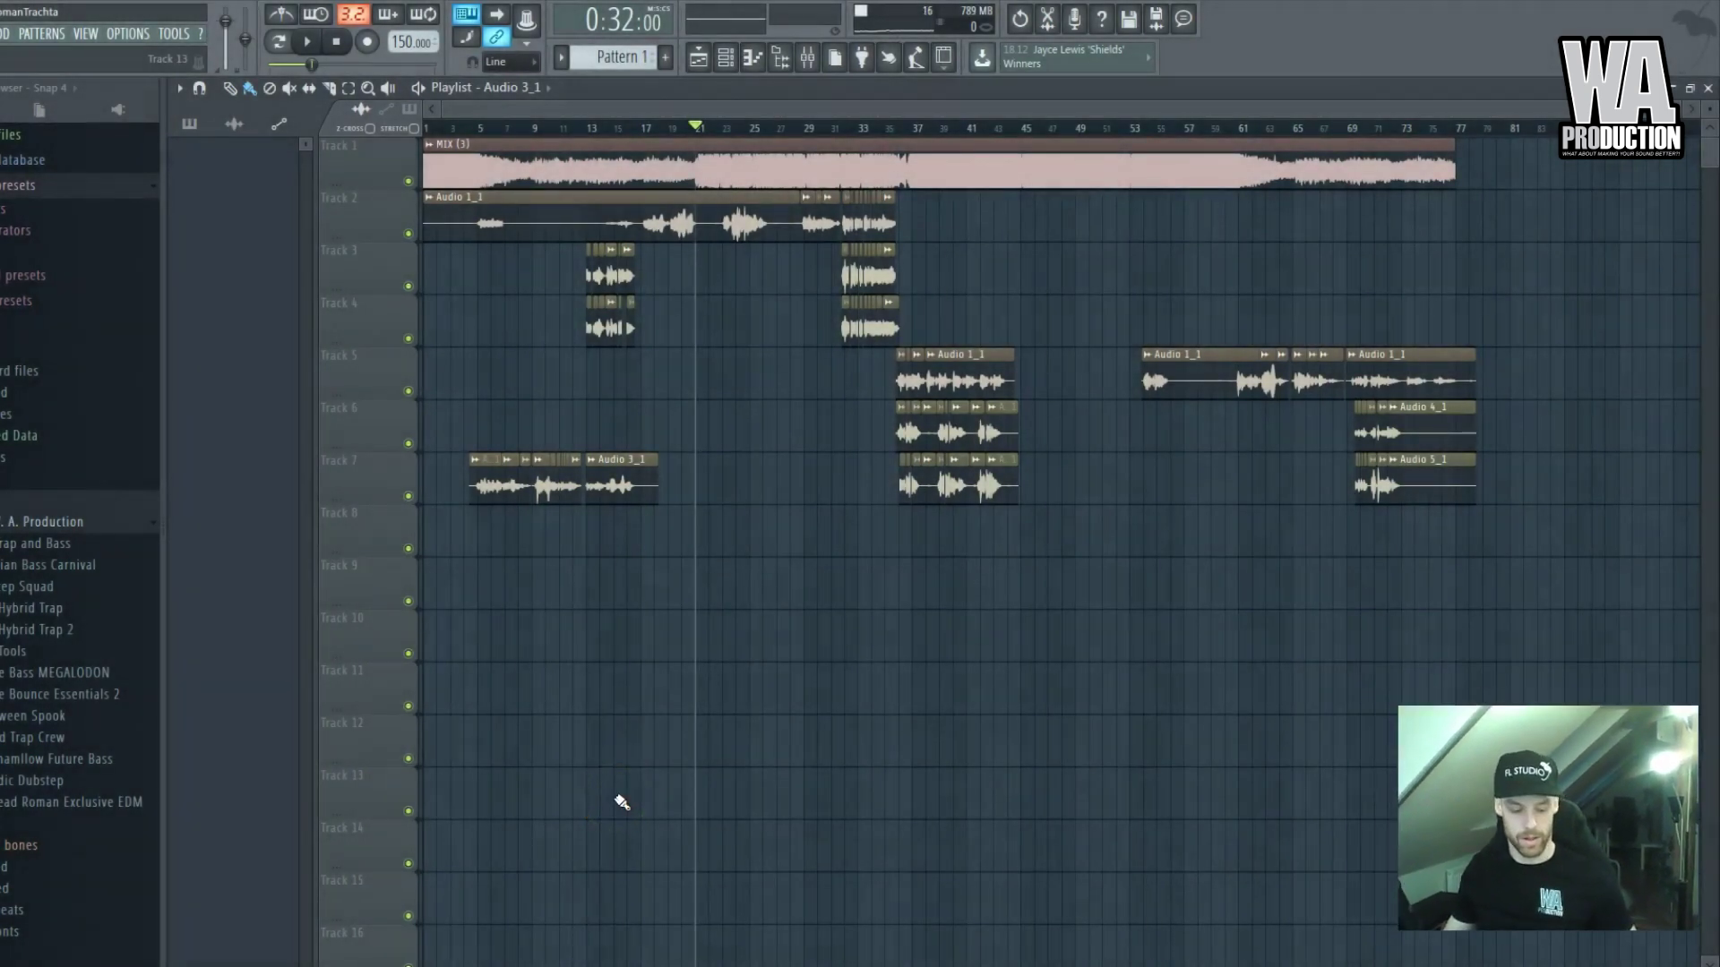
{"action": "left_click", "coordinate": [656, 744]}
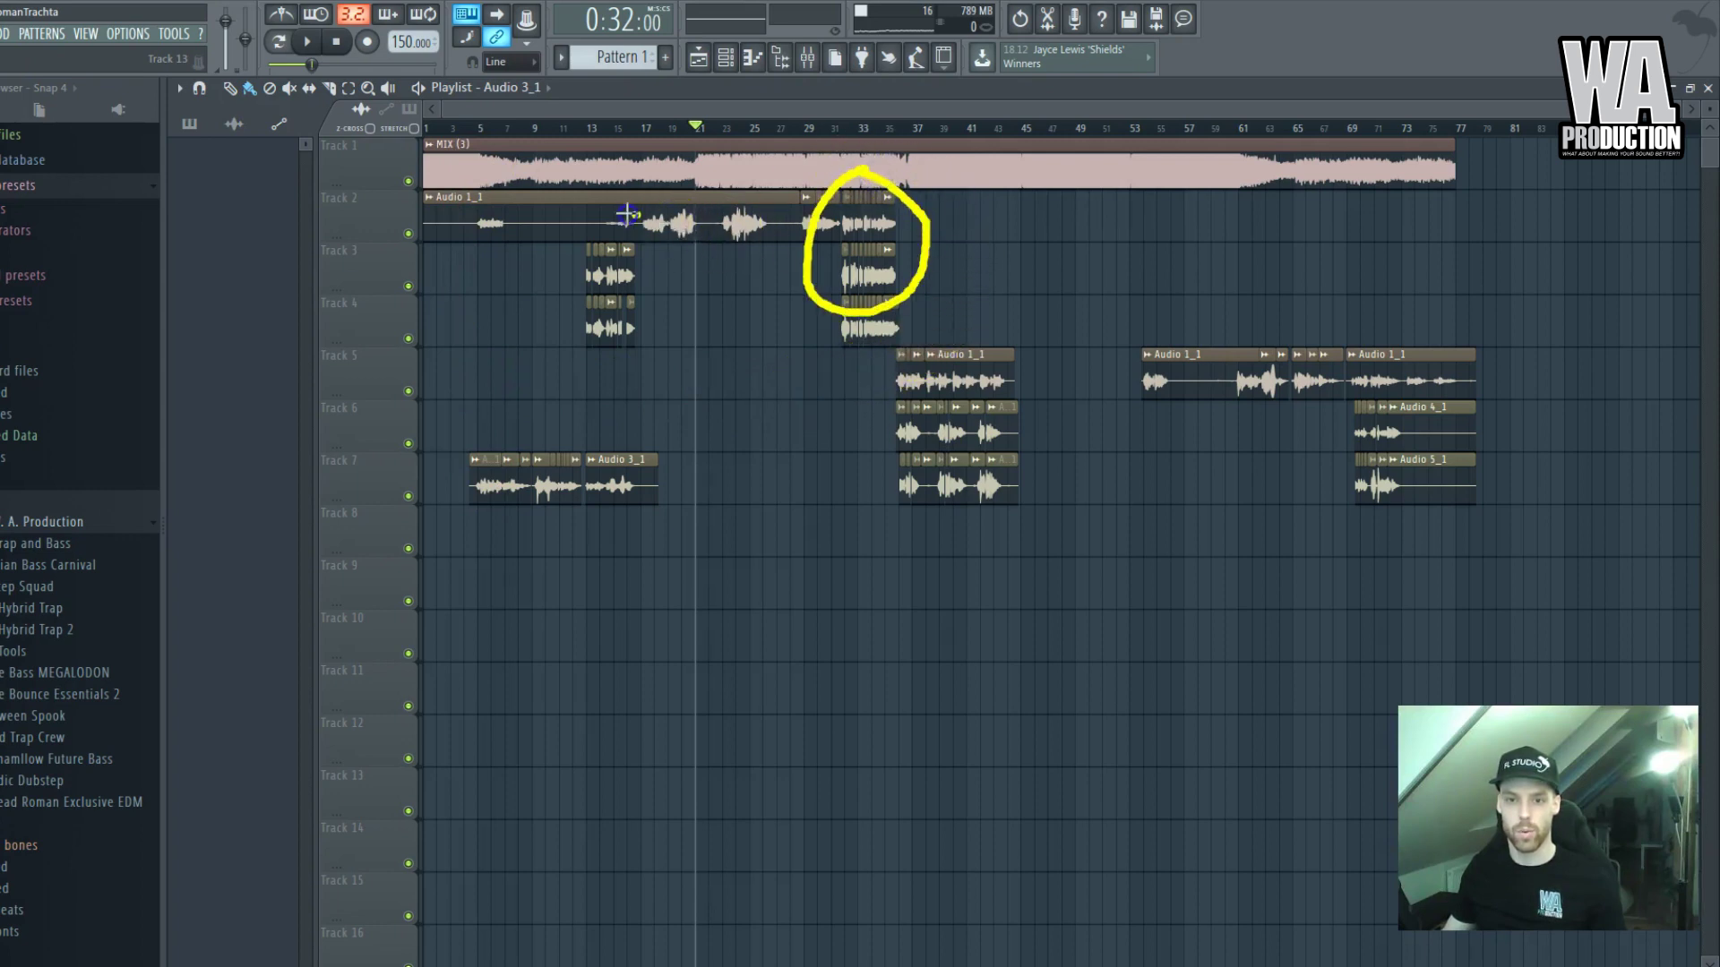
{"action": "mouse_move", "coordinate": [636, 214]}
{"action": "left_mouse_down"}
{"action": "mouse_move", "coordinate": [514, 273]}
{"action": "mouse_move", "coordinate": [680, 344]}
{"action": "left_mouse_up"}
{"action": "mouse_move", "coordinate": [945, 338]}
{"action": "left_mouse_down"}
{"action": "mouse_move", "coordinate": [513, 402]}
{"action": "mouse_move", "coordinate": [460, 496]}
{"action": "mouse_move", "coordinate": [839, 545]}
{"action": "mouse_move", "coordinate": [988, 361]}
{"action": "left_mouse_up"}
{"action": "mouse_move", "coordinate": [1406, 317]}
{"action": "left_mouse_down"}
{"action": "mouse_move", "coordinate": [1221, 302]}
{"action": "mouse_move", "coordinate": [1401, 503]}
{"action": "mouse_move", "coordinate": [1360, 311]}
{"action": "left_mouse_up"}
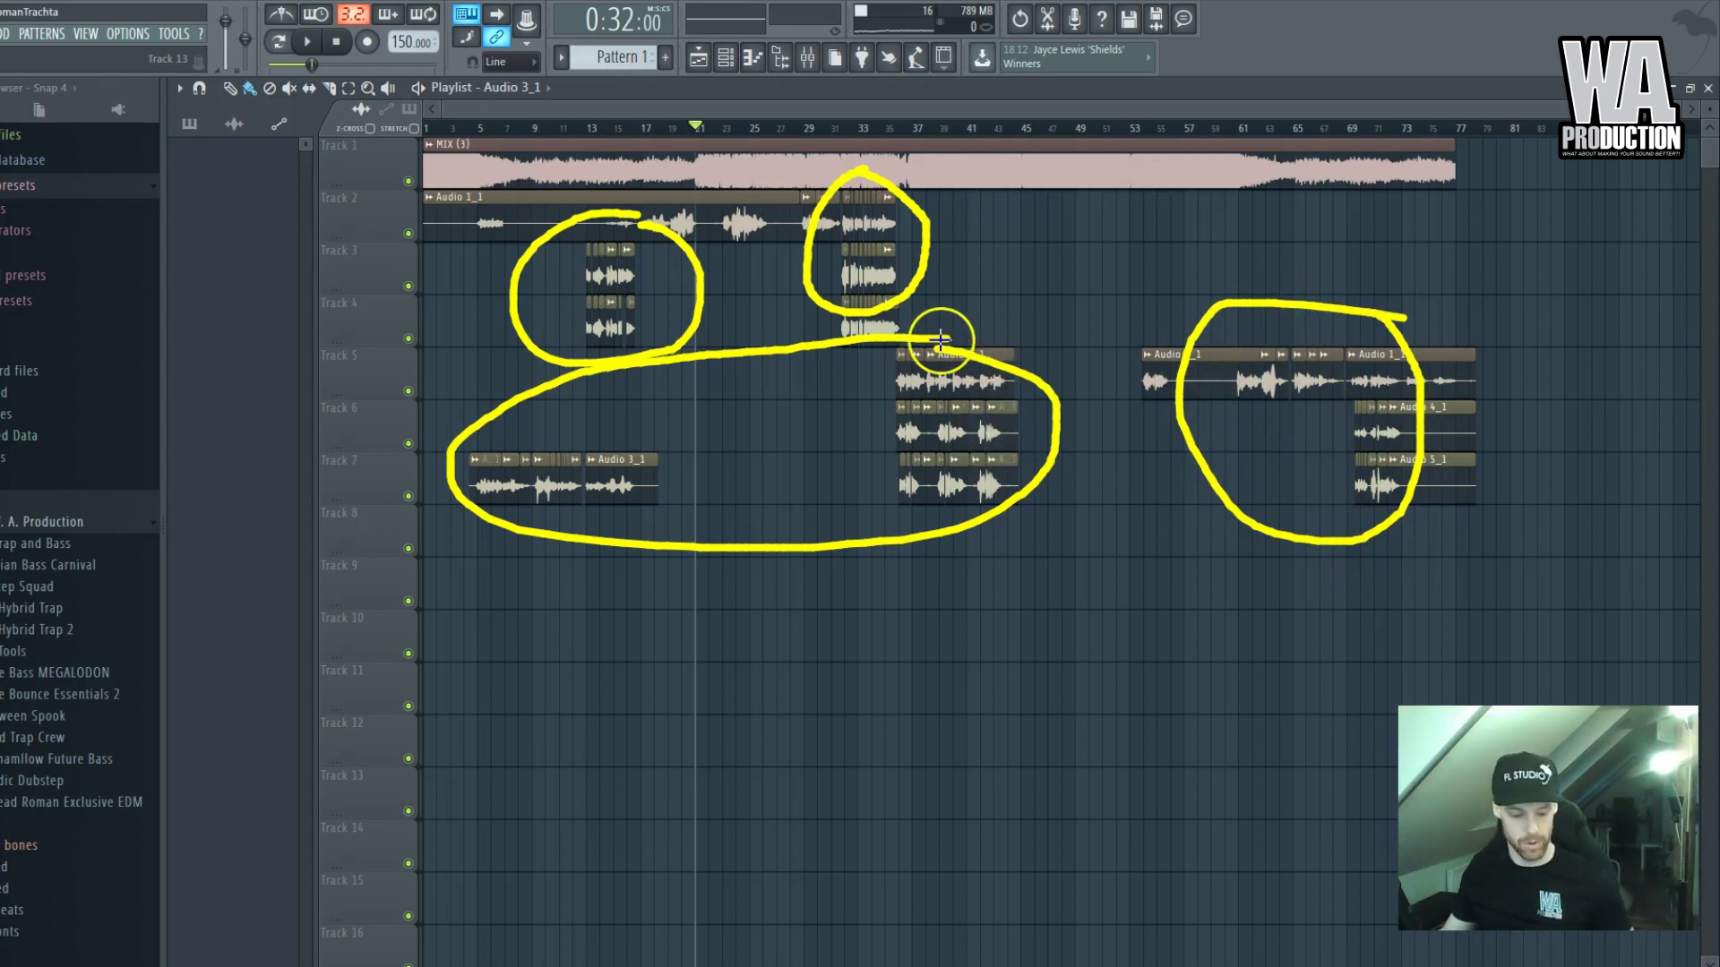
{"action": "key", "text": "Escape"}
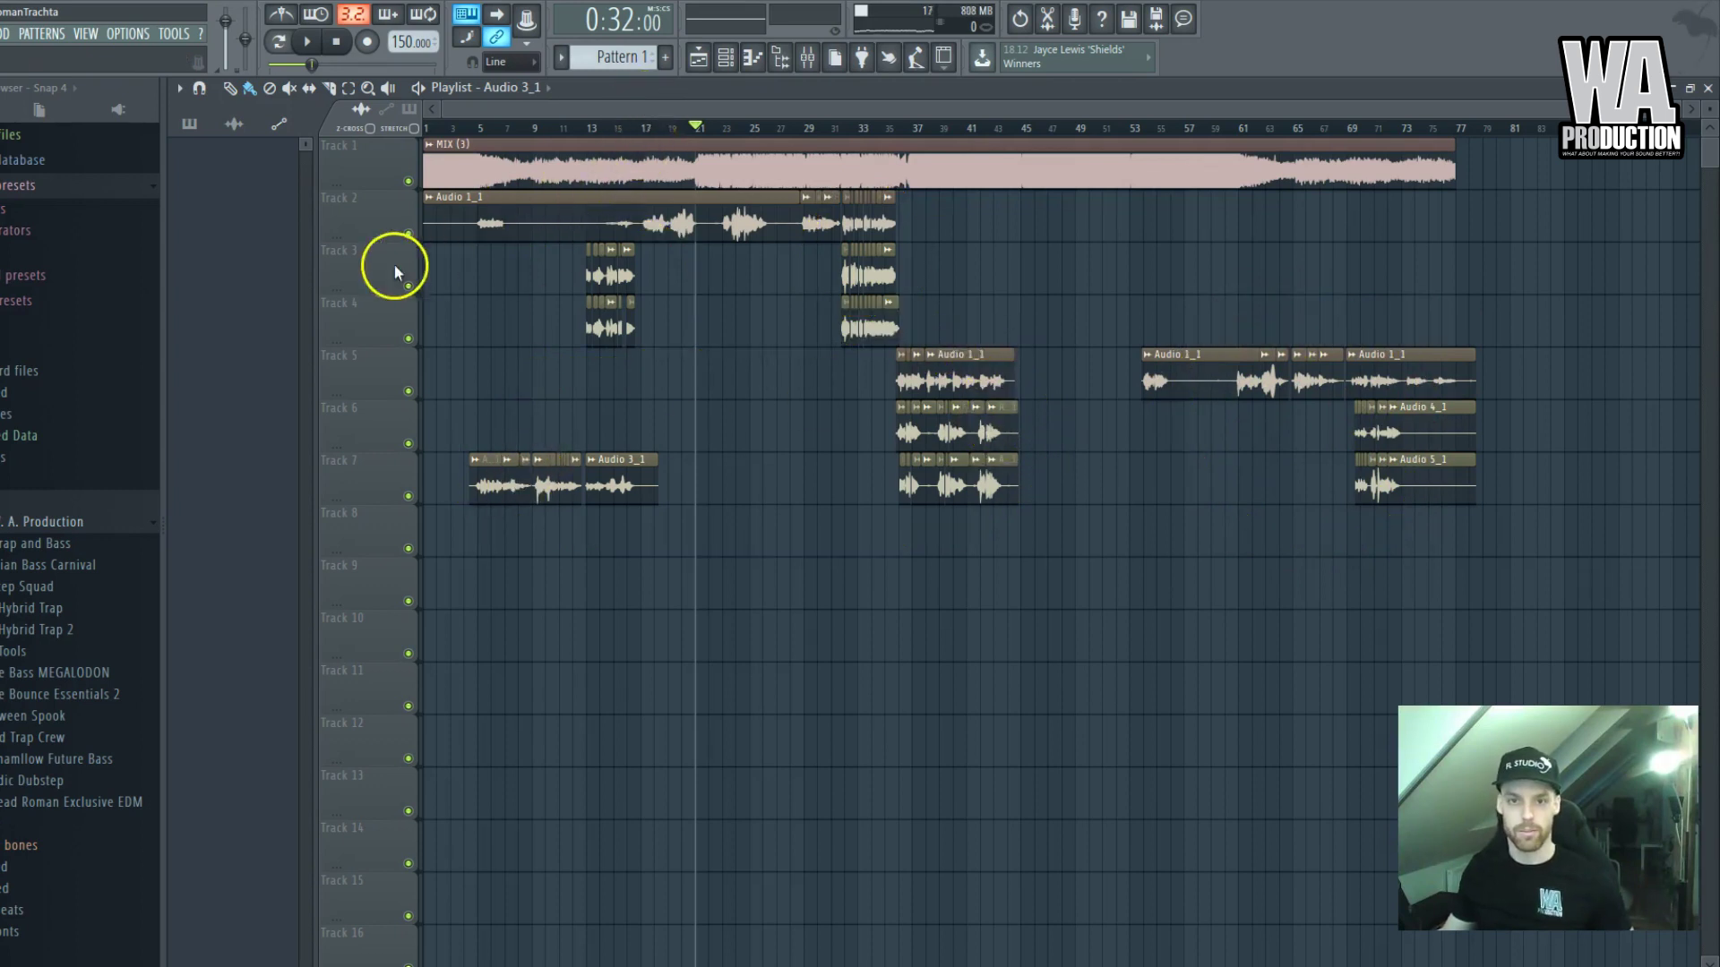
Place the playback position just before the first vocal phrase near bar 5
{"action": "scroll", "coordinate": [429, 263], "scroll_direction": "up", "scroll_amount": 6}
{"action": "scroll", "coordinate": [672, 314], "scroll_direction": "down", "scroll_amount": 3}
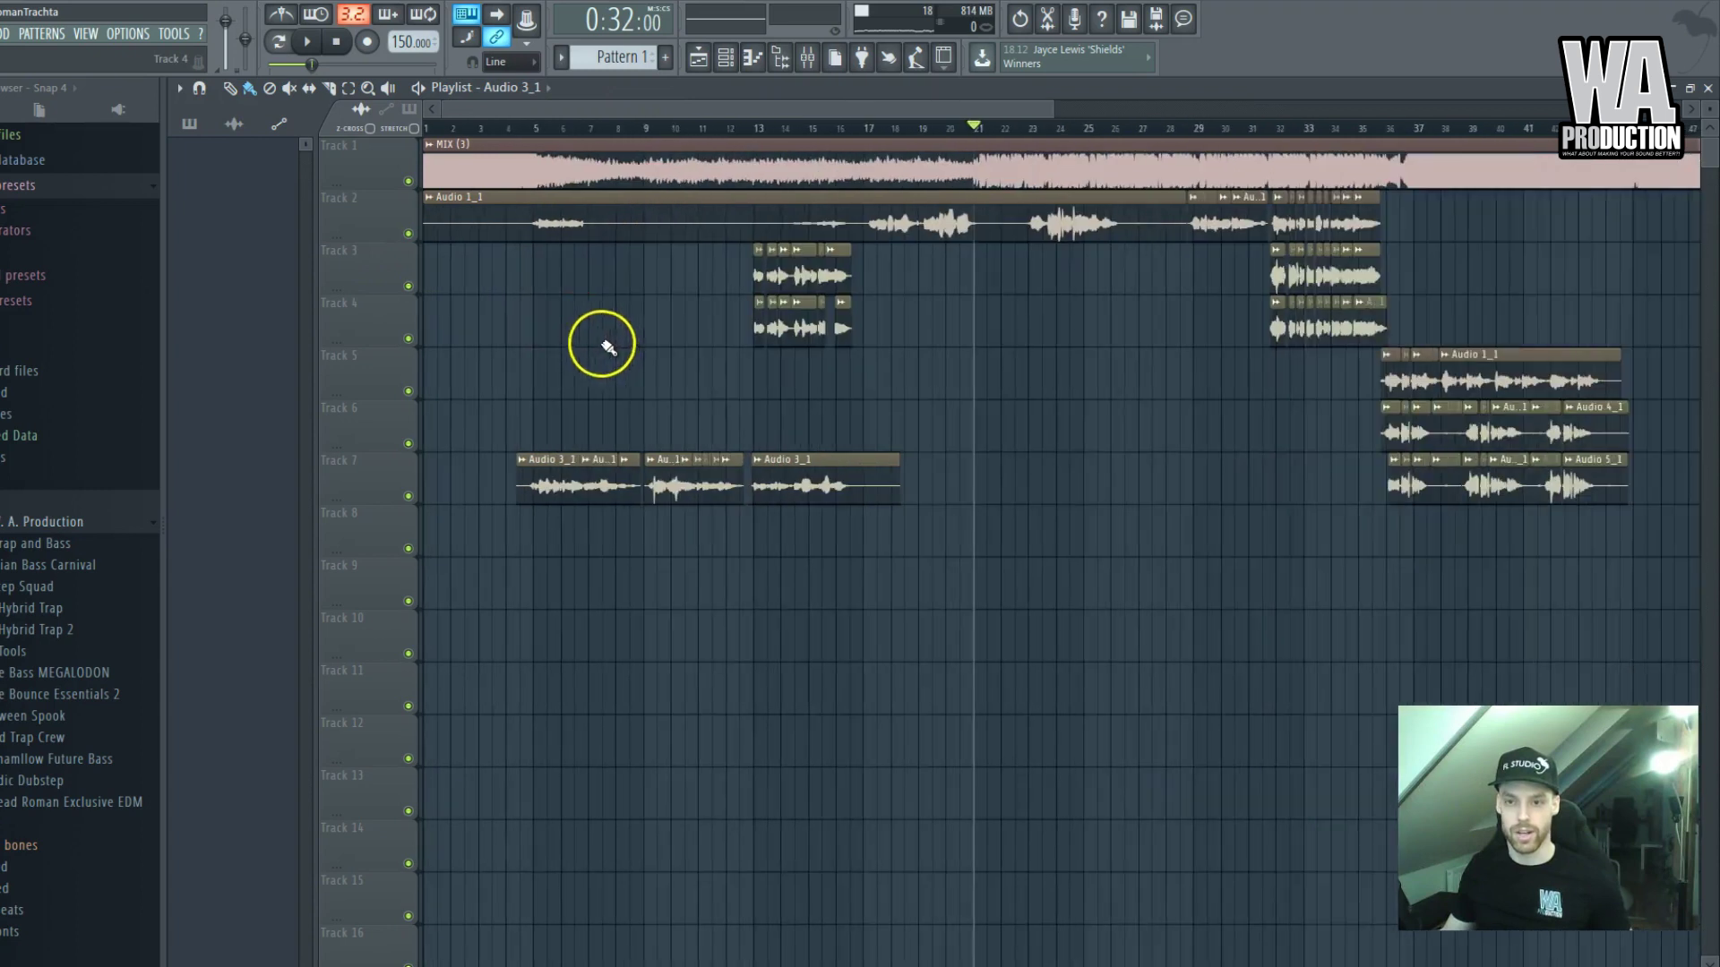
{"action": "left_click", "coordinate": [520, 127]}
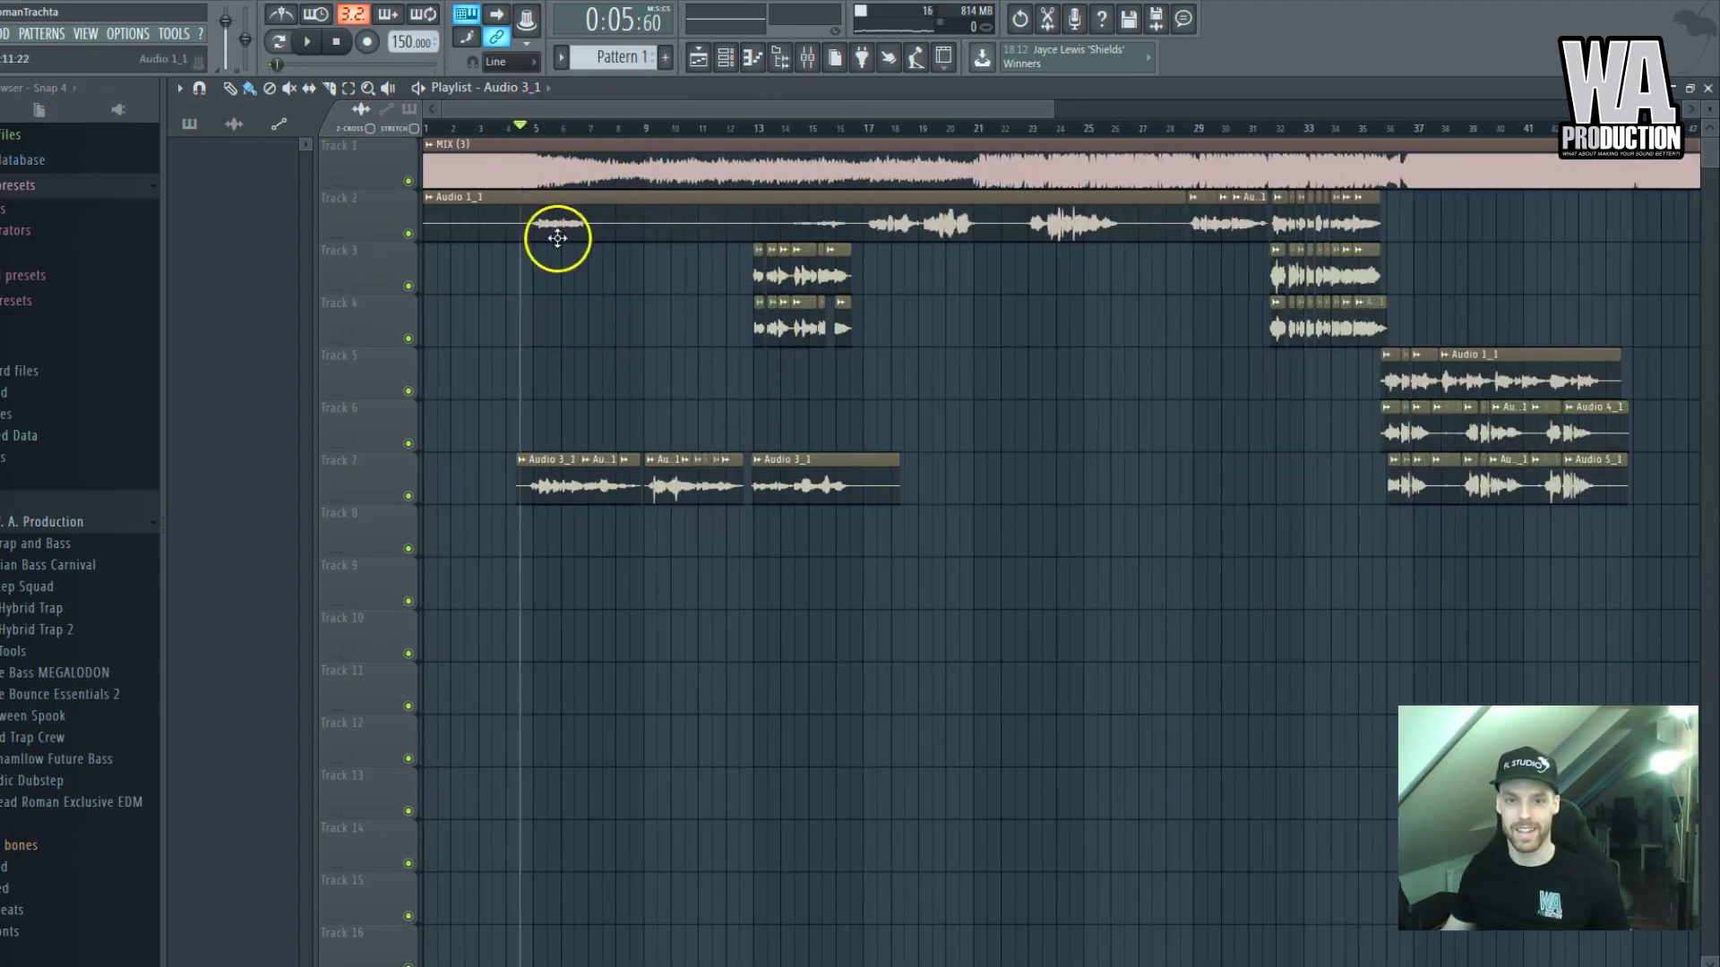
Open the Newtone plugin in slot 4 of mixer track Insert 7
{"action": "left_click", "coordinate": [807, 64]}
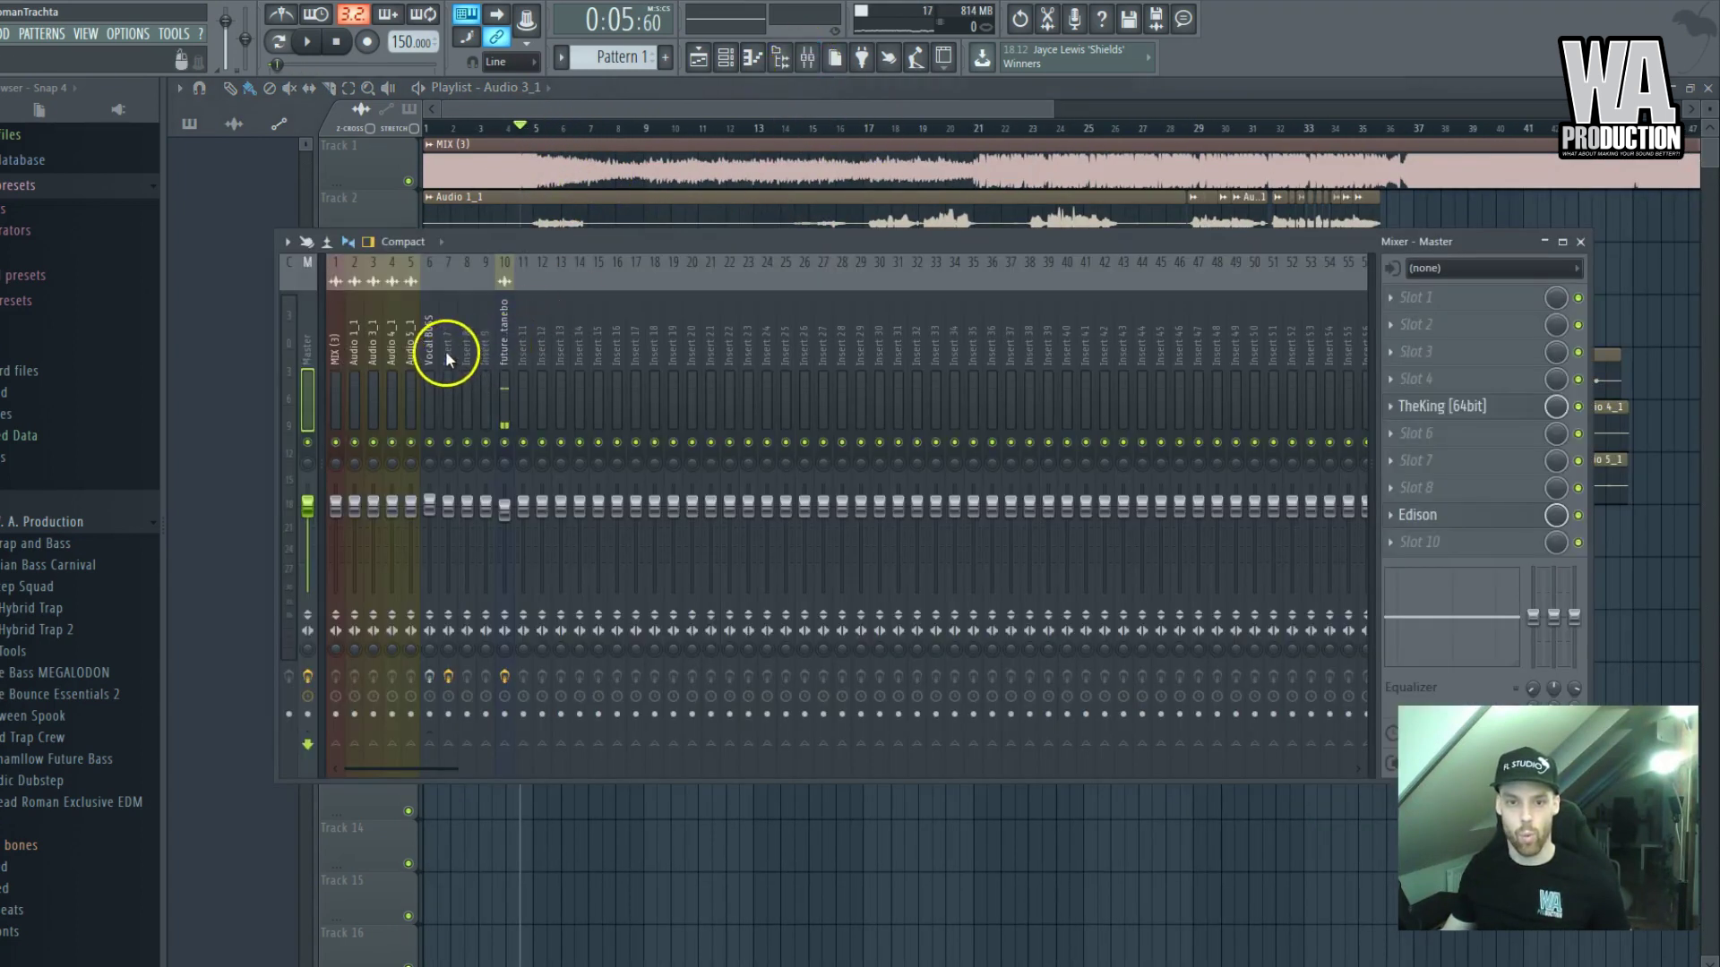
{"action": "left_click", "coordinate": [445, 350]}
{"action": "left_click", "coordinate": [1413, 352]}
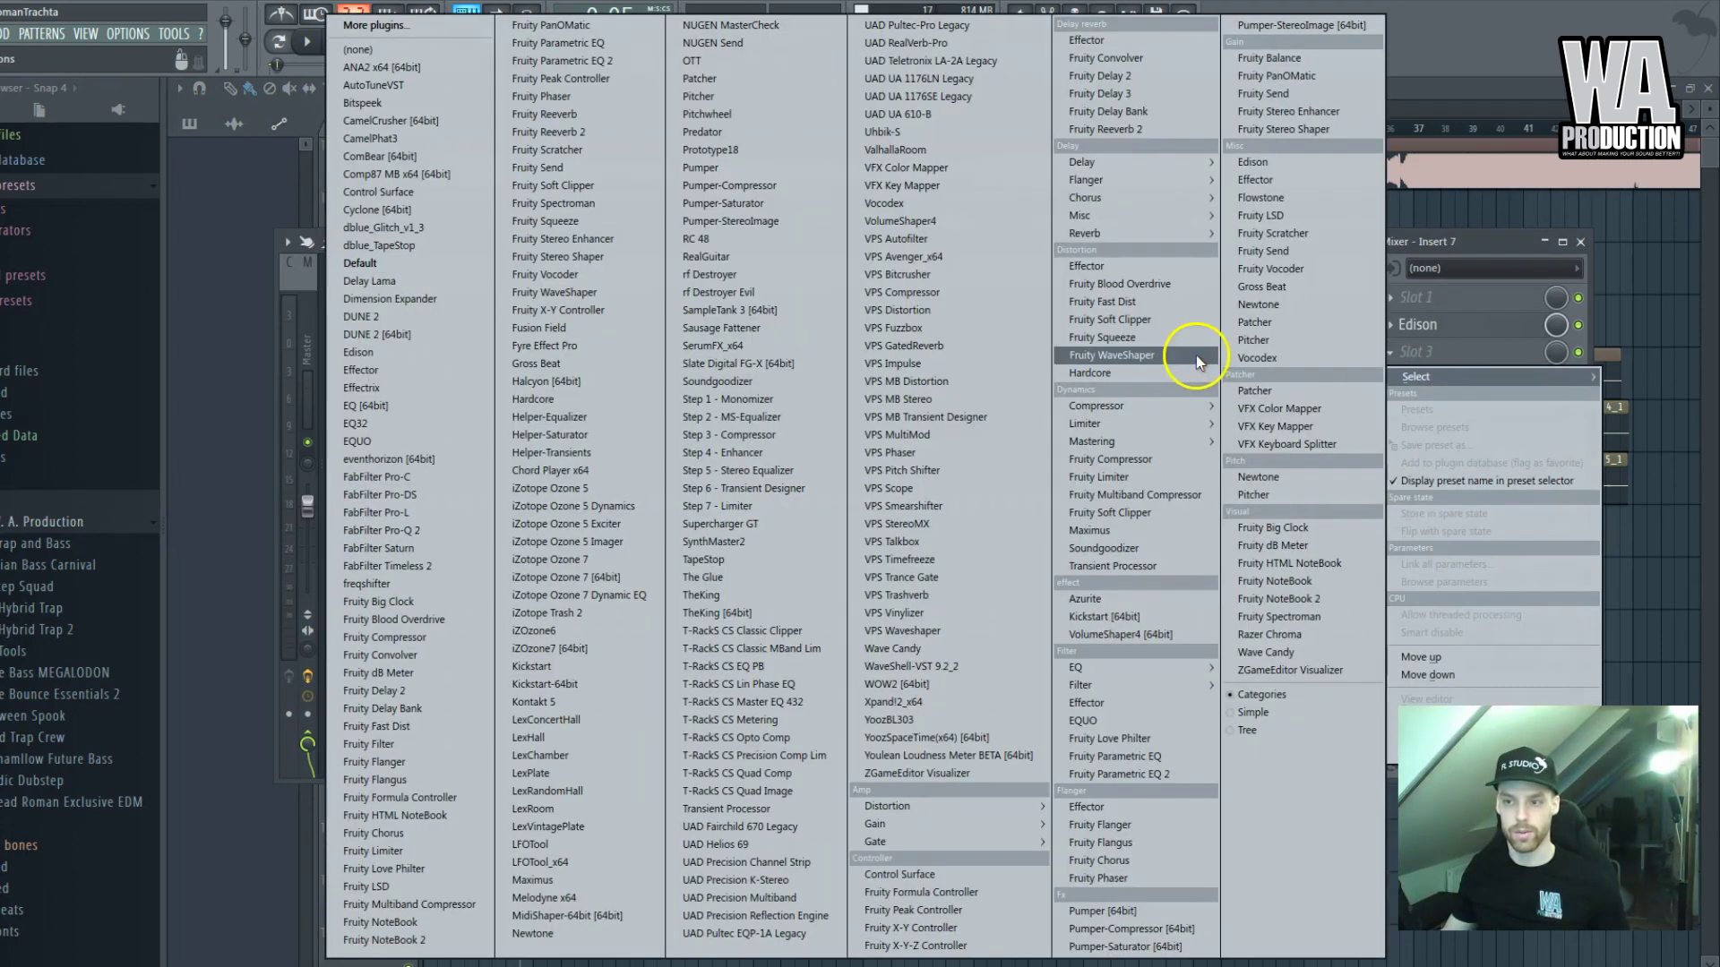
{"action": "key", "text": "Escape"}
{"action": "left_click", "coordinate": [1396, 378]}
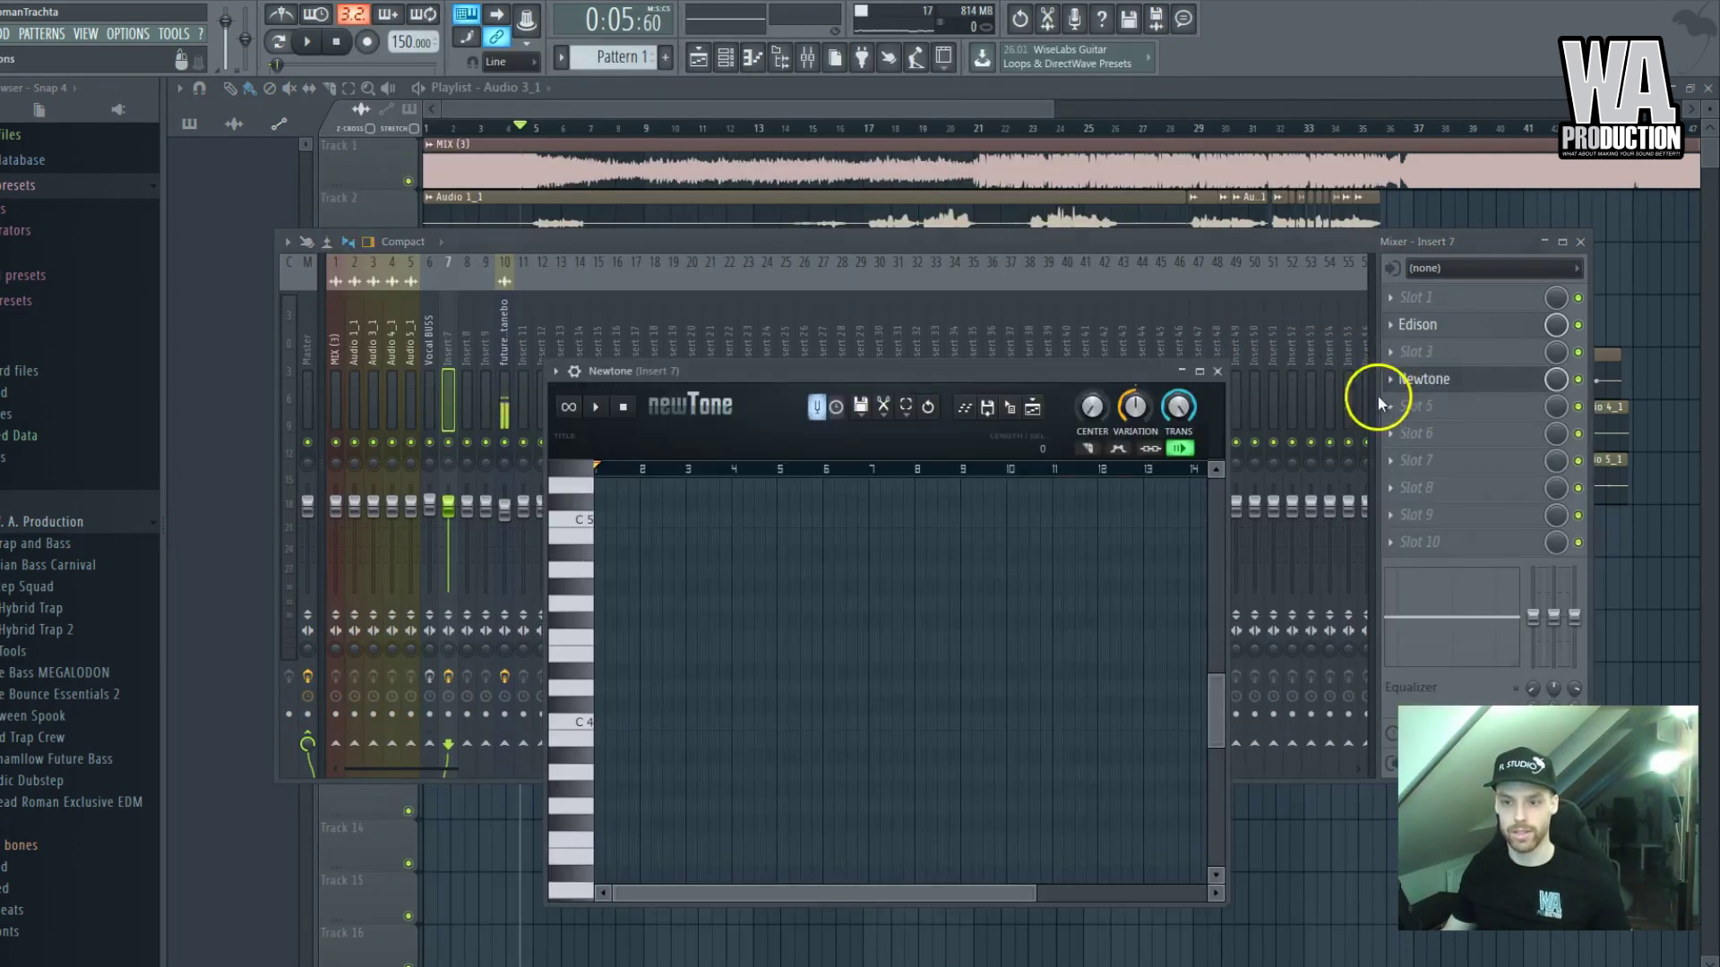
Listen to the song from the first vocal phrase at bar 5 up to bar 21, then stop playback
{"action": "left_click", "coordinate": [528, 128]}
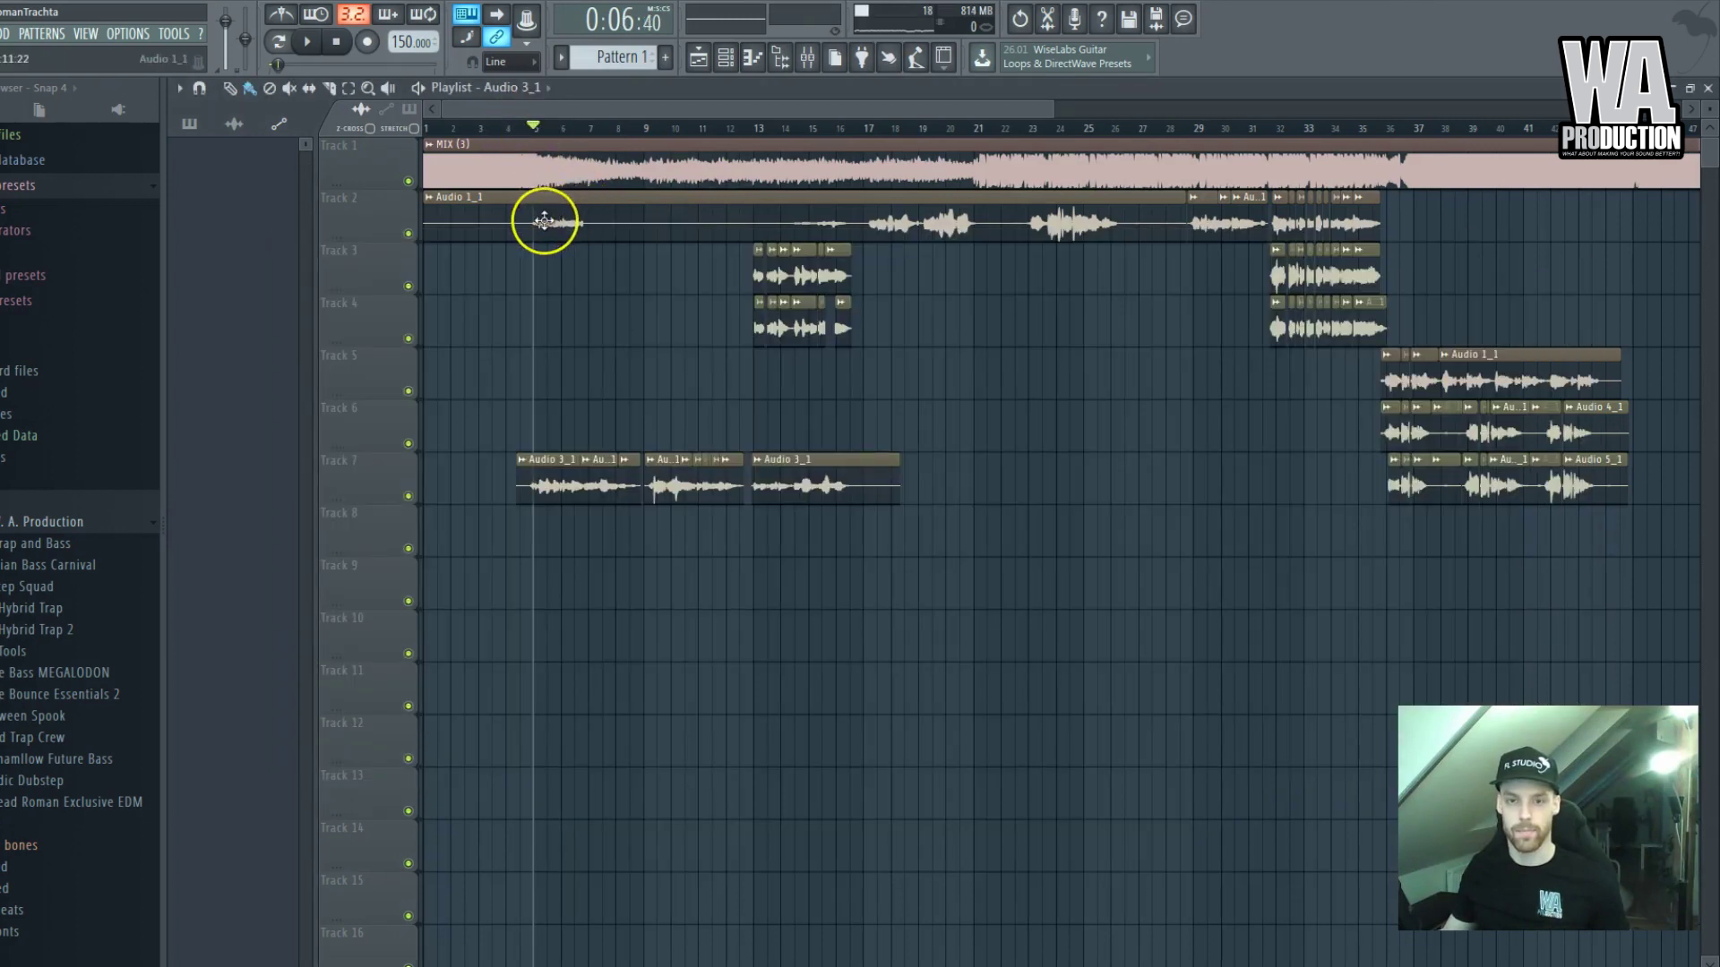
{"action": "scroll", "coordinate": [543, 221], "scroll_direction": "up", "scroll_amount": 3}
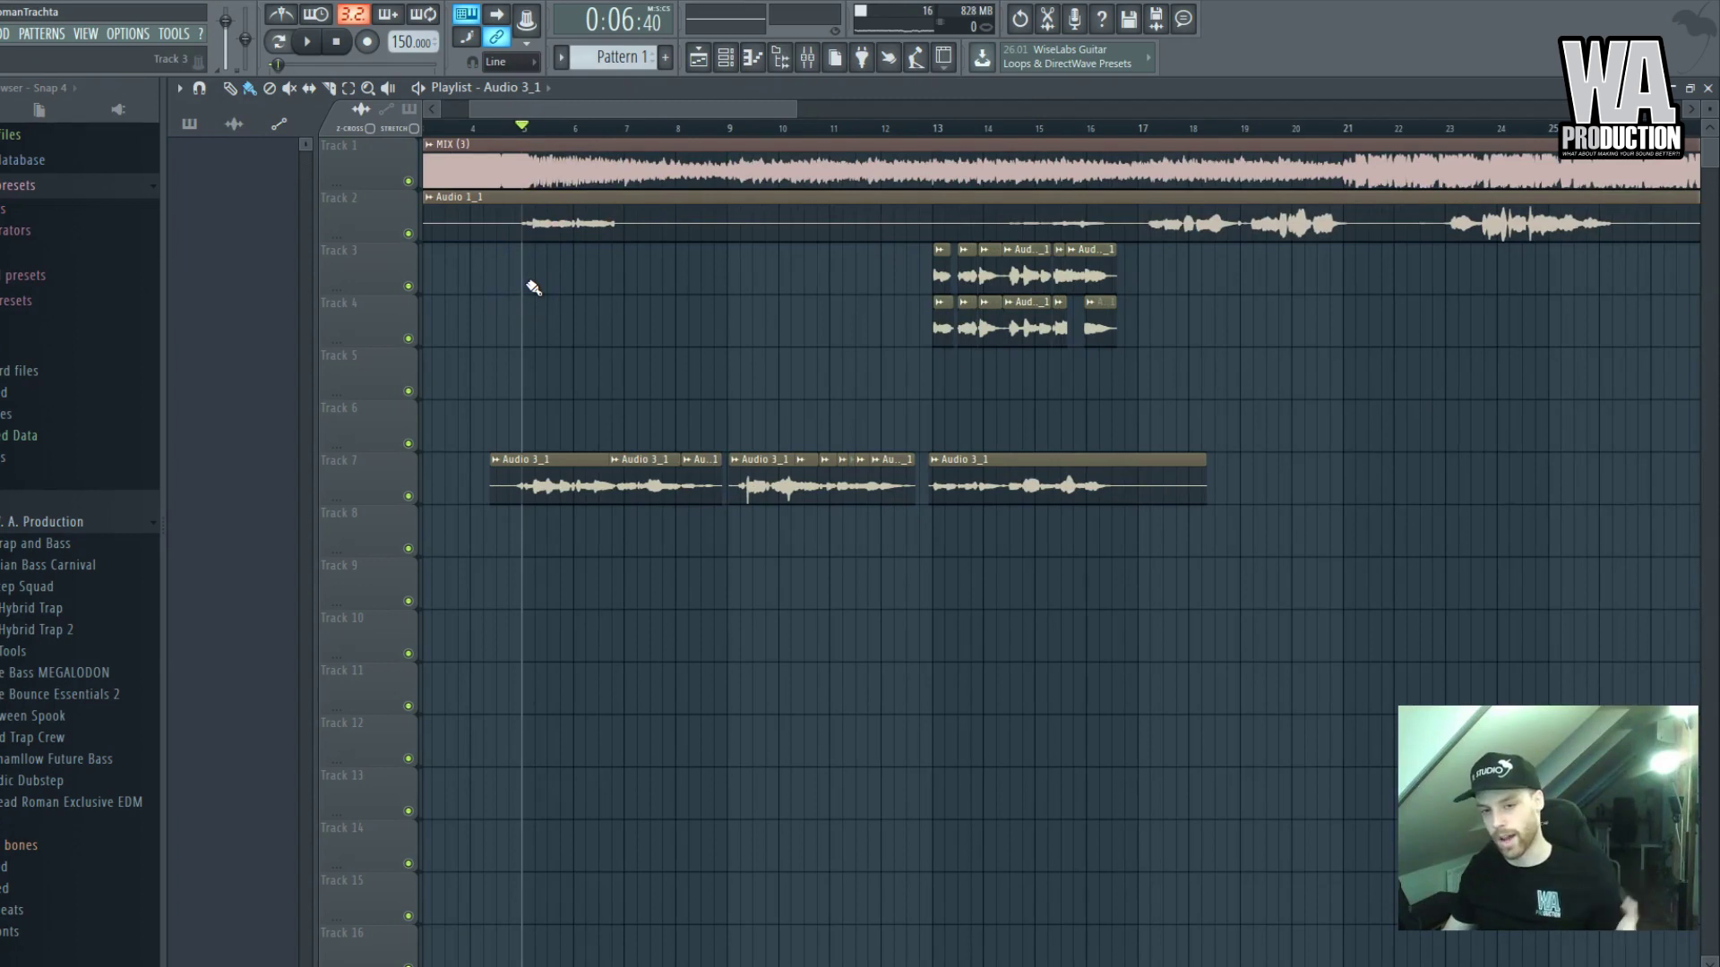
{"action": "scroll", "coordinate": [556, 313], "scroll_direction": "up", "scroll_amount": 3}
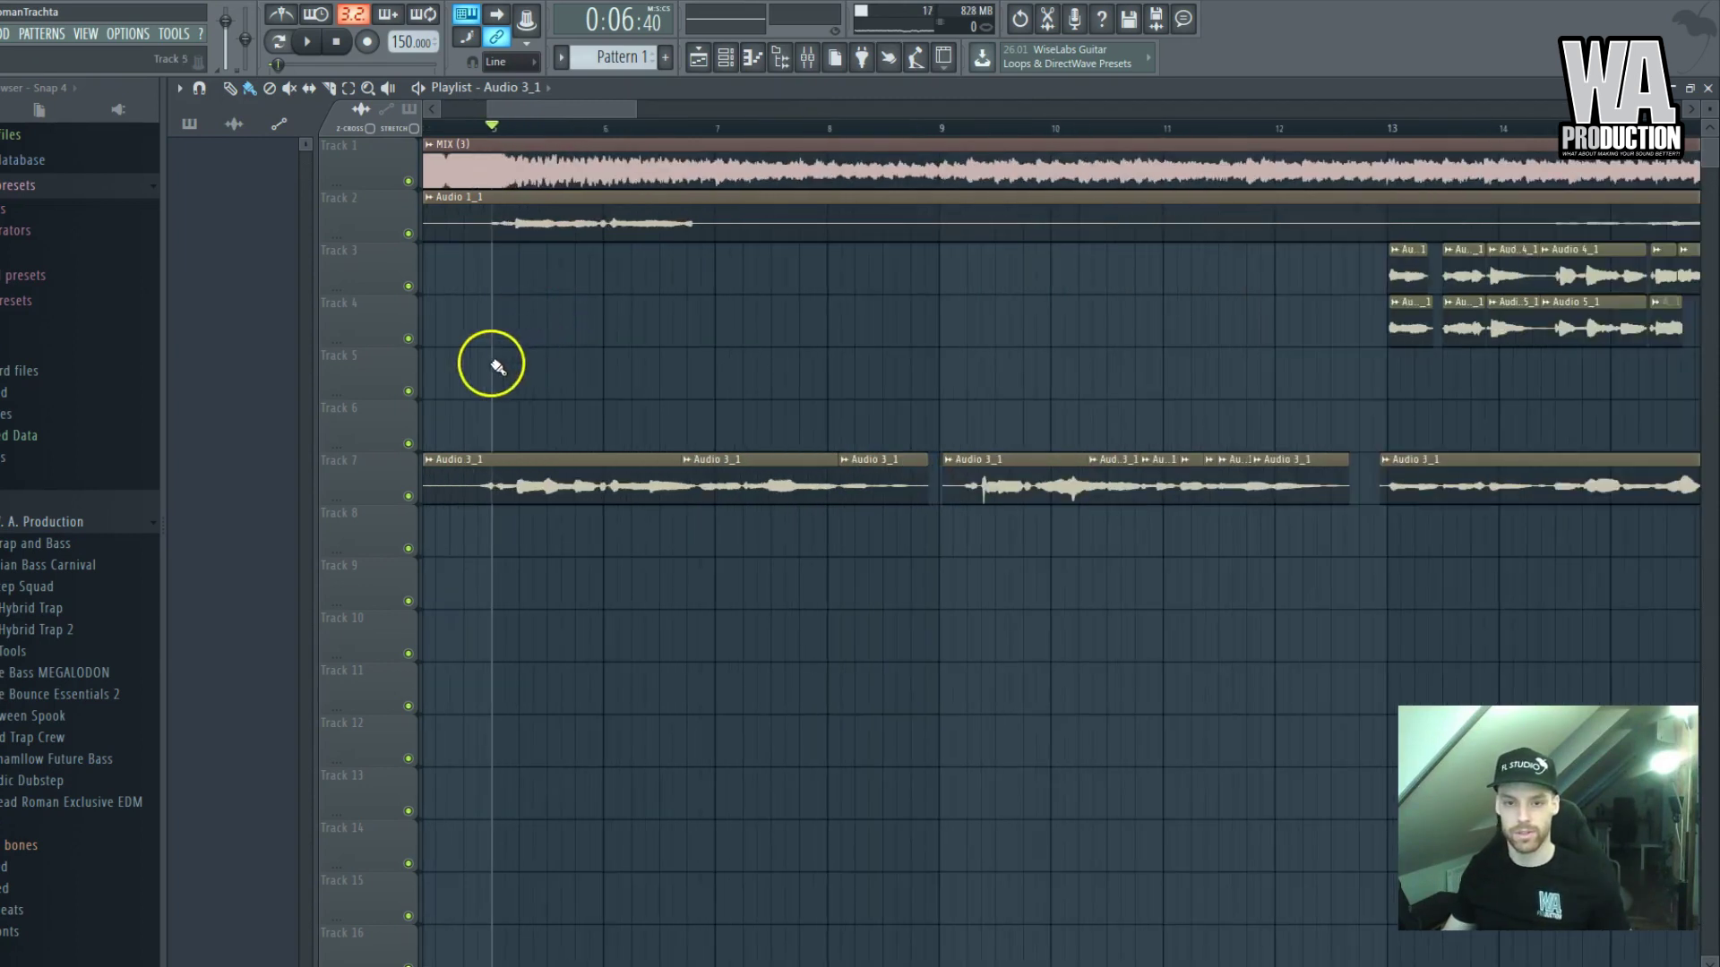
{"action": "scroll", "coordinate": [494, 364], "scroll_direction": "up", "scroll_amount": 2}
{"action": "key", "text": "space"}
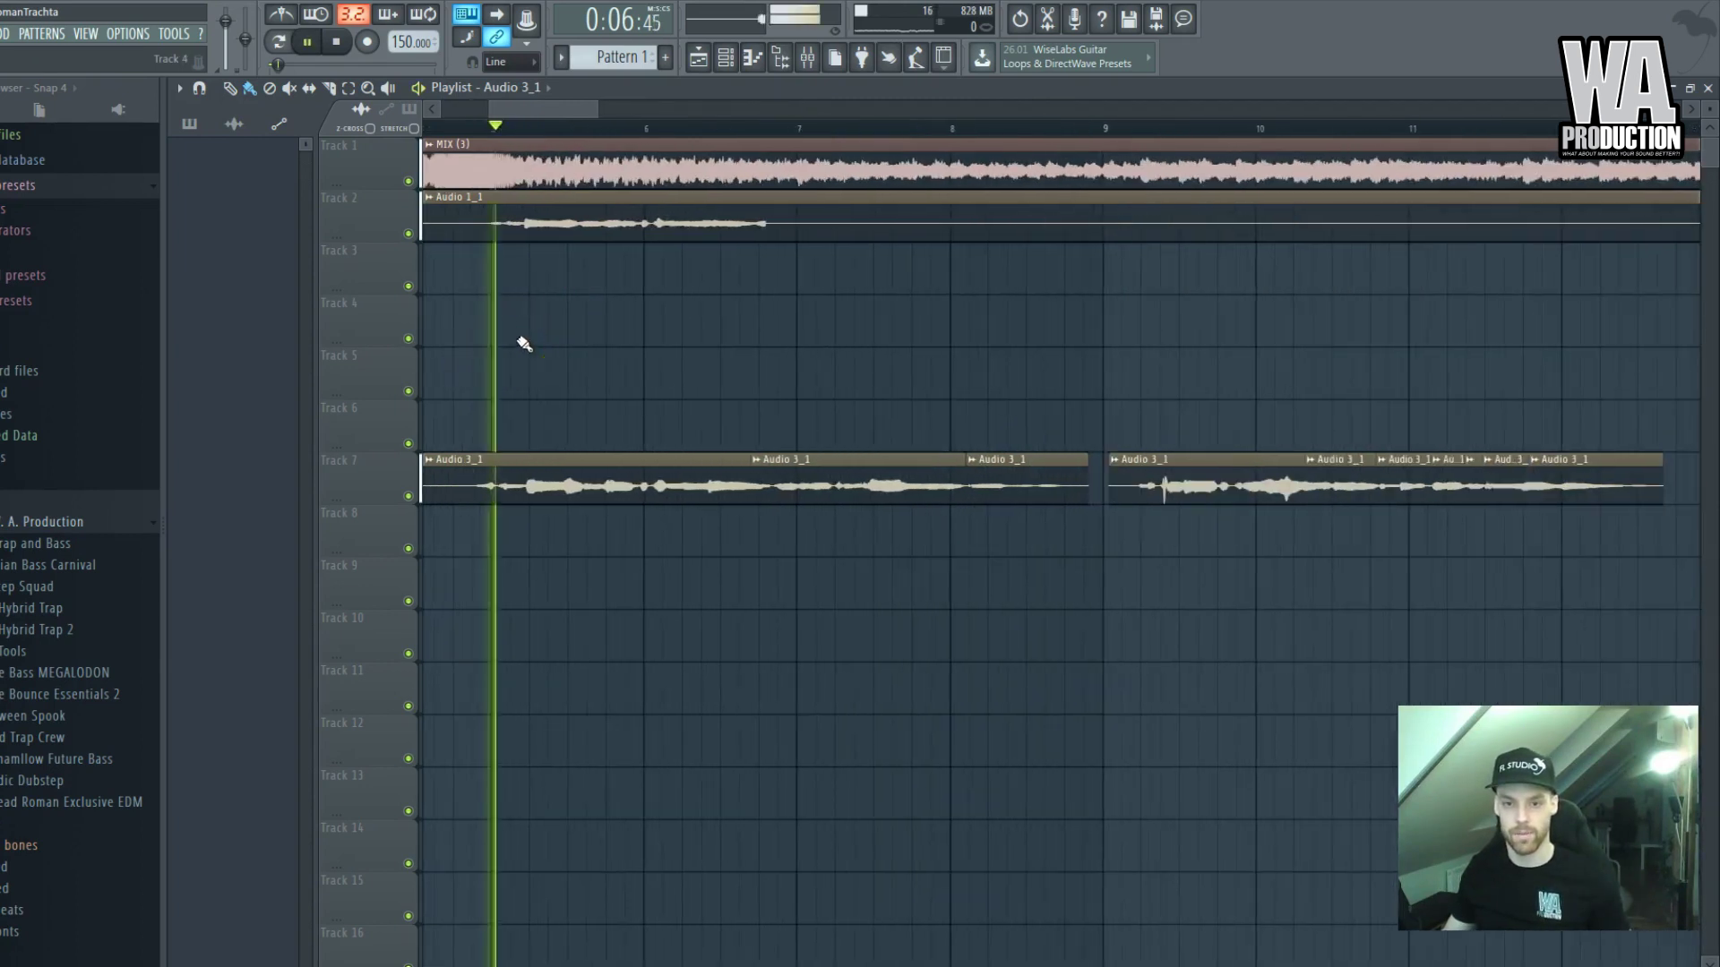
{"action": "scroll", "coordinate": [523, 346], "scroll_direction": "down", "scroll_amount": 8}
{"action": "left_click", "coordinate": [488, 127]}
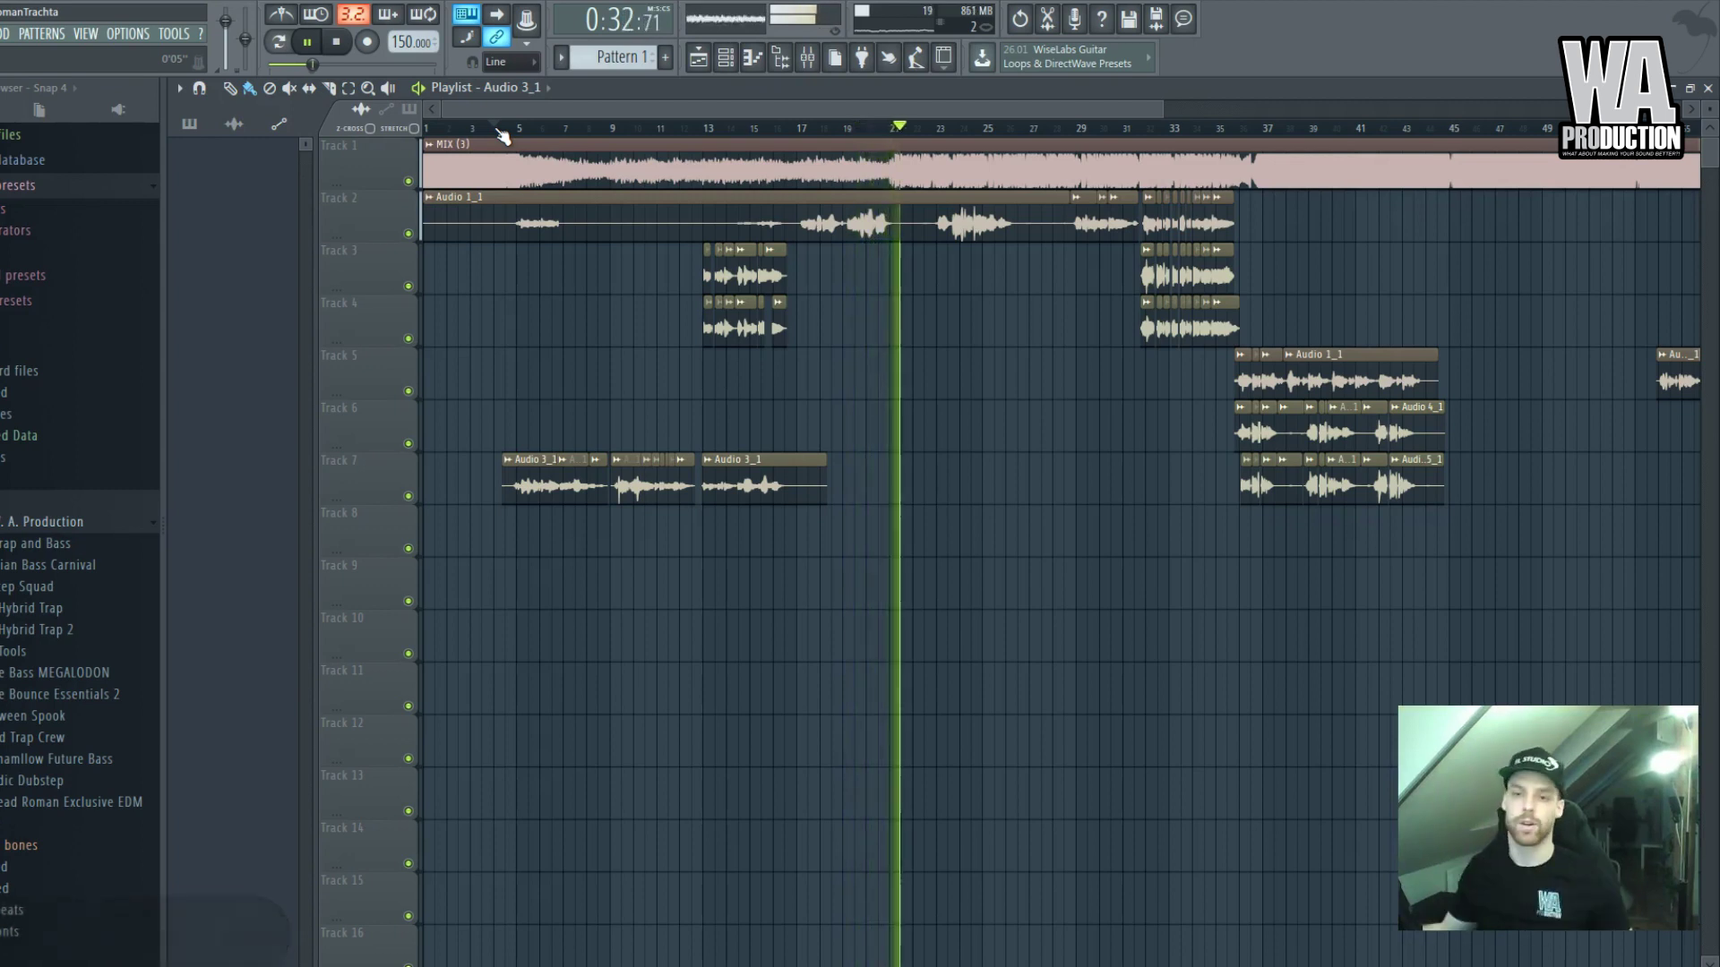
{"action": "key", "text": "space"}
Insert an empty playlist track directly below the lead vocal on Track 2
{"action": "scroll", "coordinate": [859, 179], "scroll_direction": "up", "scroll_amount": 5}
{"action": "scroll", "coordinate": [859, 179], "scroll_direction": "up", "scroll_amount": 2}
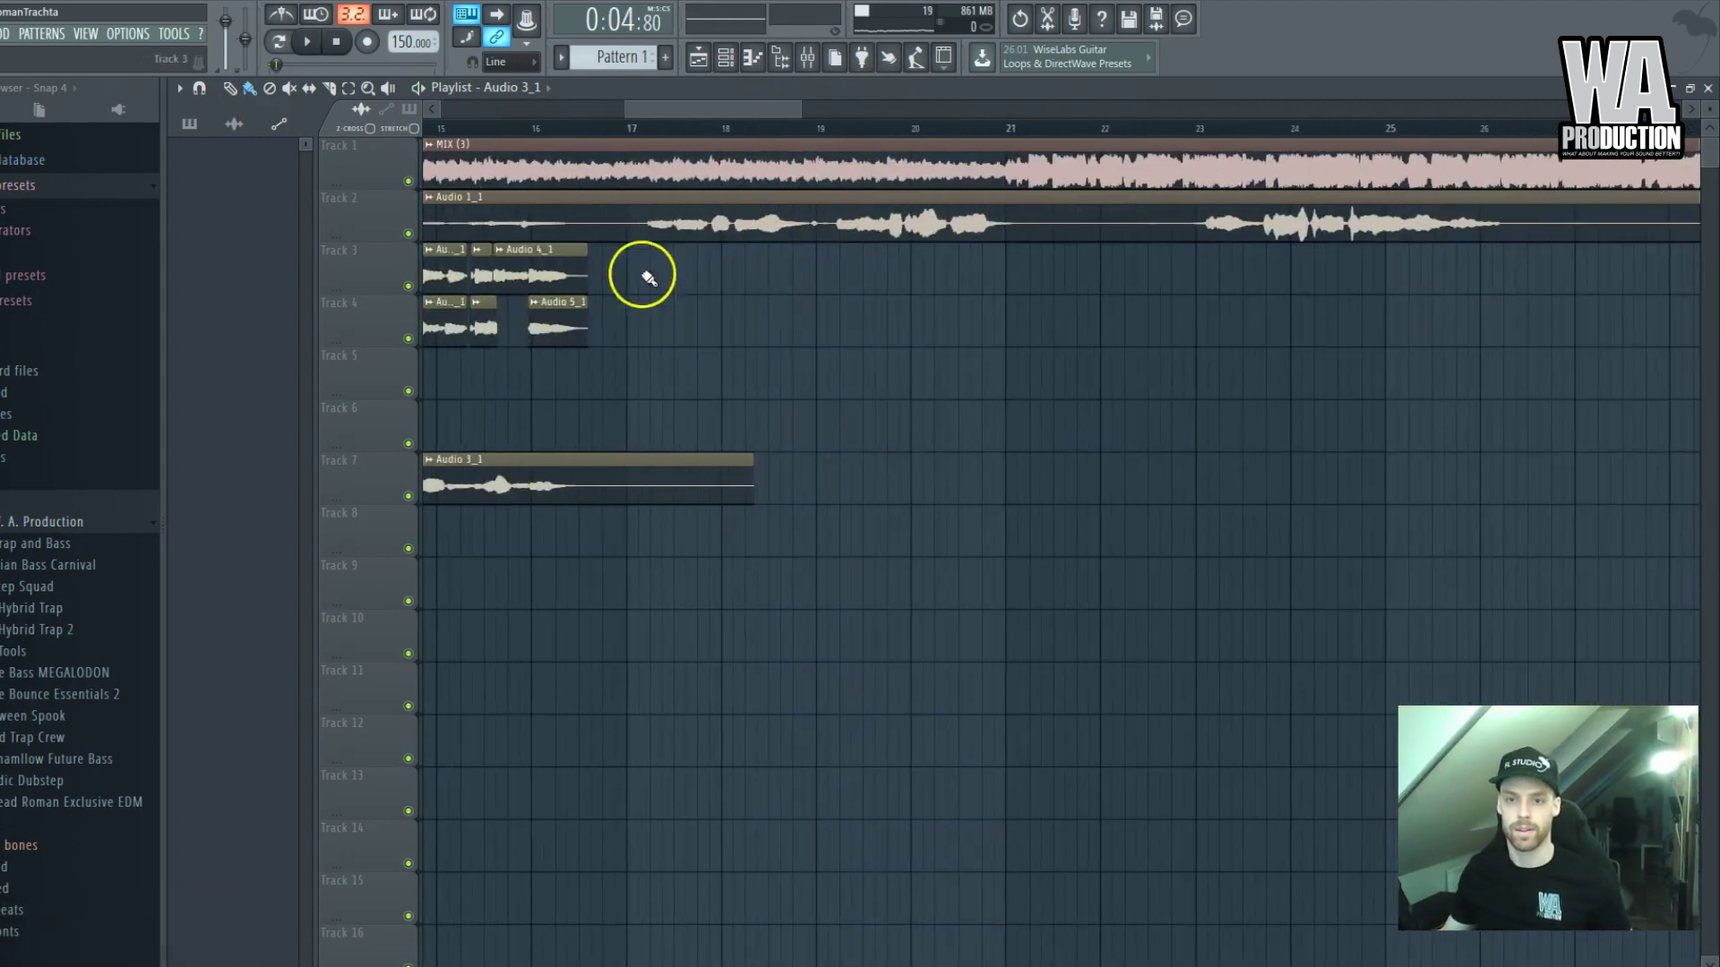
{"action": "right_click", "coordinate": [357, 268]}
{"action": "left_click", "coordinate": [400, 536]}
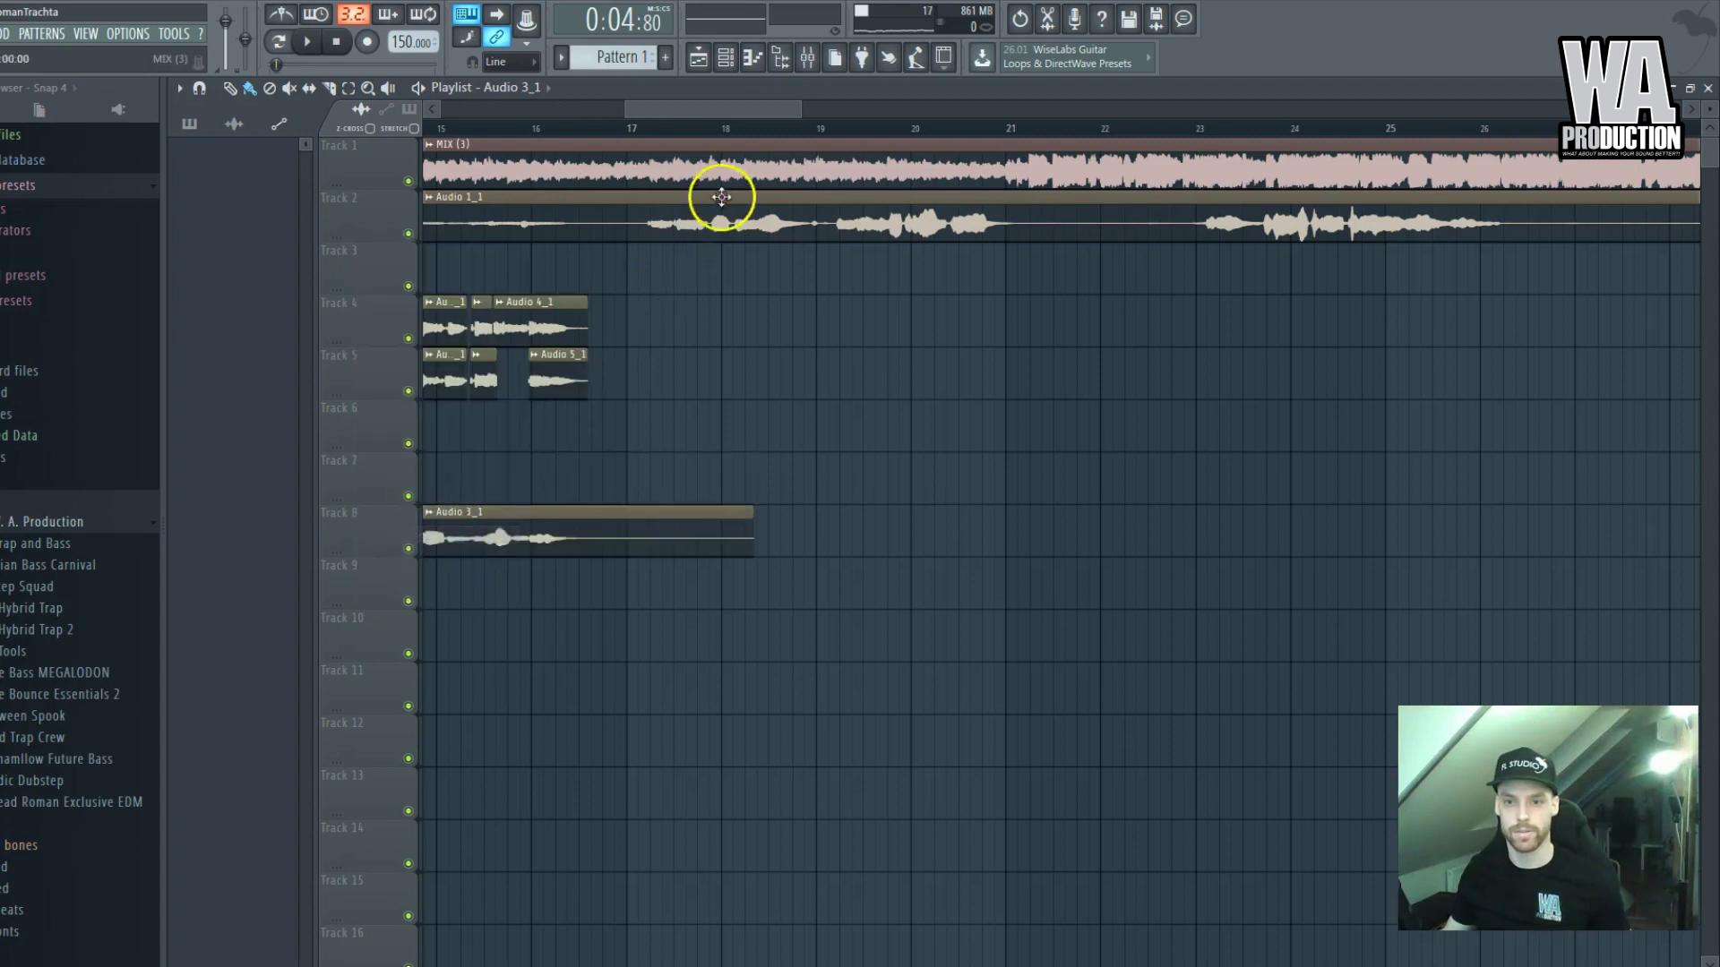
Set the playback position to bar 17 and trim the last Audio 3_1 clip of the group on Track 8 to end at bar 17
{"action": "left_click", "coordinate": [637, 126]}
{"action": "scroll", "coordinate": [710, 428], "scroll_direction": "down", "scroll_amount": 6}
{"action": "scroll", "coordinate": [627, 421], "scroll_direction": "down", "scroll_amount": 2}
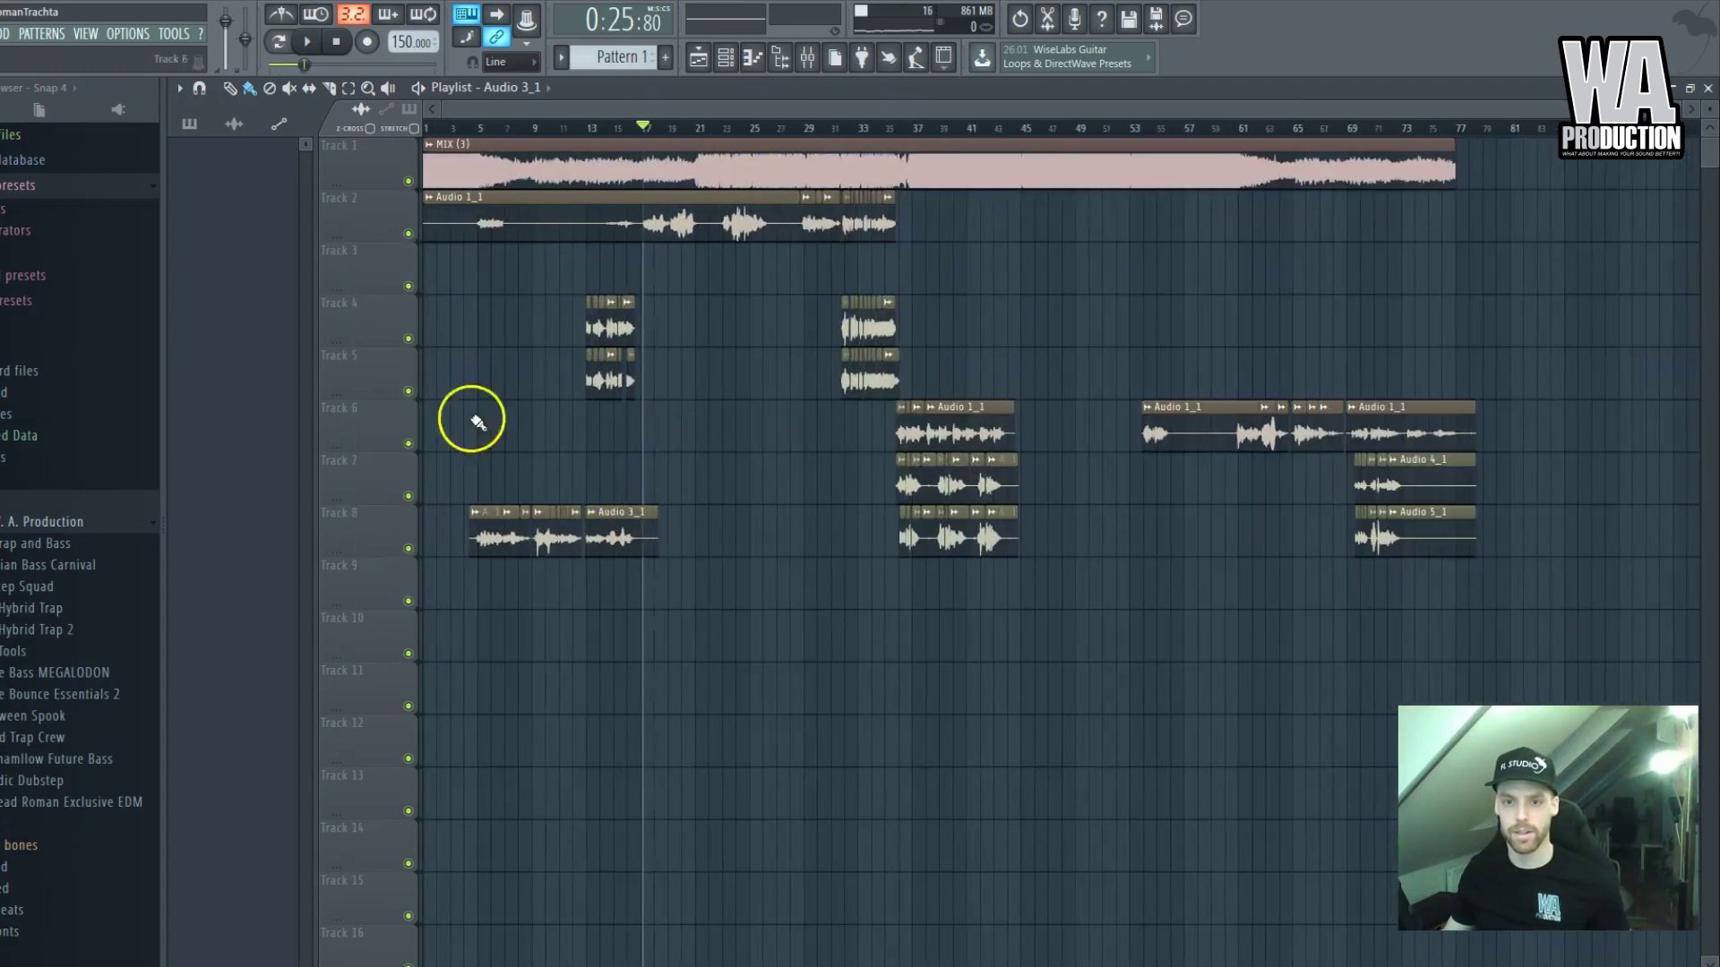
{"action": "scroll", "coordinate": [473, 388], "scroll_direction": "up", "scroll_amount": 5}
{"action": "scroll", "coordinate": [910, 369], "scroll_direction": "up", "scroll_amount": 2}
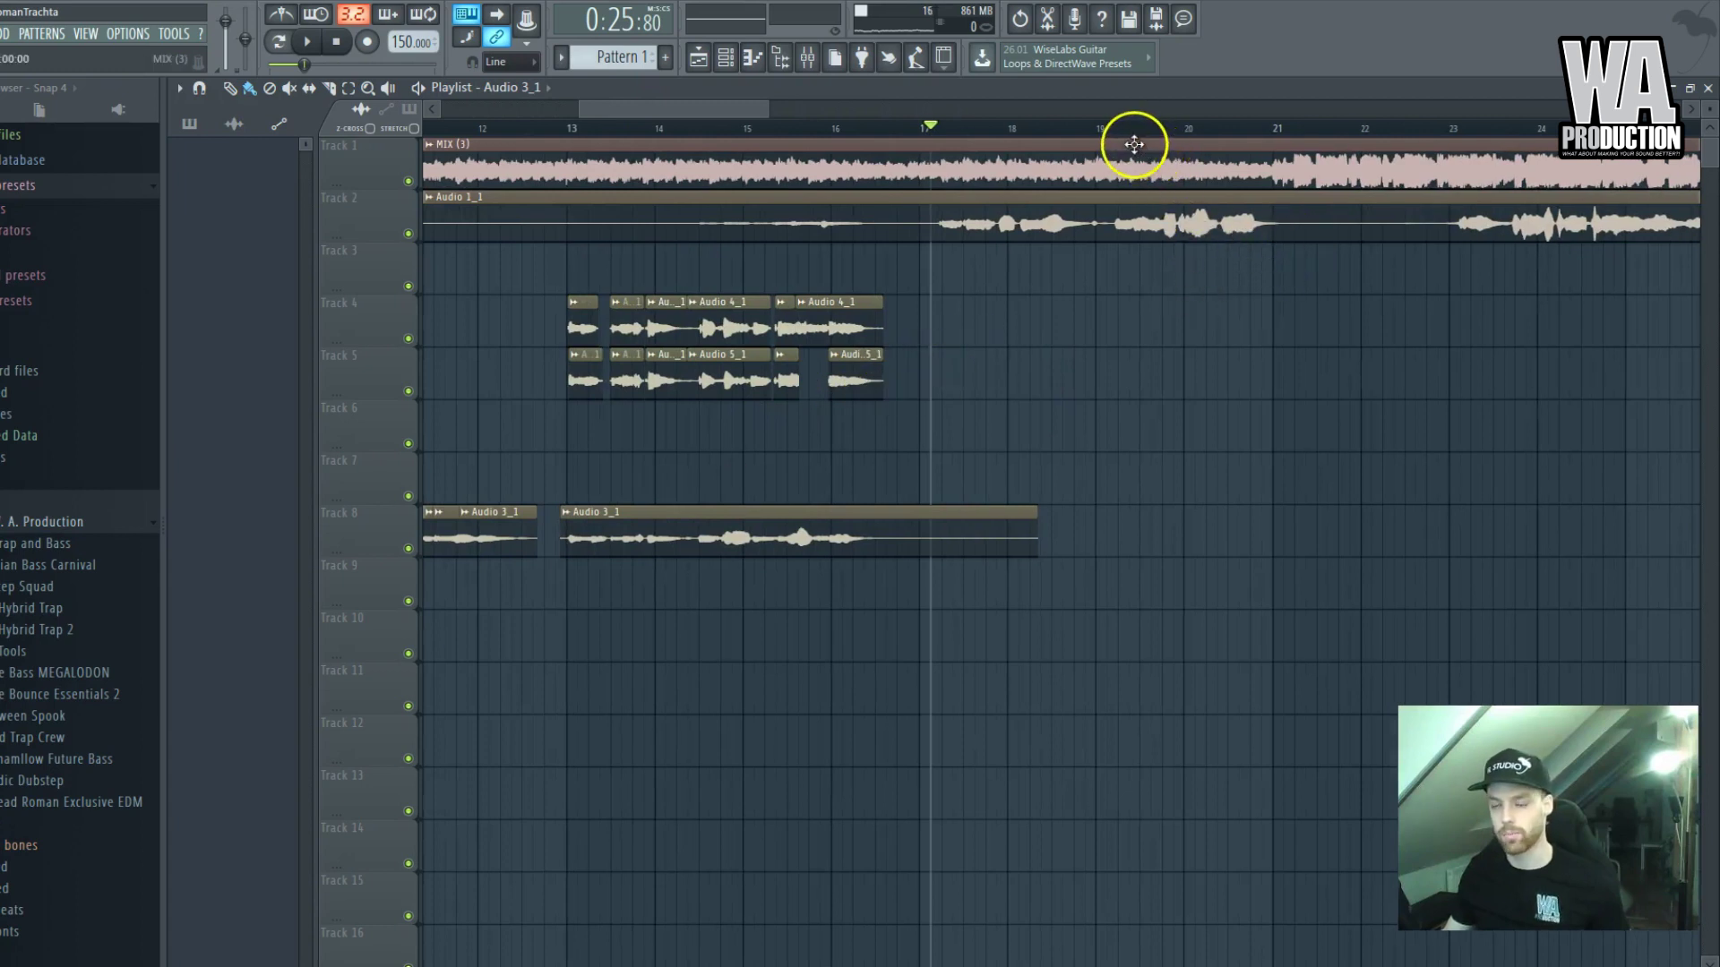
{"action": "scroll", "coordinate": [1293, 230], "scroll_direction": "up", "scroll_amount": 3}
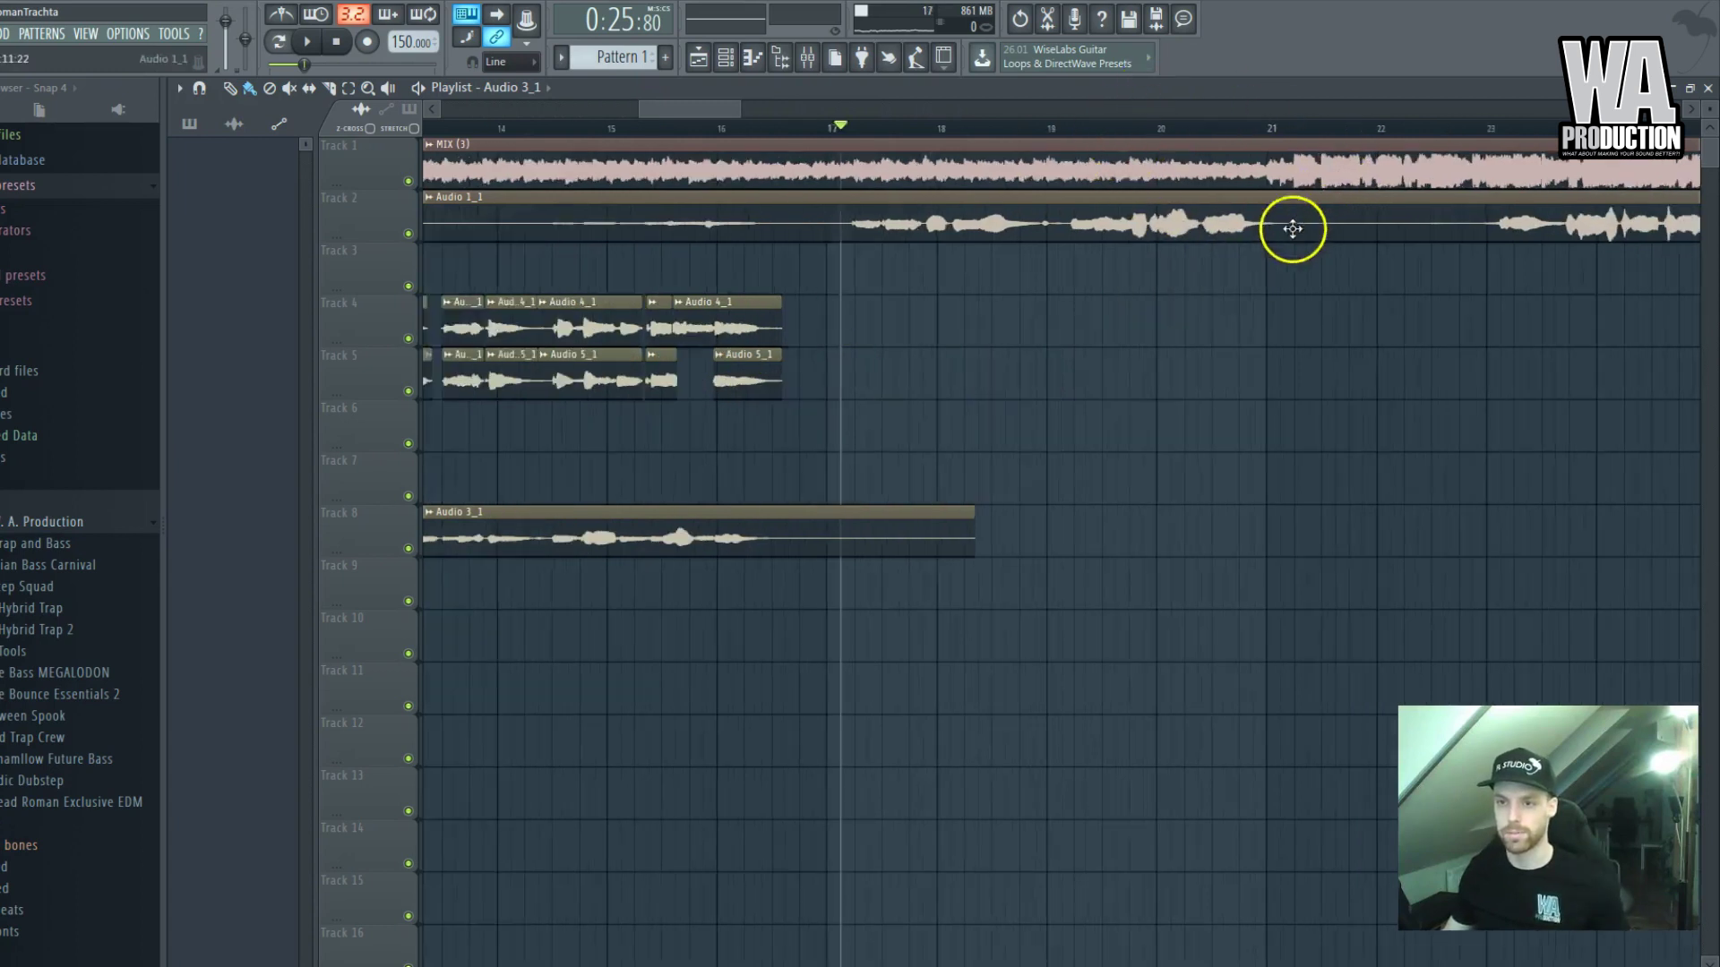
{"action": "left_click_drag", "start_coordinate": [806, 510], "coordinate": [605, 504]}
Listen to the Audio 1_1 vocal phrase from bar 17 to bar 21 and stop playback
{"action": "key", "text": "space"}
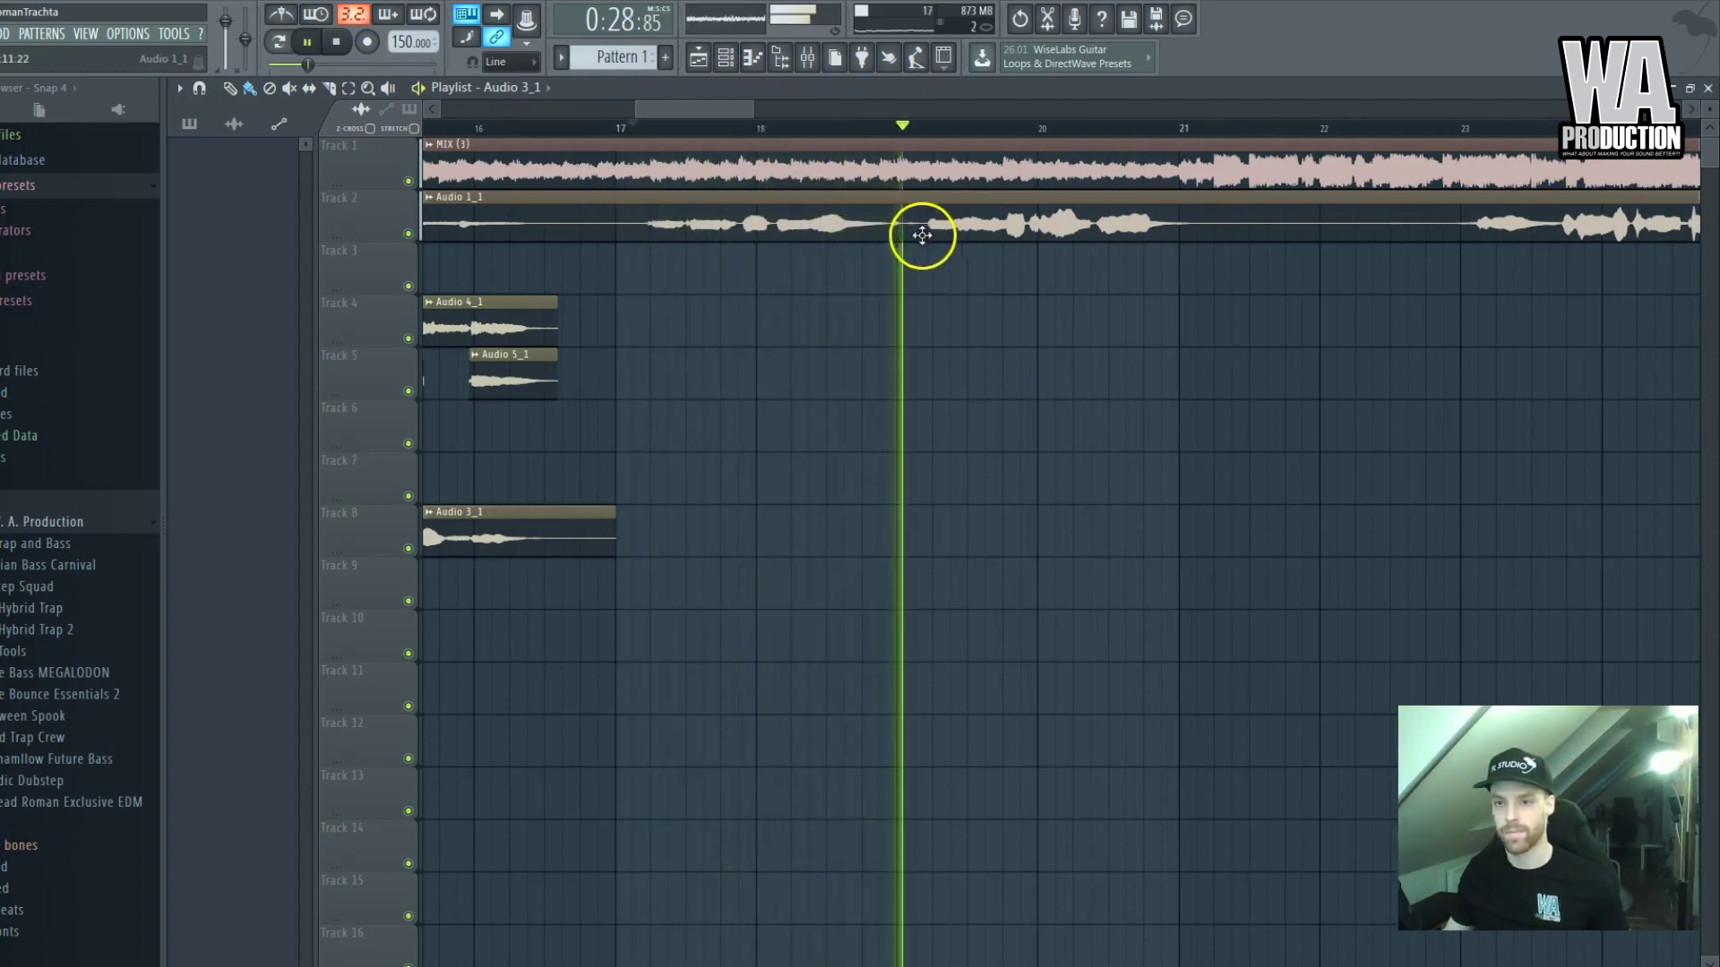
{"action": "left_click", "coordinate": [770, 125]}
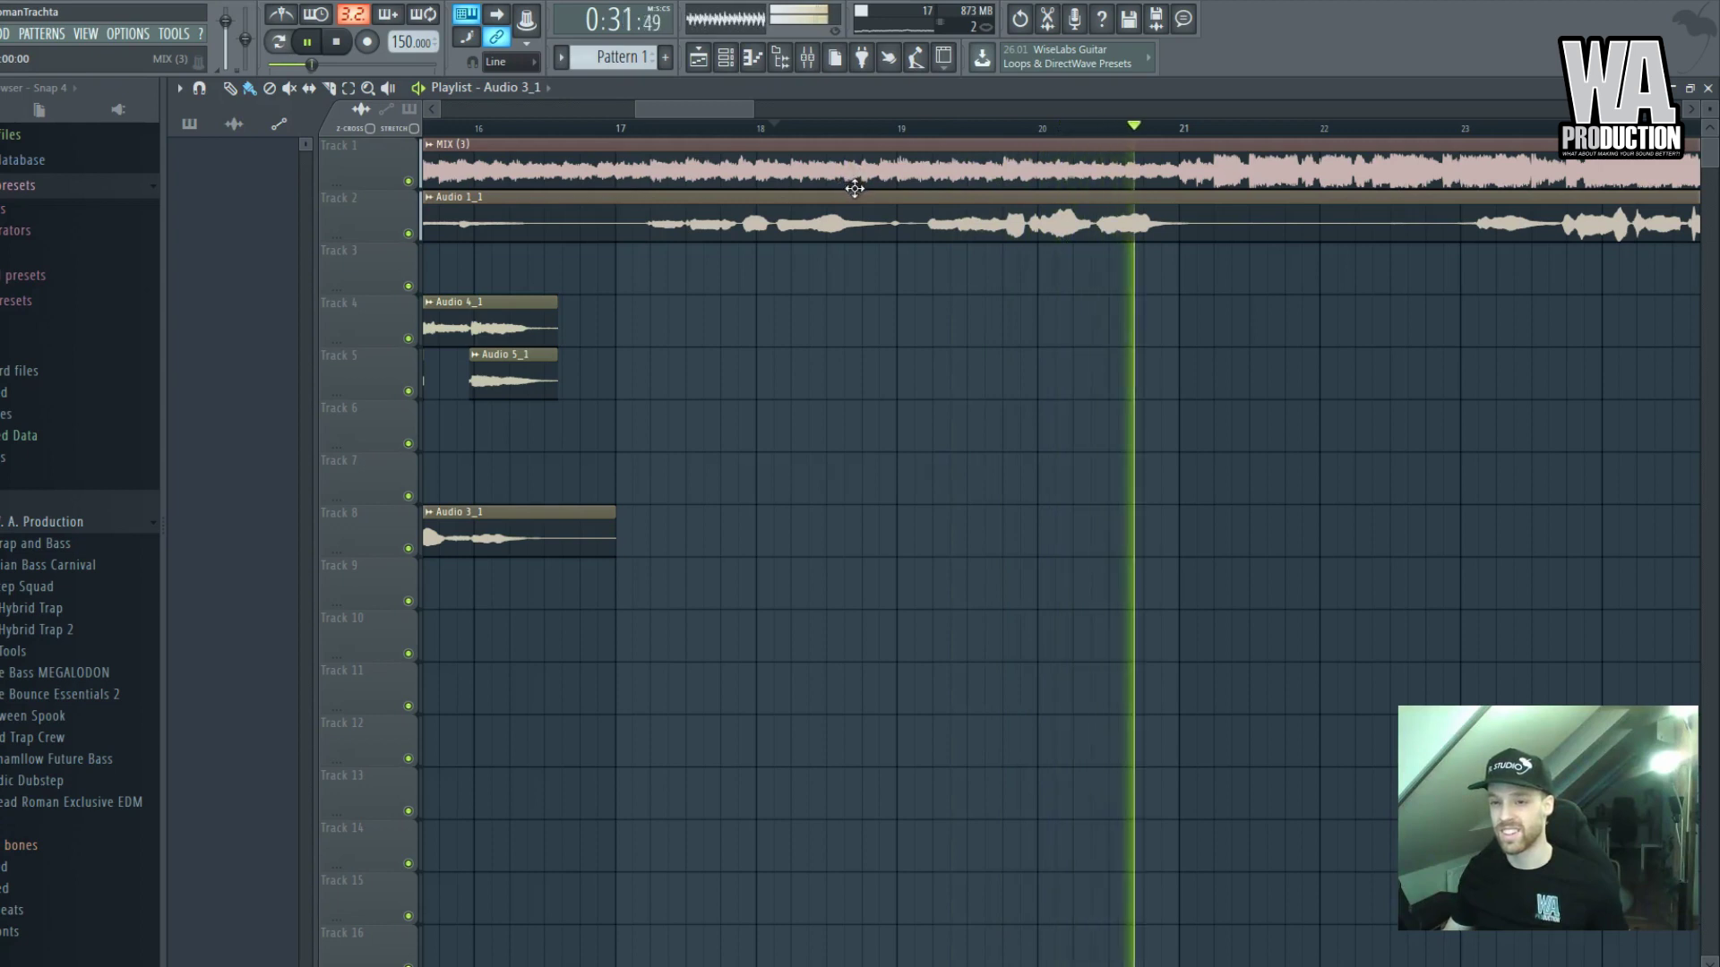
{"action": "scroll", "coordinate": [949, 219], "scroll_direction": "down", "scroll_amount": 3}
{"action": "key", "text": "space"}
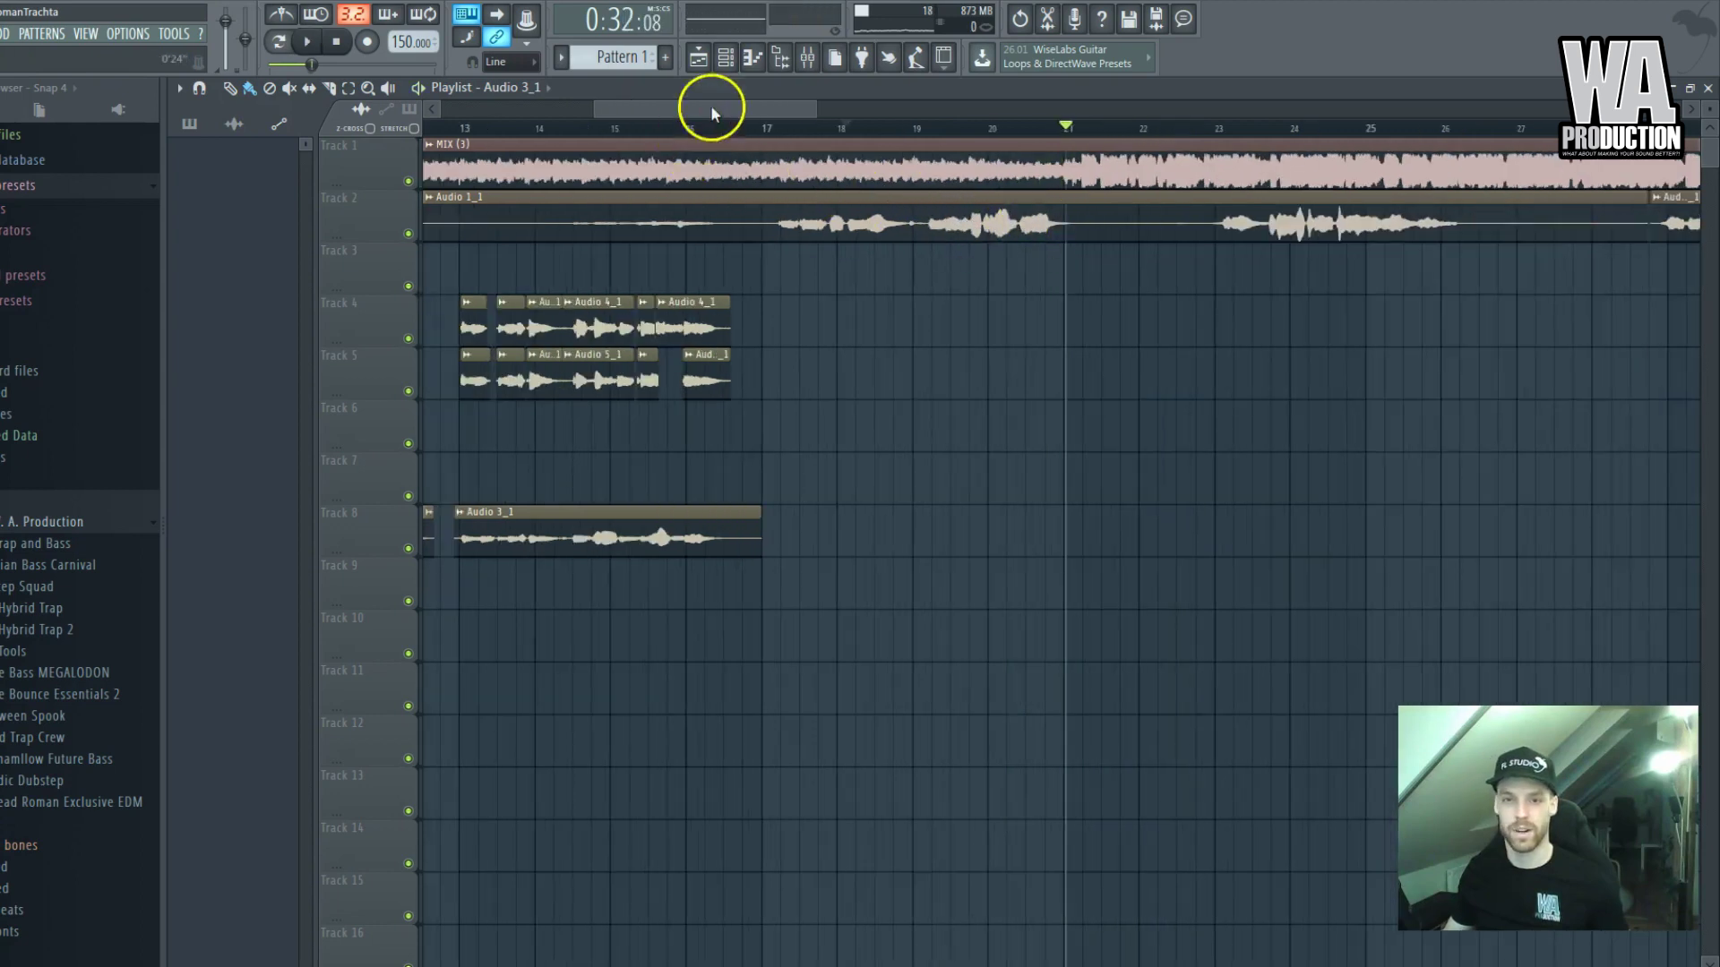
Open the mixer
{"action": "left_click", "coordinate": [811, 53]}
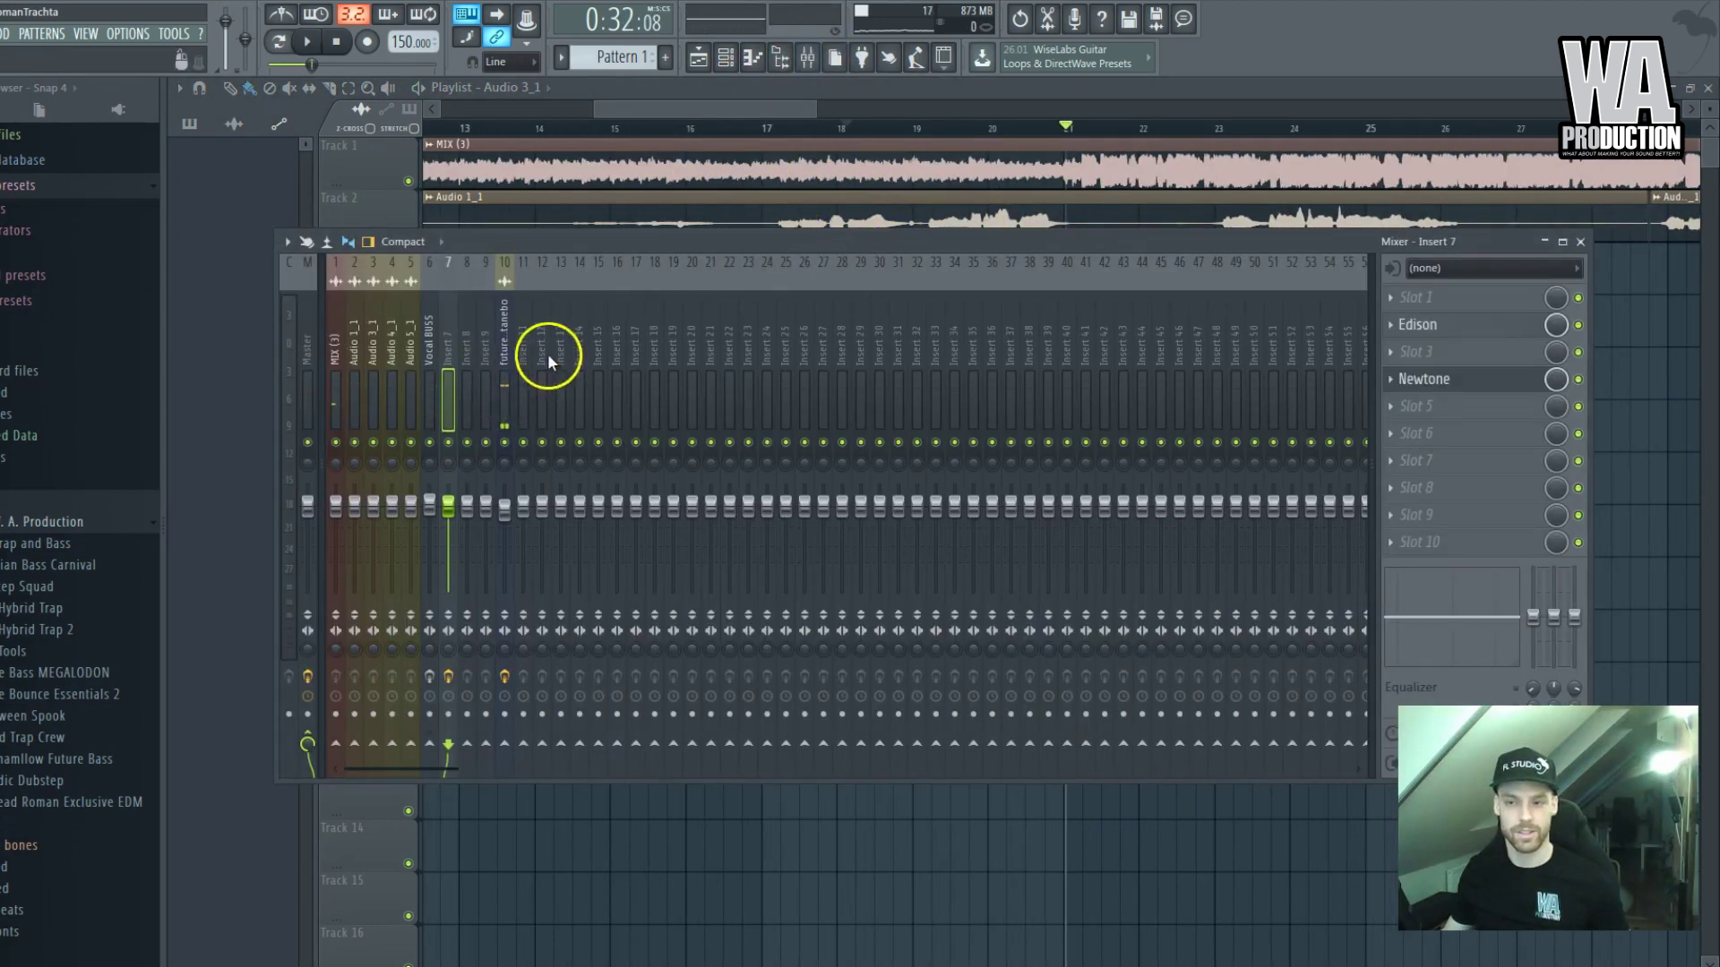
{"action": "left_click", "coordinate": [437, 347]}
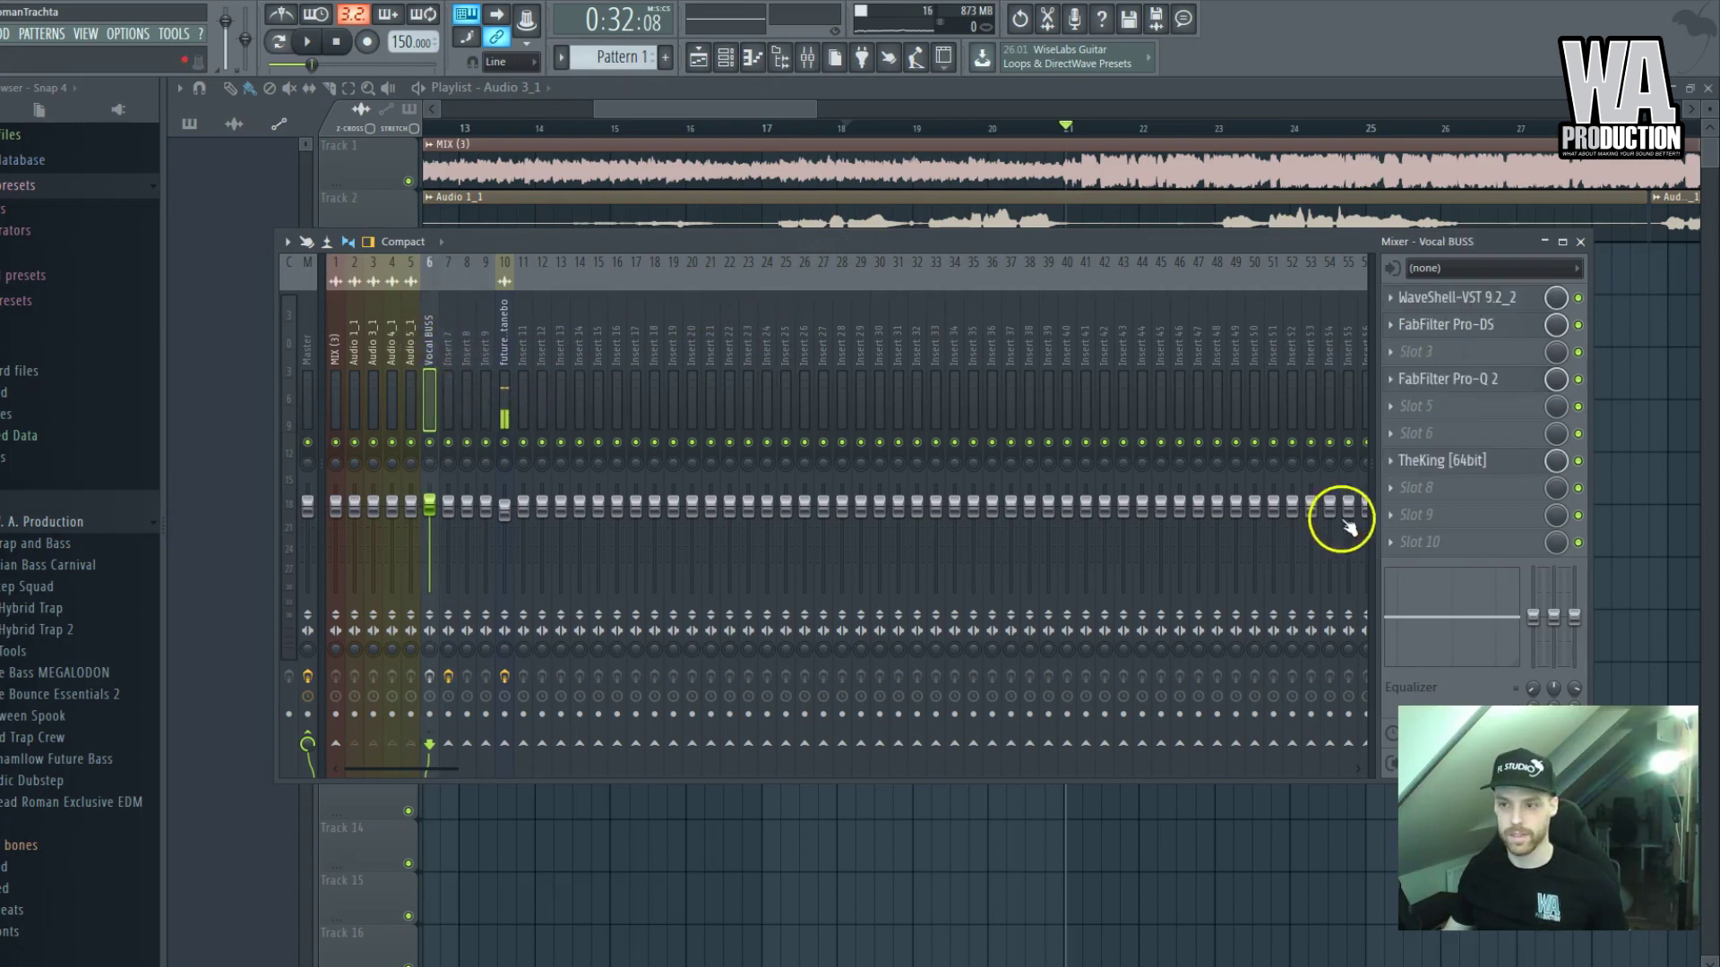
{"action": "left_click", "coordinate": [1449, 495]}
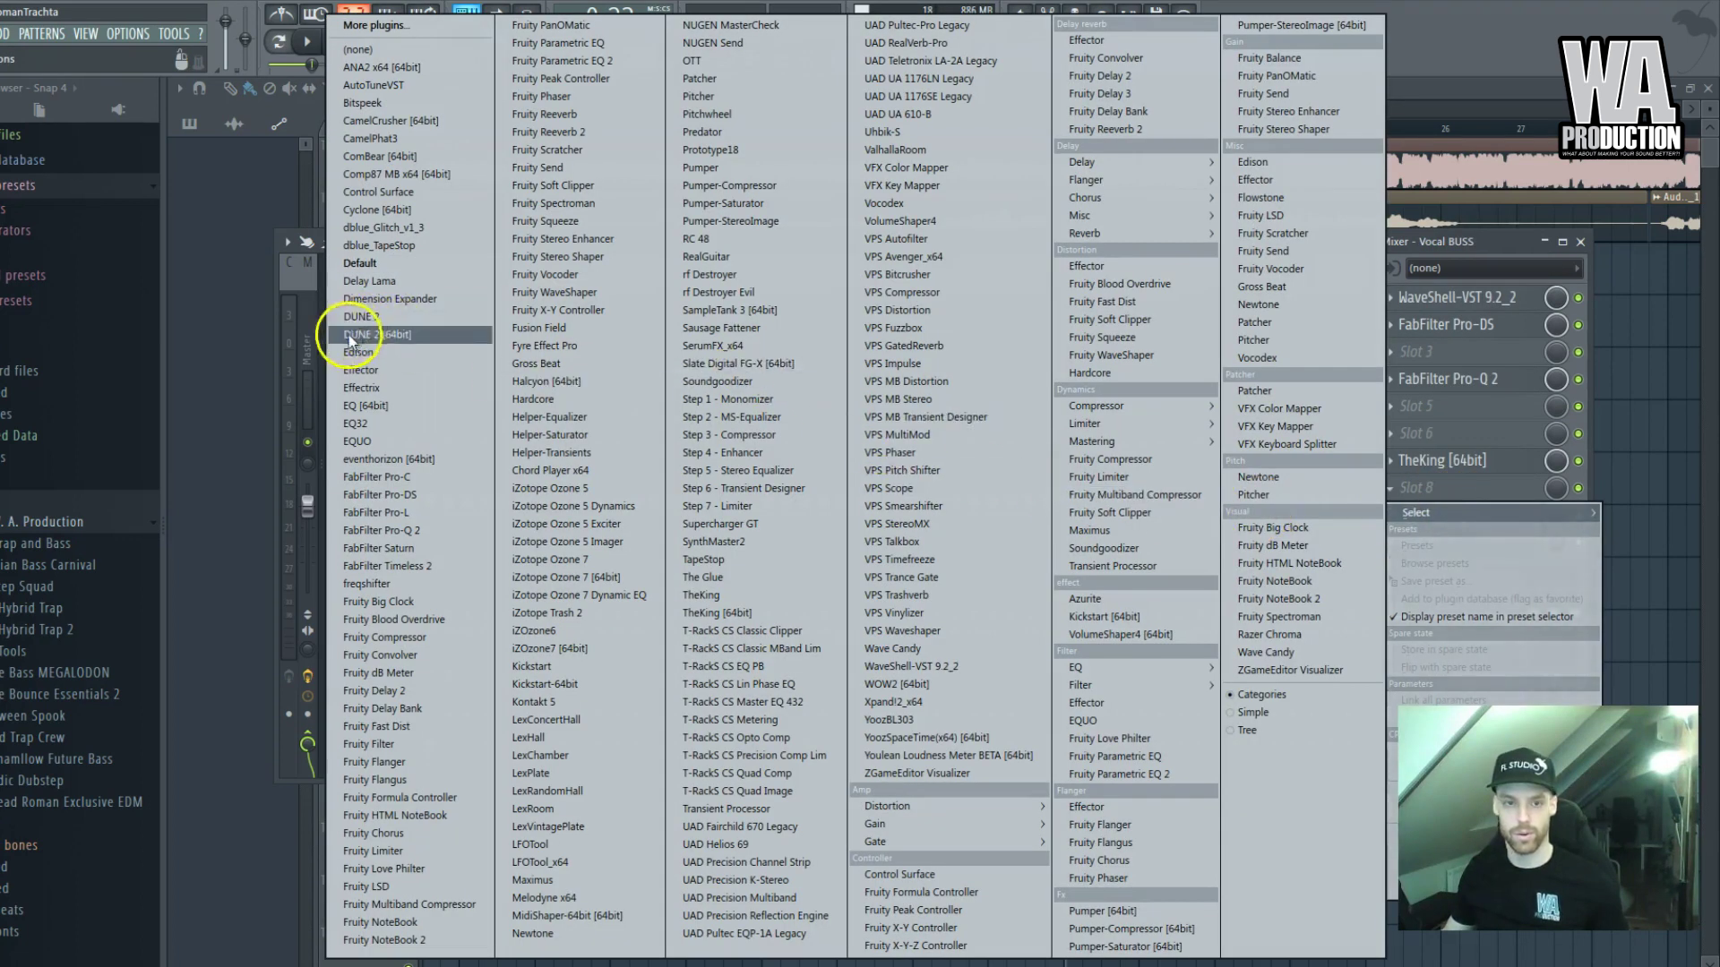
{"action": "left_click", "coordinate": [272, 353]}
Load Edison into slot 2 of the Master mixer track and arm it to record on input
{"action": "left_click", "coordinate": [303, 341]}
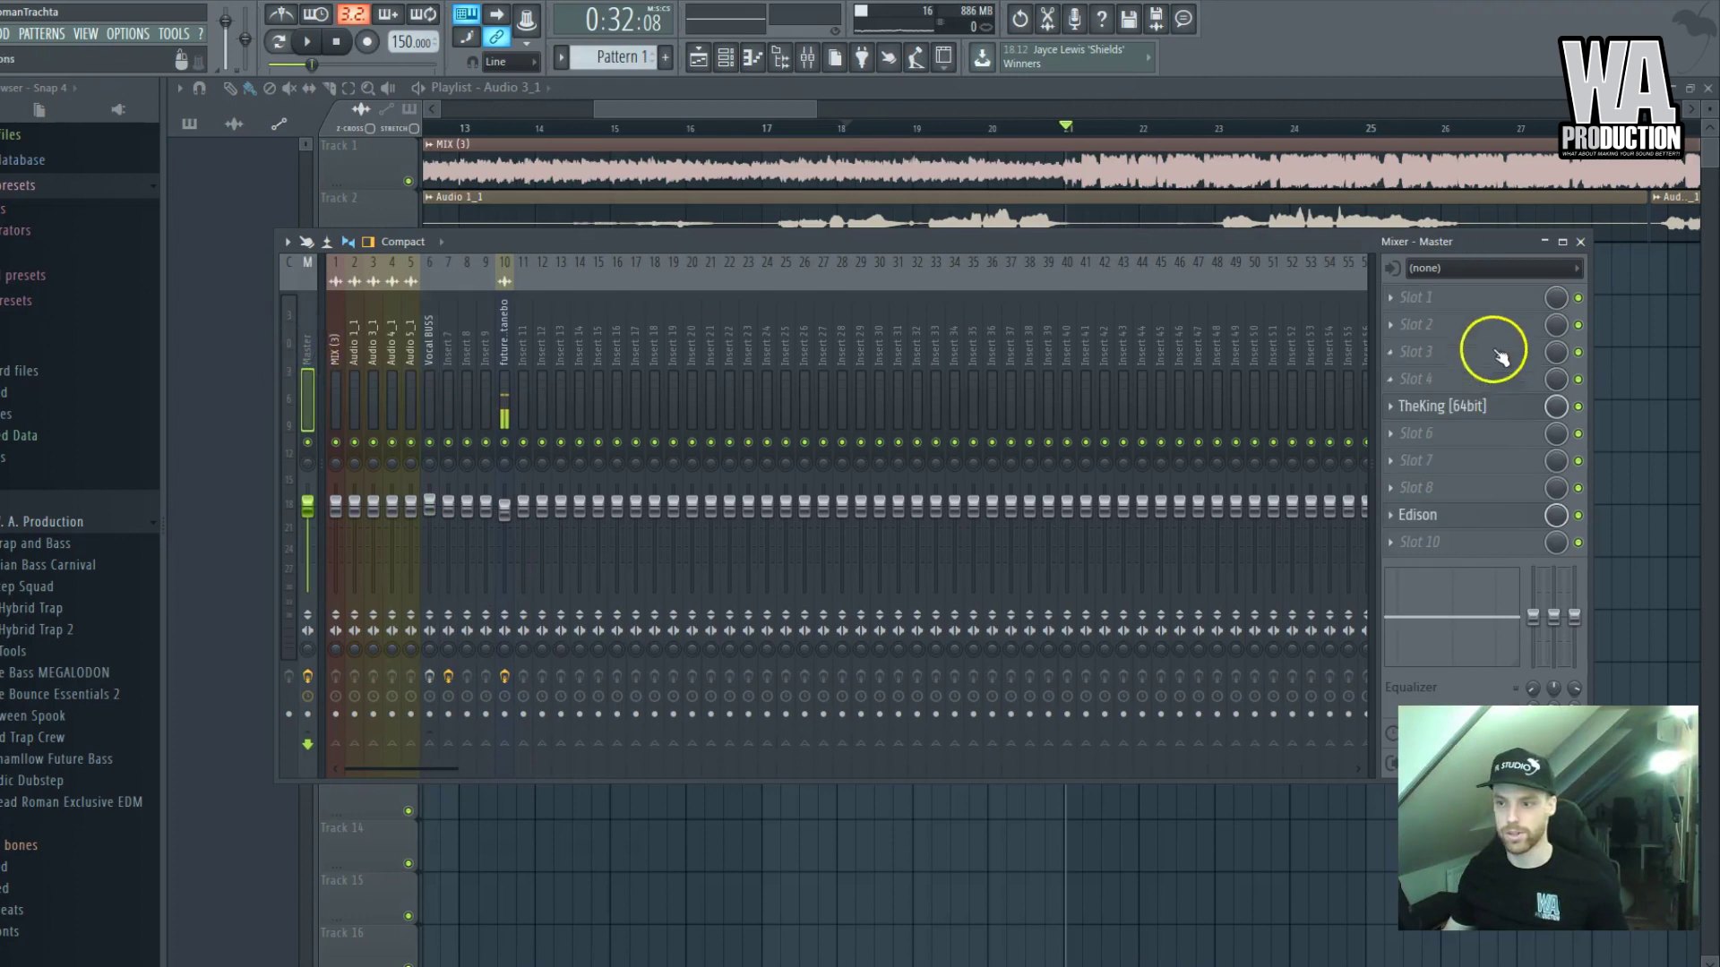
{"action": "left_click", "coordinate": [1460, 325]}
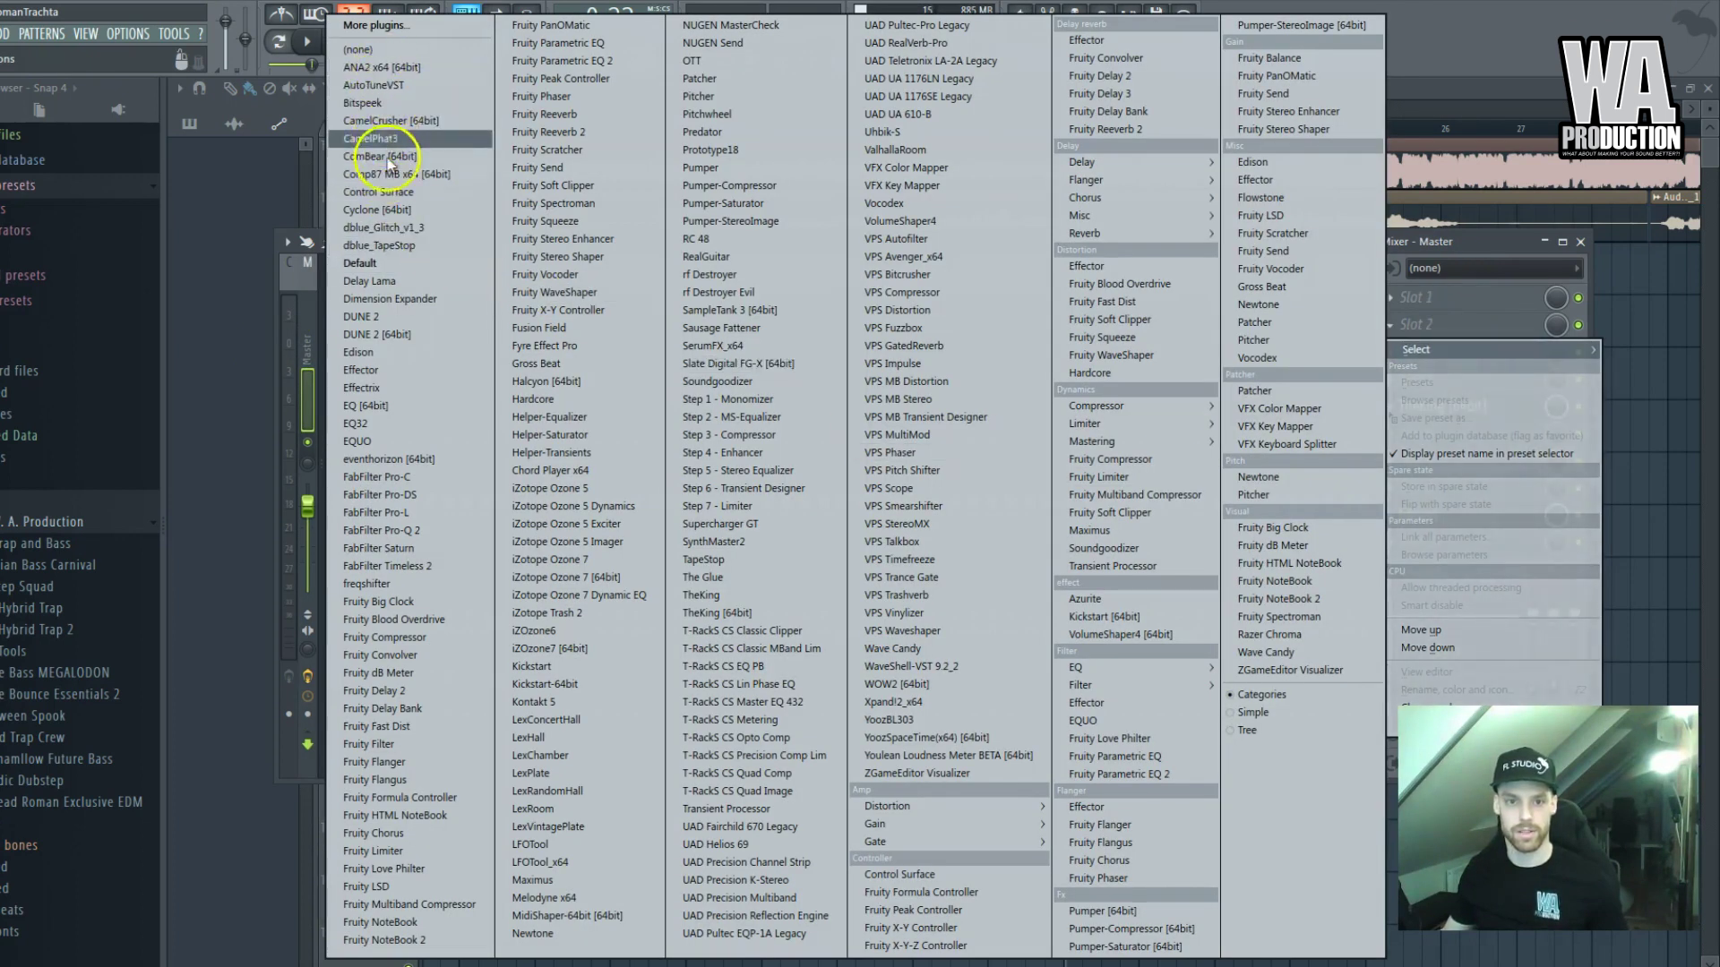
{"action": "left_click", "coordinate": [368, 352]}
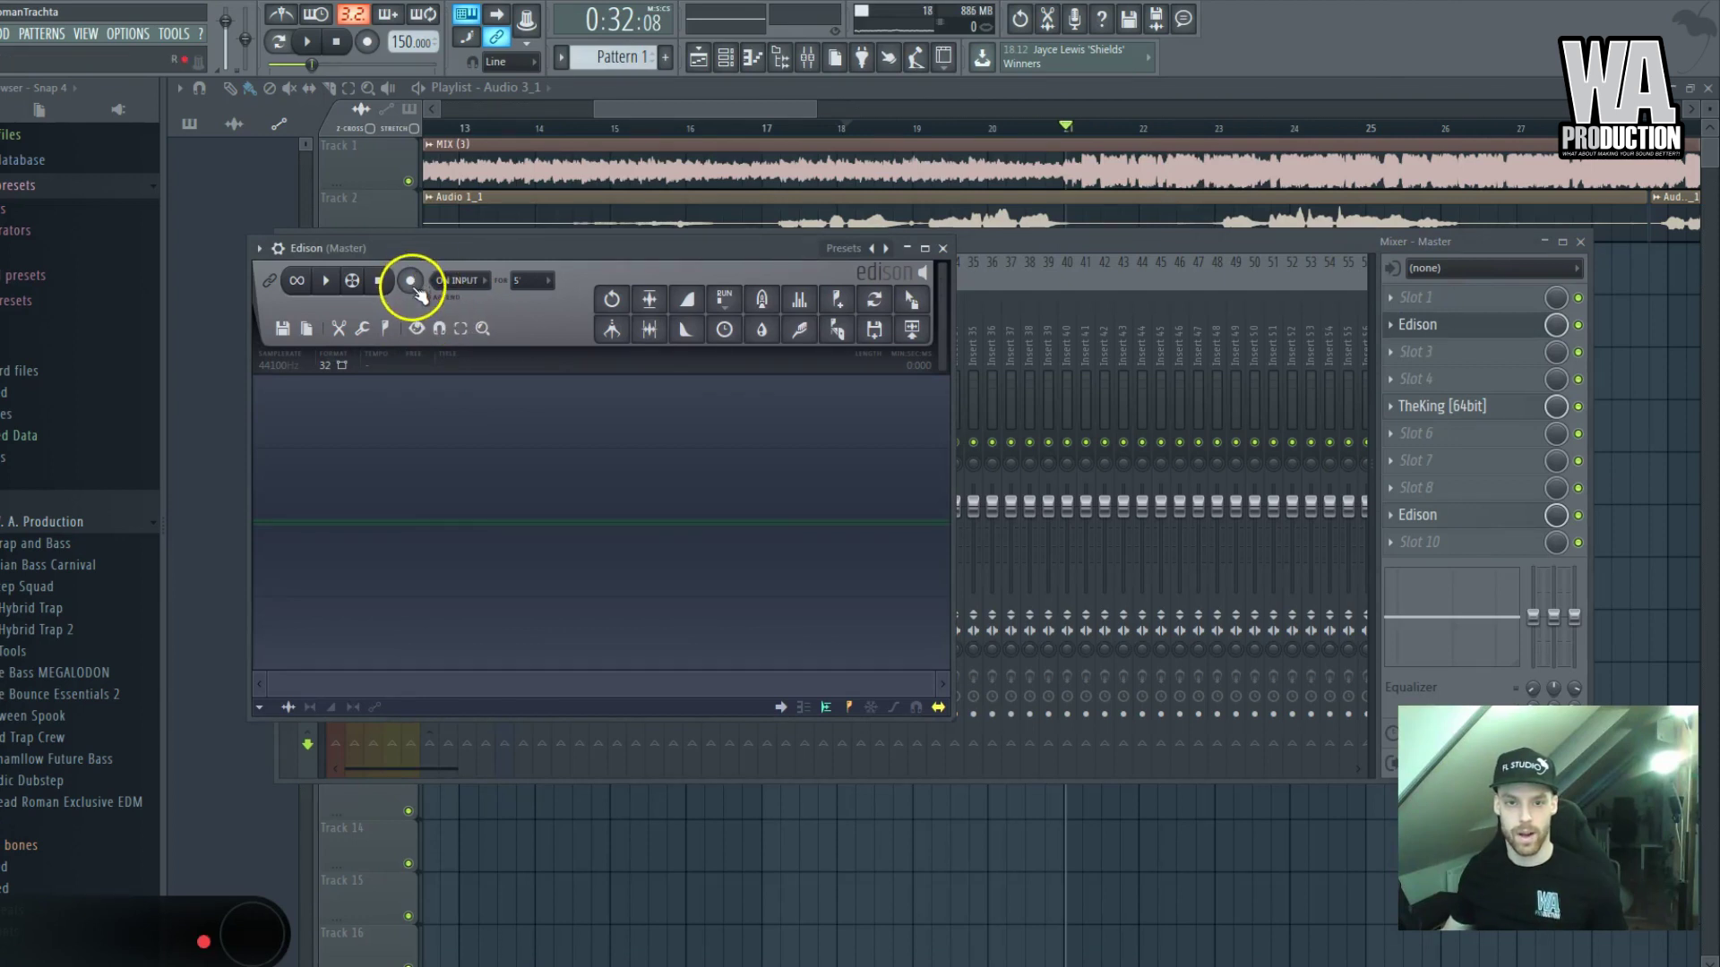
{"action": "left_click", "coordinate": [412, 282]}
Mute the full mix on Track 1 and play the Audio 1_1 vocal from bar 17 to record it into Edison
{"action": "left_click", "coordinate": [573, 150]}
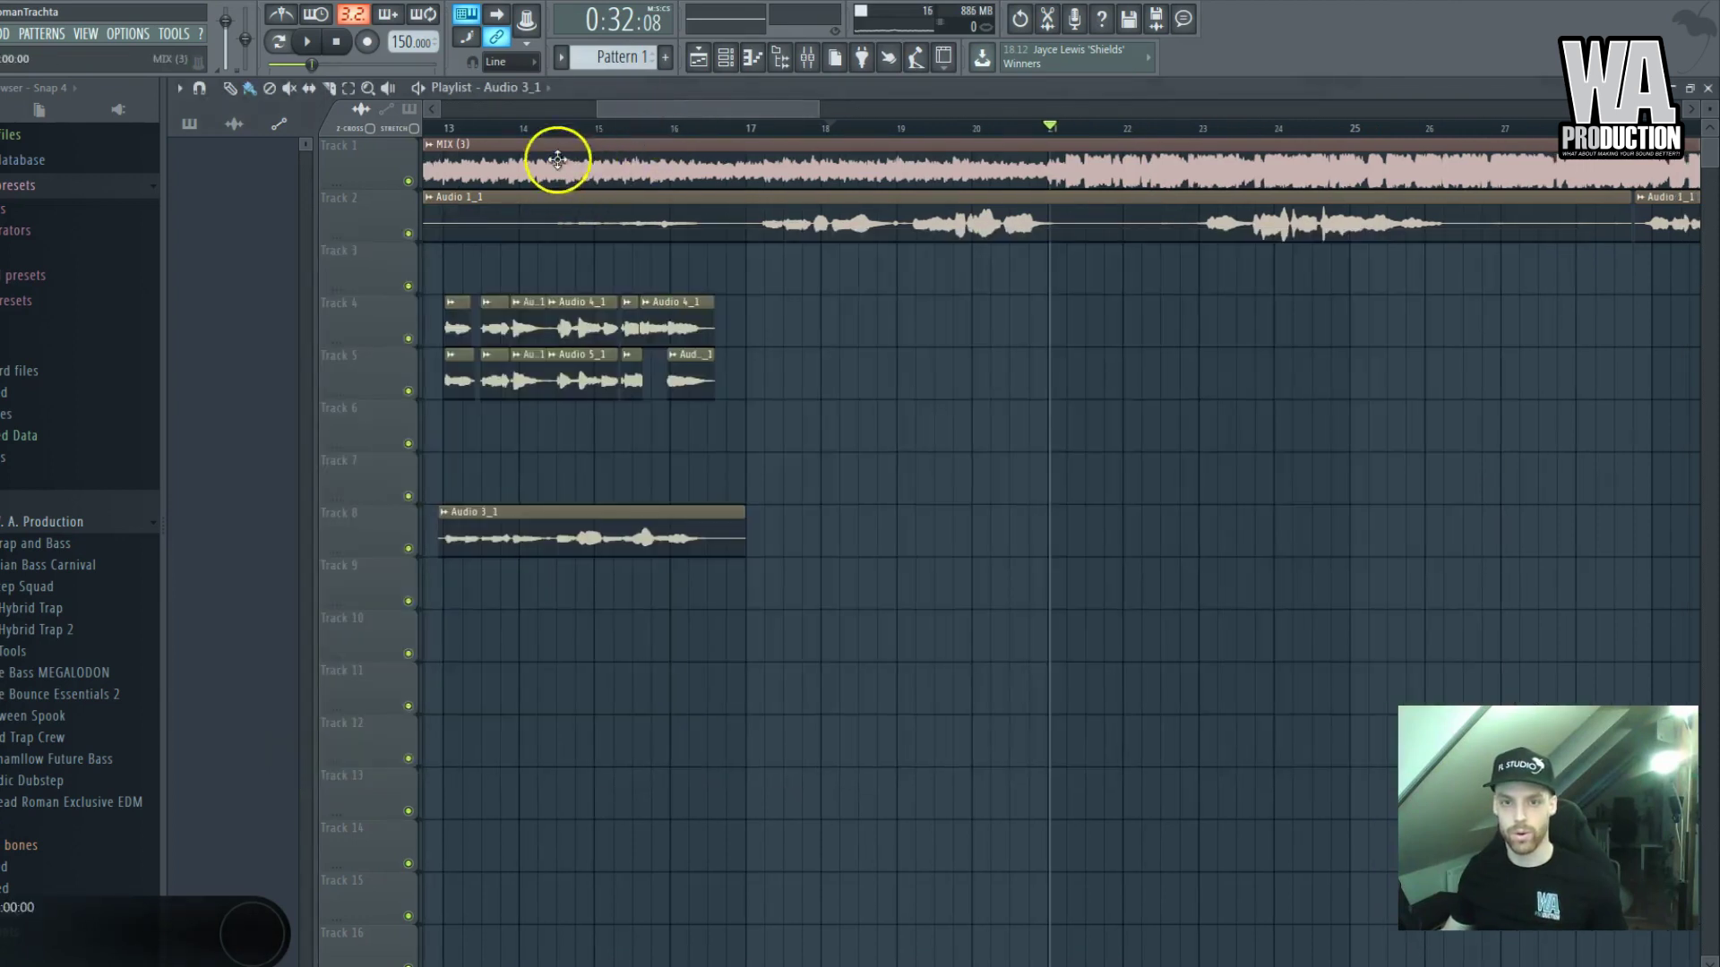
{"action": "left_click", "coordinate": [407, 180]}
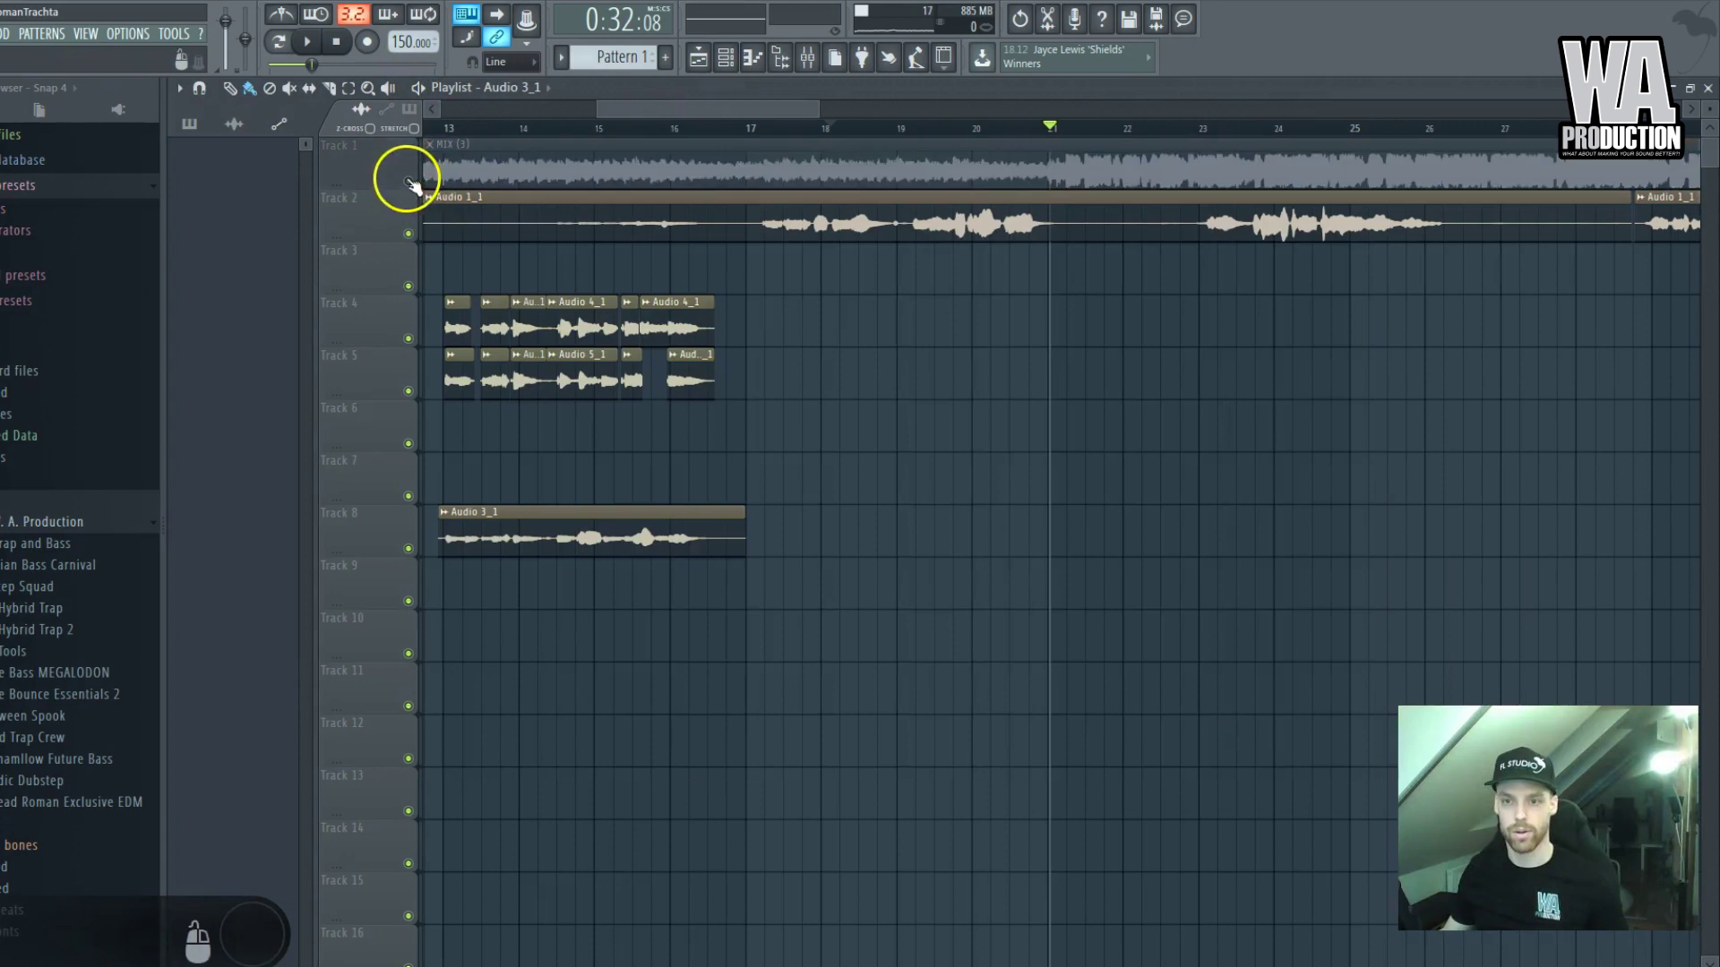
{"action": "left_click", "coordinate": [747, 126]}
{"action": "key", "text": "space"}
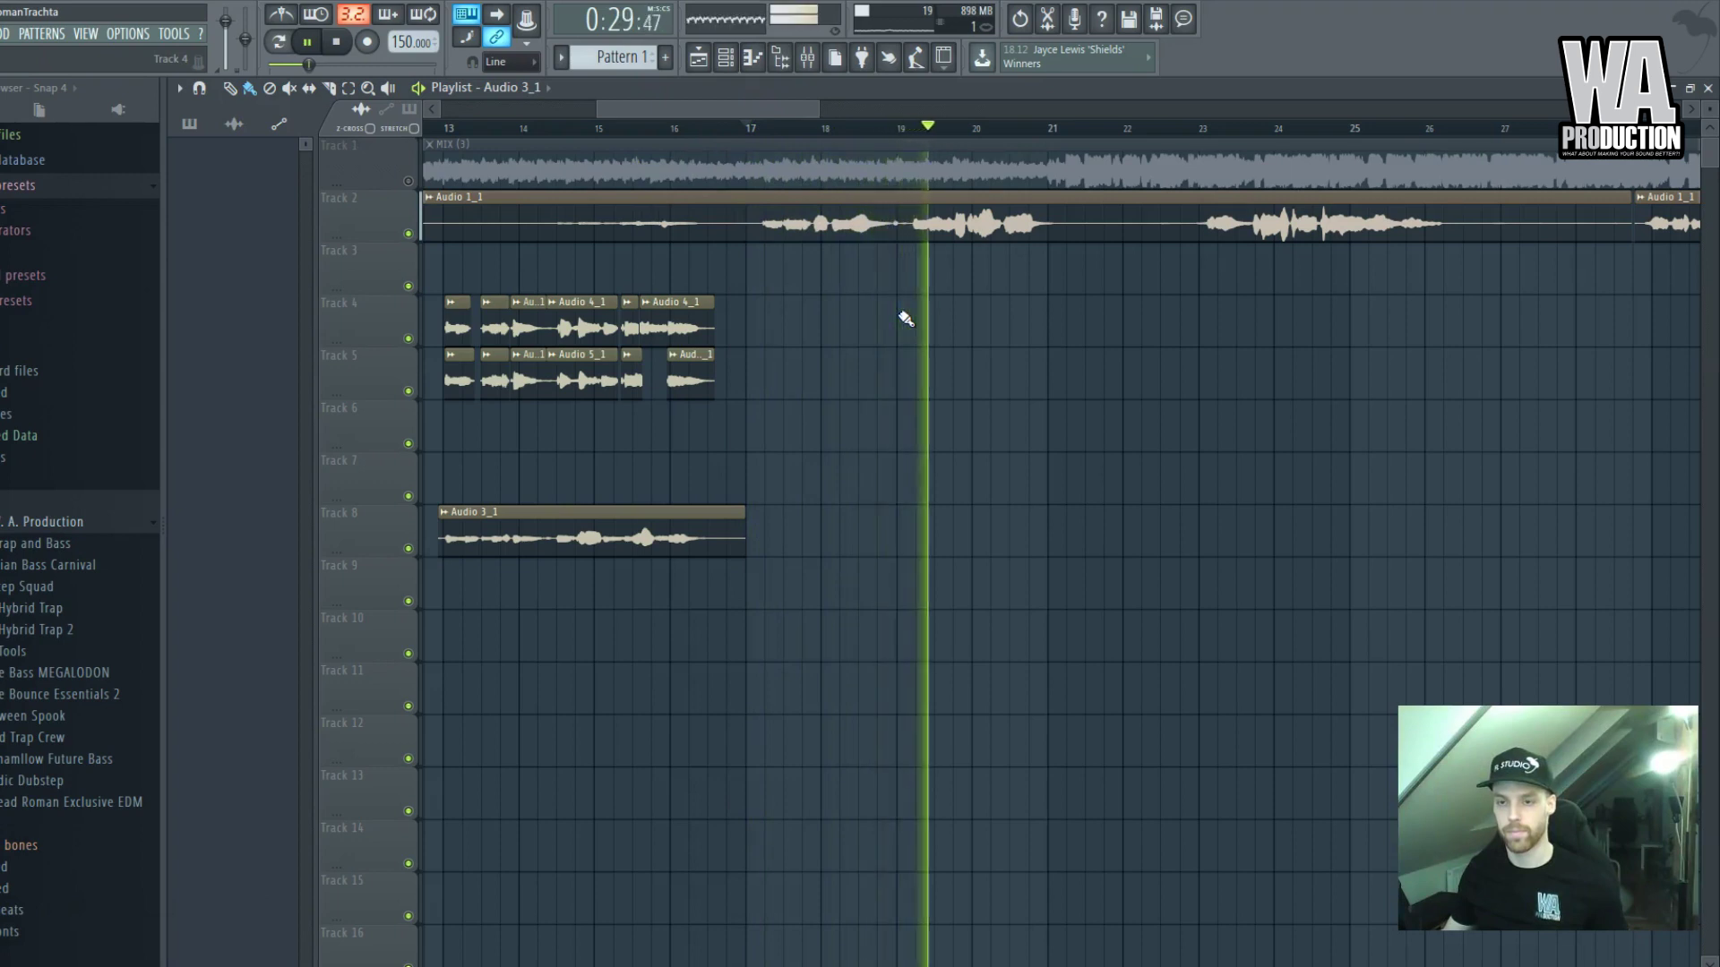
{"action": "left_click", "coordinate": [601, 279]}
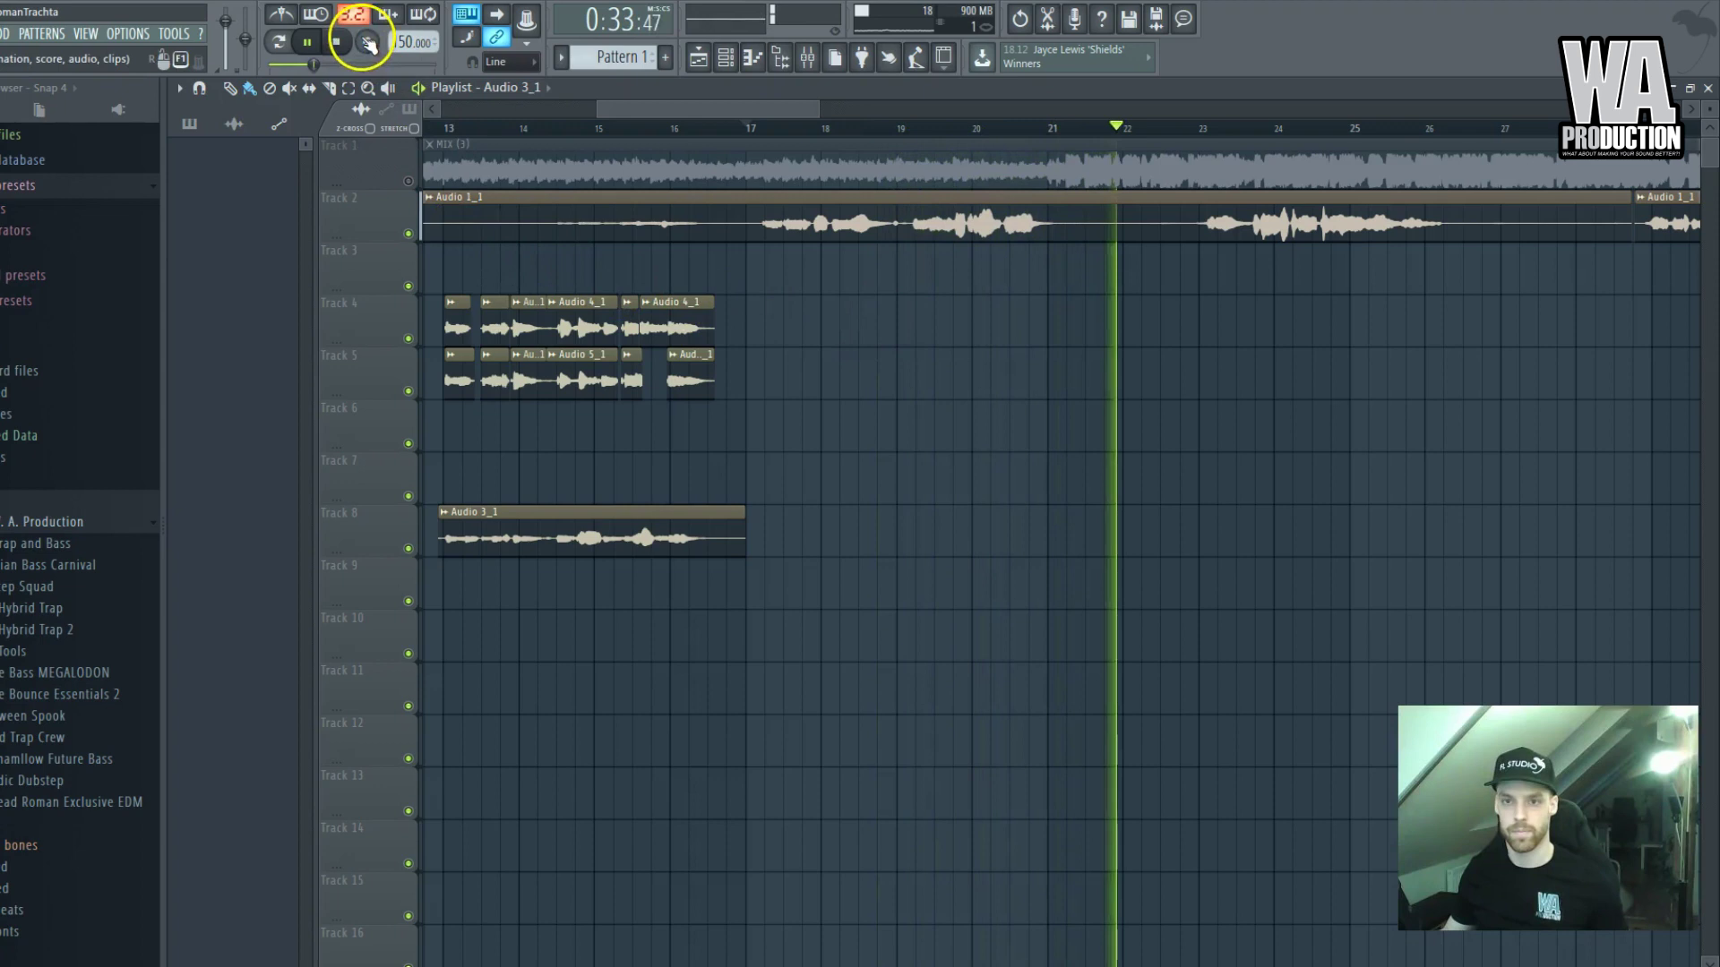
{"action": "left_click", "coordinate": [349, 42]}
Reopen Edison in slot 2 of the Master mixer track and stop its recording
{"action": "left_click", "coordinate": [807, 56]}
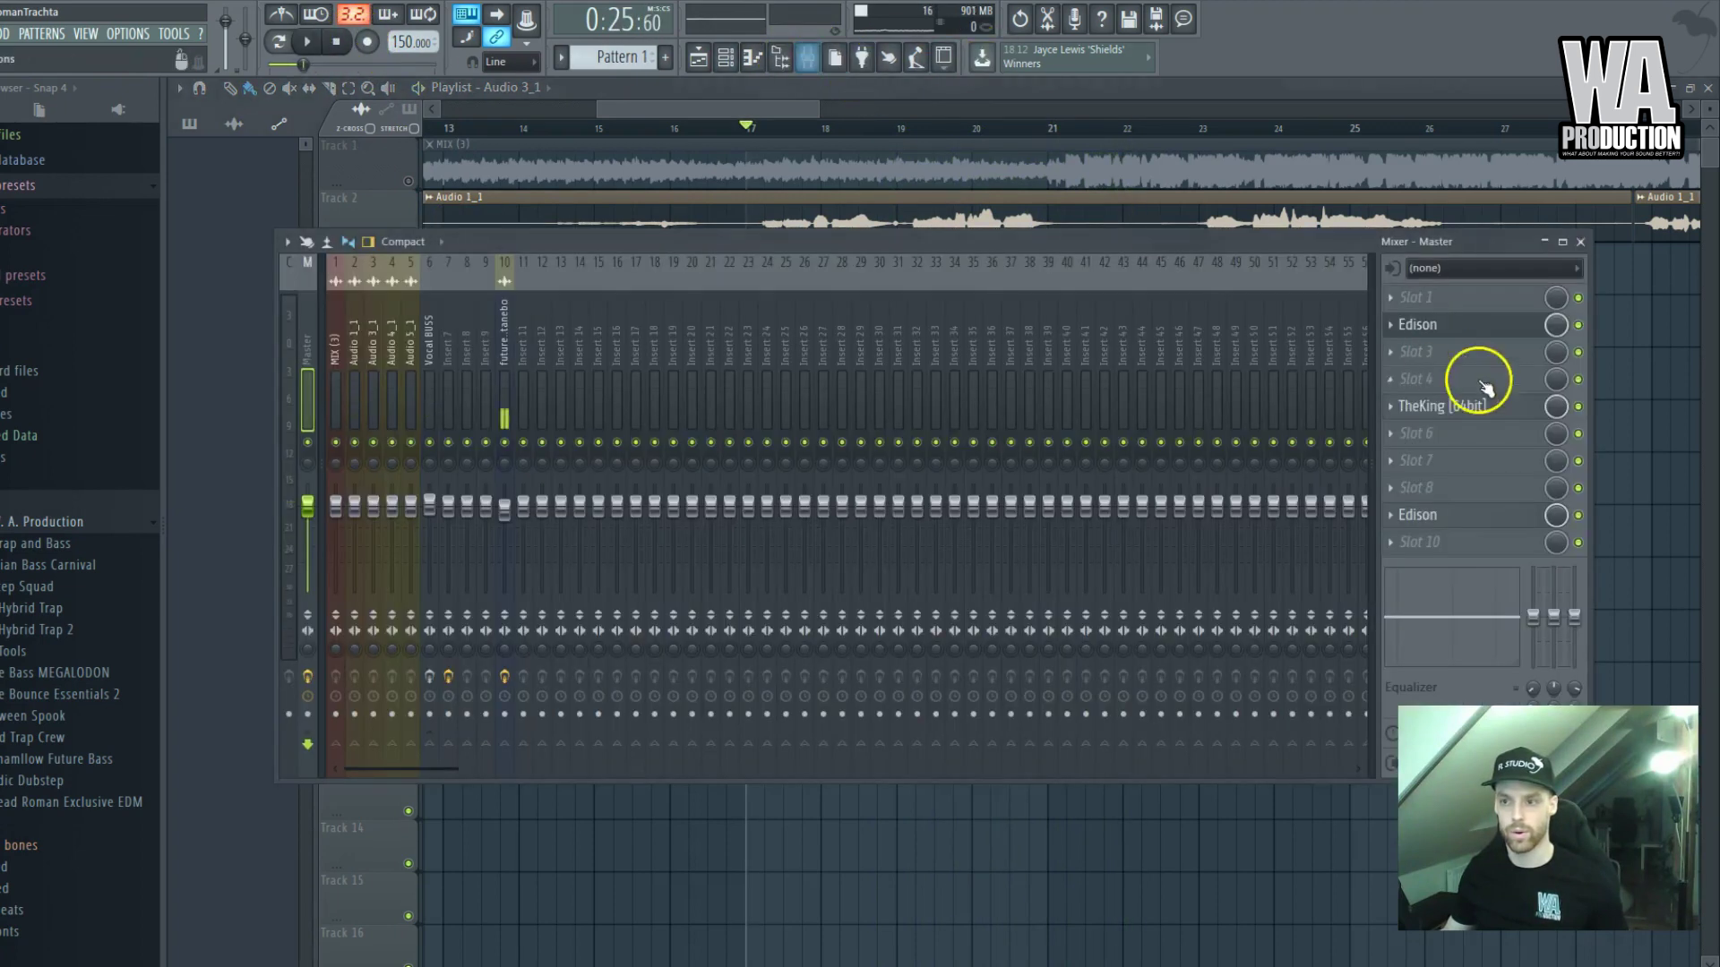
{"action": "left_click", "coordinate": [1413, 338]}
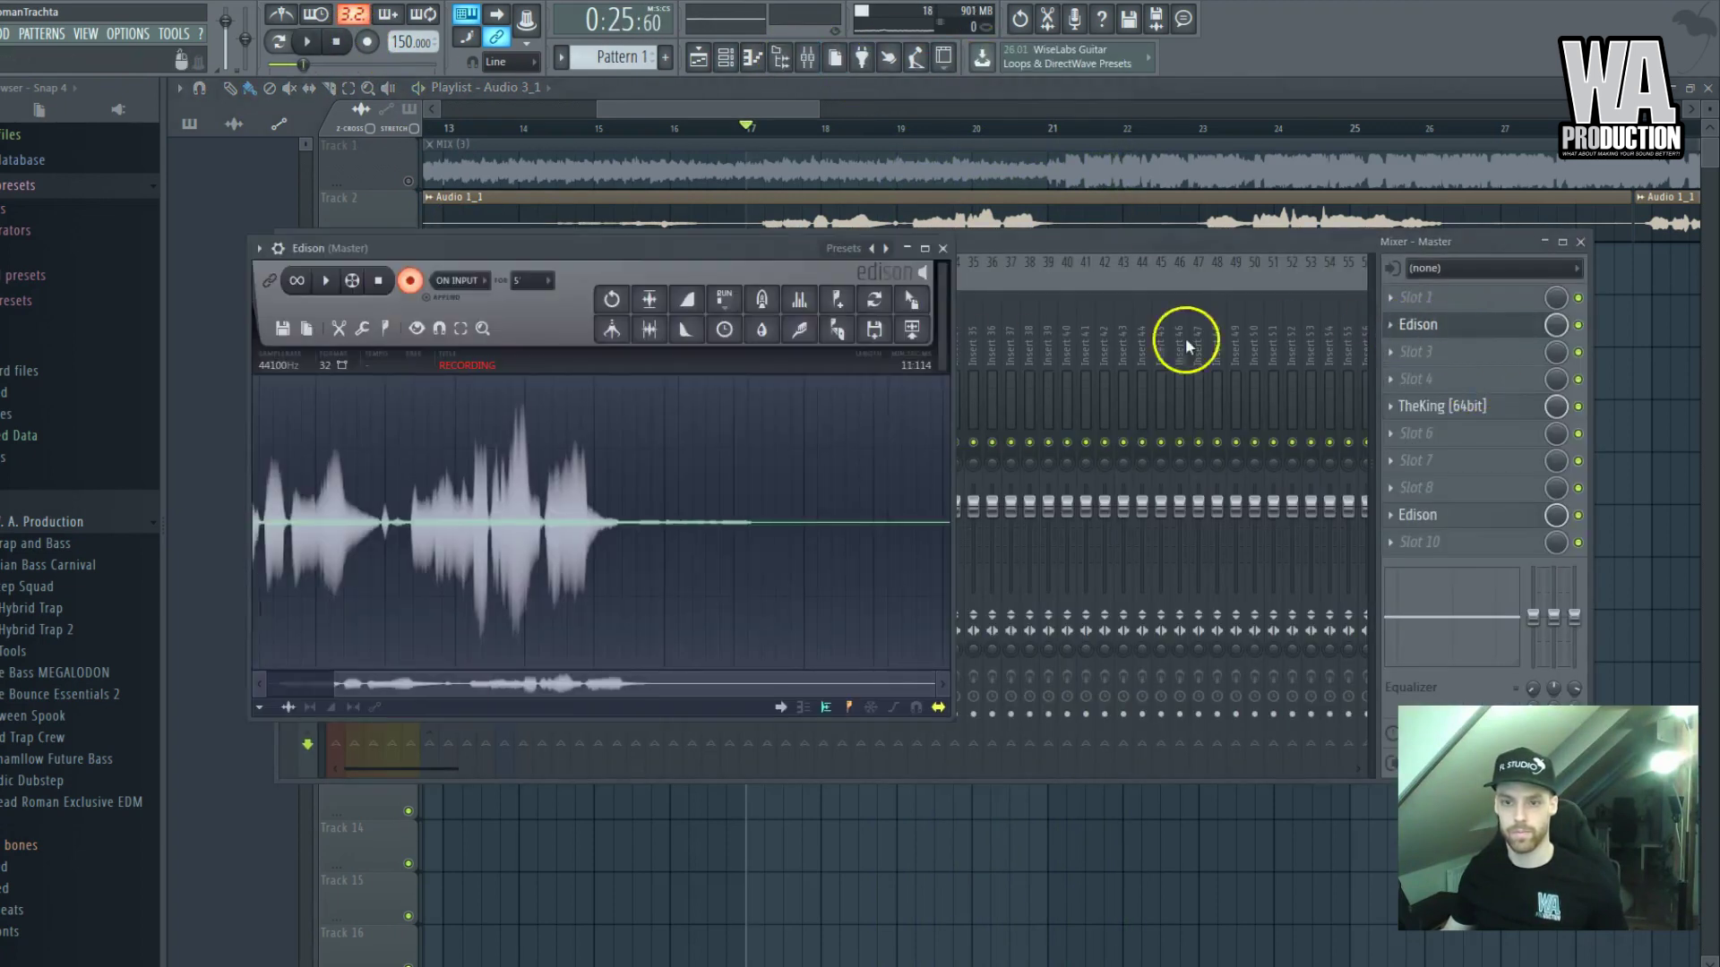
{"action": "left_click", "coordinate": [384, 291]}
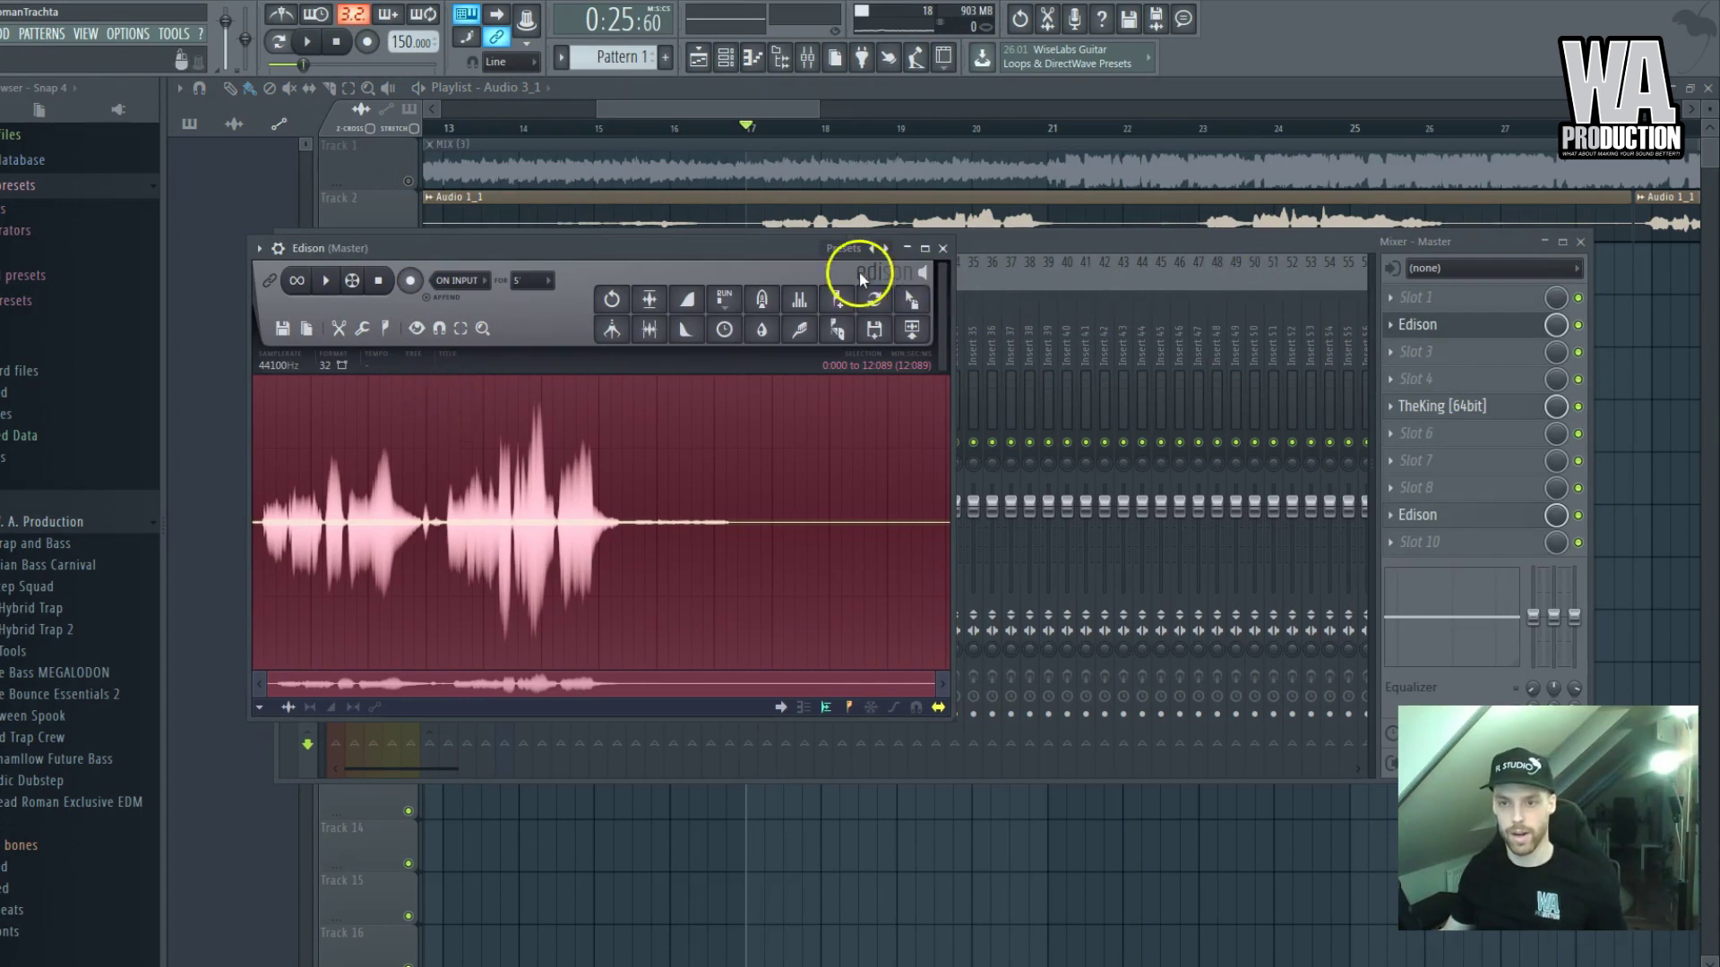
Hide the mixer and move the Edison window aside to uncover the playlist
{"action": "left_click", "coordinate": [1561, 240]}
{"action": "left_click_drag", "start_coordinate": [787, 241], "coordinate": [565, 250]}
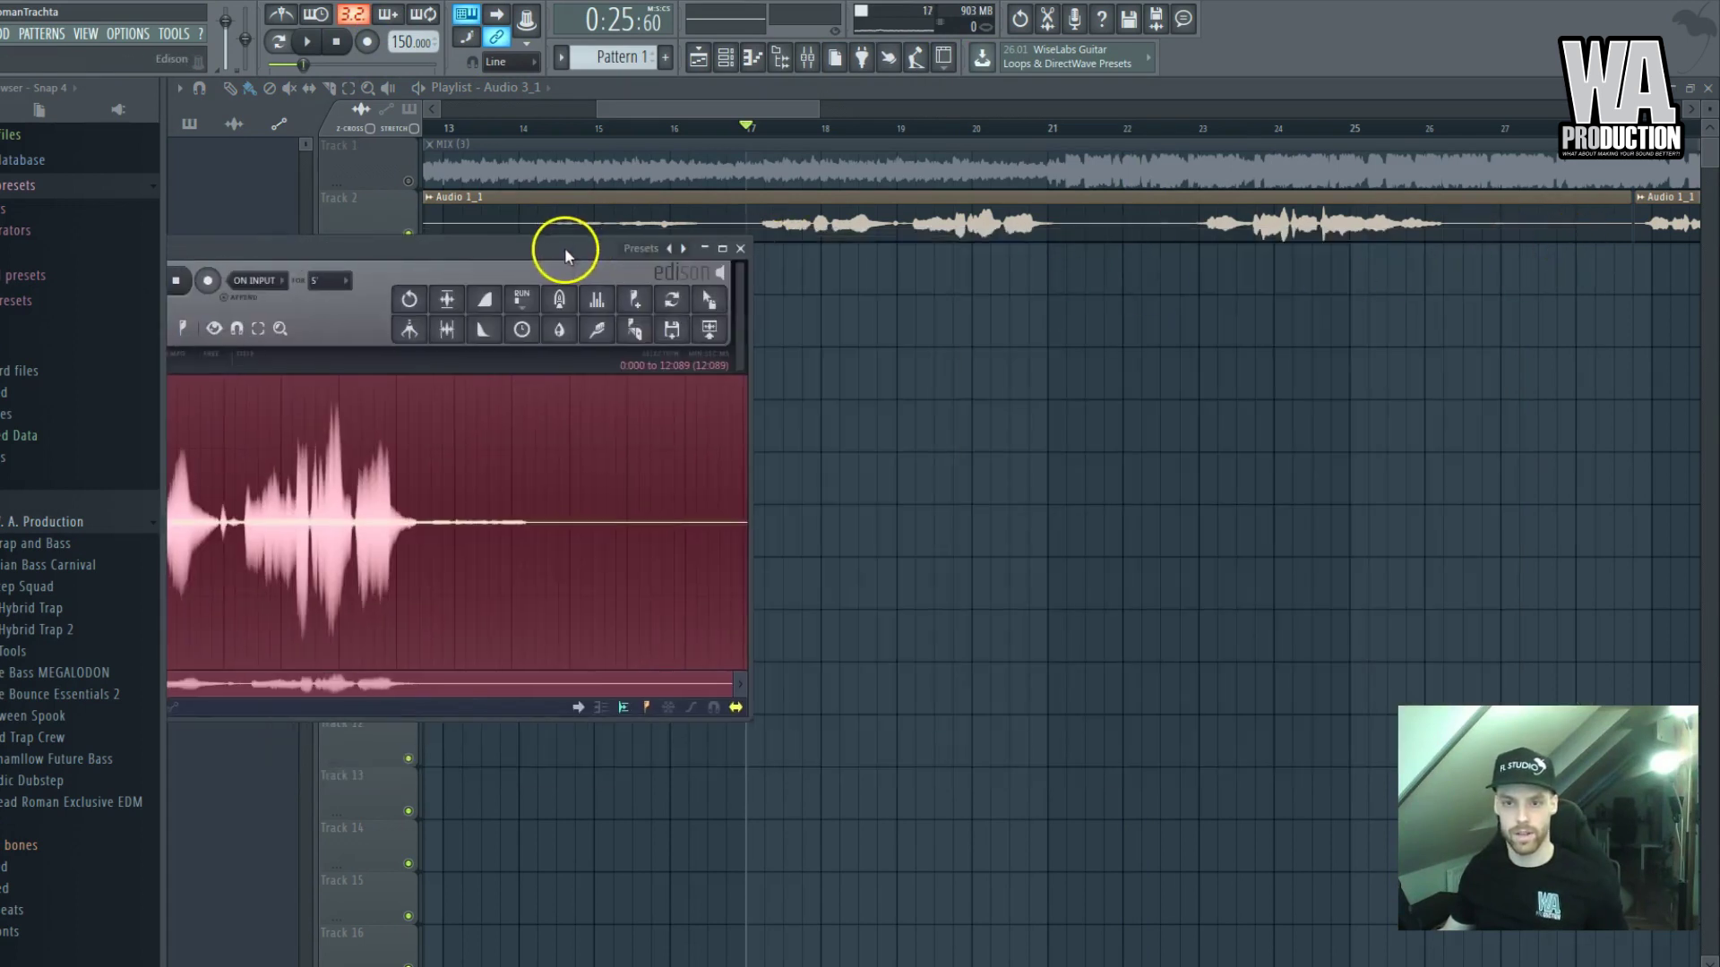
Open the Newtone plugin loaded in slot 4 of the Insert 7 mixer track
{"action": "left_click", "coordinate": [807, 58]}
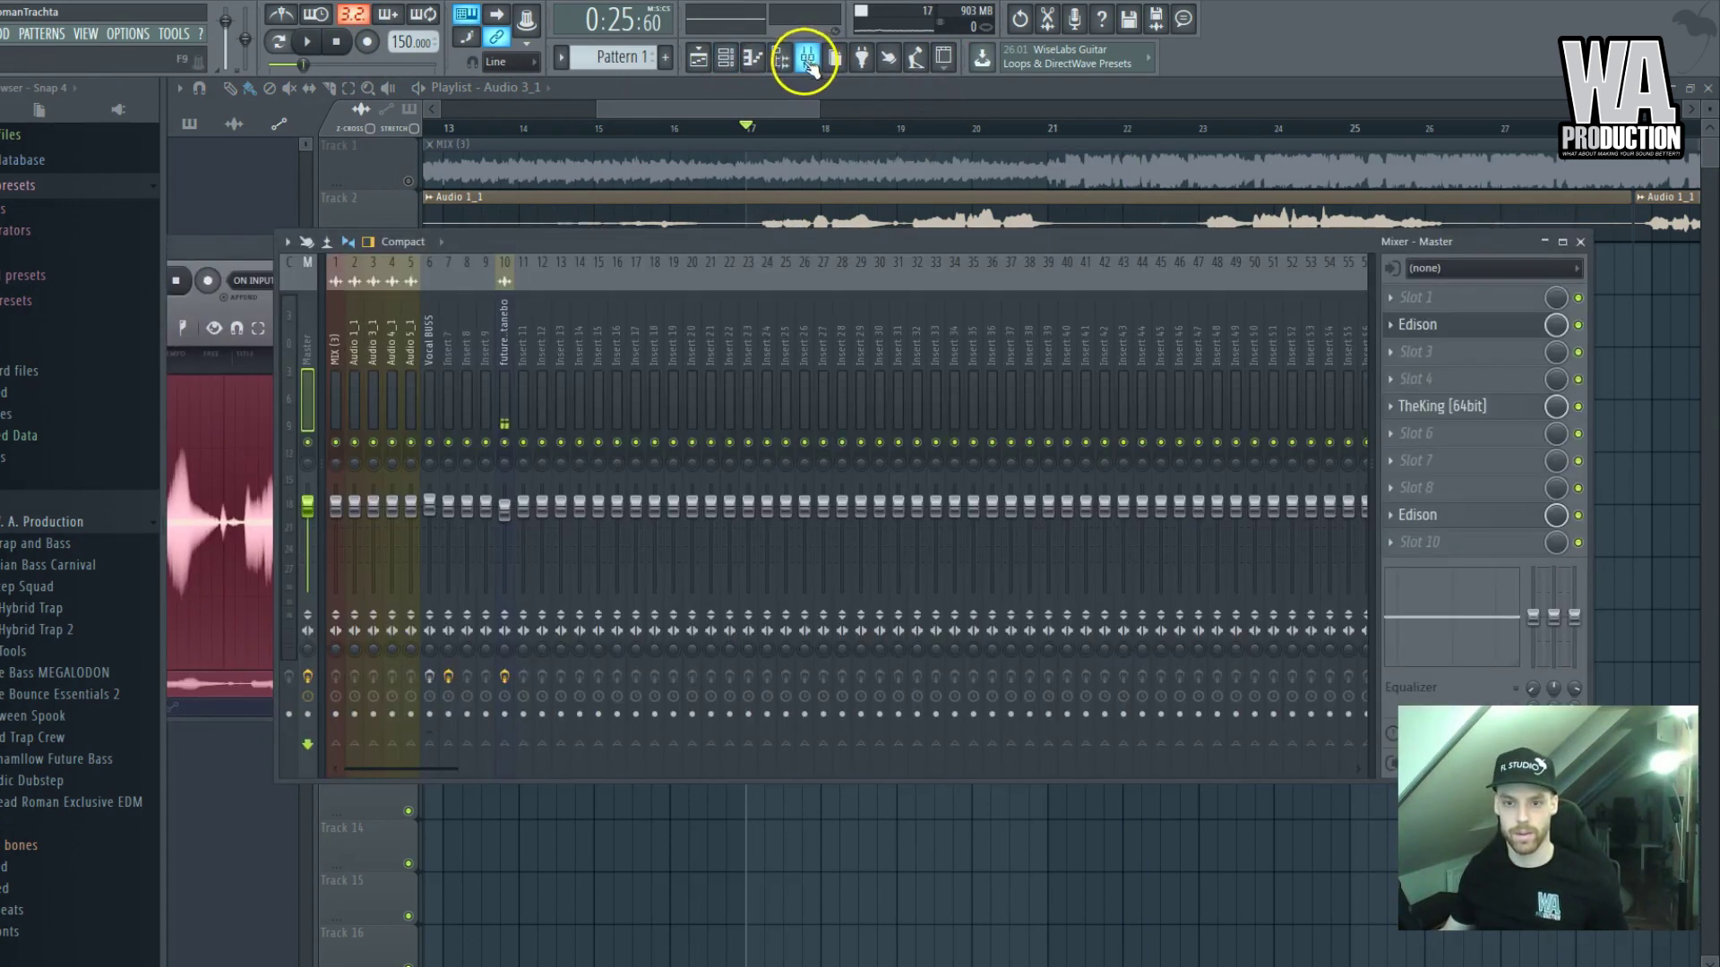
{"action": "left_click", "coordinate": [450, 339]}
{"action": "left_click", "coordinate": [1478, 380]}
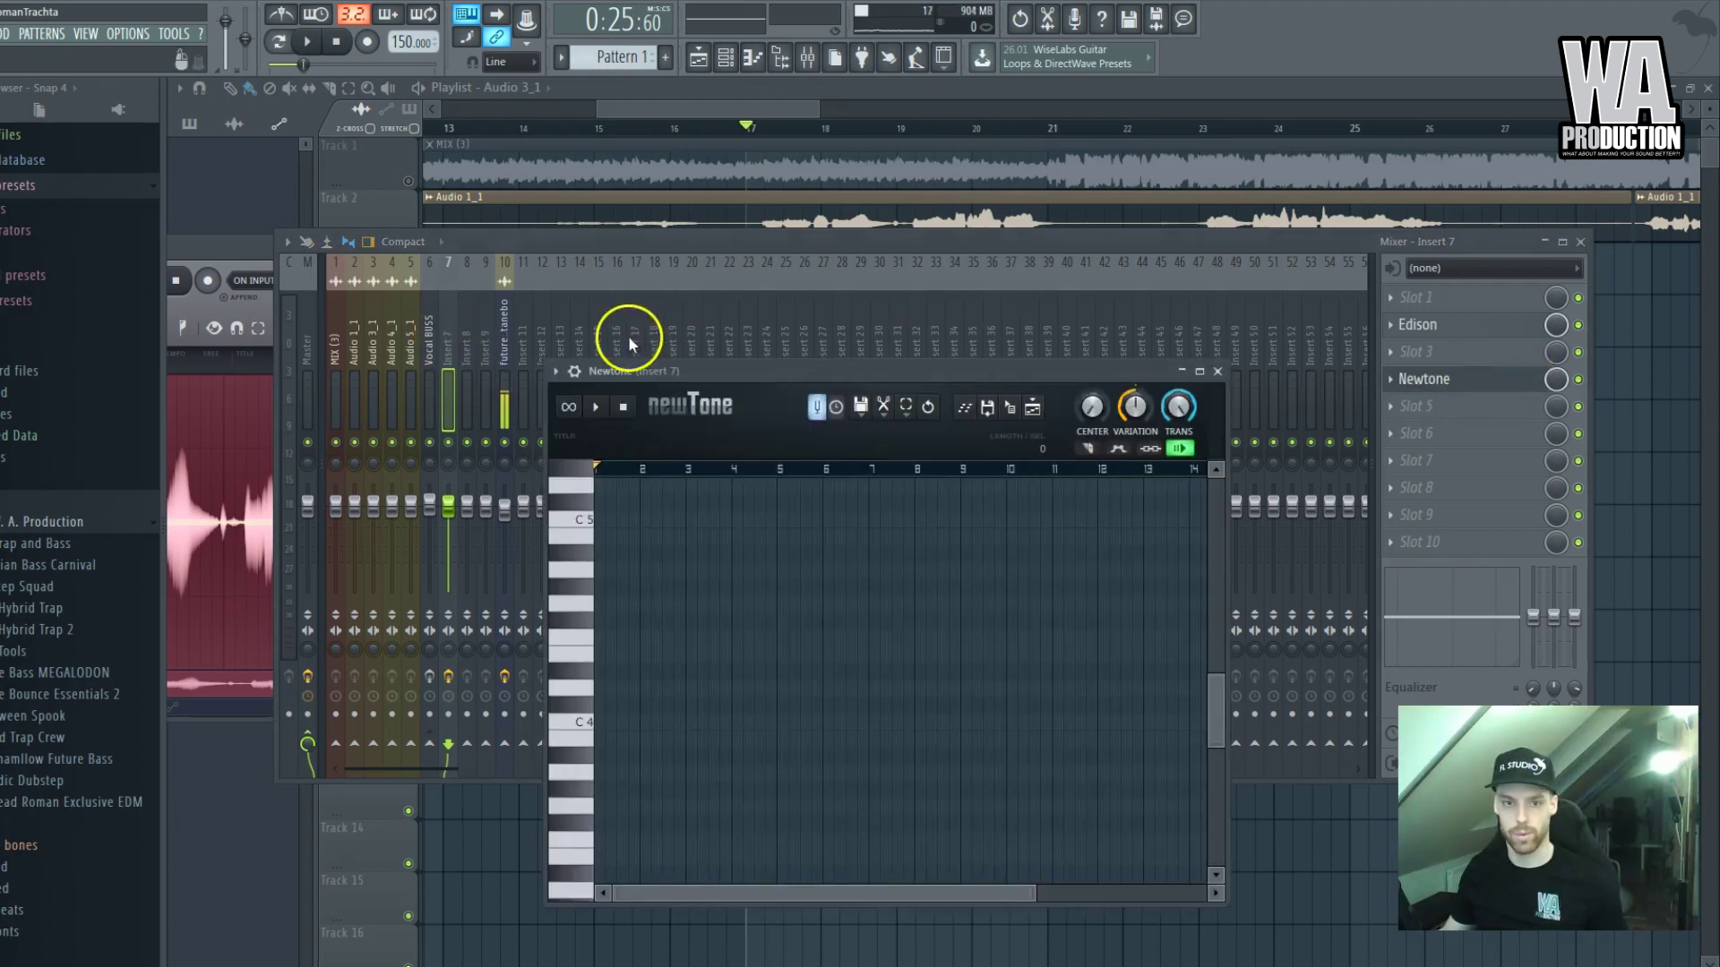
Load the recorded vocal from Edison into Newtone and maximize the Newtone editor
{"action": "left_click", "coordinate": [239, 246]}
{"action": "left_click_drag", "start_coordinate": [691, 299], "coordinate": [1044, 636]}
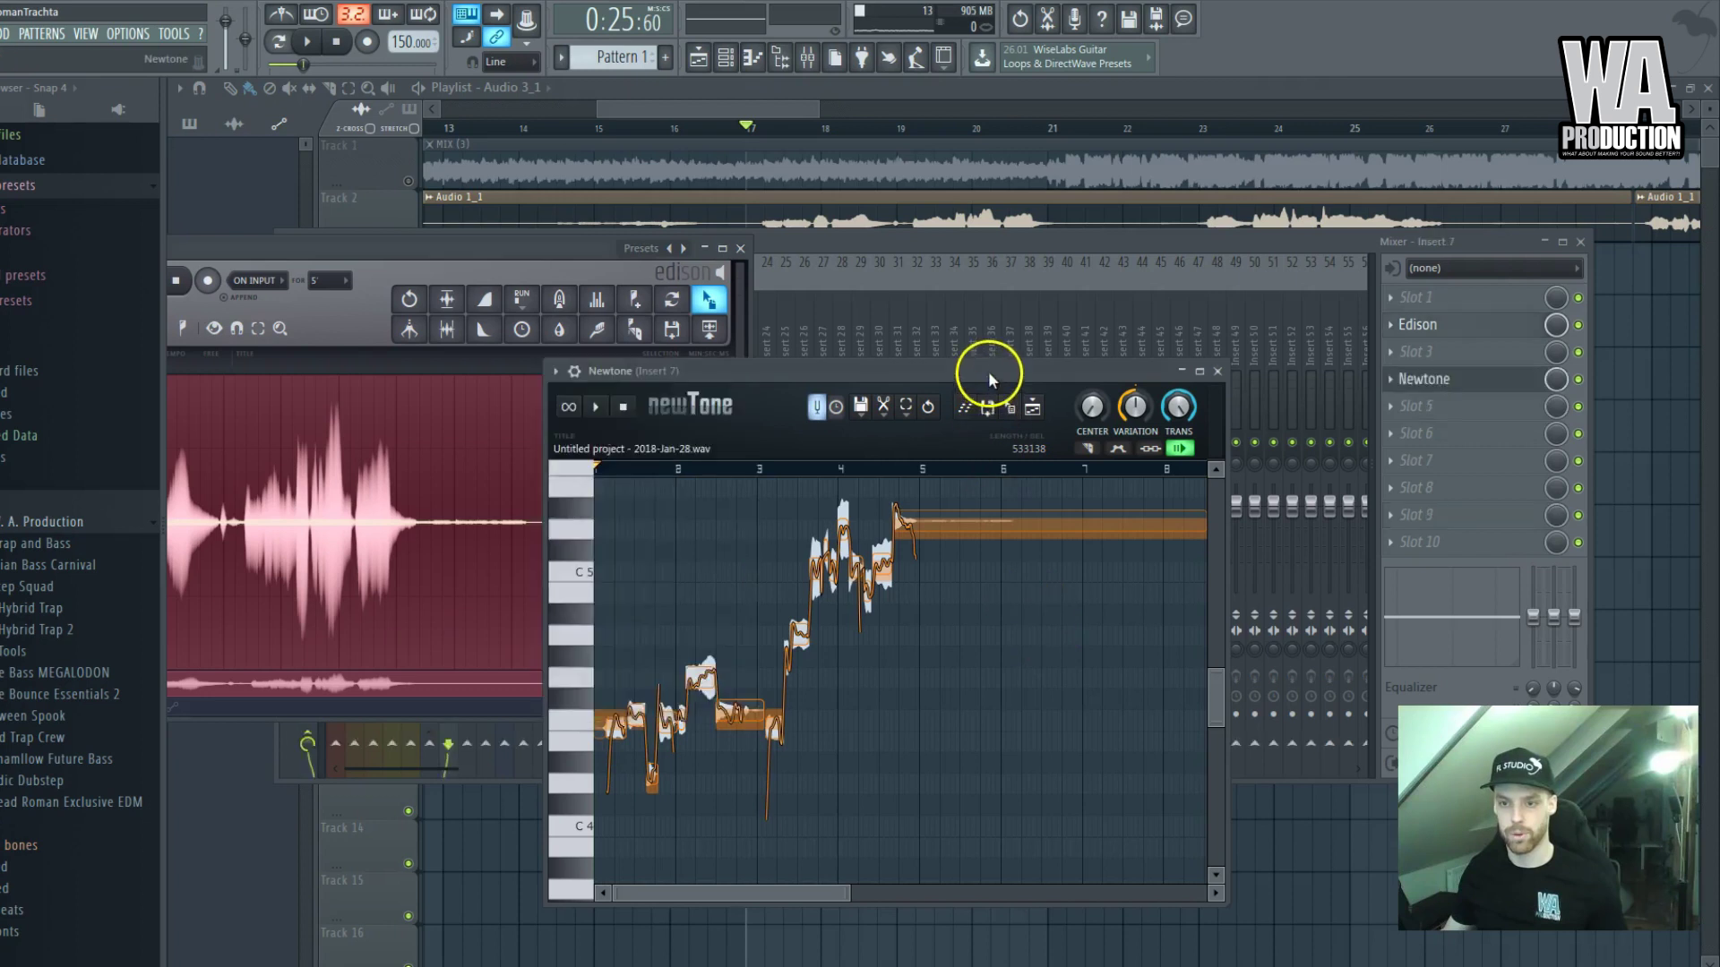
{"action": "double_click", "coordinate": [989, 373]}
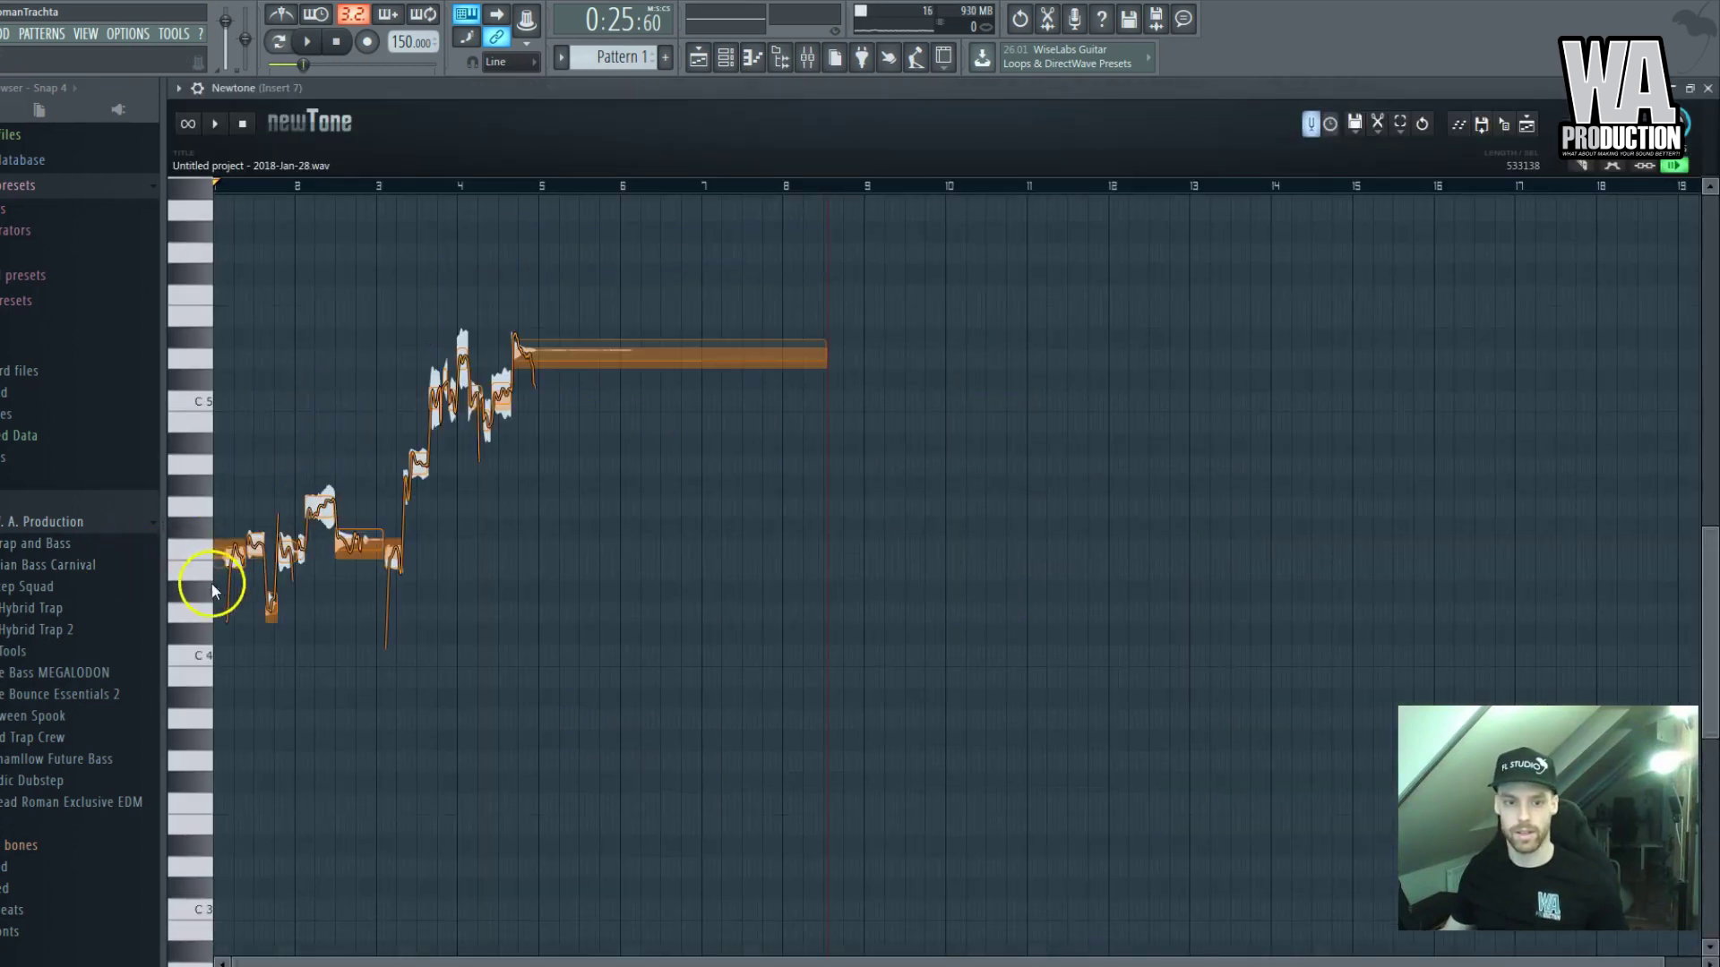
{"action": "scroll", "coordinate": [217, 600], "scroll_direction": "up", "scroll_amount": 5}
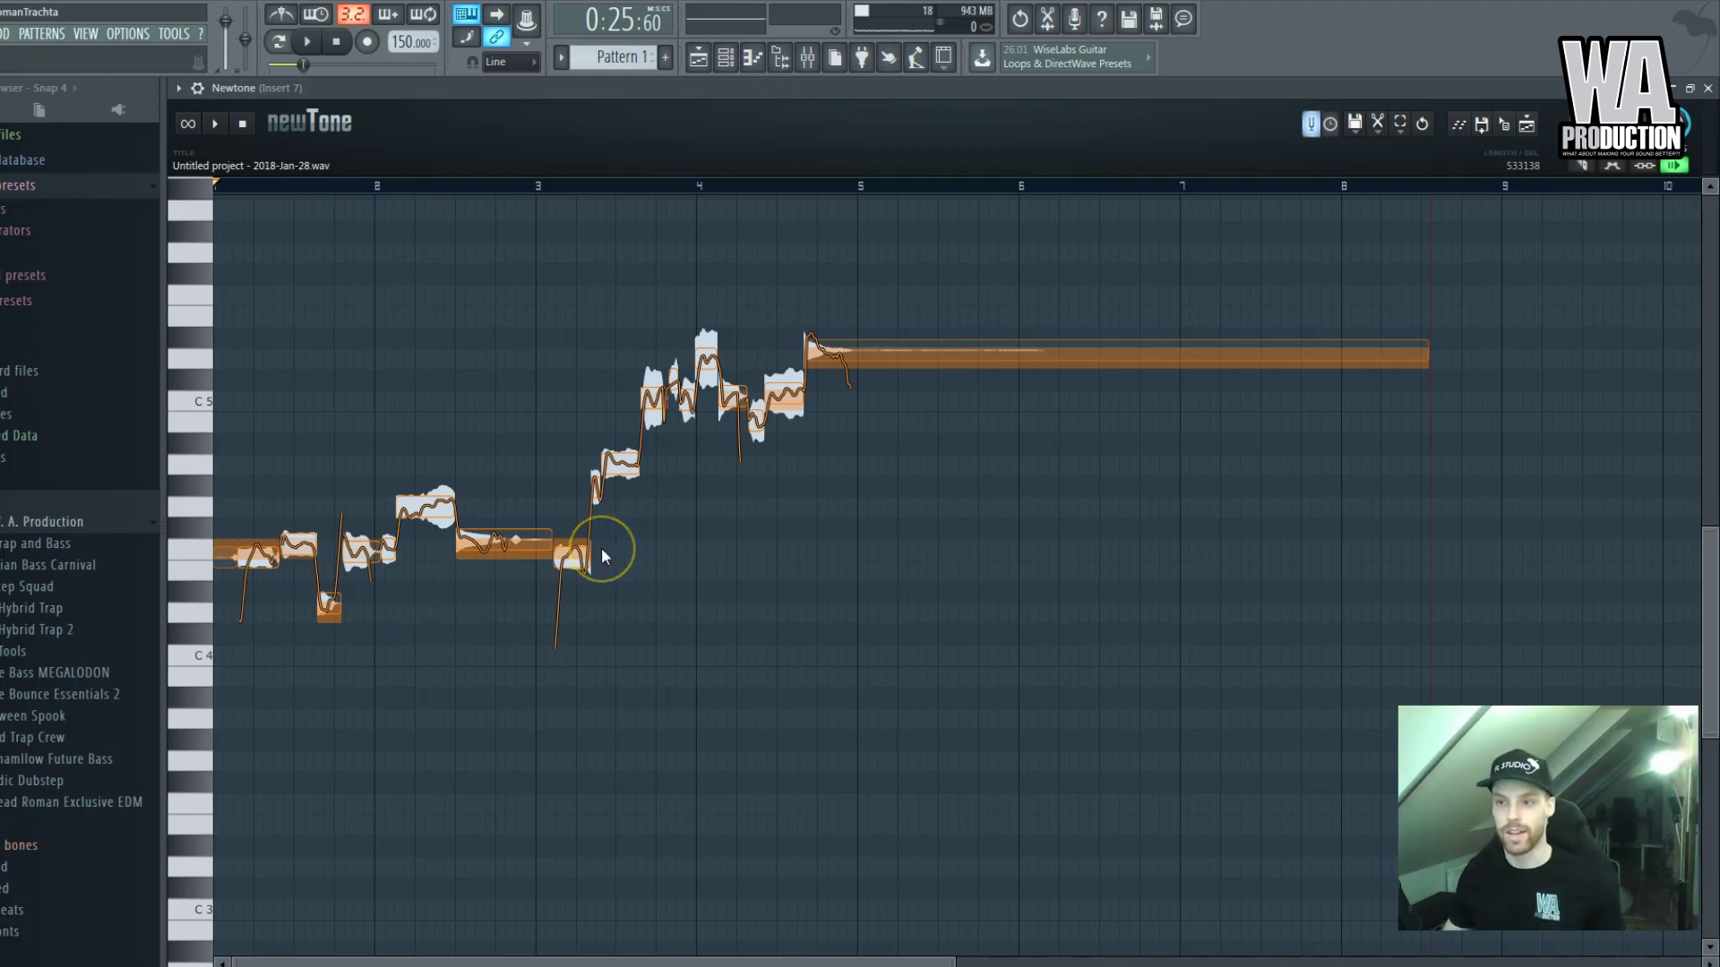
Apply Center pitch correction to snap all vocal notes to exact semitones, and play the corrected phrase from its start
{"action": "left_click_drag", "start_coordinate": [570, 559], "coordinate": [533, 570]}
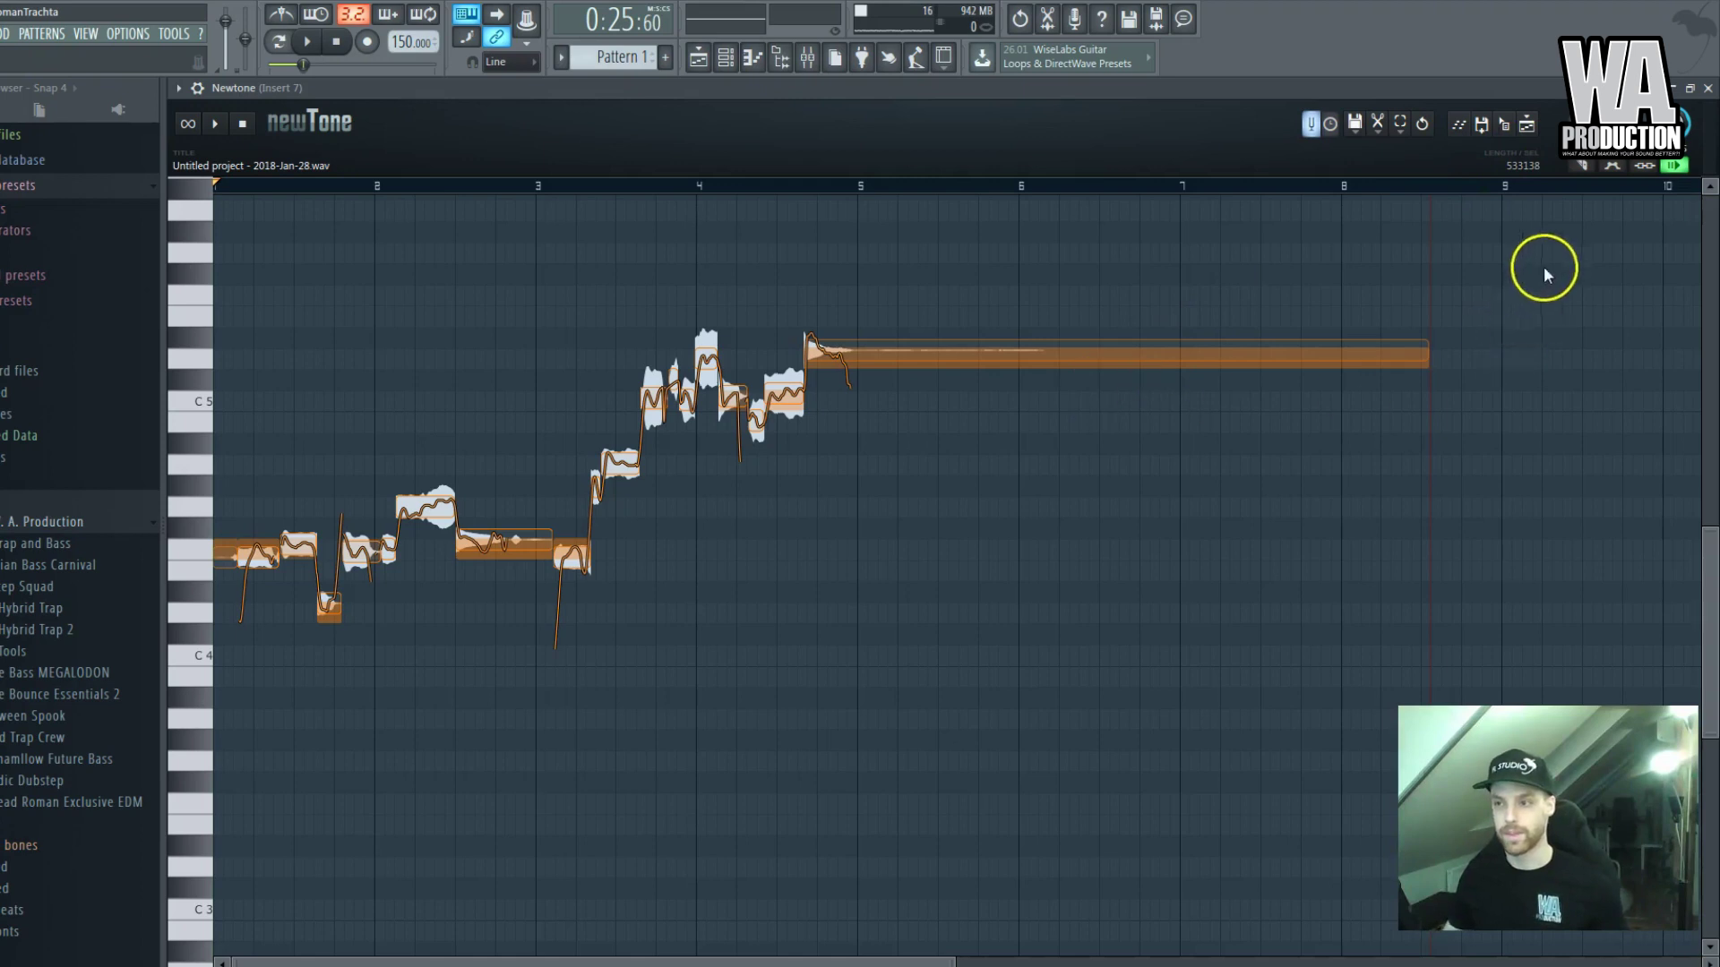
{"action": "left_click", "coordinate": [1591, 178]}
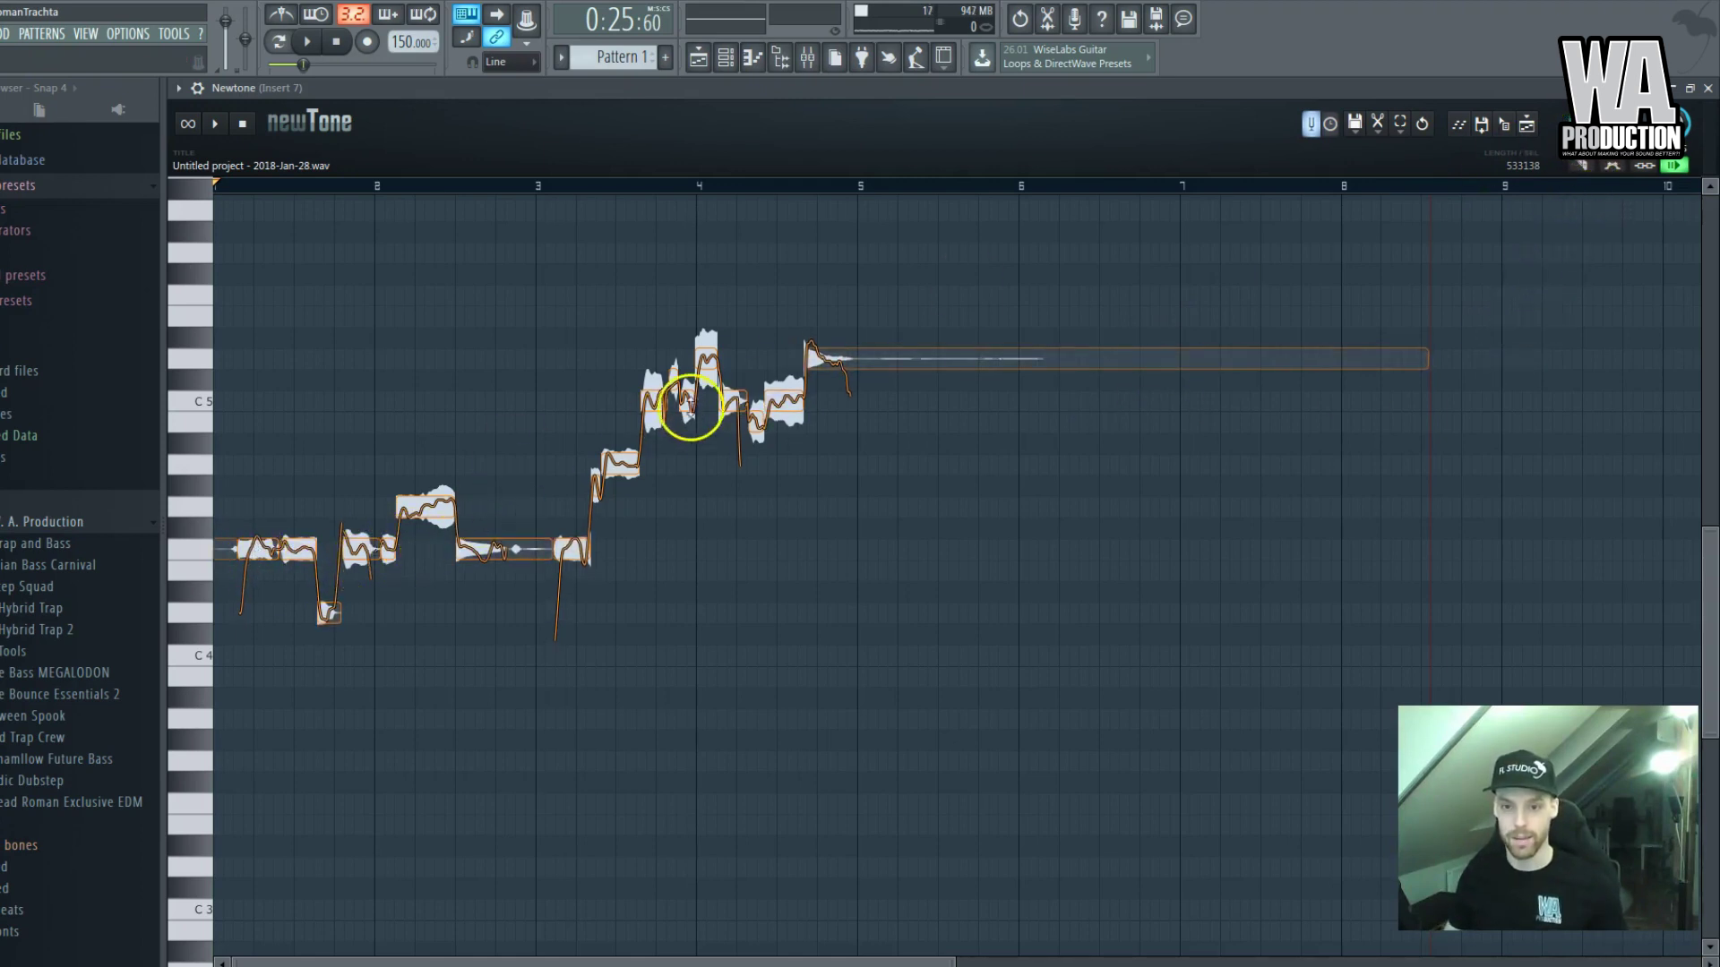
{"action": "left_click", "coordinate": [226, 511]}
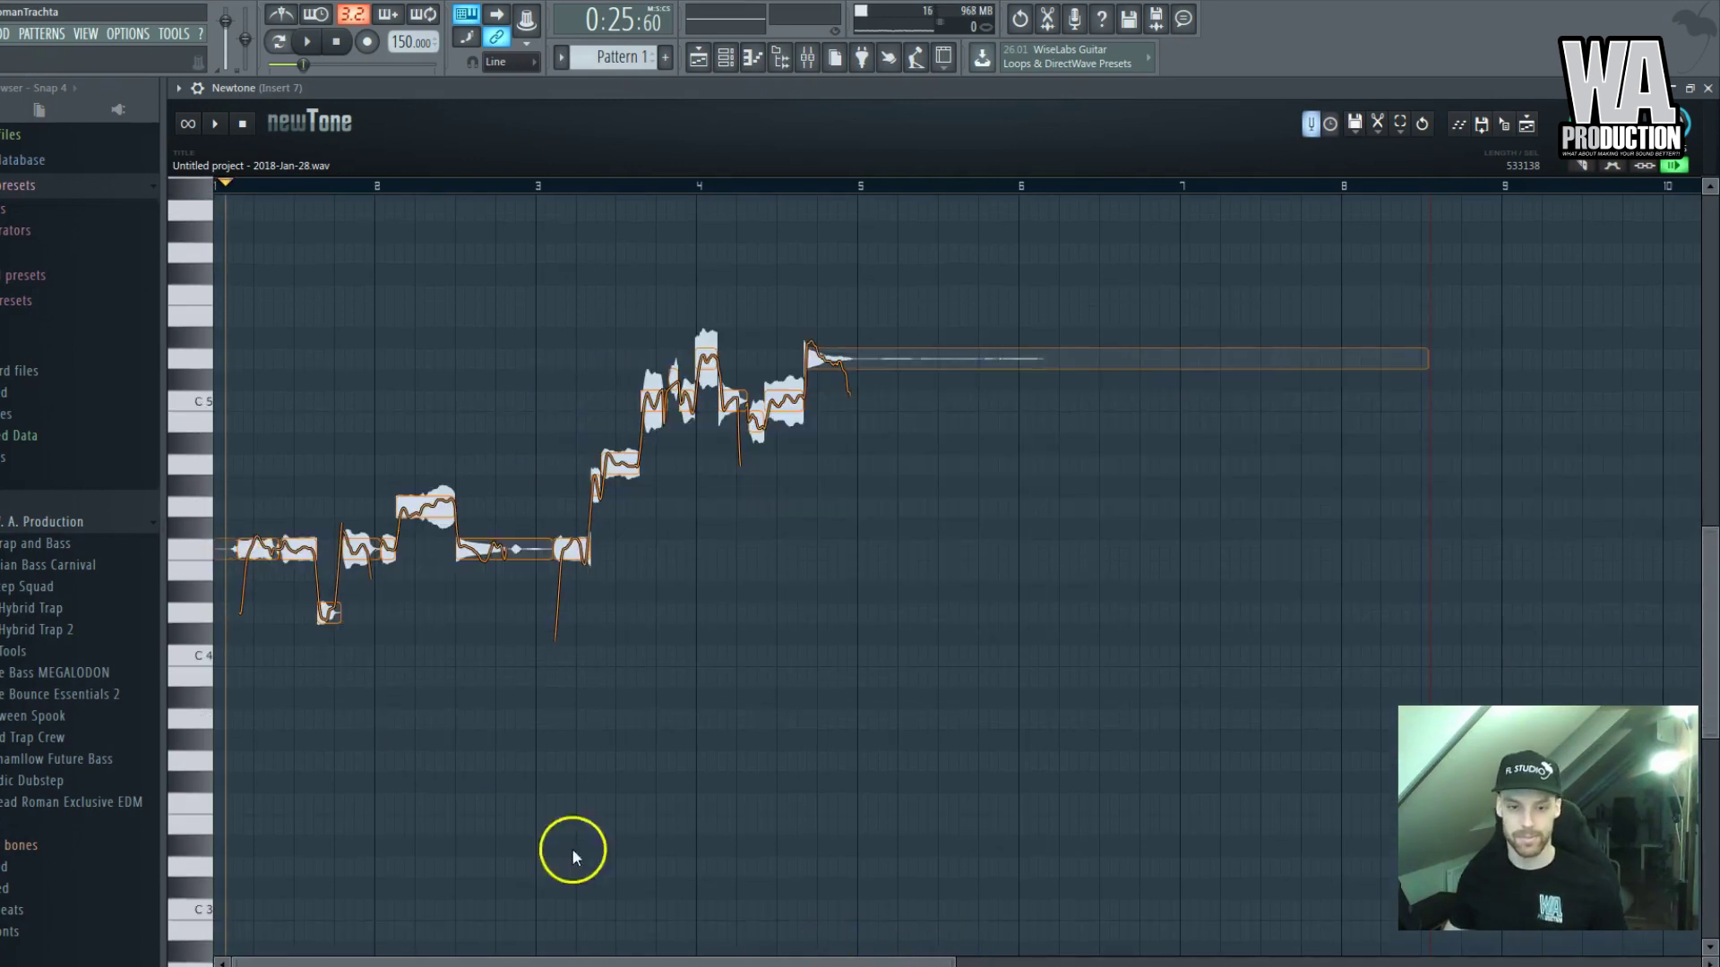
{"action": "key", "text": "space"}
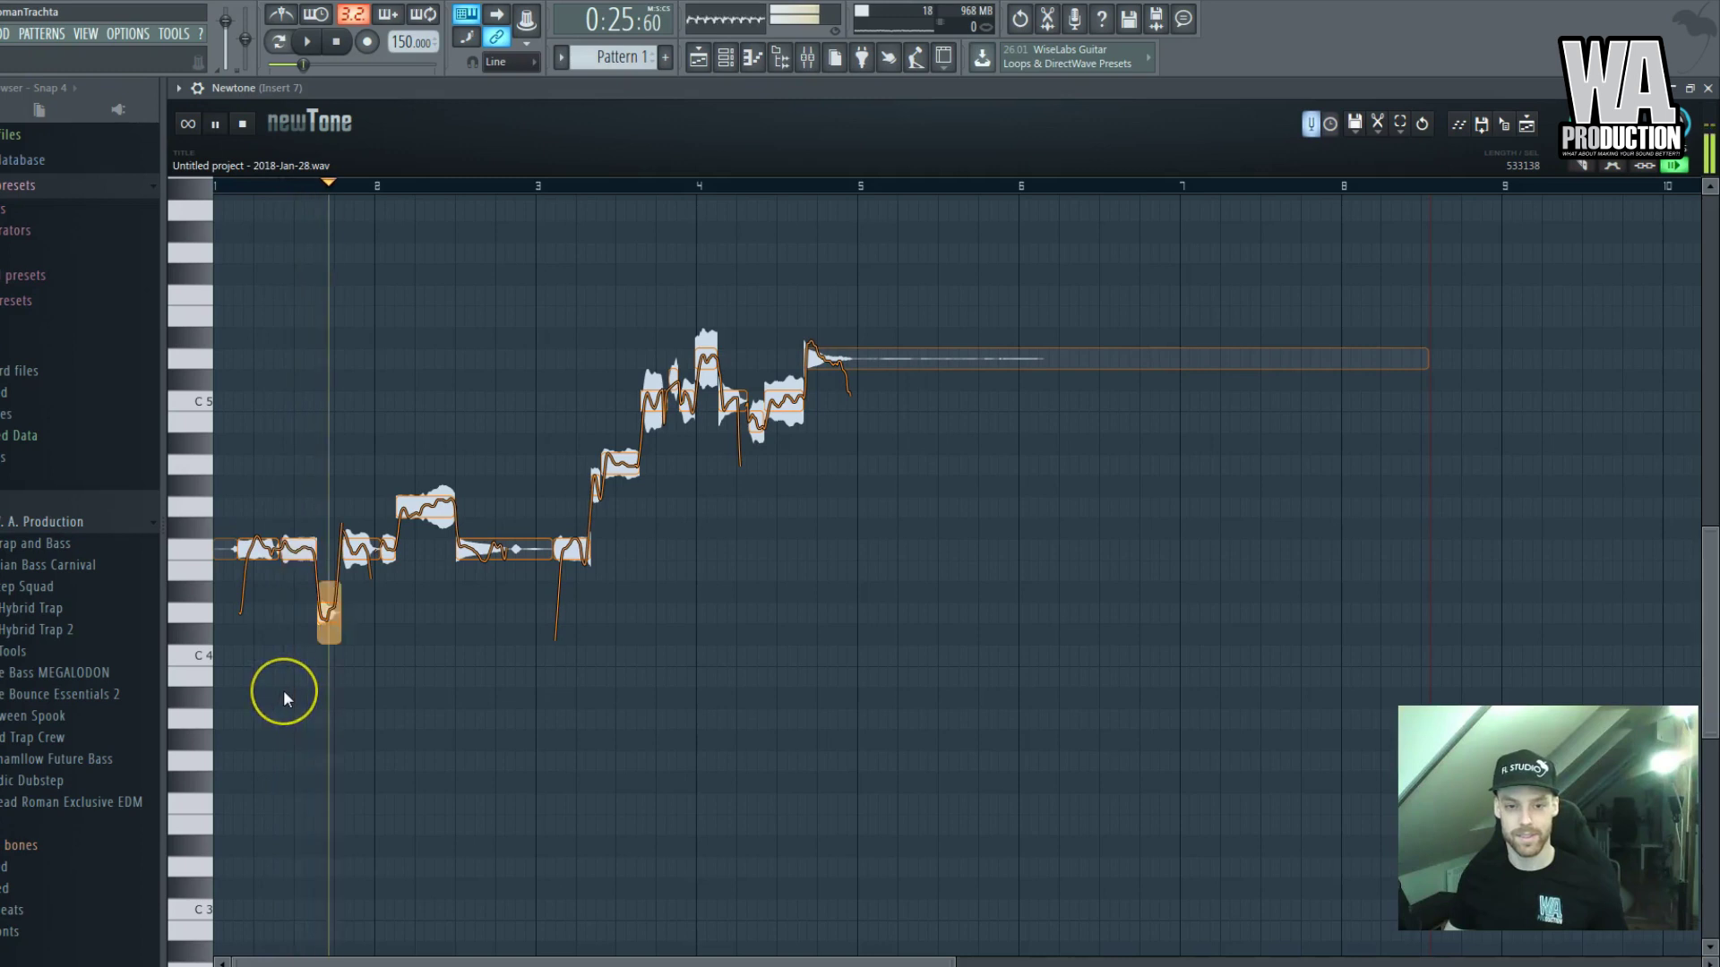
{"action": "key", "text": "space"}
Compare the vocal notes with Center correction off and on, playing the centered phrase from its start
{"action": "key", "text": "ctrl+a"}
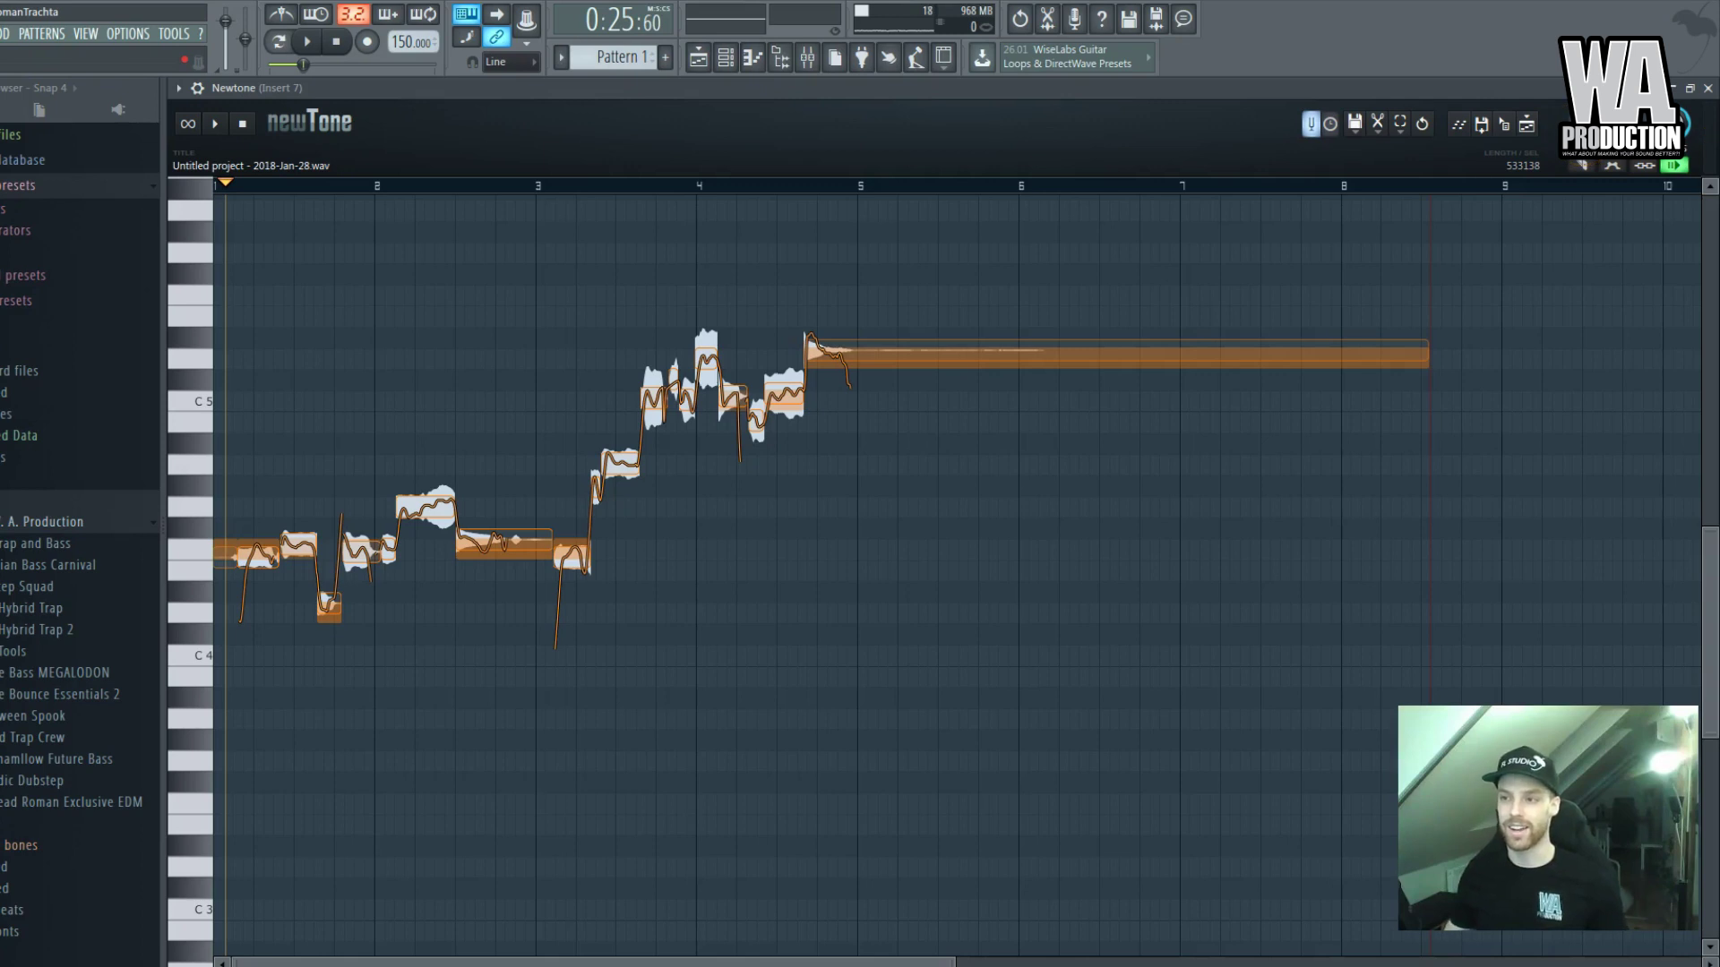
{"action": "key", "text": "ctrl+d"}
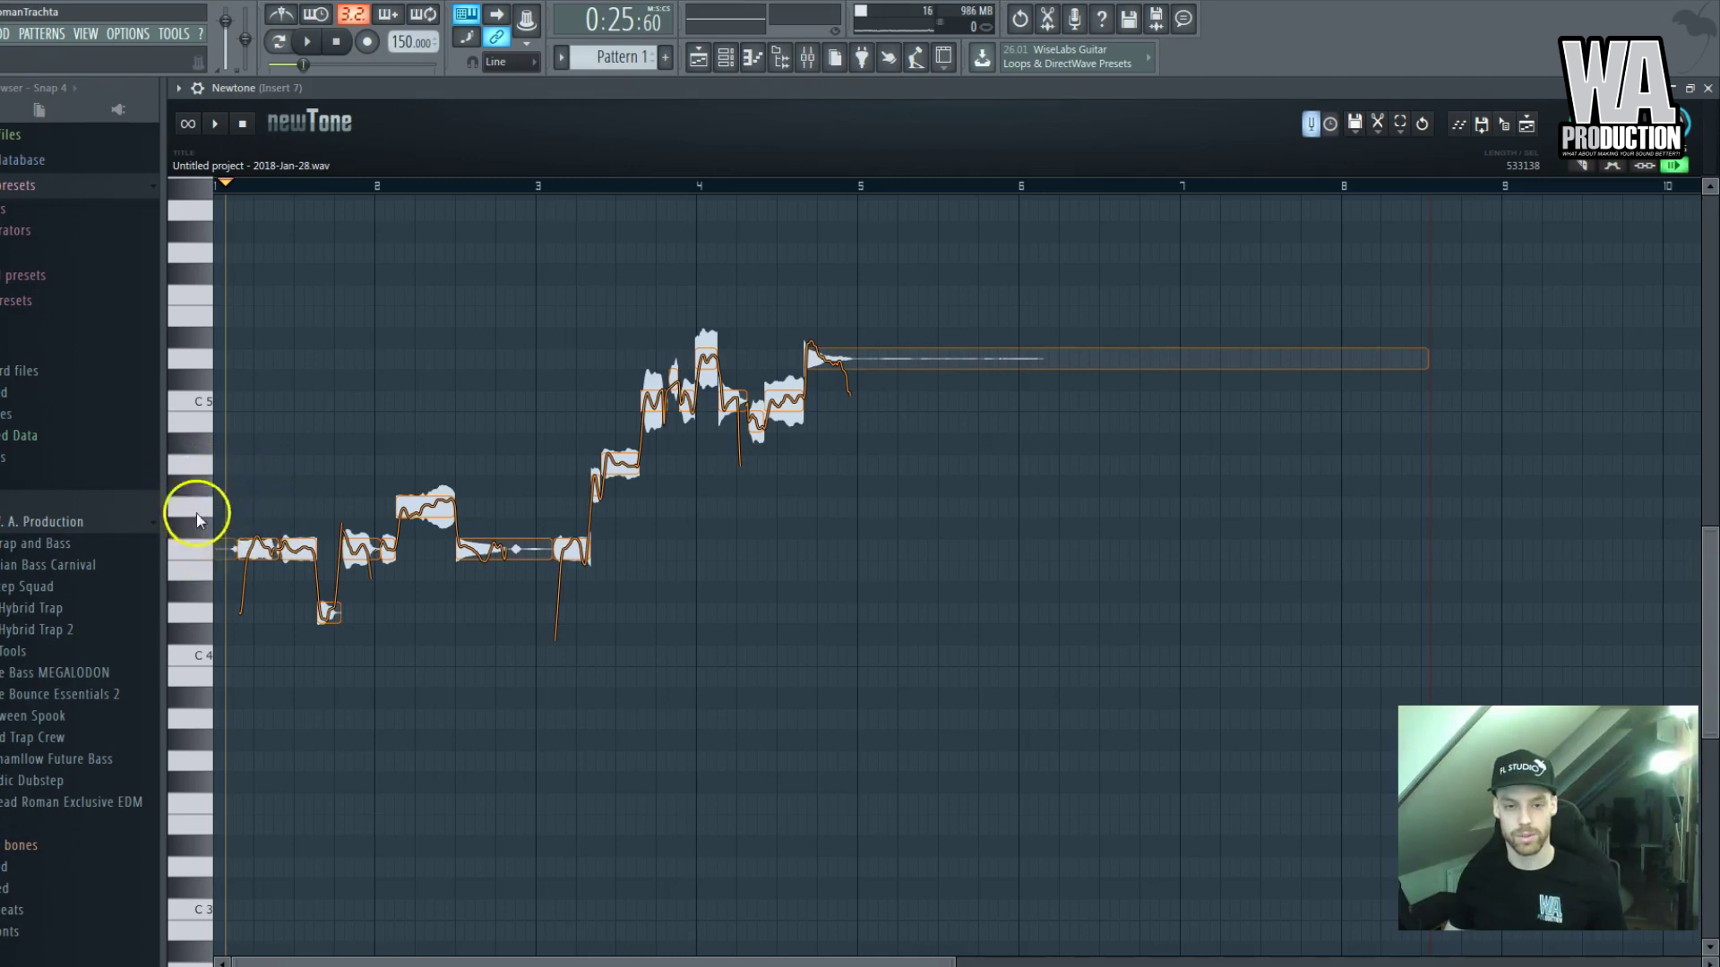
{"action": "left_click", "coordinate": [1554, 119]}
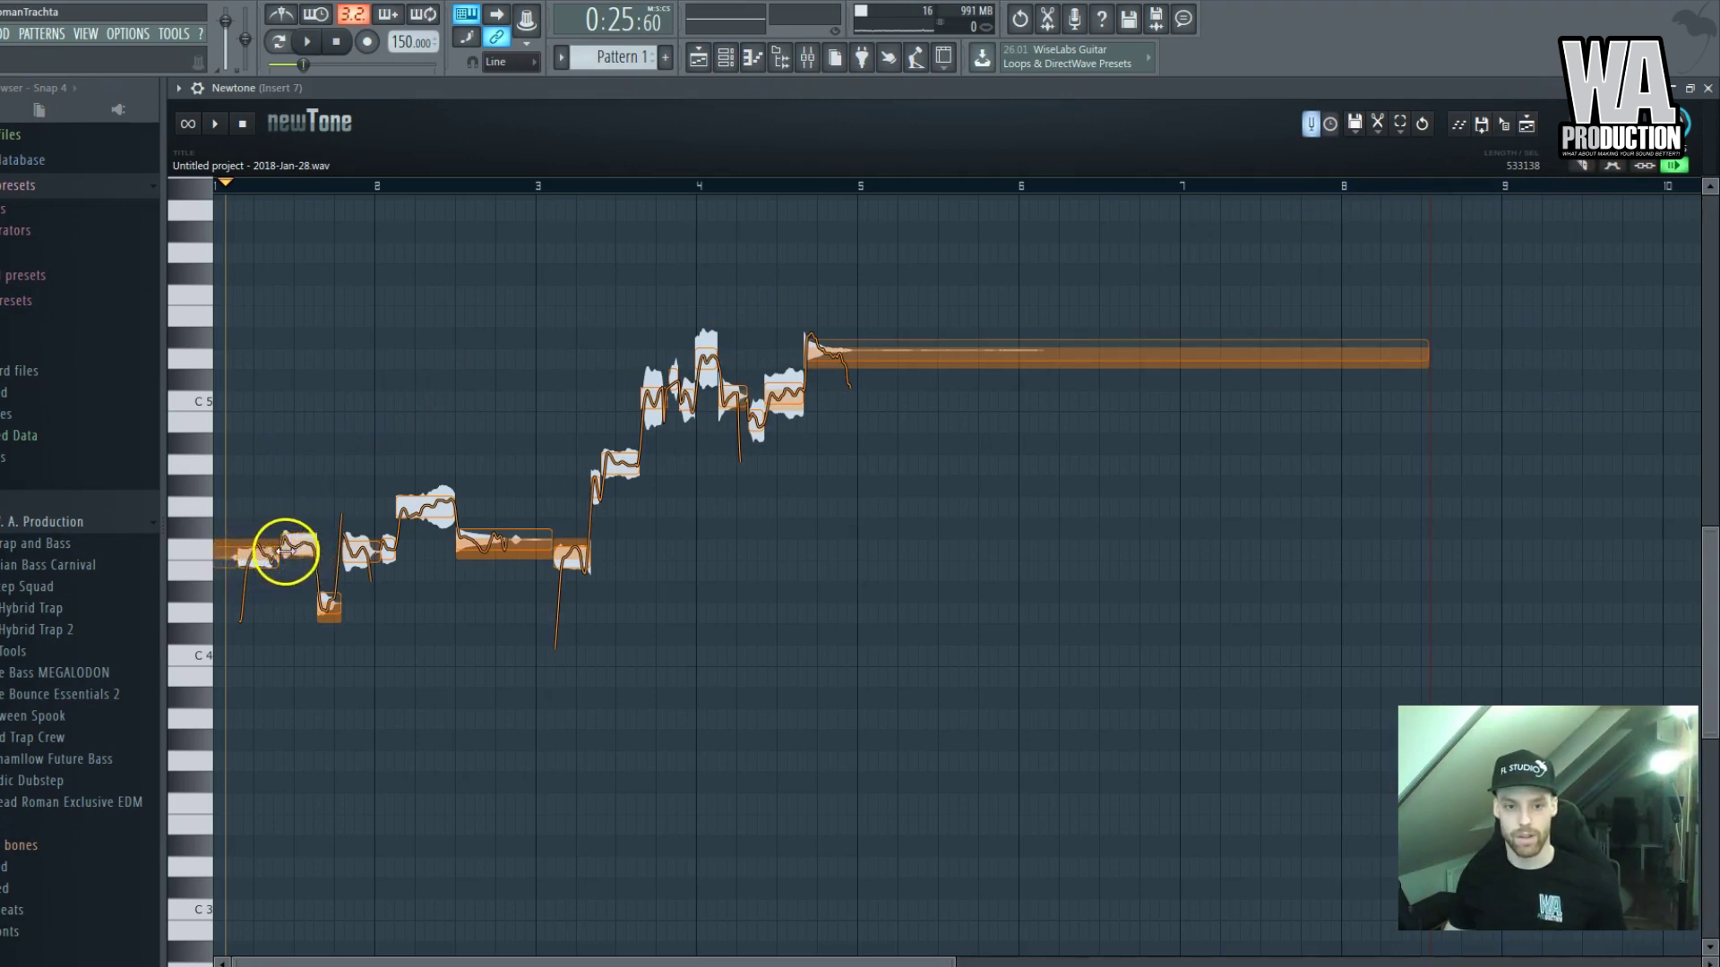
{"action": "left_click", "coordinate": [1607, 685]}
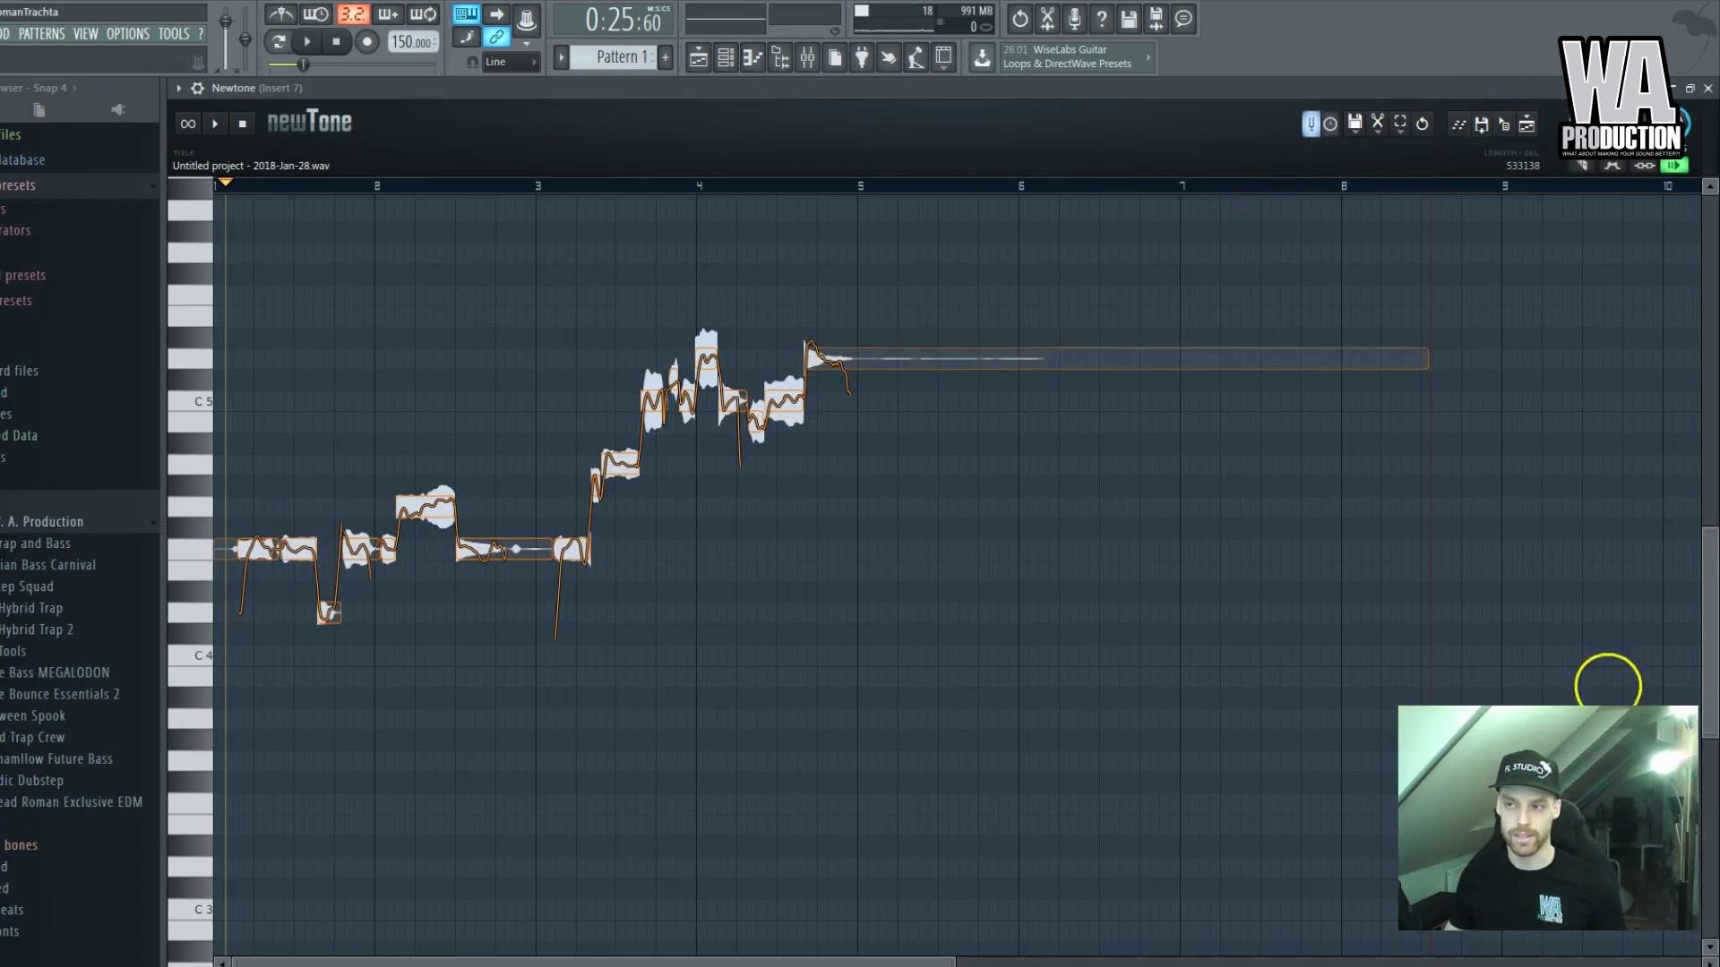
{"action": "key", "text": "space"}
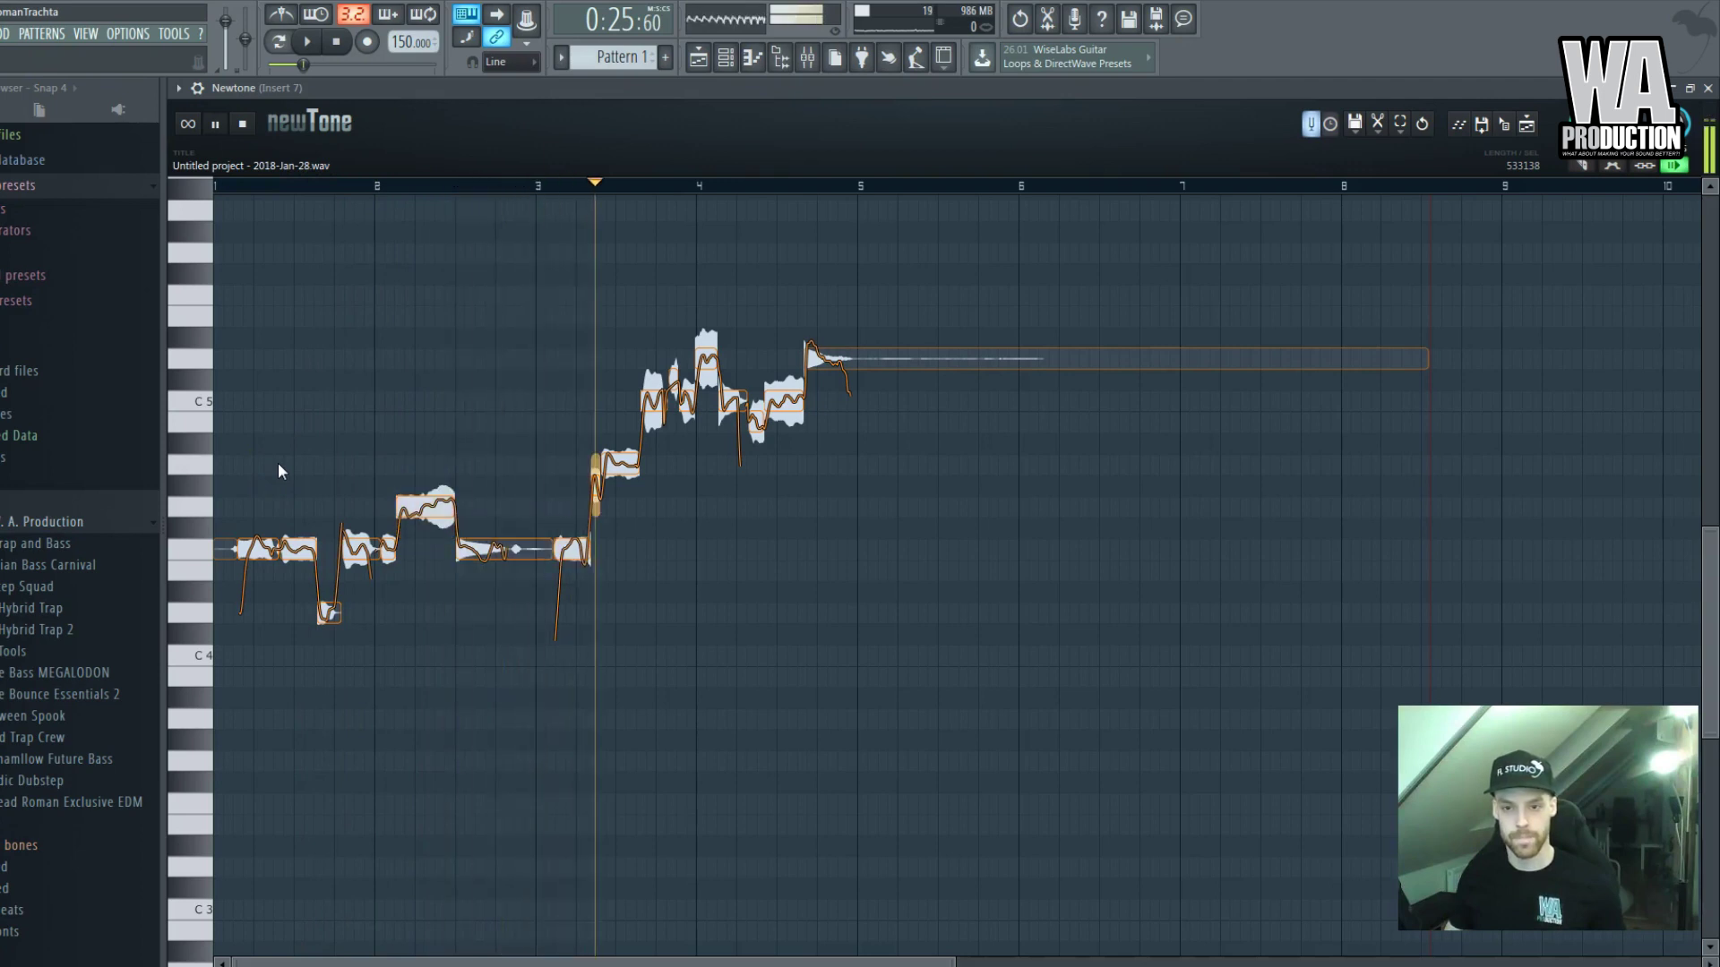
{"action": "left_click", "coordinate": [308, 465]}
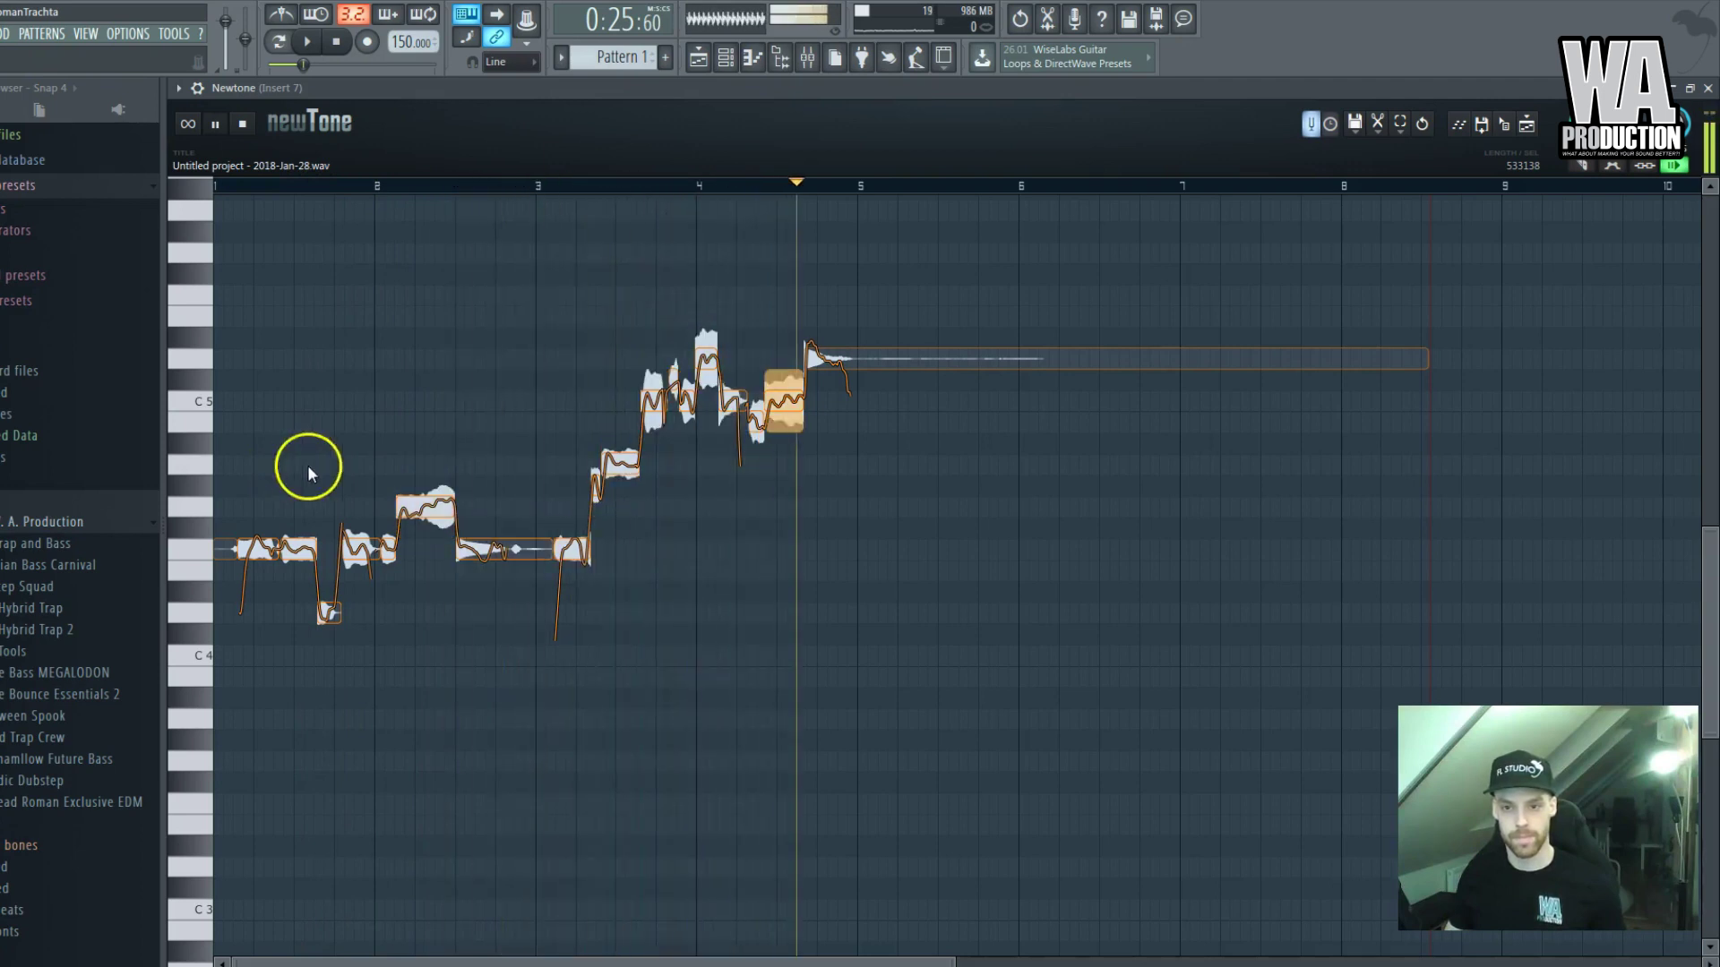
{"action": "key", "text": "space"}
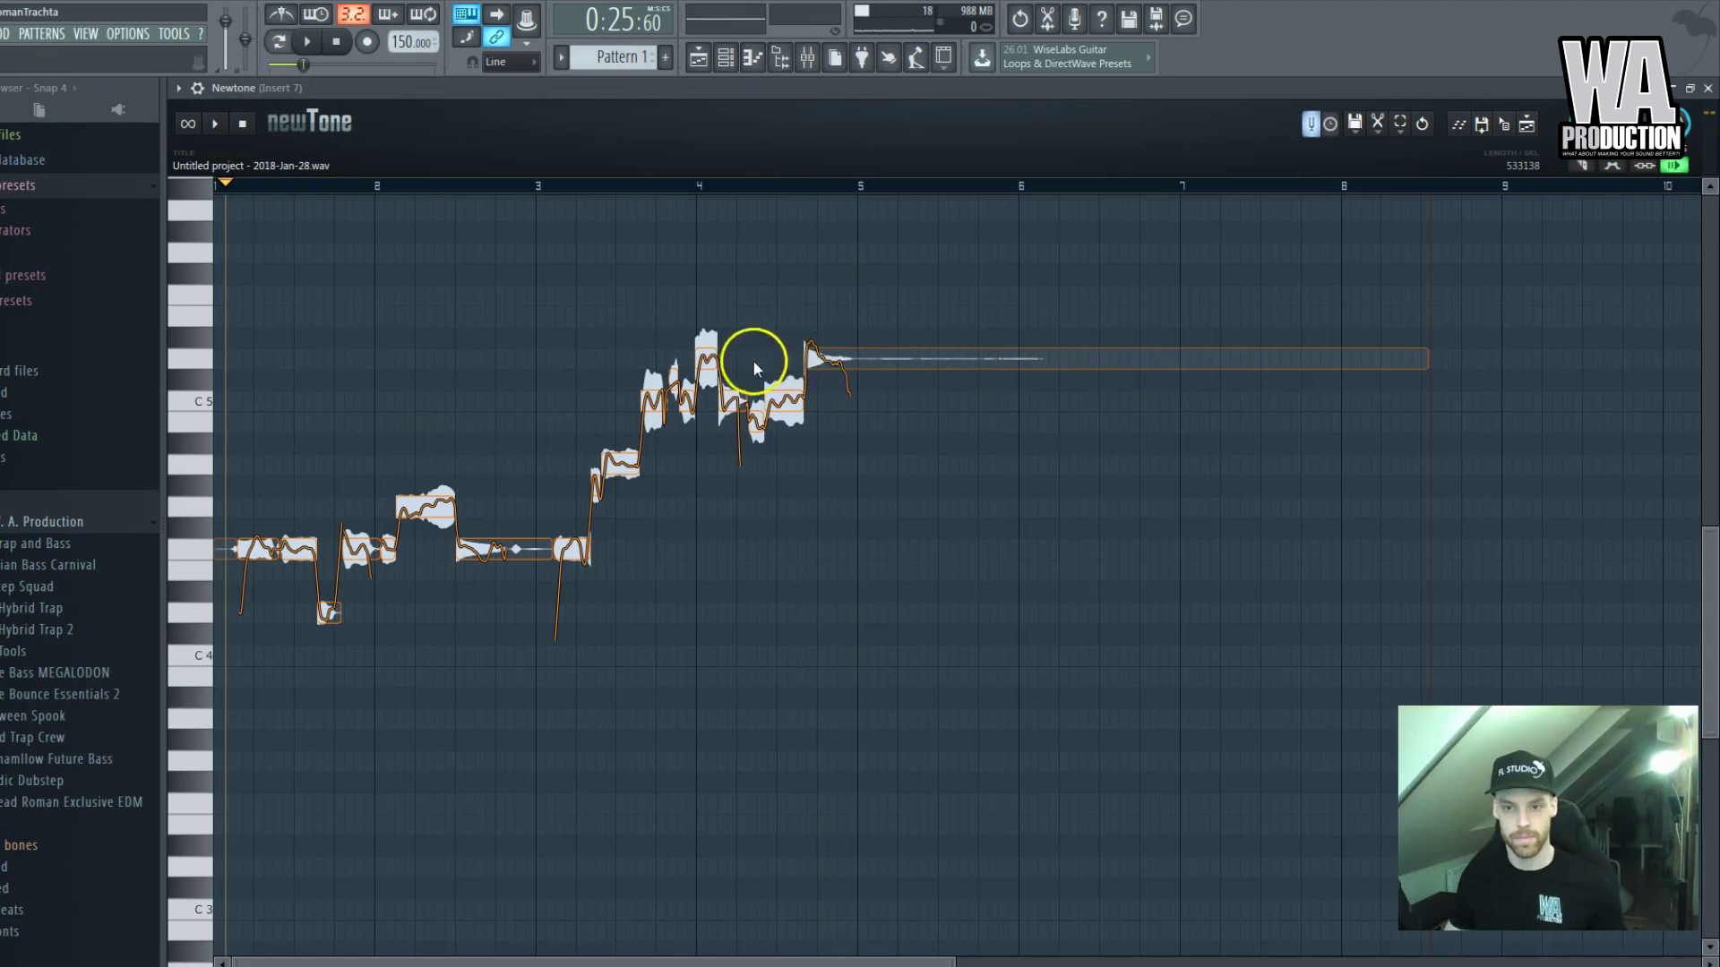
{"action": "left_click", "coordinate": [1526, 125]}
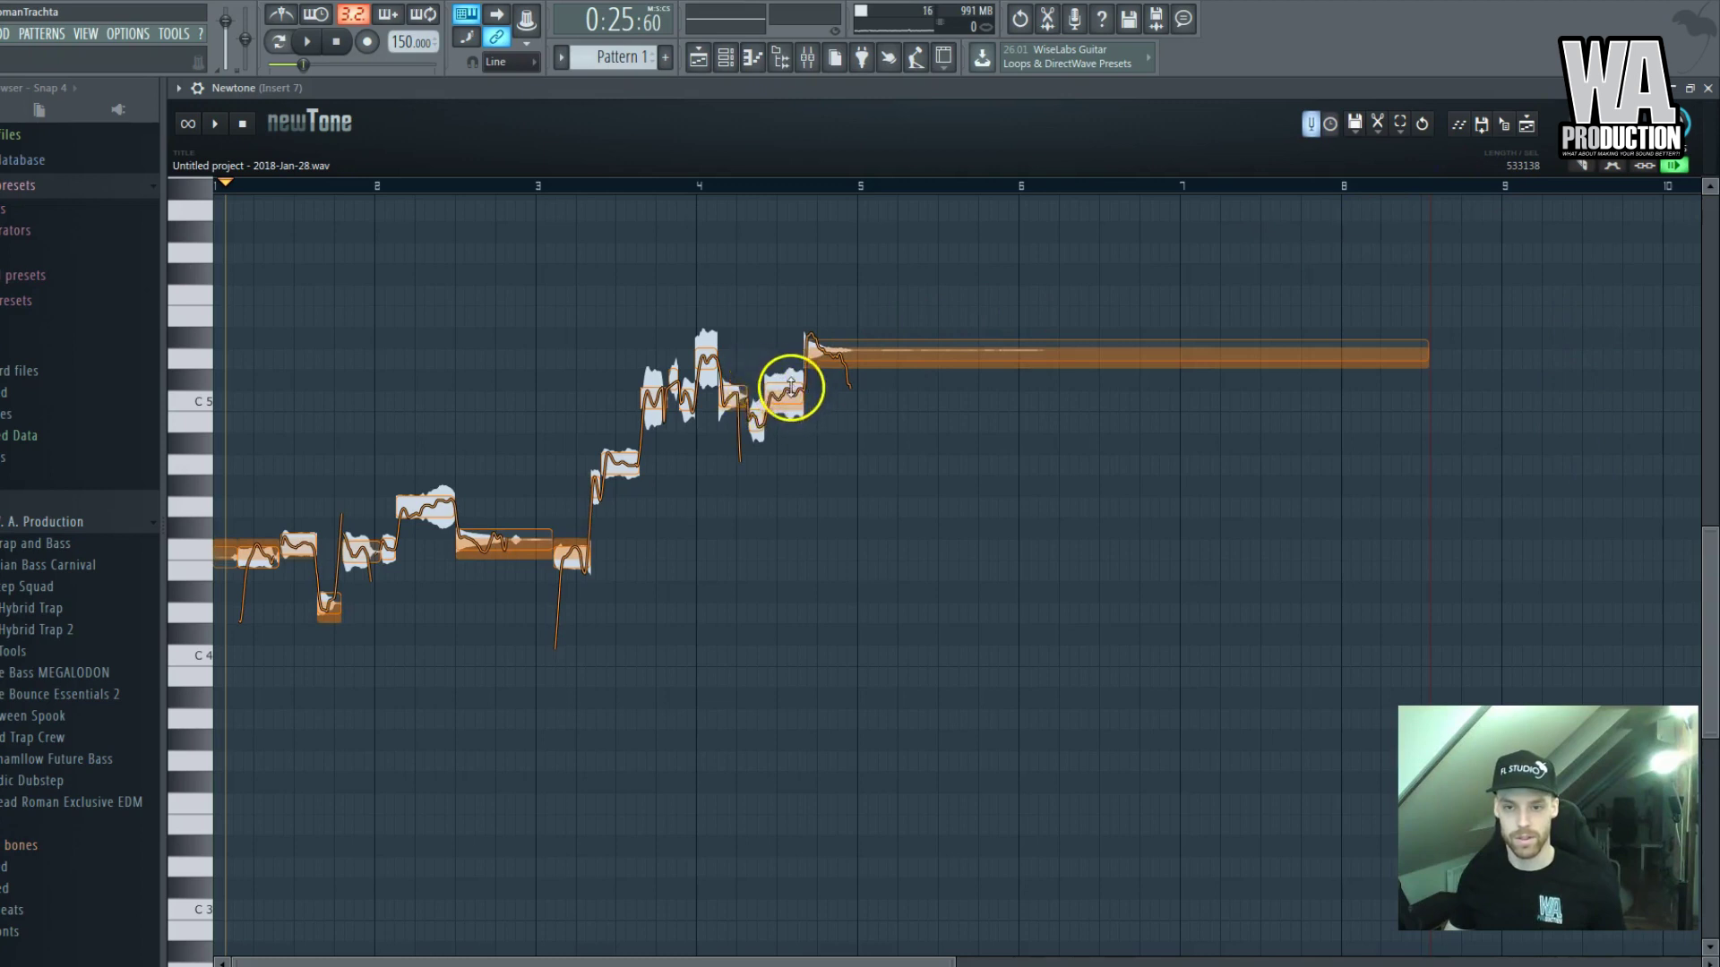
{"action": "left_click", "coordinate": [910, 328]}
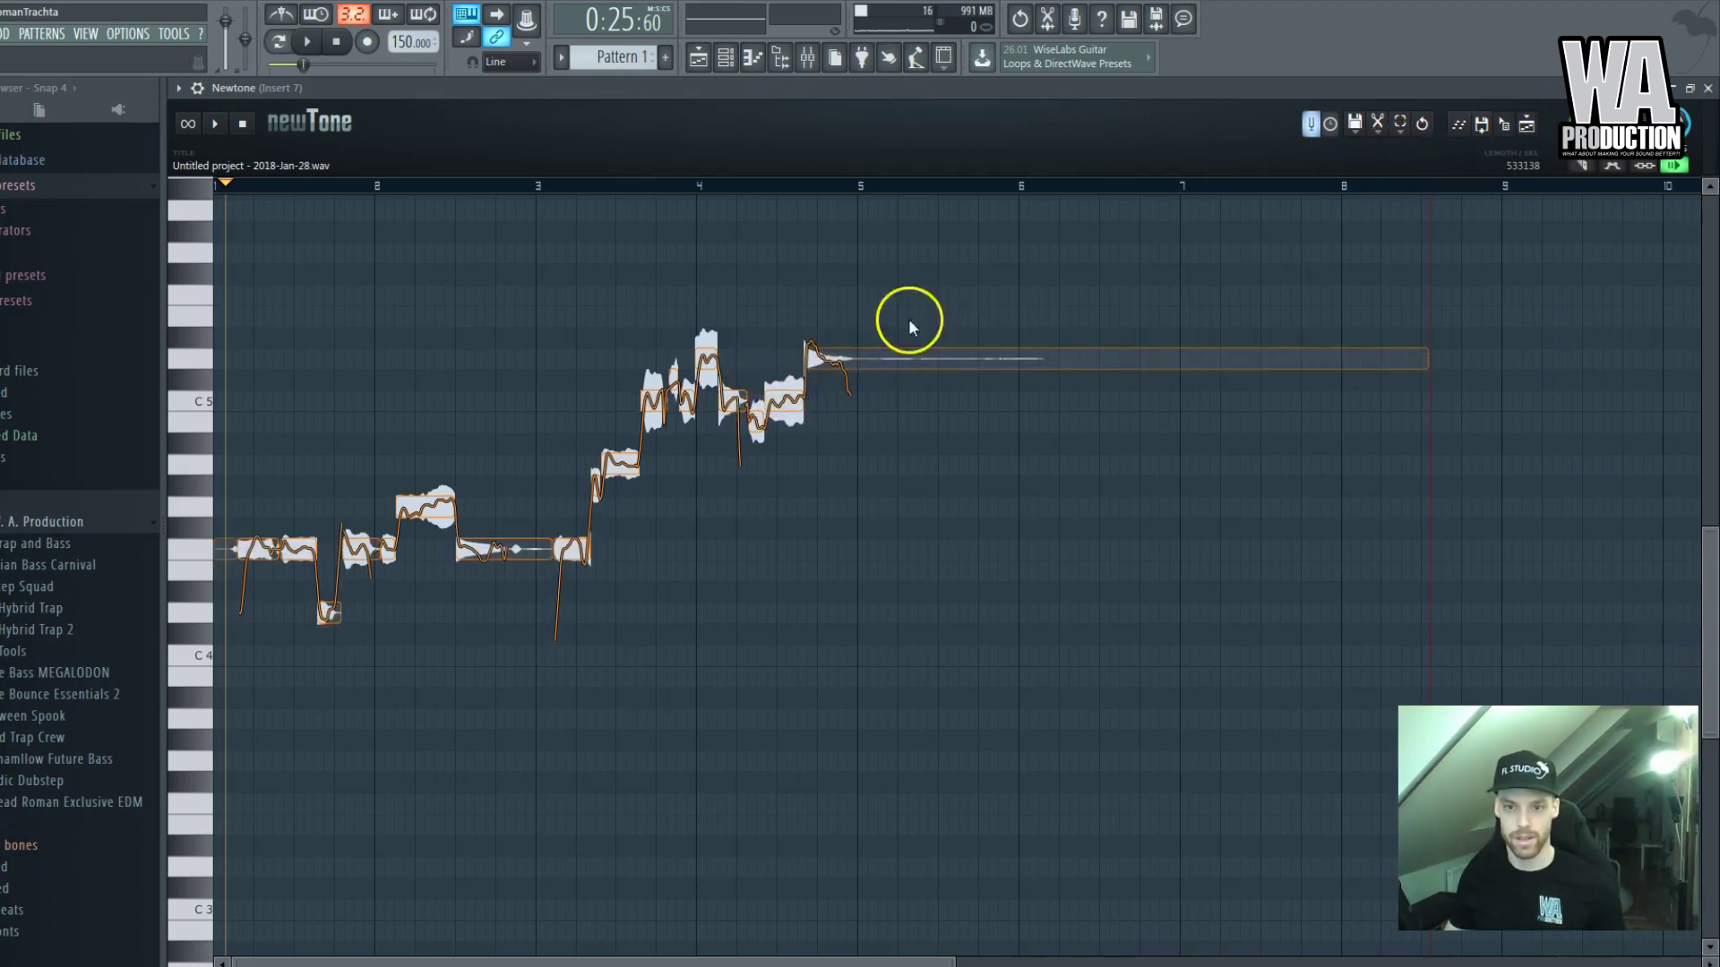
Play the phrase from after bar 3 and lower the short C#5 note just before bar 4 by one semitone to C5
{"action": "left_click", "coordinate": [578, 384]}
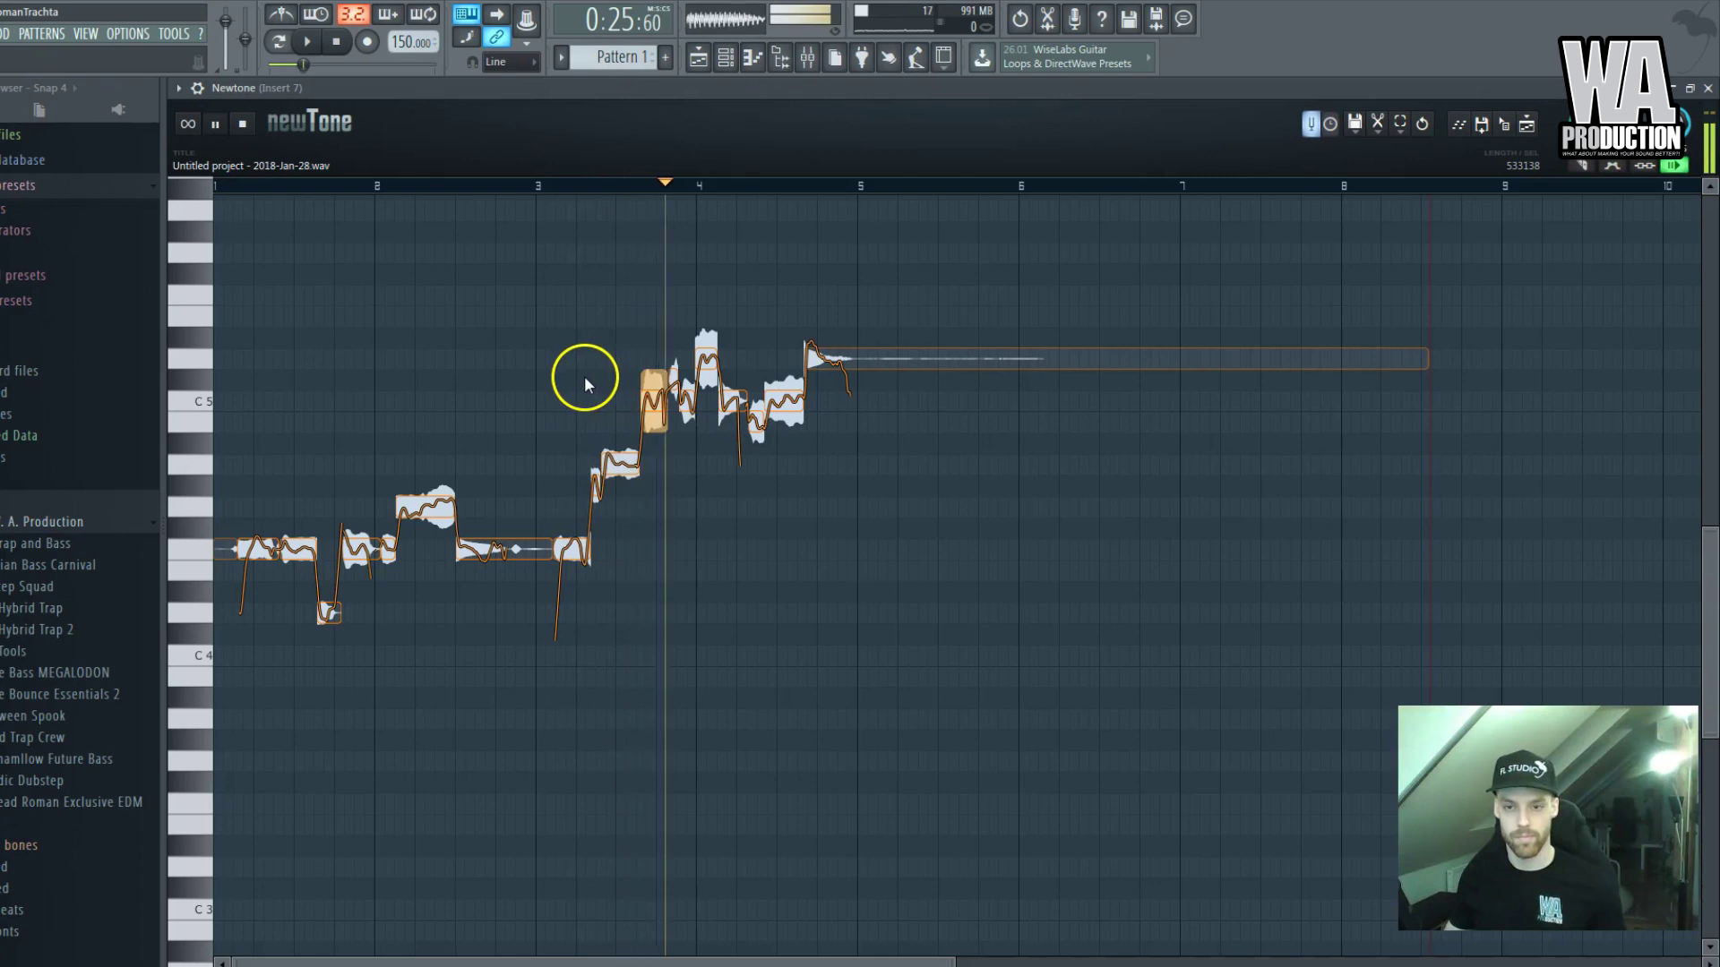
{"action": "left_click_drag", "start_coordinate": [672, 383], "coordinate": [672, 396]}
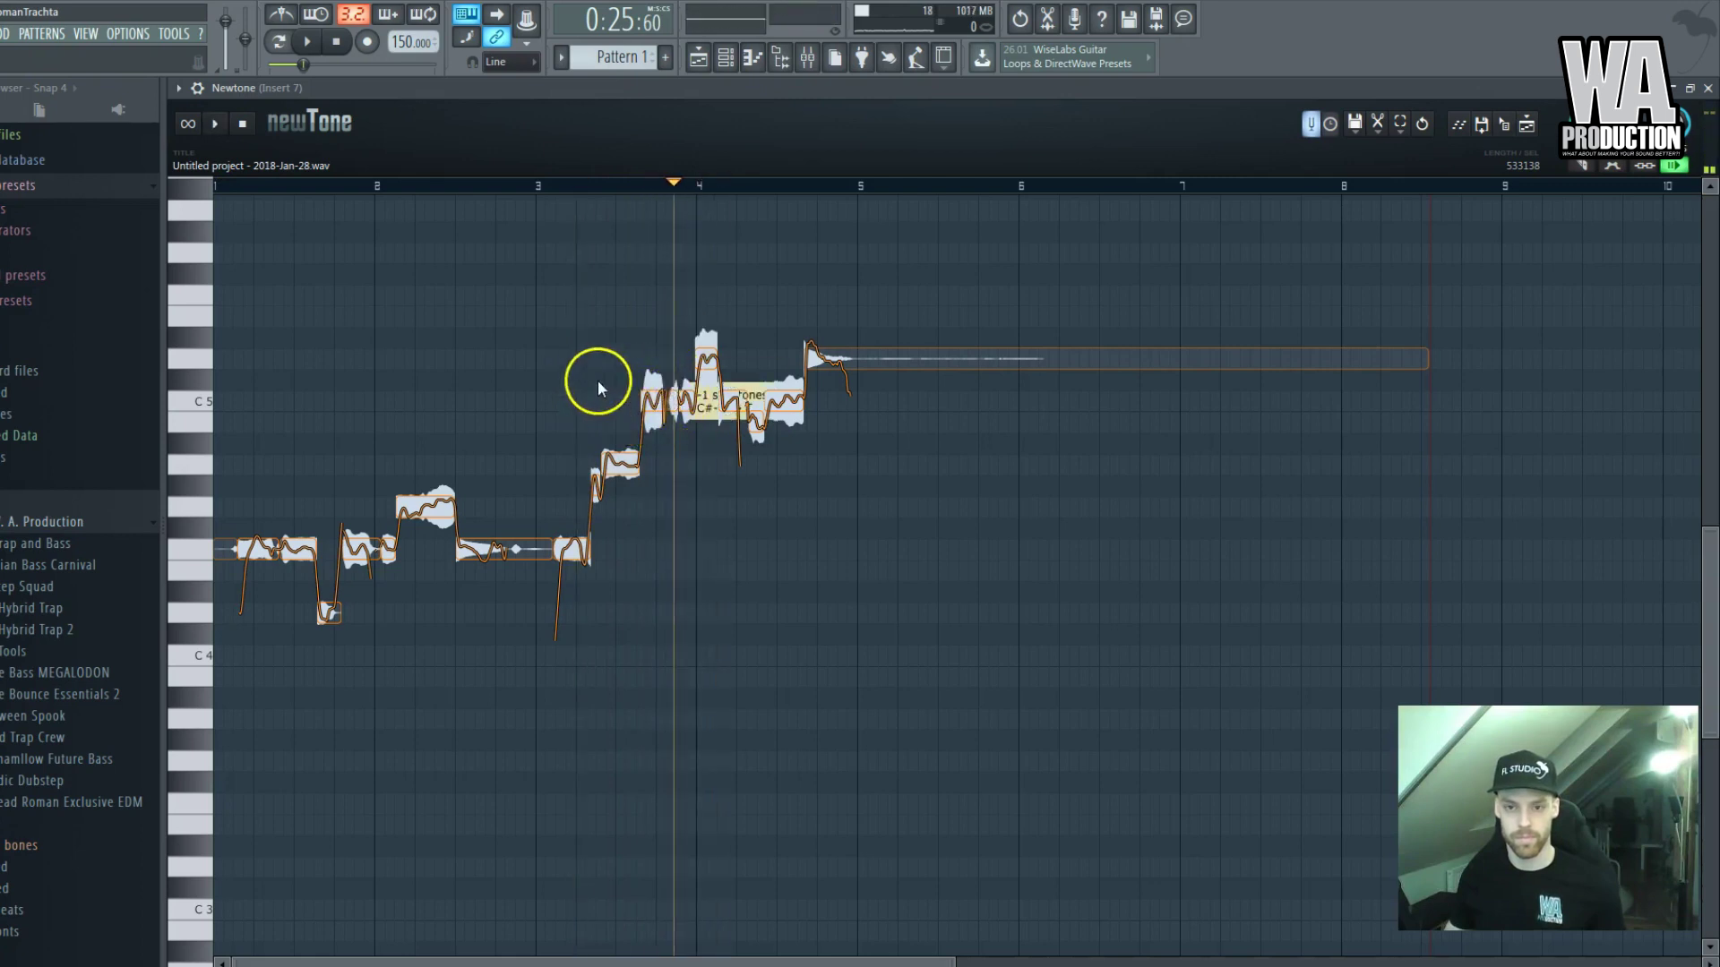
Audition the phrase from after bar 3 with different Variation amounts, including fully flat pitch, and leave the variation slightly reduced
{"action": "left_click", "coordinate": [1600, 161]}
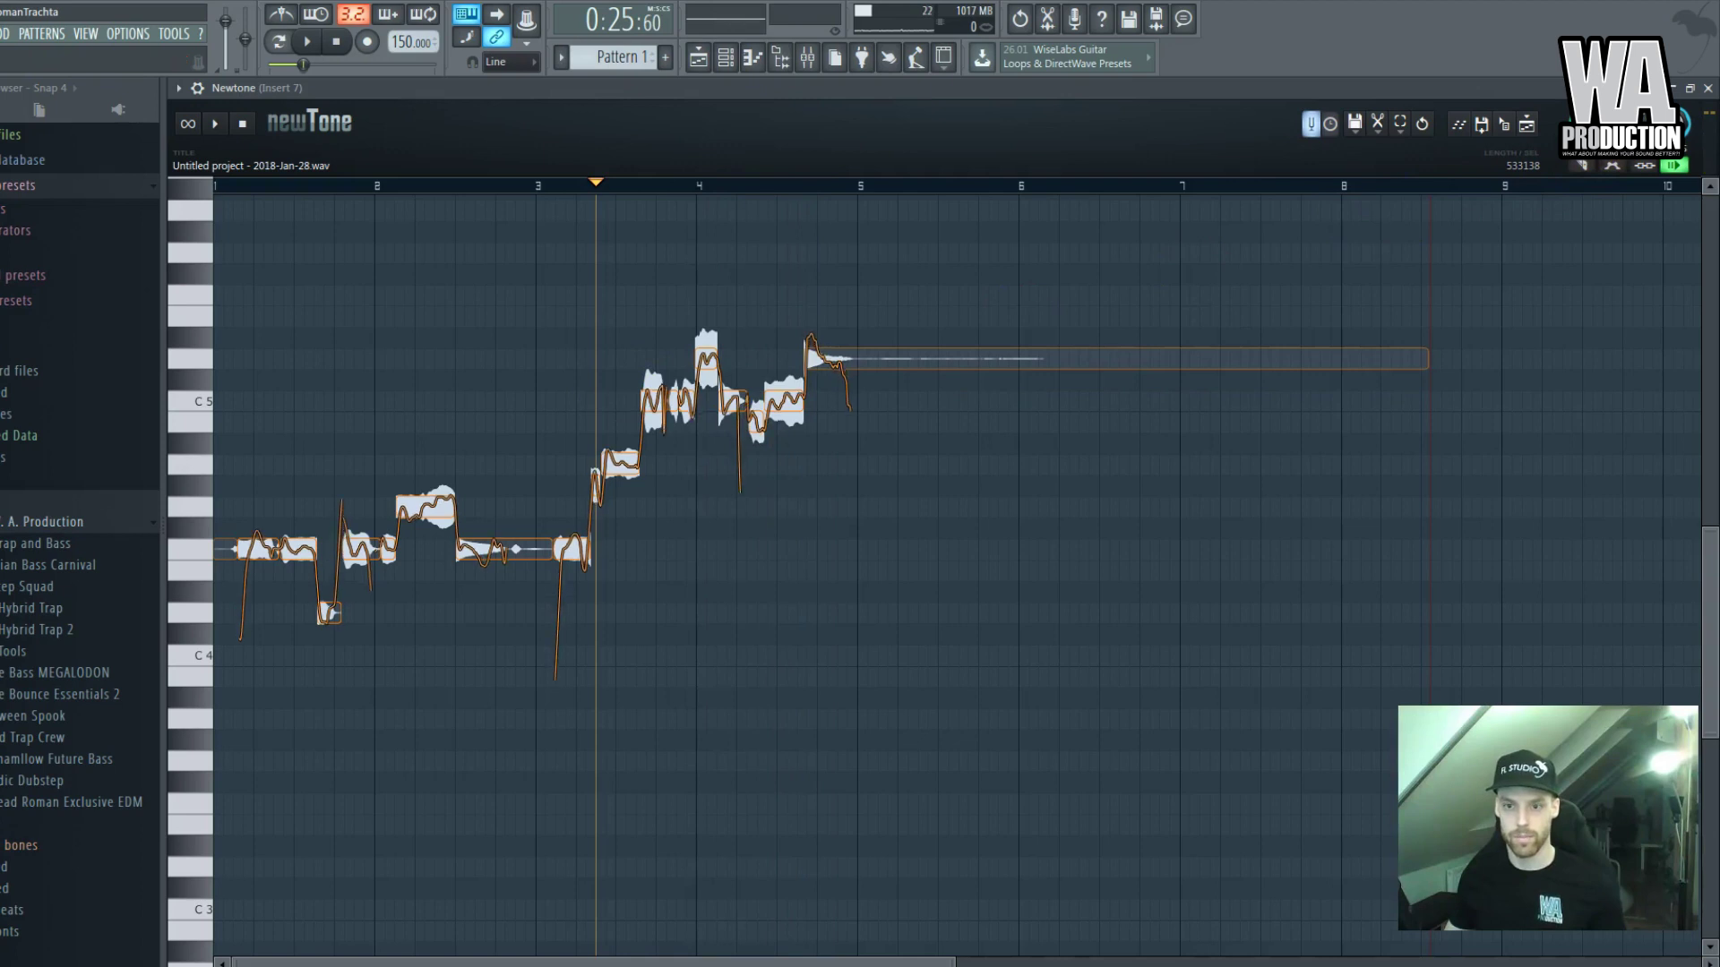
{"action": "left_click_drag", "start_coordinate": [1633, 150], "coordinate": [1634, 187]}
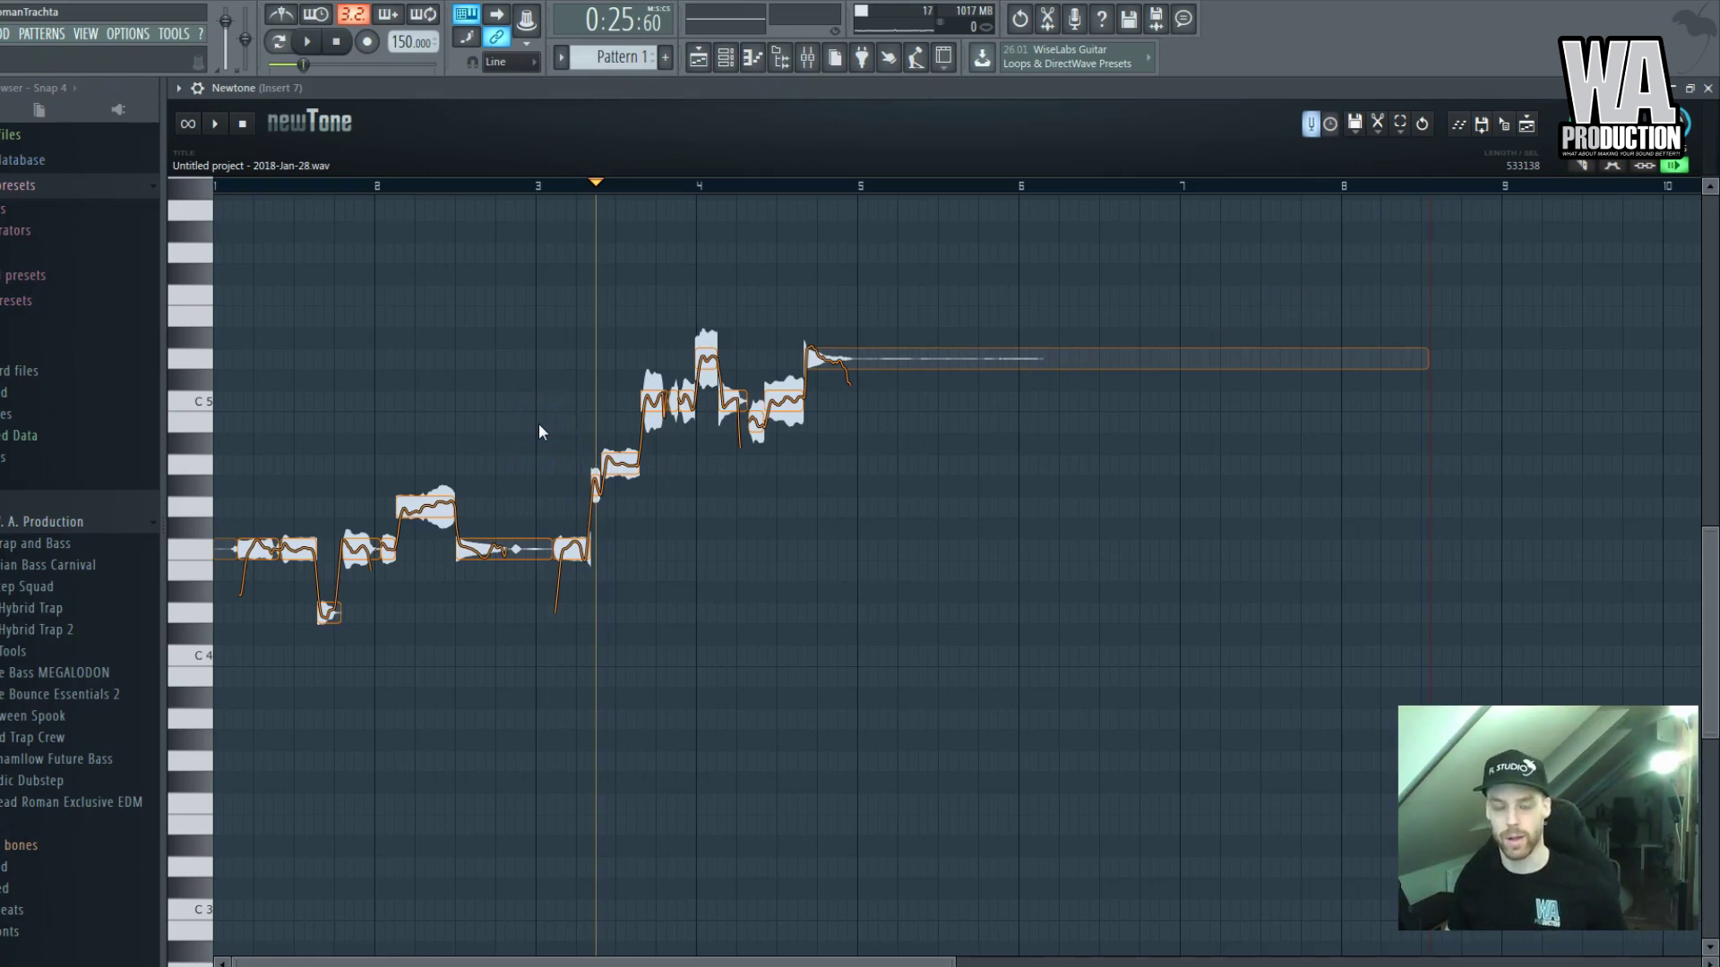
{"action": "key", "text": "space"}
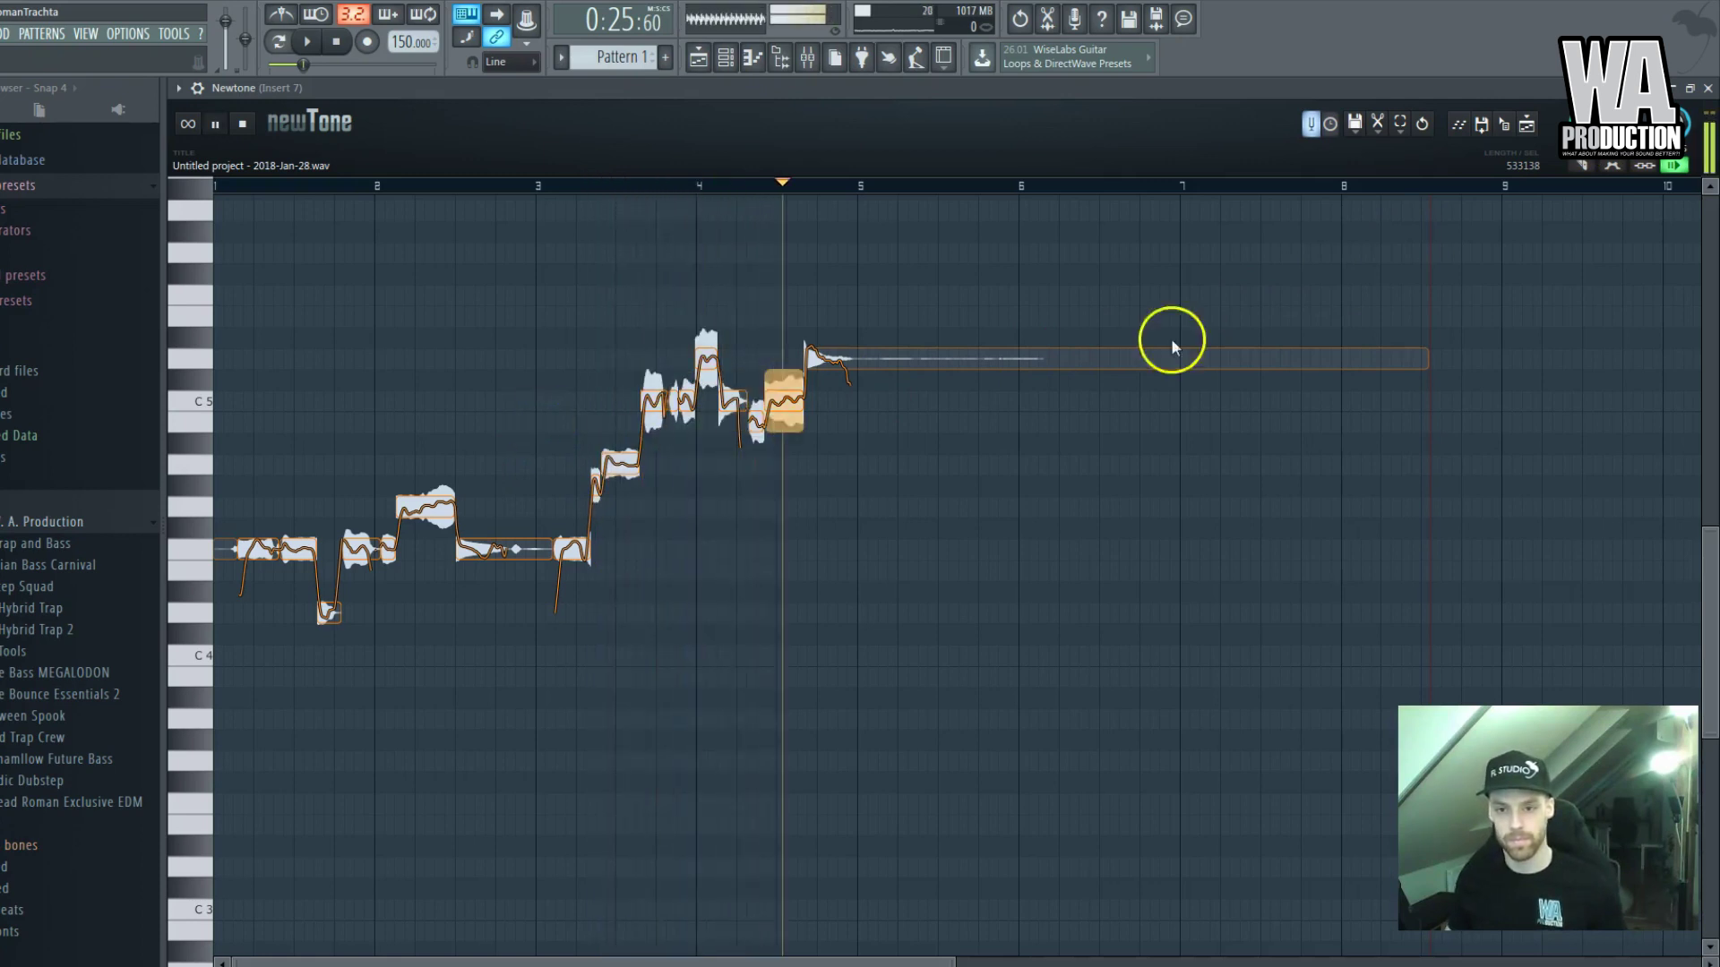
{"action": "key", "text": "space"}
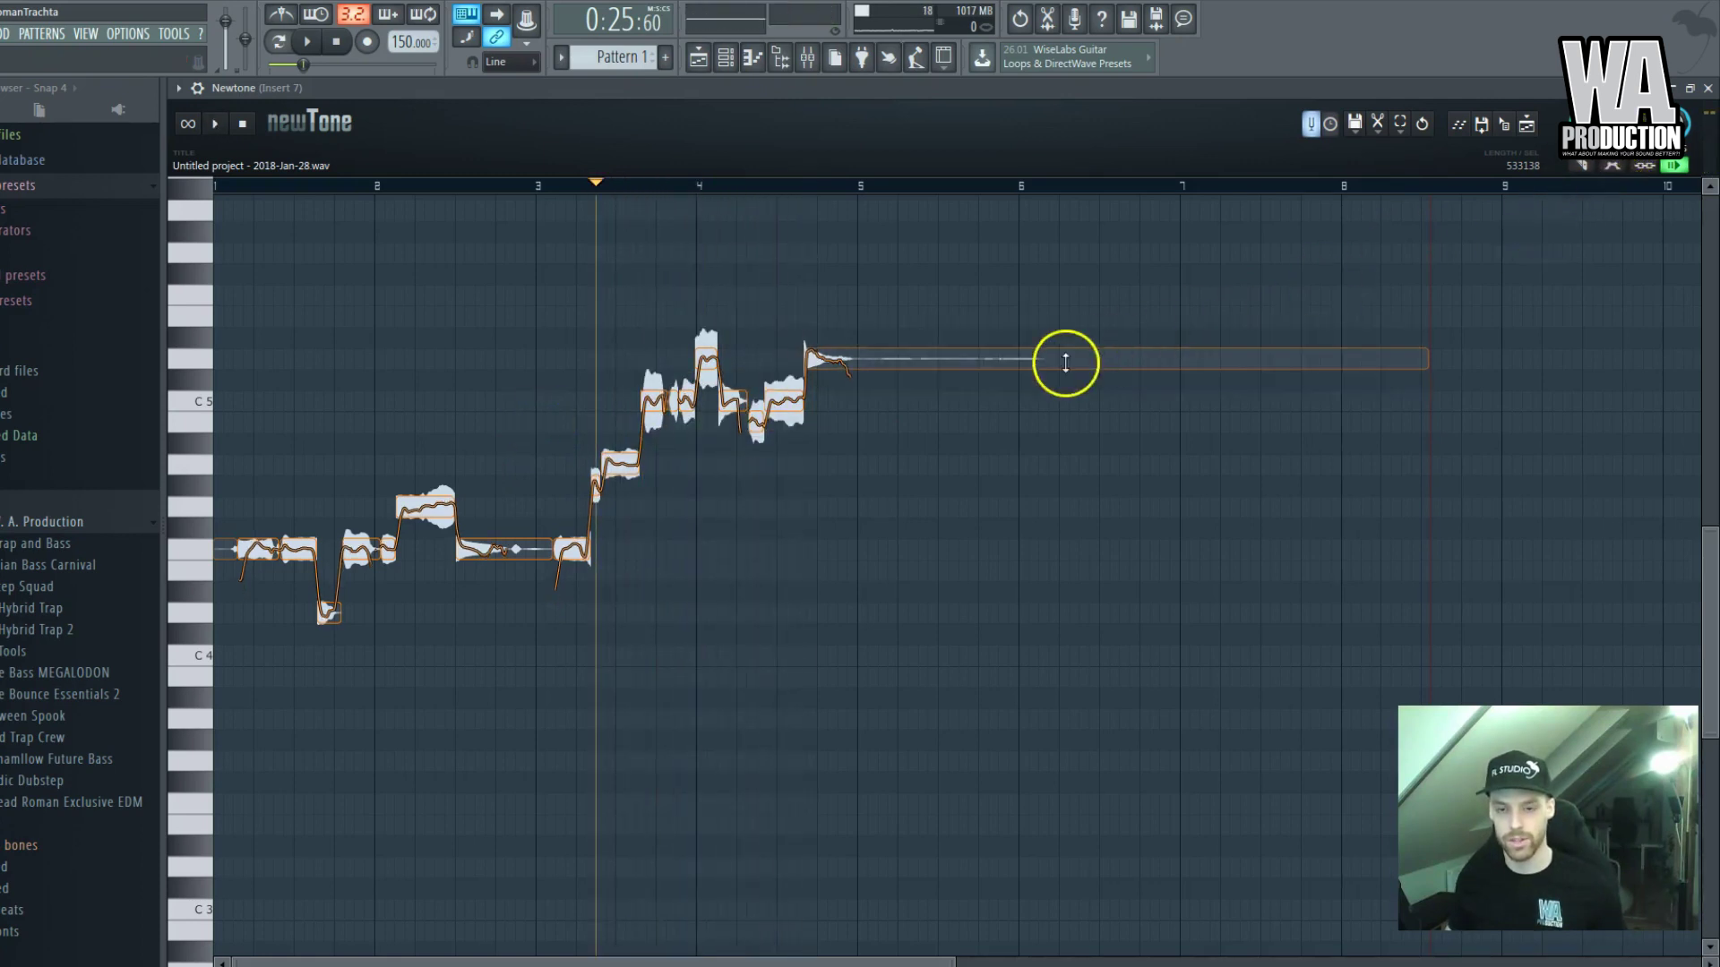
{"action": "left_click", "coordinate": [1626, 239]}
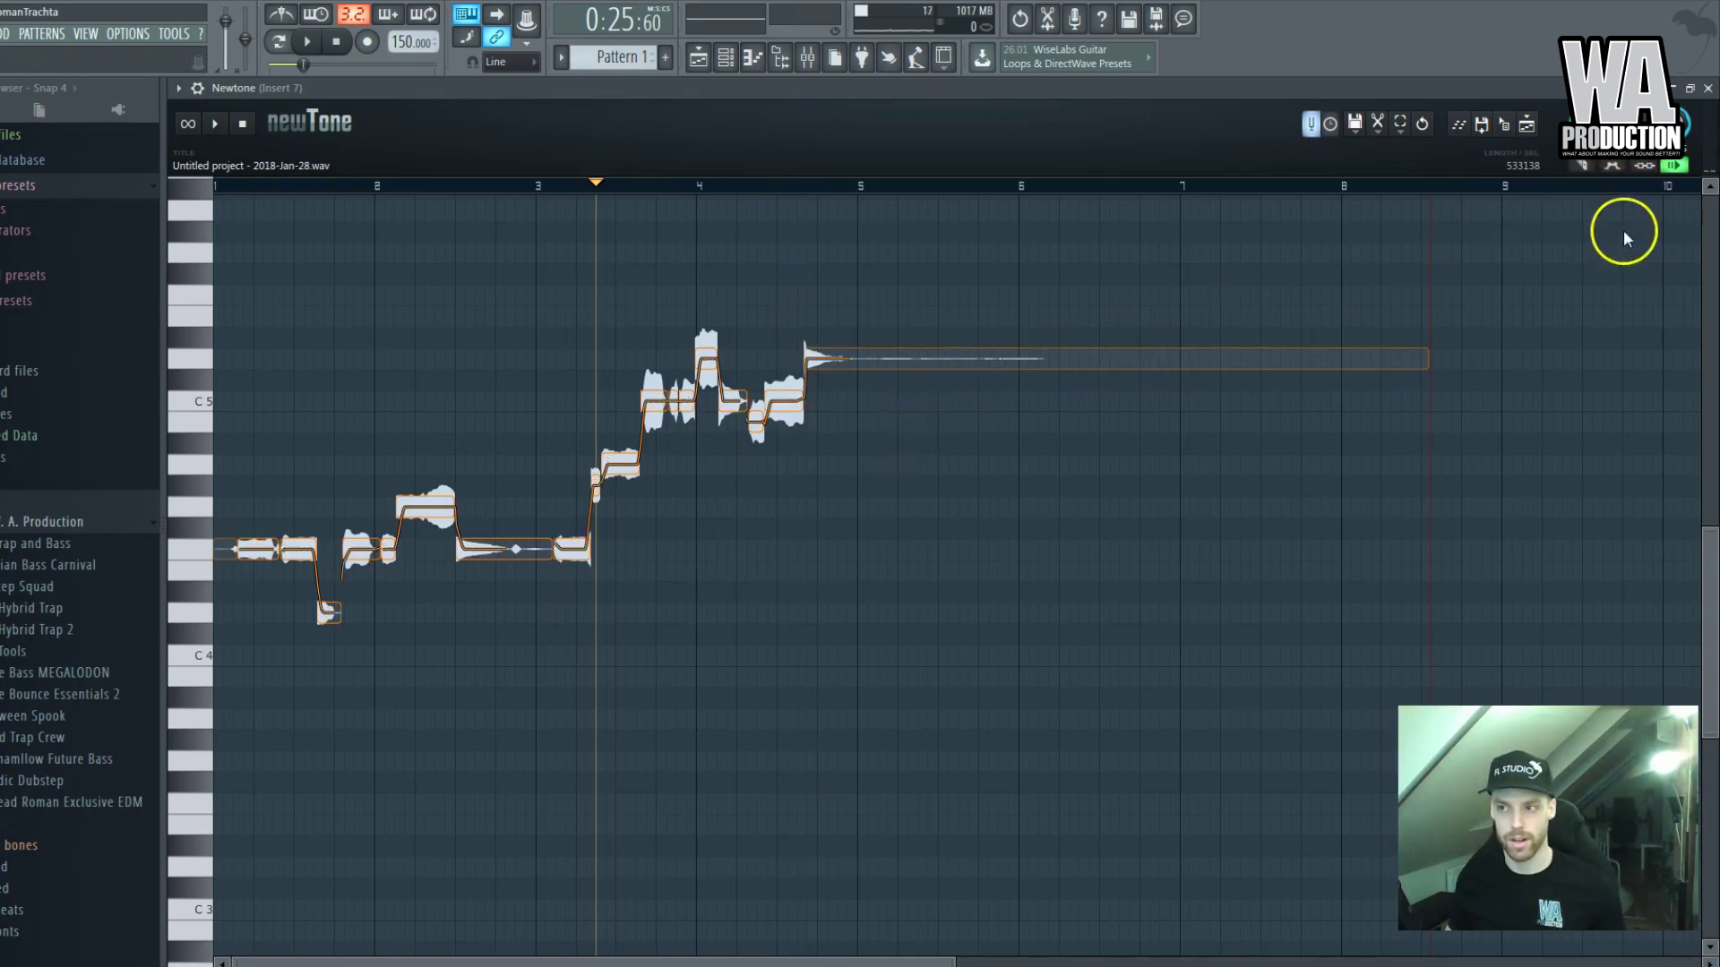
{"action": "key", "text": "space"}
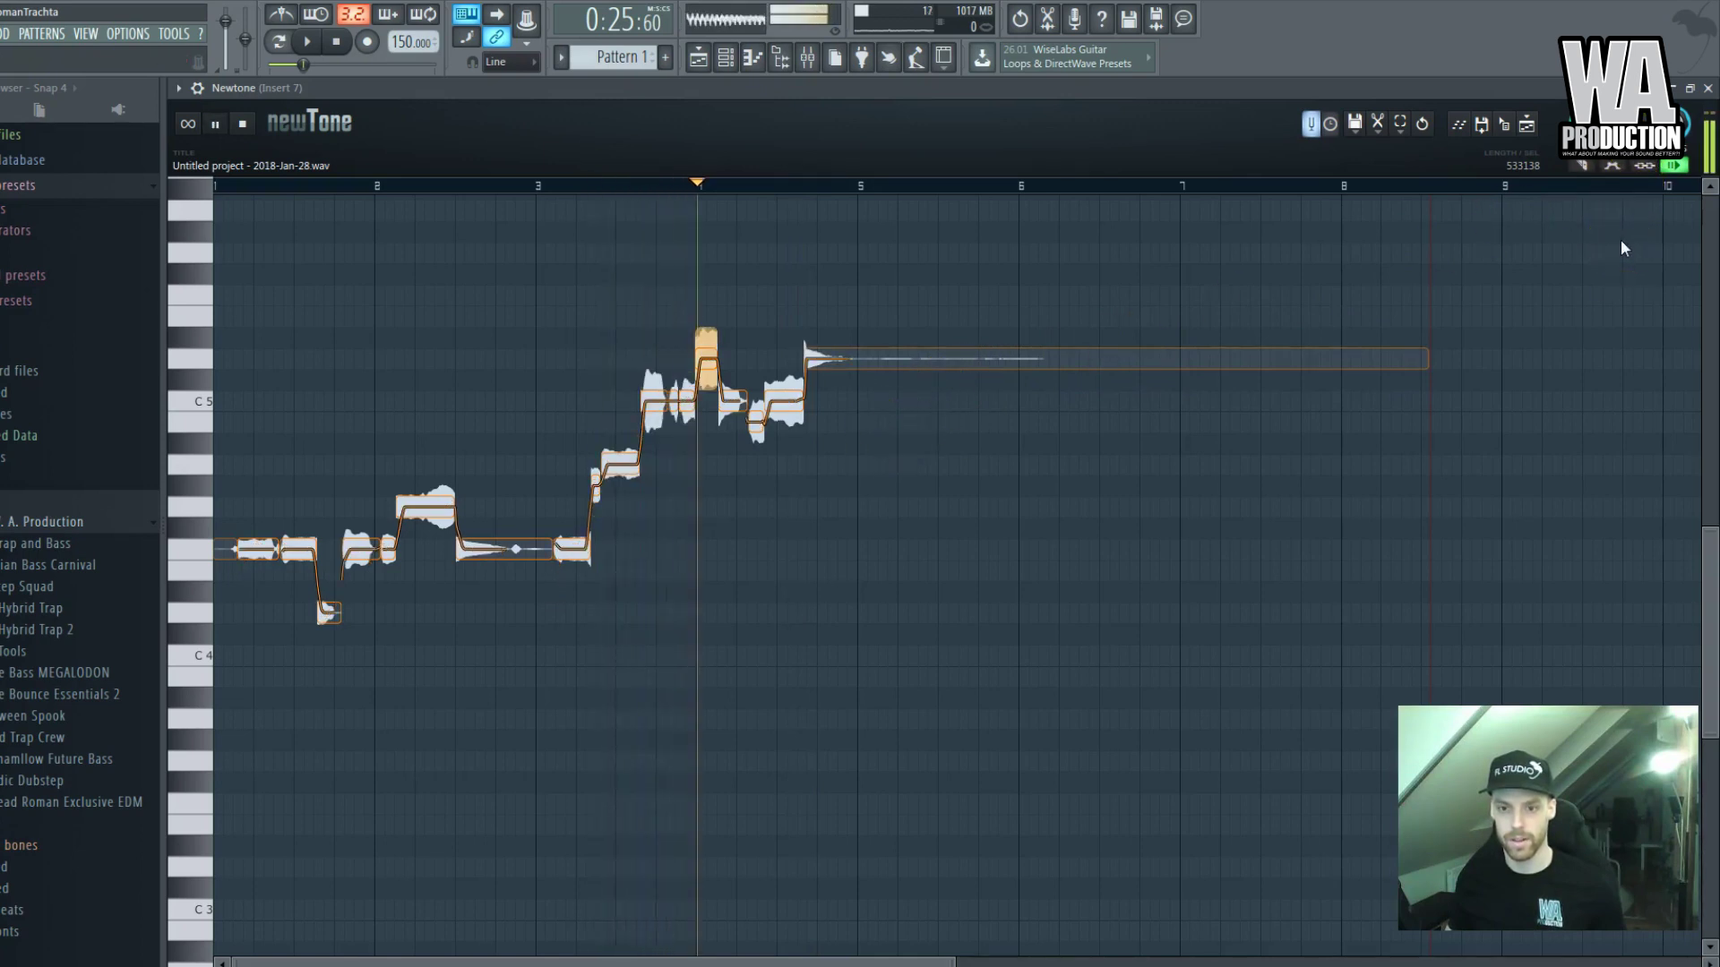
{"action": "key", "text": "space"}
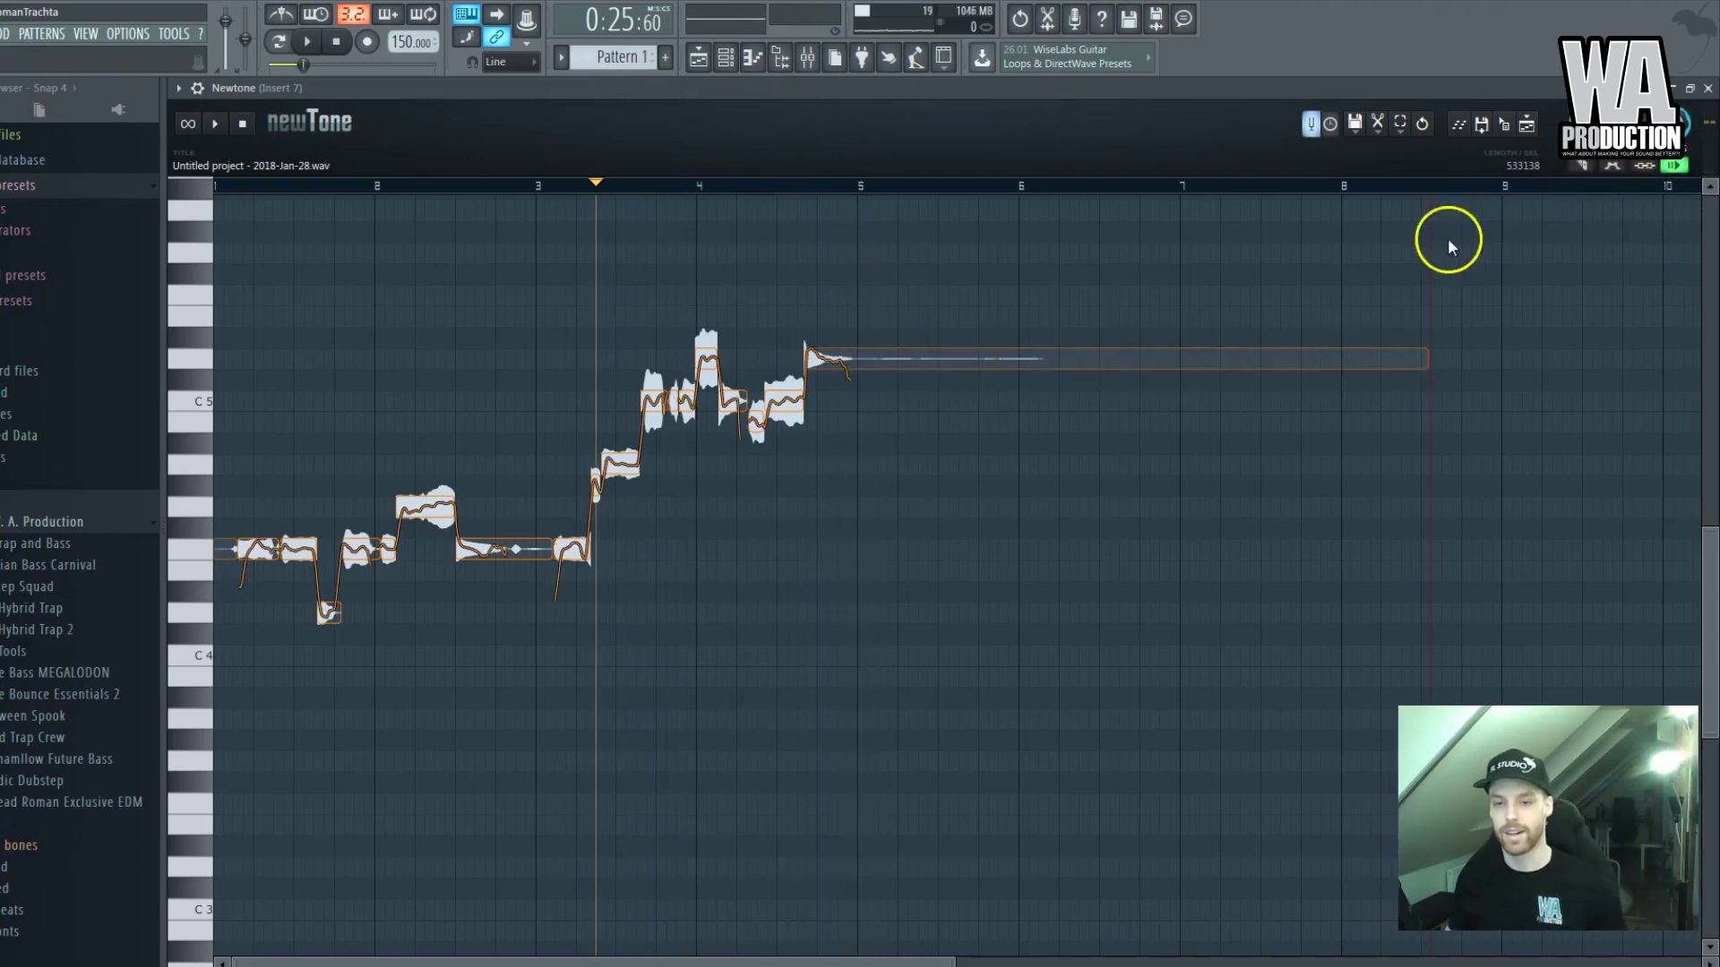
{"action": "key", "text": "space"}
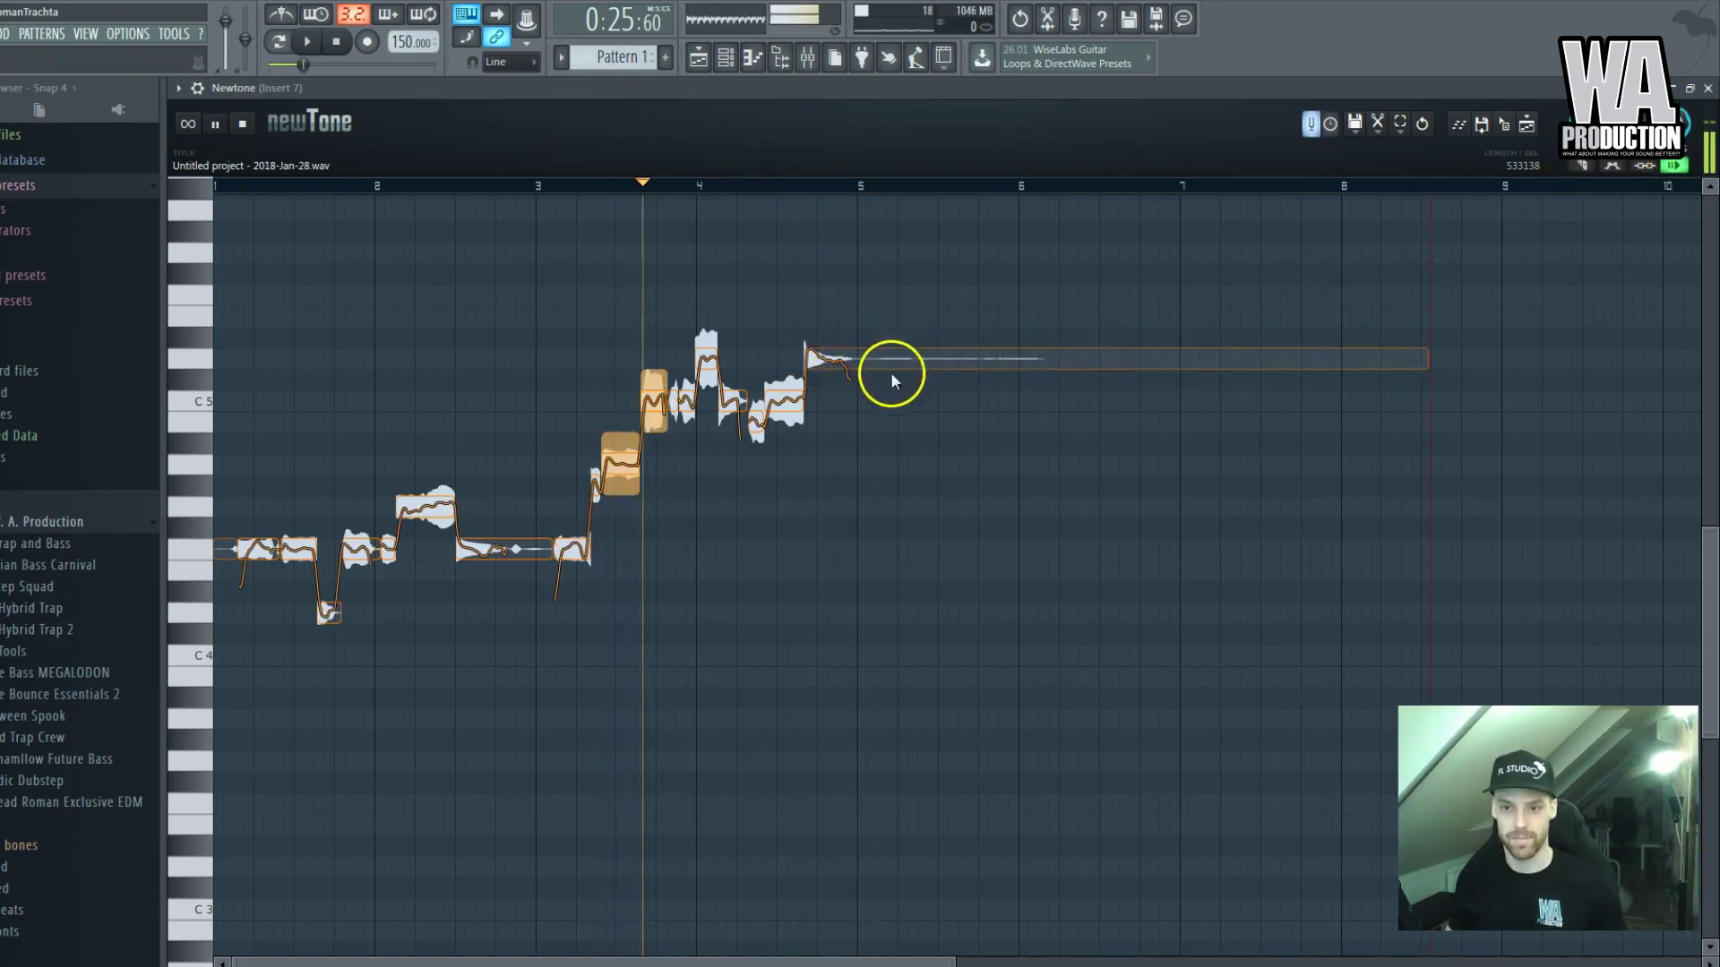
{"action": "key", "text": "space"}
Lower the long final note by two semitones to C5 and the short B4 note after bar 4 to A#4
{"action": "left_click_drag", "start_coordinate": [1078, 359], "coordinate": [1078, 407]}
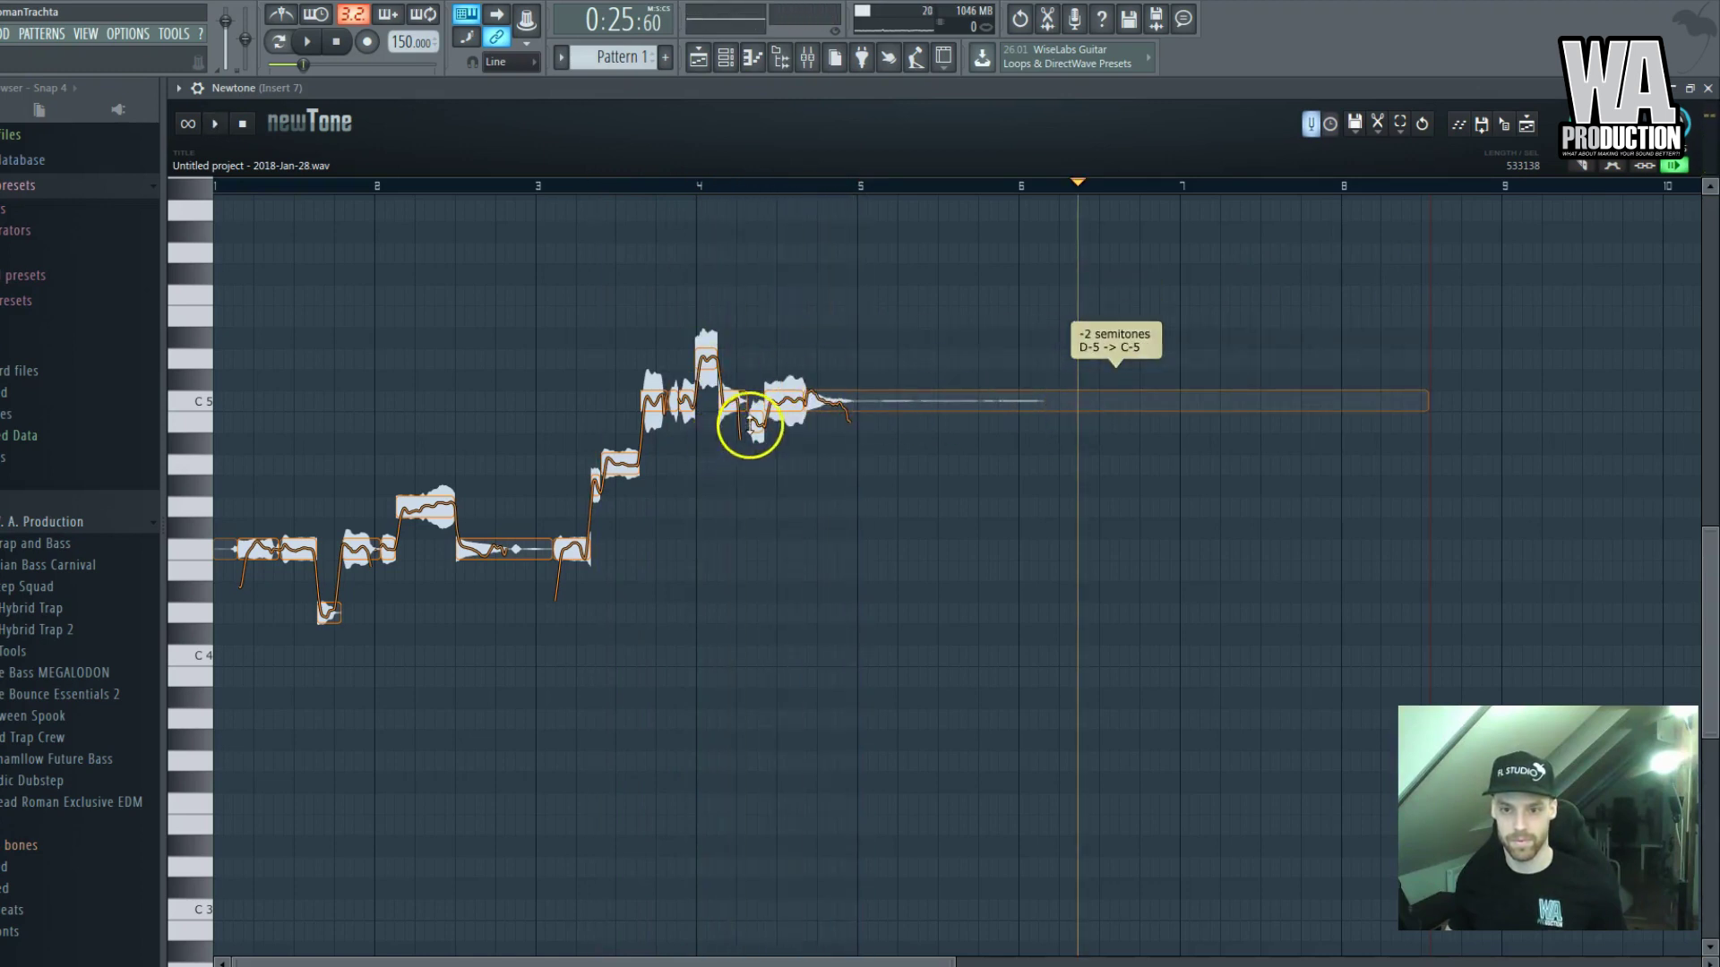
{"action": "mouse_move", "coordinate": [758, 419]}
{"action": "left_mouse_down"}
{"action": "mouse_move", "coordinate": [758, 461]}
{"action": "mouse_move", "coordinate": [757, 421]}
{"action": "left_mouse_up"}
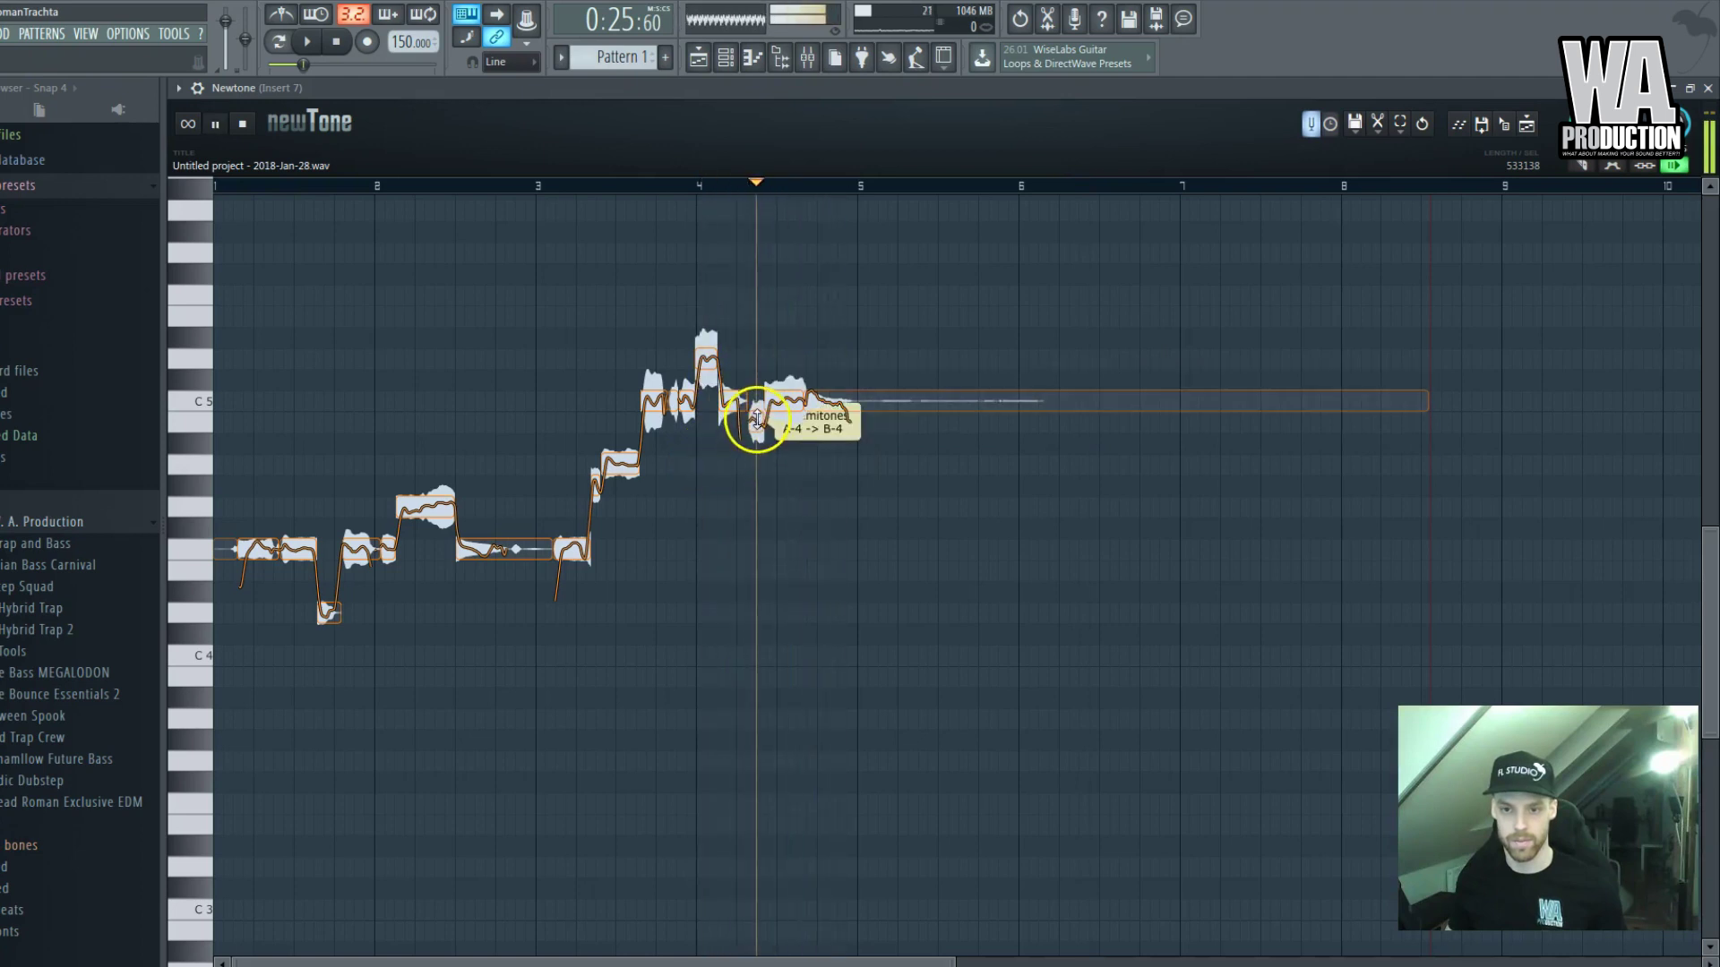
{"action": "left_click", "coordinate": [714, 346]}
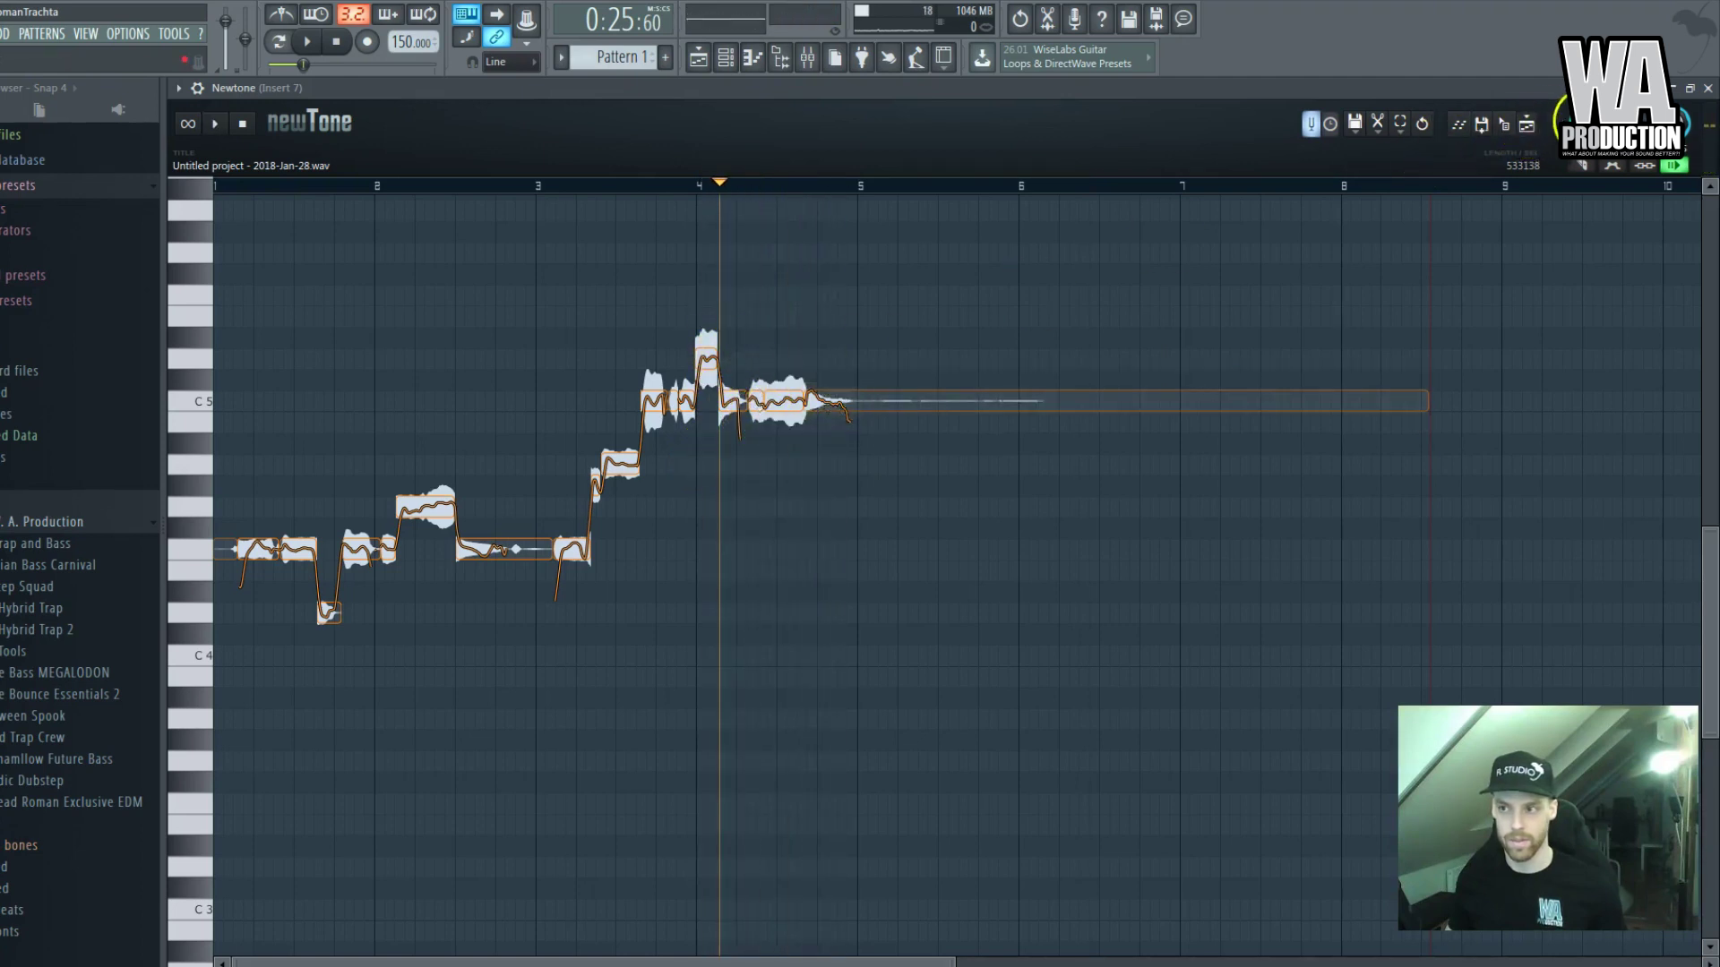
{"action": "left_click_drag", "start_coordinate": [756, 400], "coordinate": [738, 462]}
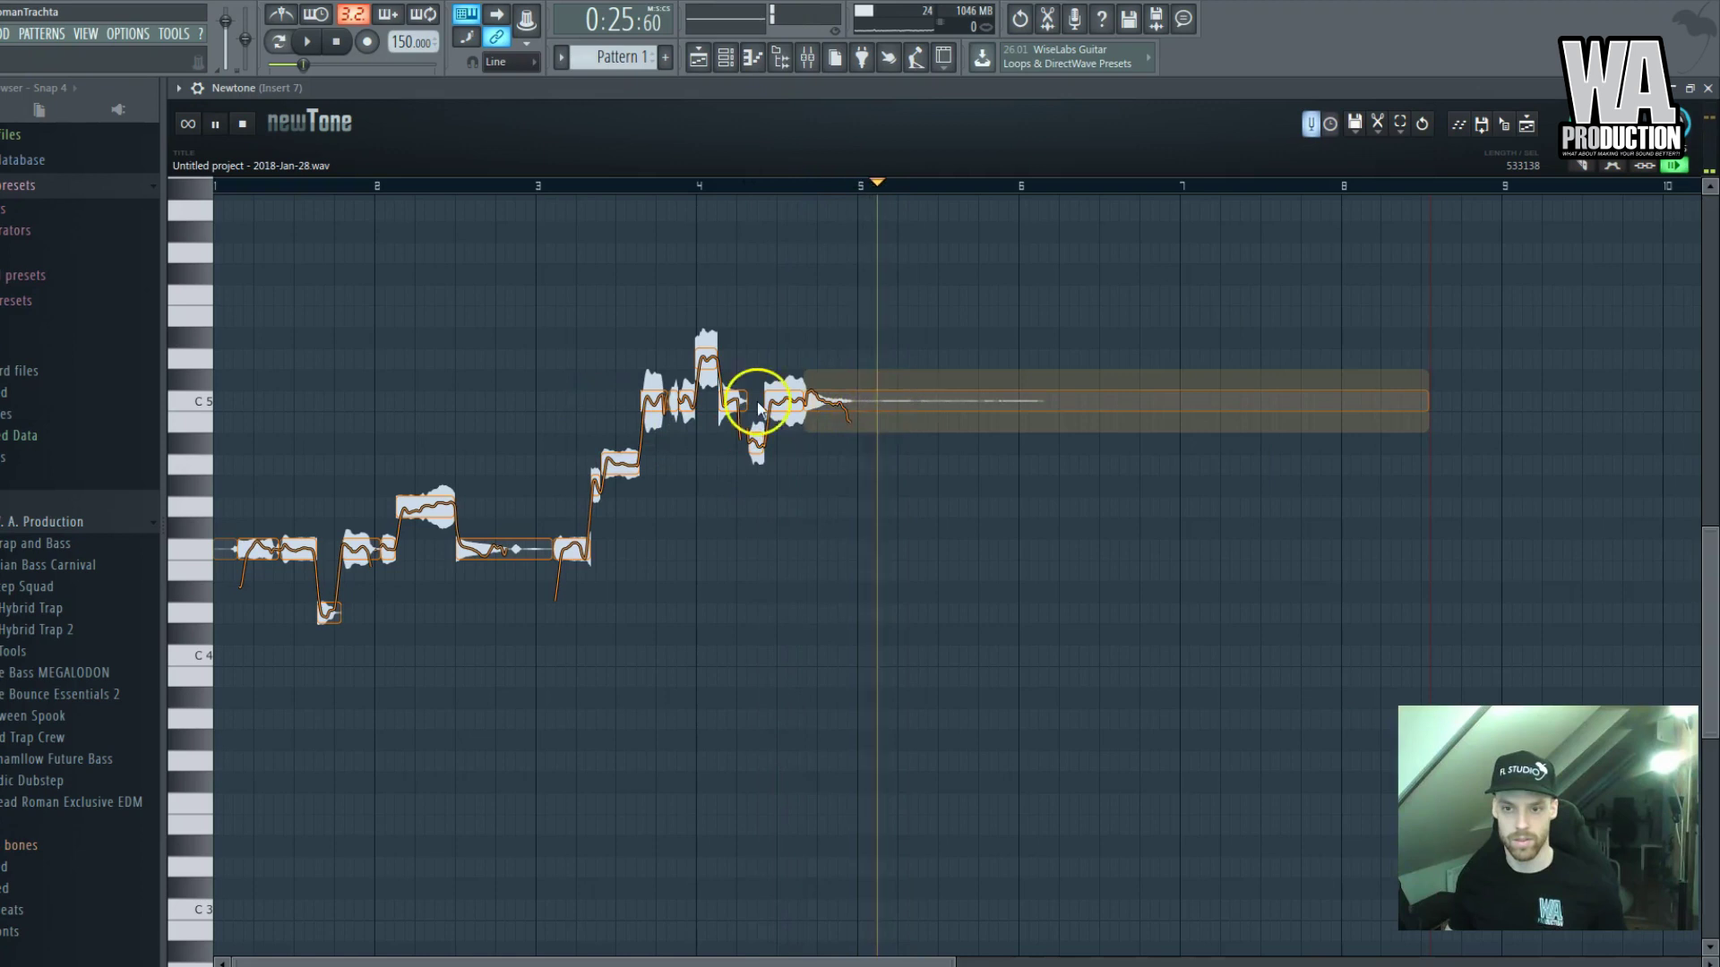
Play the edited phrase from after bar 3 and lower the short G#4 note there by one semitone to G4
{"action": "left_click", "coordinate": [548, 450]}
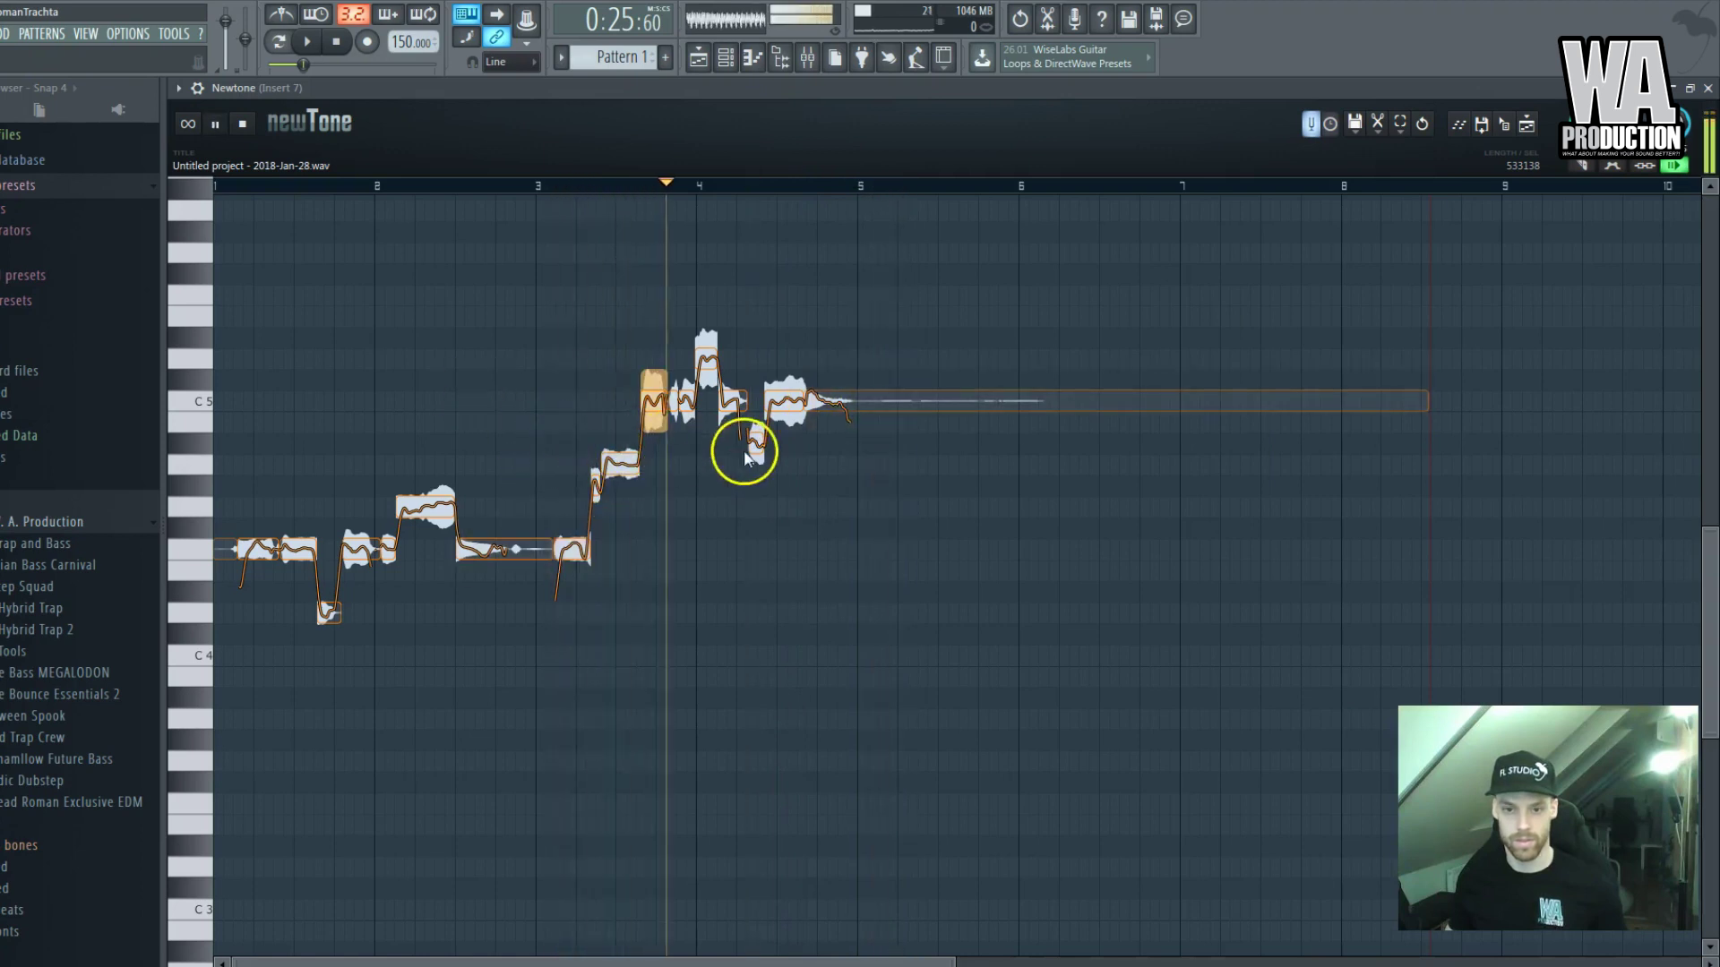
{"action": "key", "text": "space"}
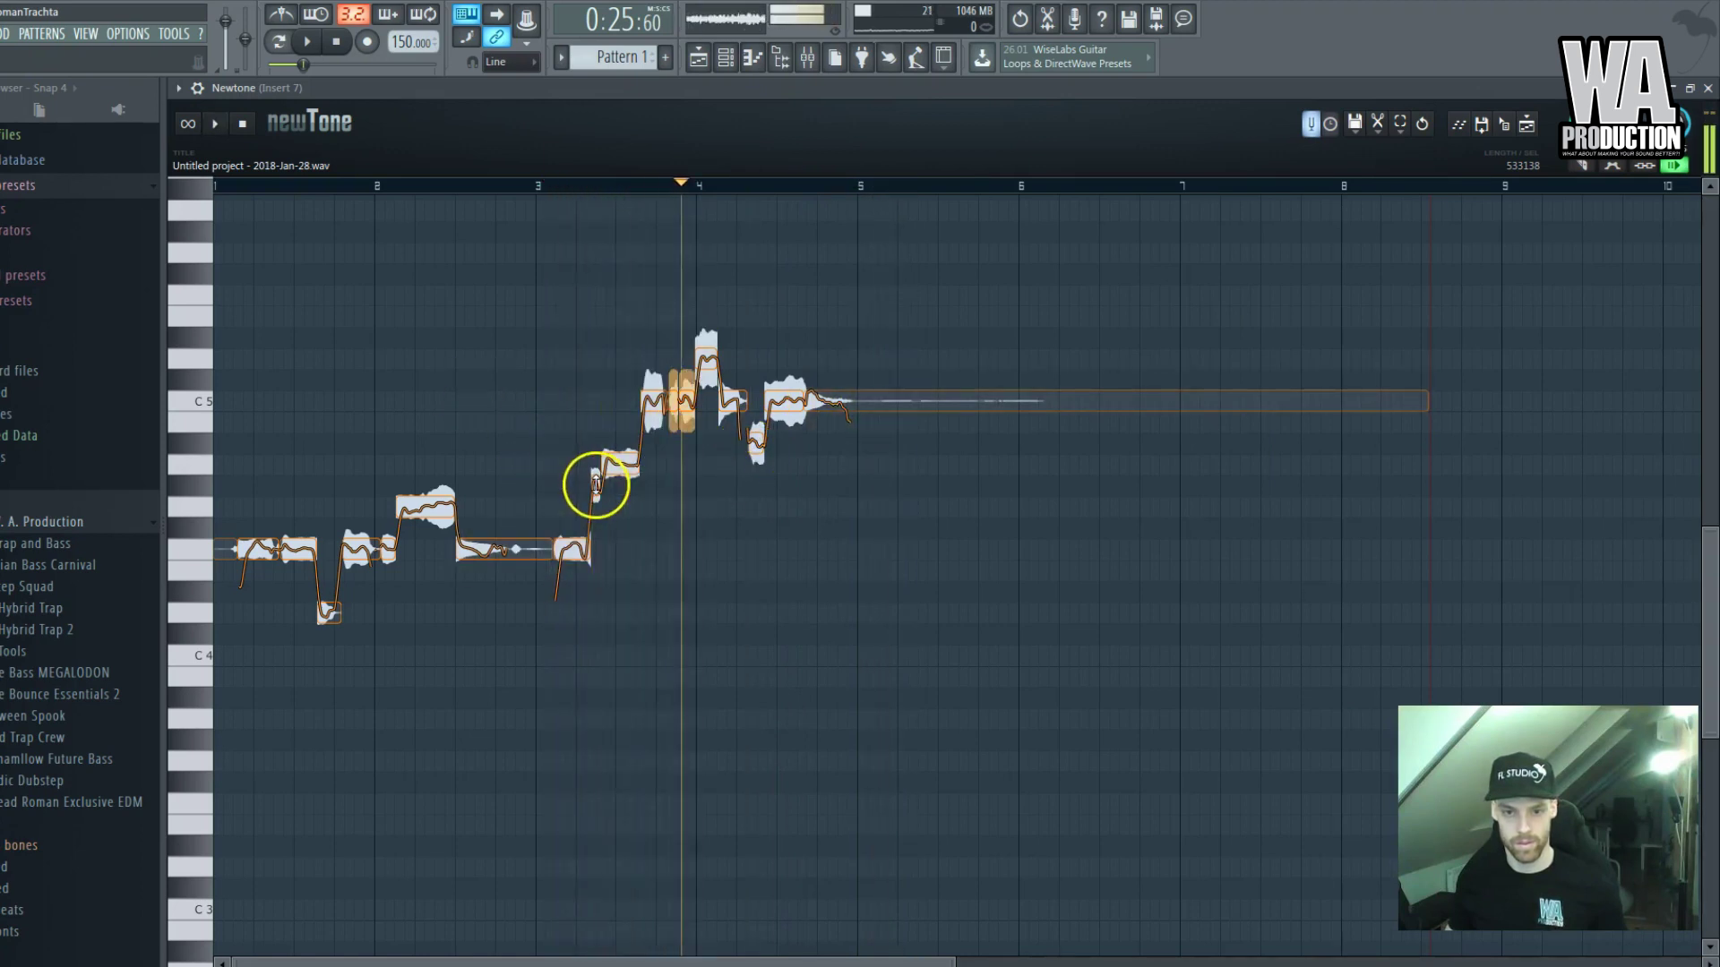
{"action": "left_click", "coordinate": [596, 485]}
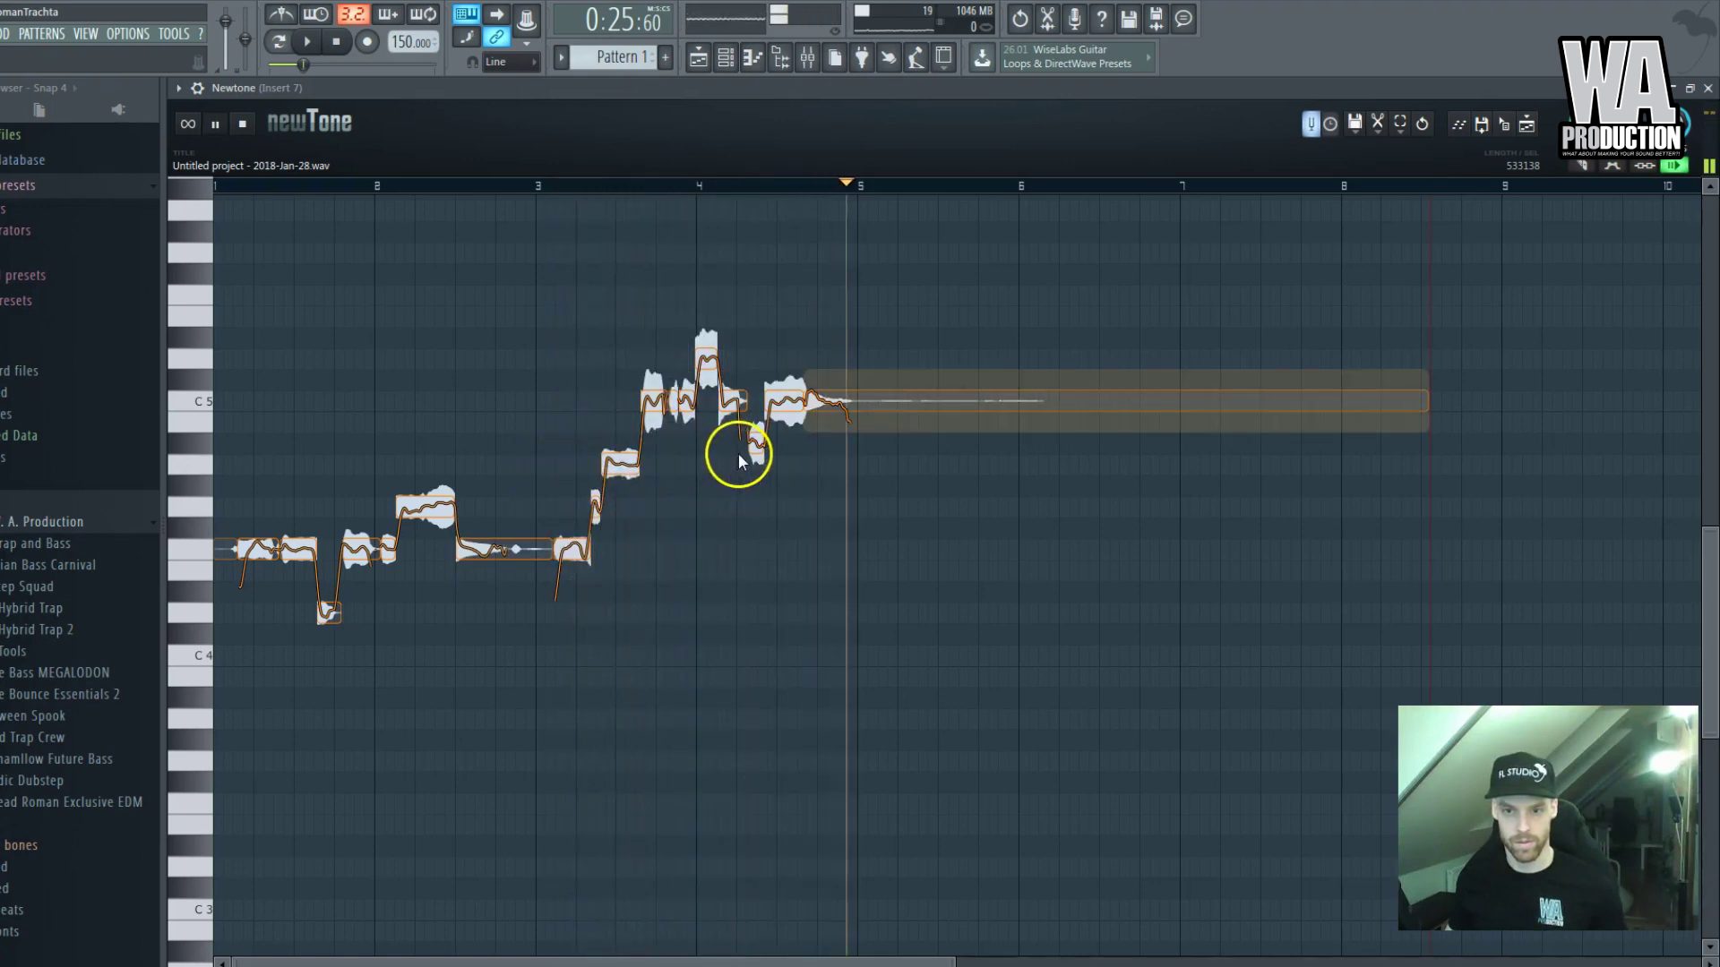
Stop playback and place the edited phrase from Newtone as a new clip on playlist Track 3 near bar 17
{"action": "key", "text": "space"}
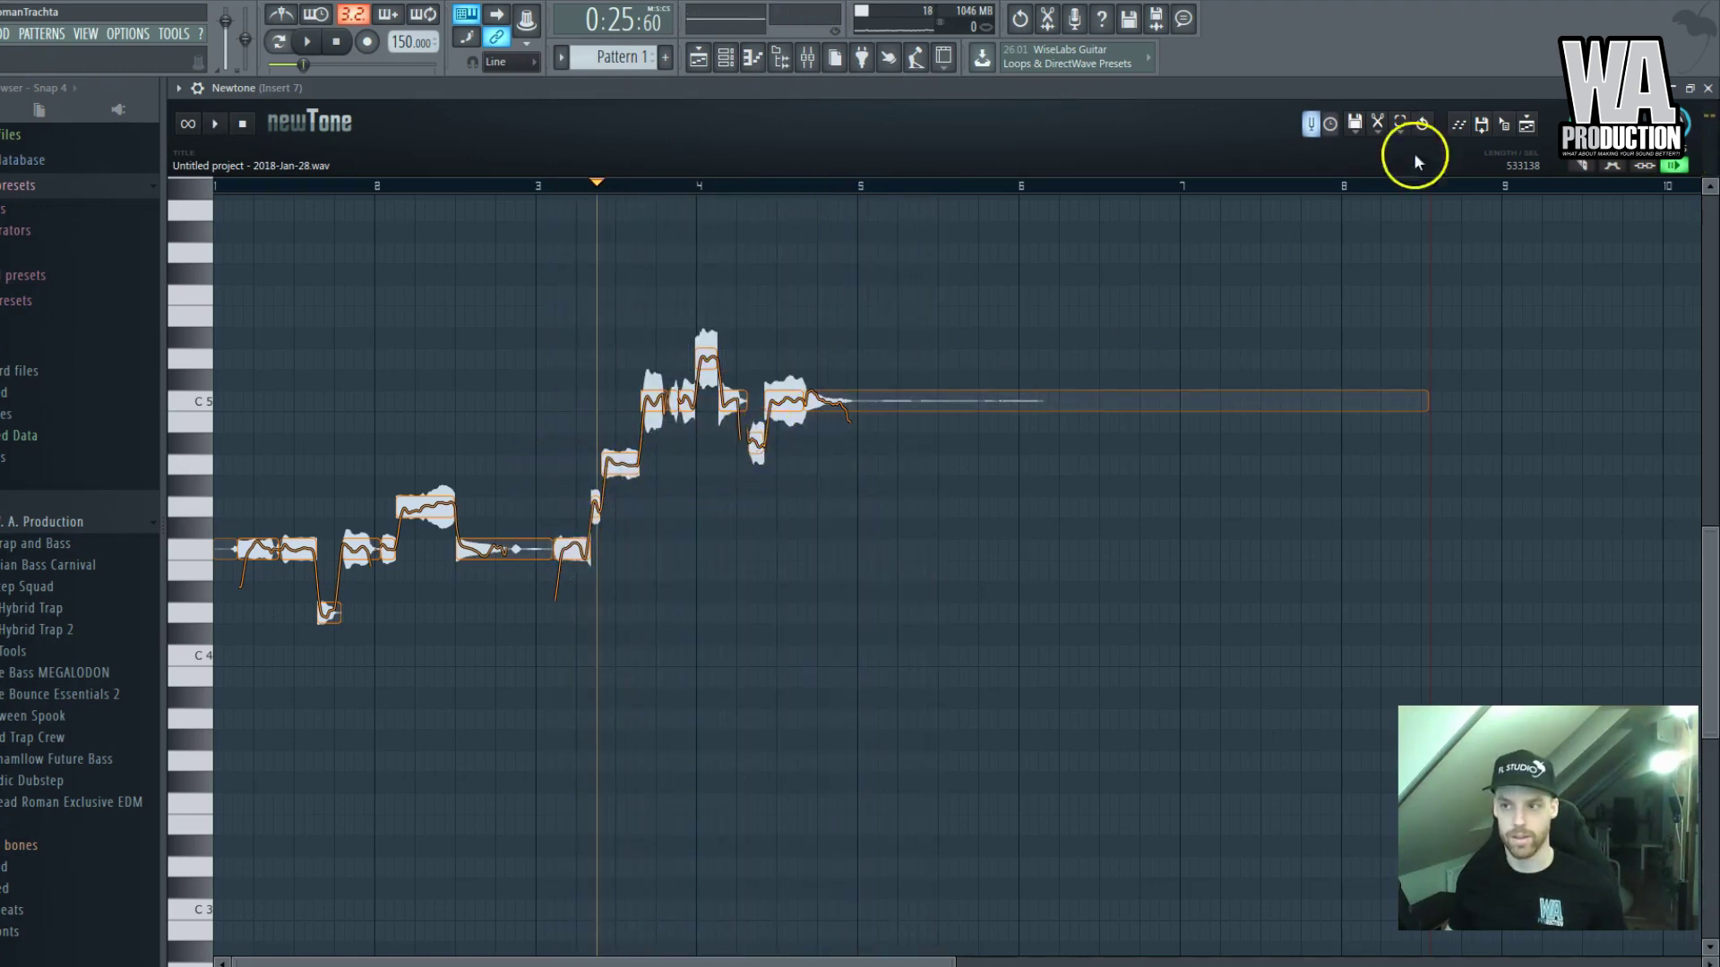
{"action": "double_click", "coordinate": [1443, 92]}
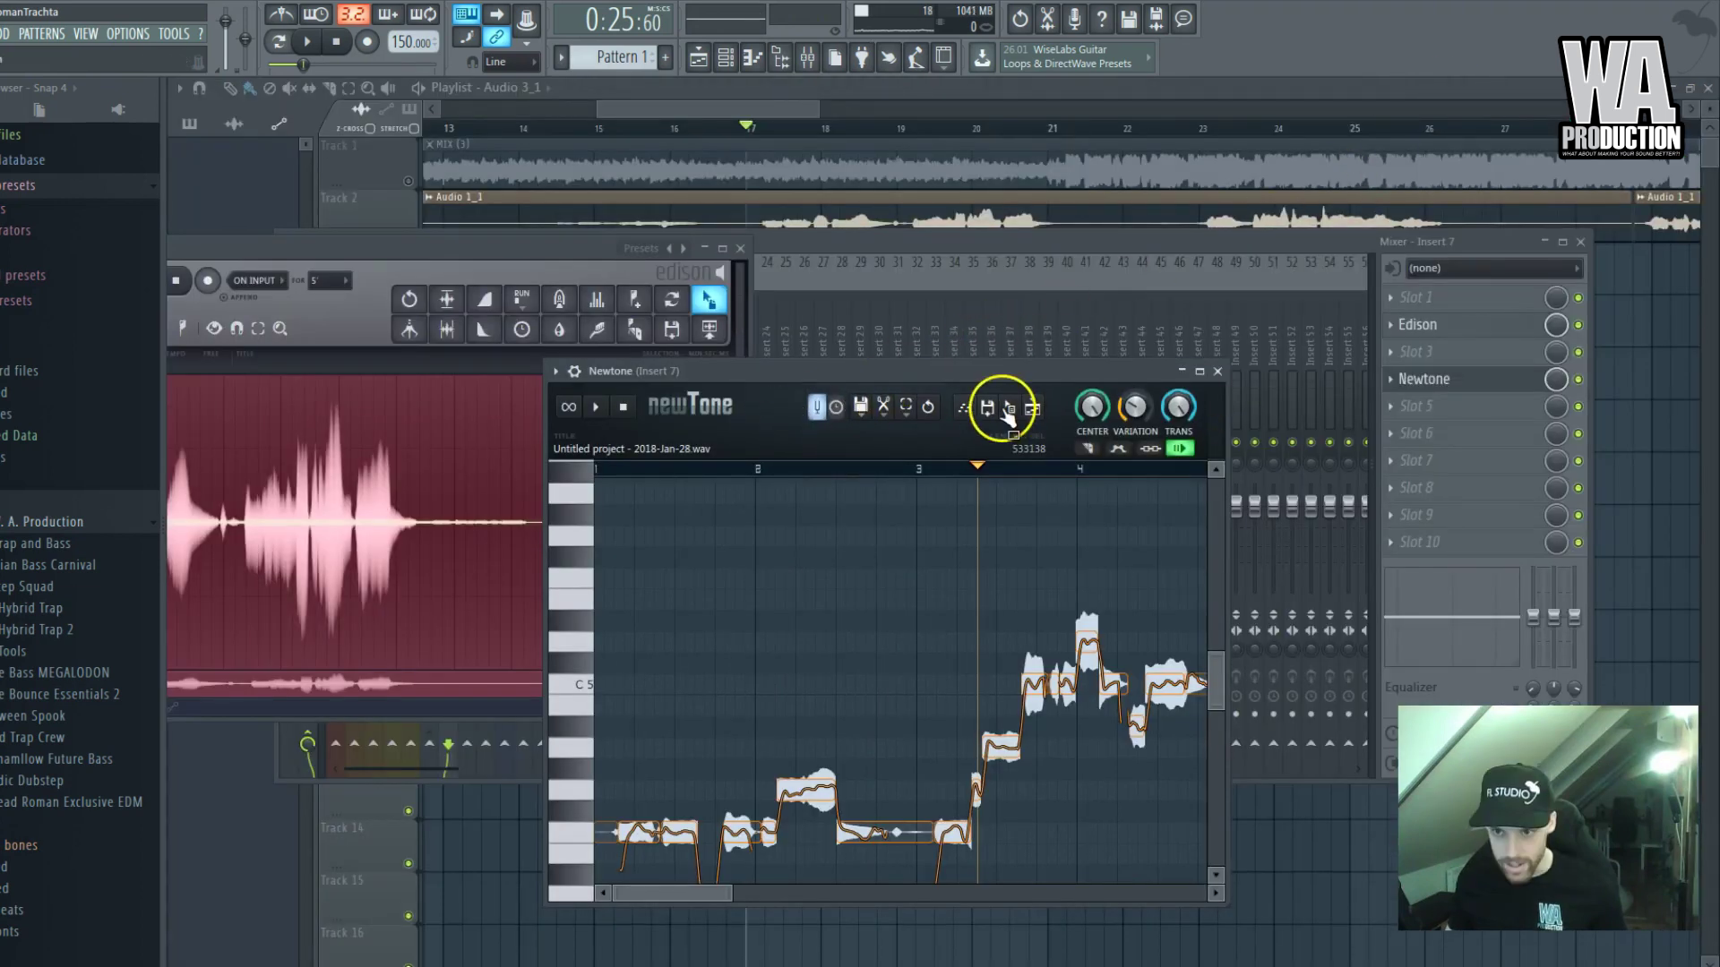
{"action": "left_click_drag", "start_coordinate": [1638, 502], "coordinate": [825, 277]}
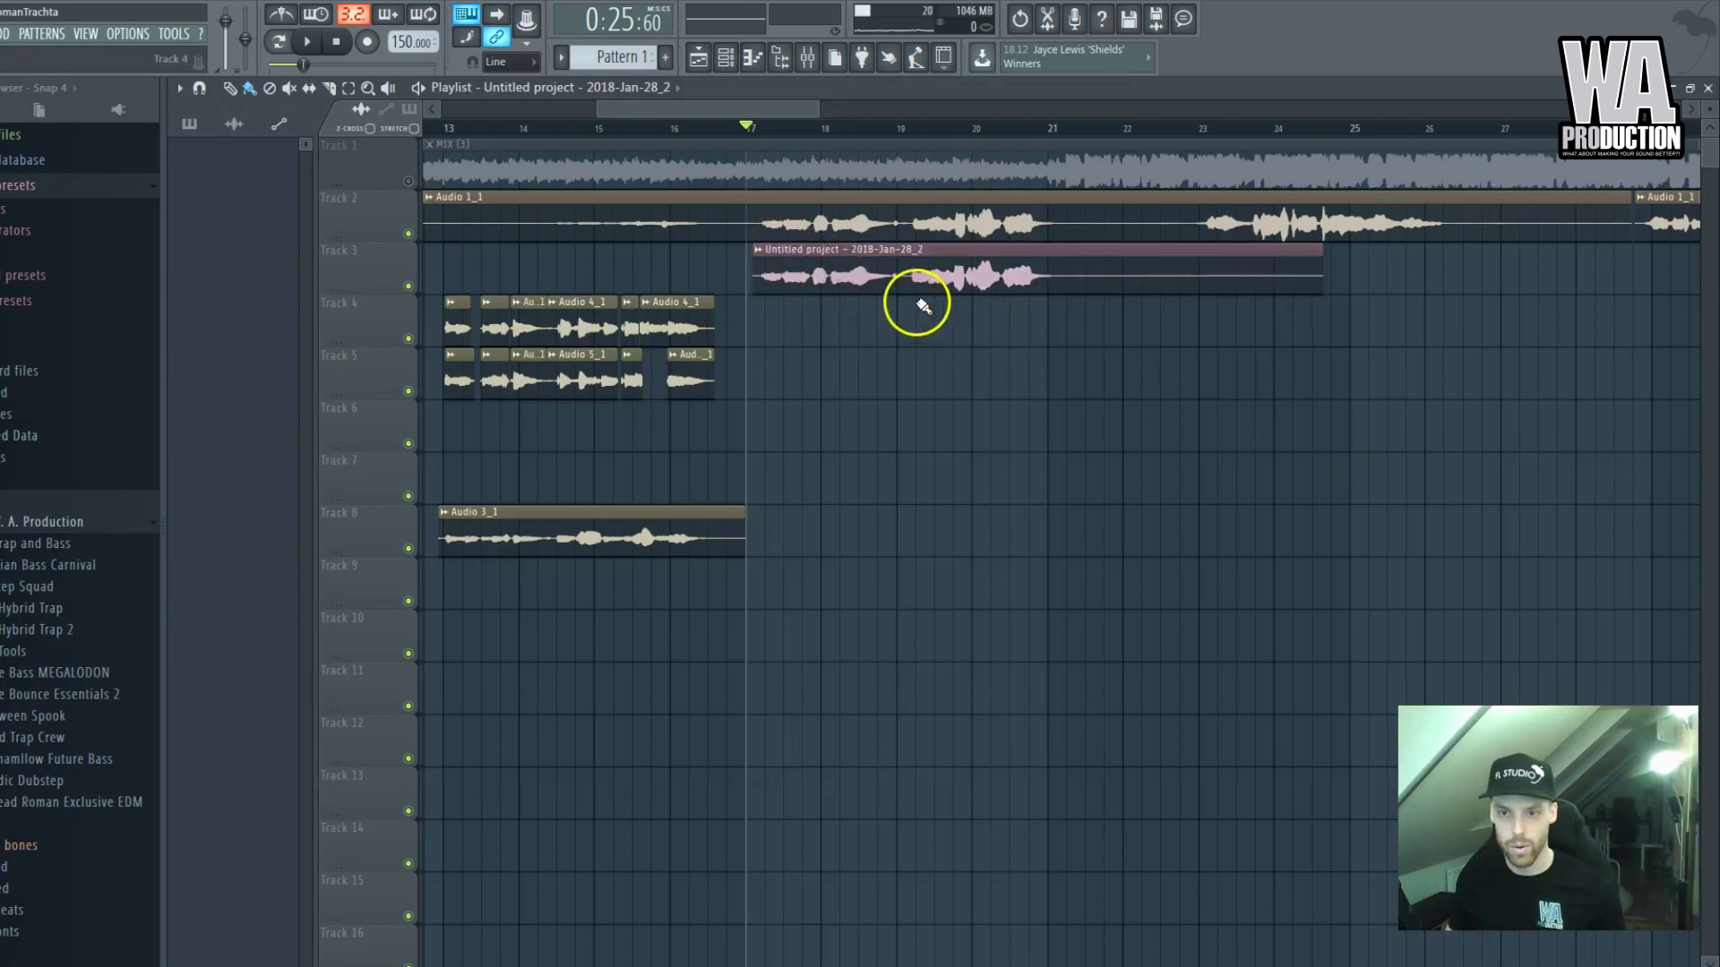
Mute Track 2, unmute the MIX on Track 1, and audition the edited phrase on Track 3 against it
{"action": "scroll", "coordinate": [895, 303], "scroll_direction": "up", "scroll_amount": 3}
{"action": "left_click", "coordinate": [407, 234]}
{"action": "left_click", "coordinate": [407, 181]}
{"action": "key", "text": "space"}
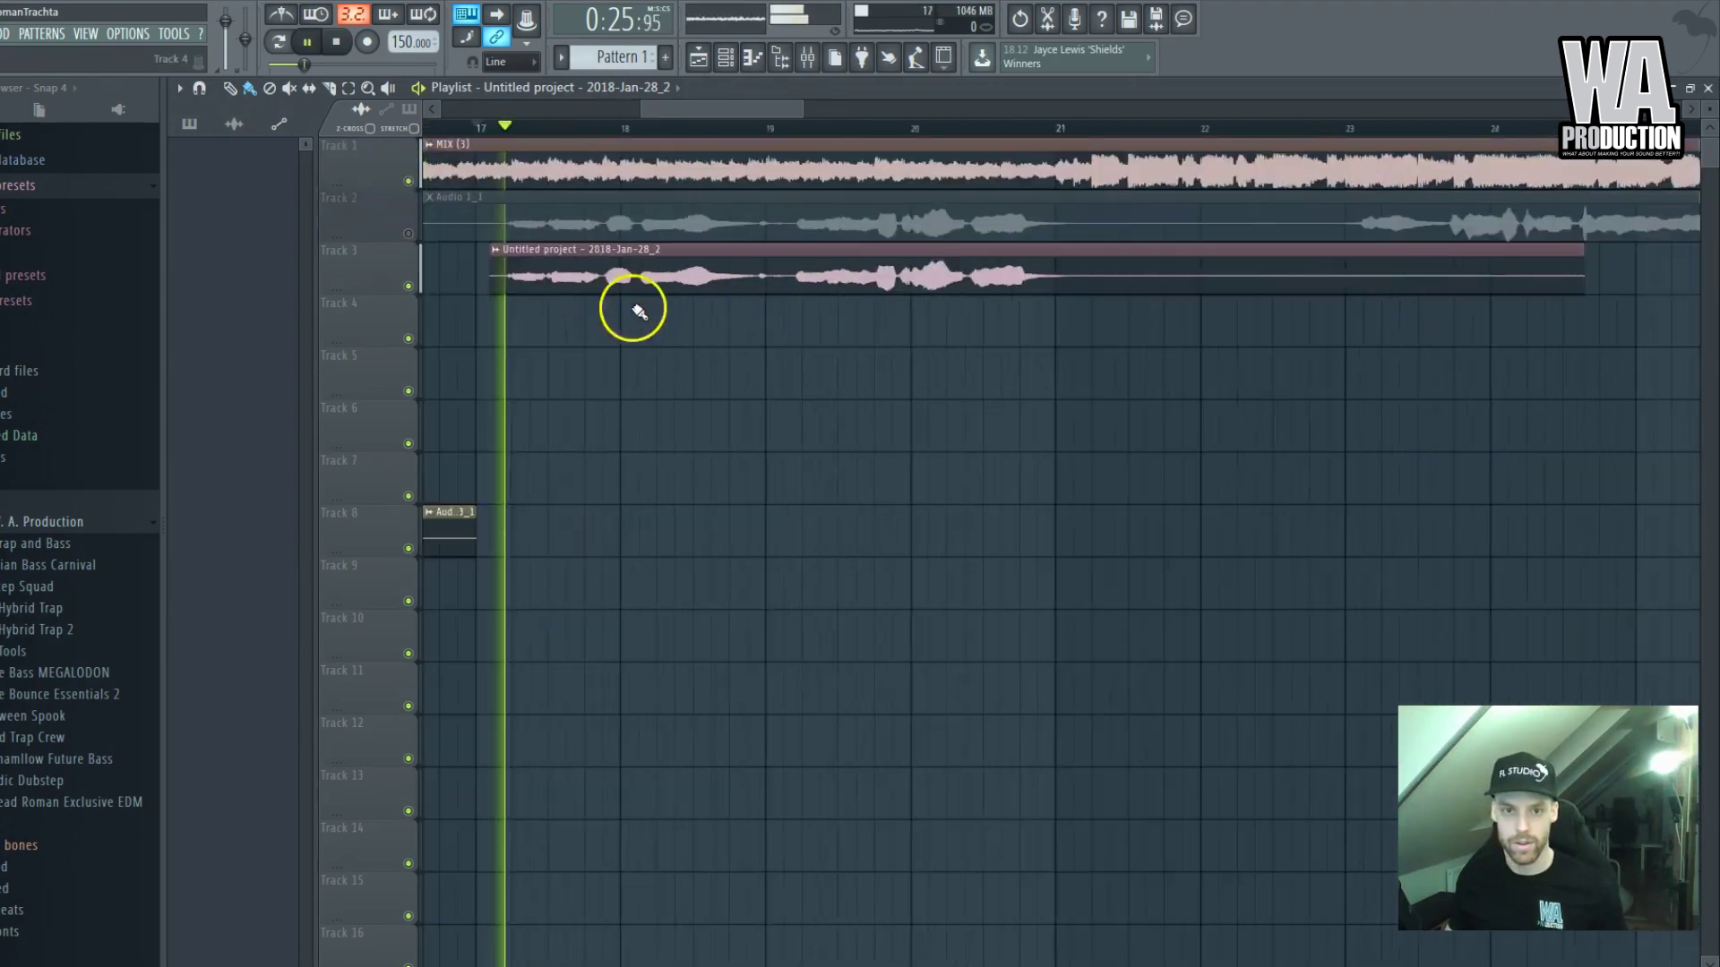
{"action": "scroll", "coordinate": [638, 311], "scroll_direction": "down", "scroll_amount": 2}
{"action": "scroll", "coordinate": [645, 307], "scroll_direction": "up", "scroll_amount": 2}
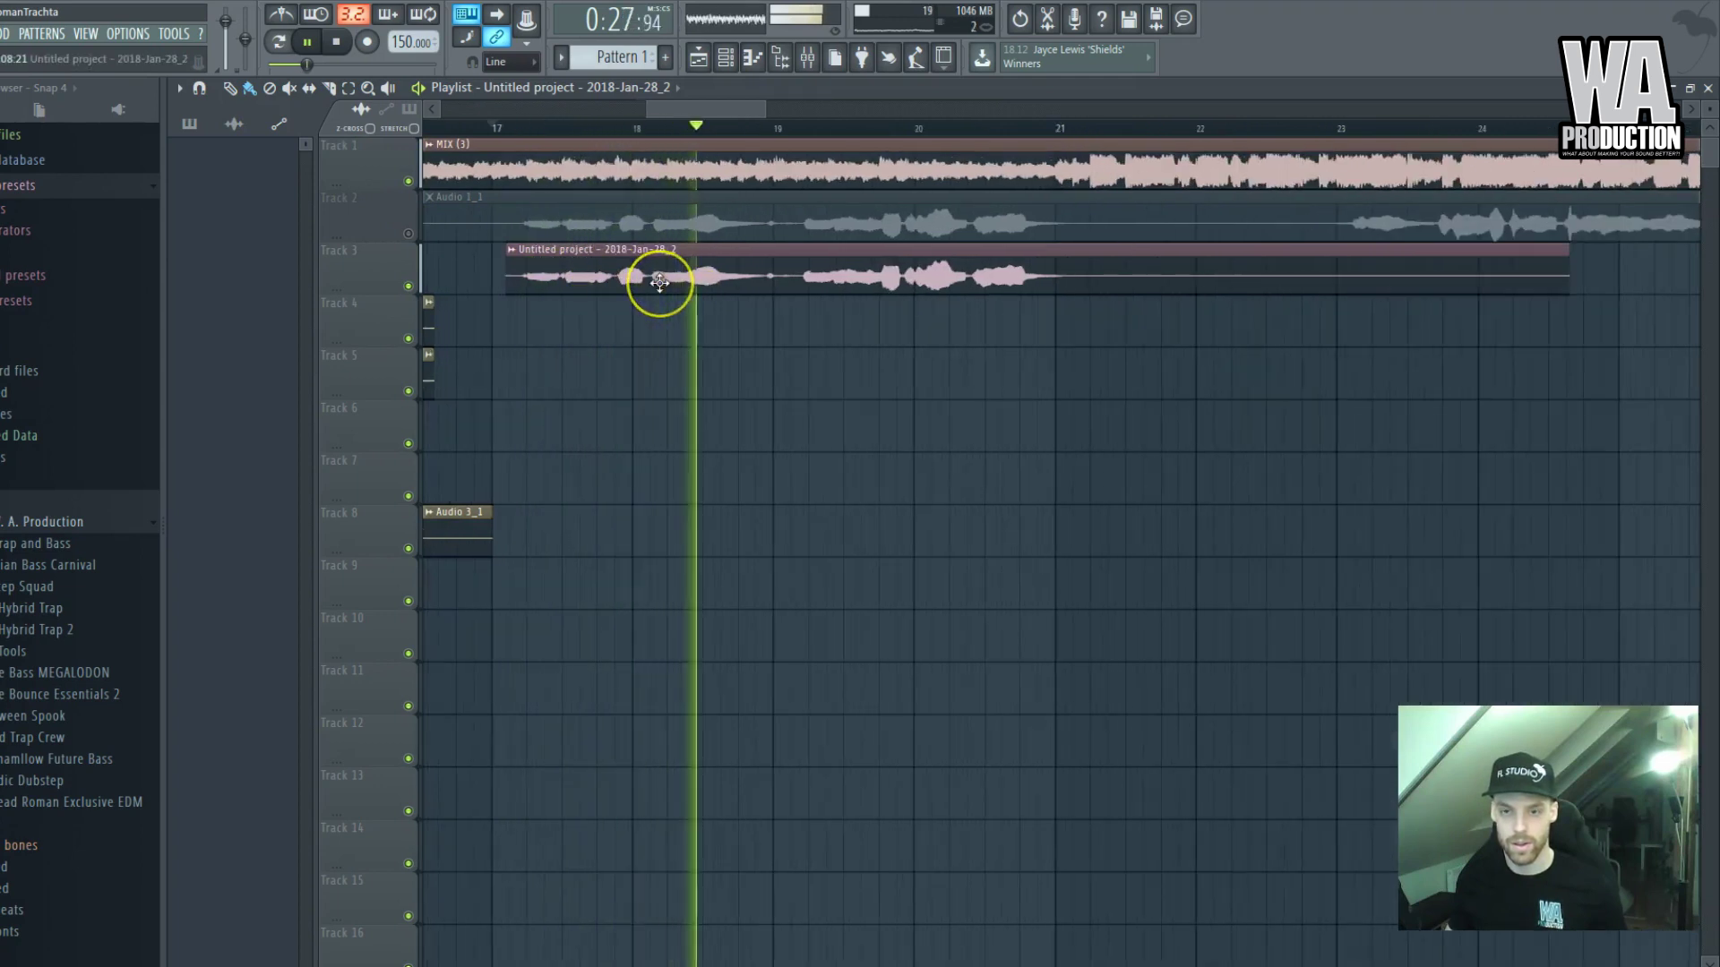
{"action": "left_click_drag", "start_coordinate": [659, 282], "coordinate": [678, 284]}
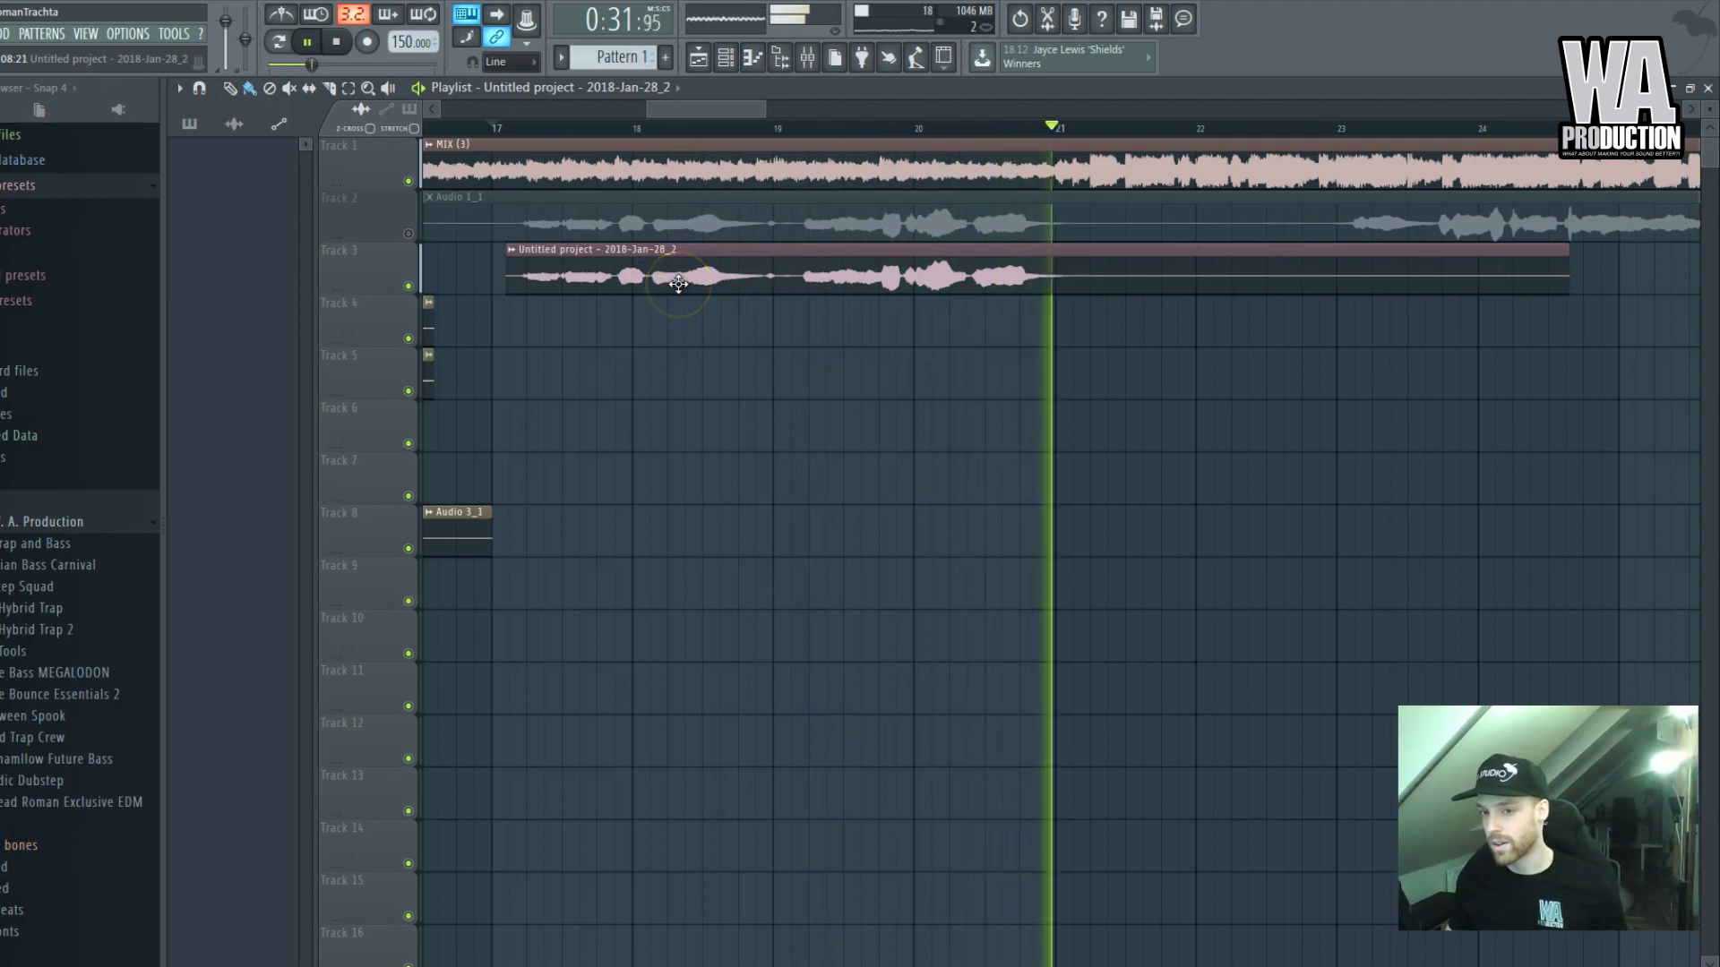
{"action": "scroll", "coordinate": [685, 280], "scroll_direction": "down", "scroll_amount": 3}
{"action": "key", "text": "space"}
Unmute Track 2, mute Track 3, and audition the original vocal with the mix, including from around bar 19
{"action": "left_click", "coordinate": [410, 234]}
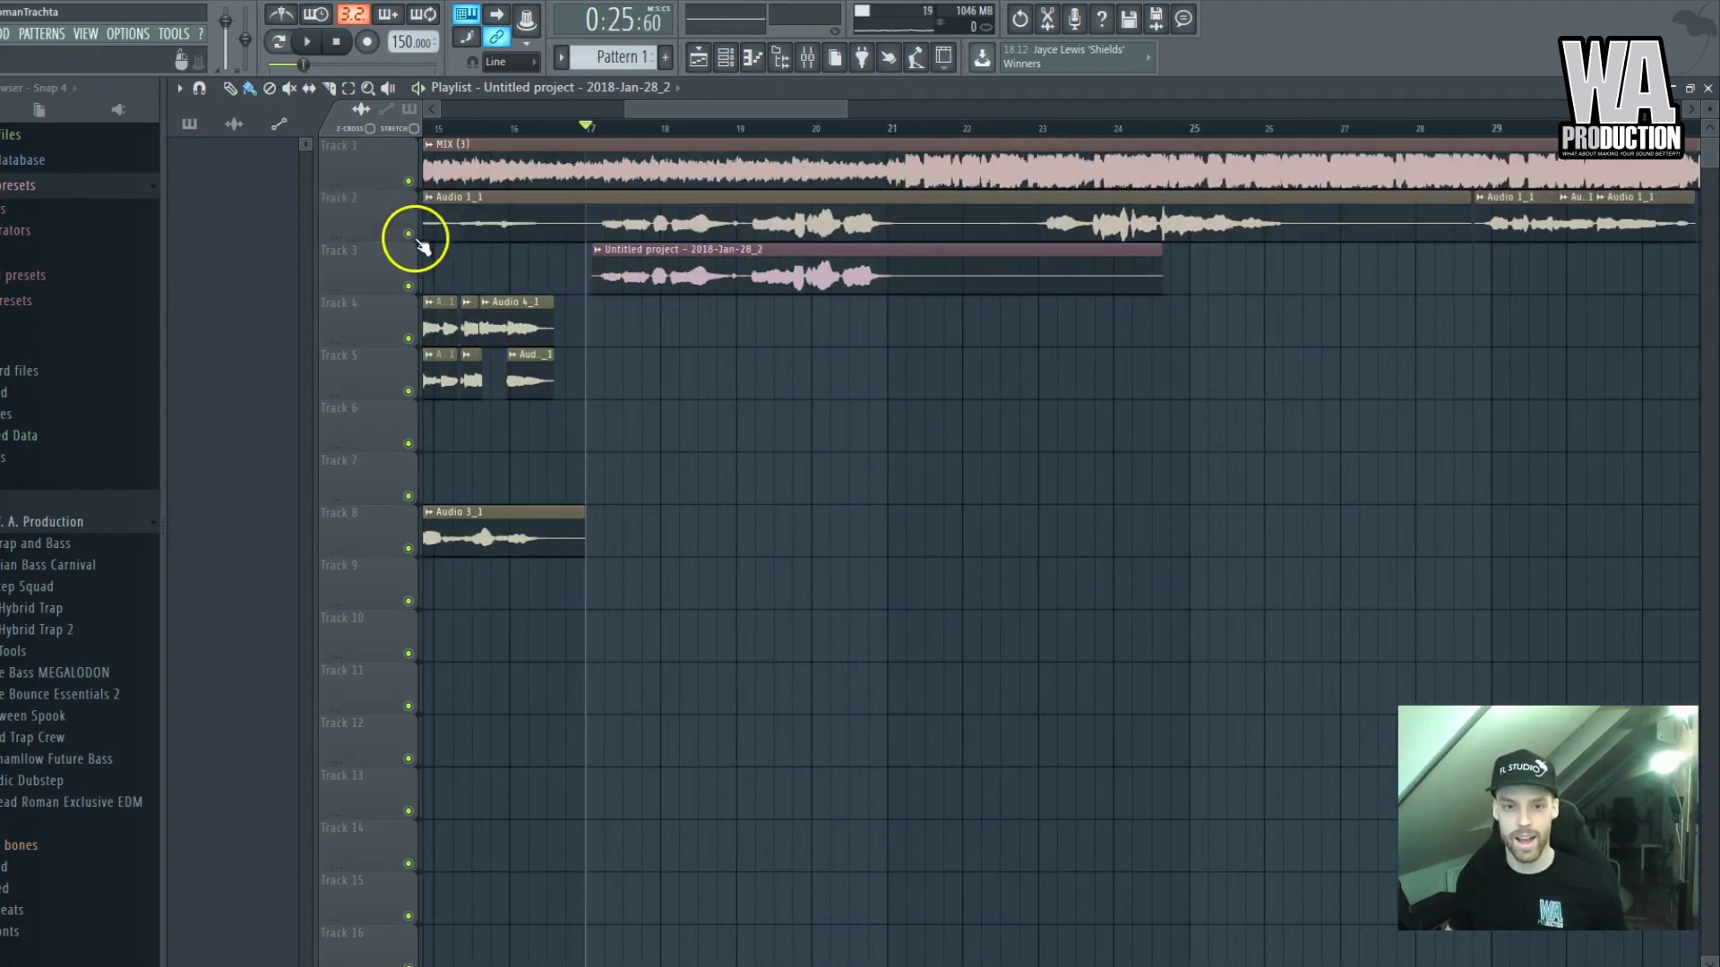
{"action": "left_click", "coordinate": [410, 289]}
{"action": "scroll", "coordinate": [729, 315], "scroll_direction": "up", "scroll_amount": 3}
{"action": "key", "text": "space"}
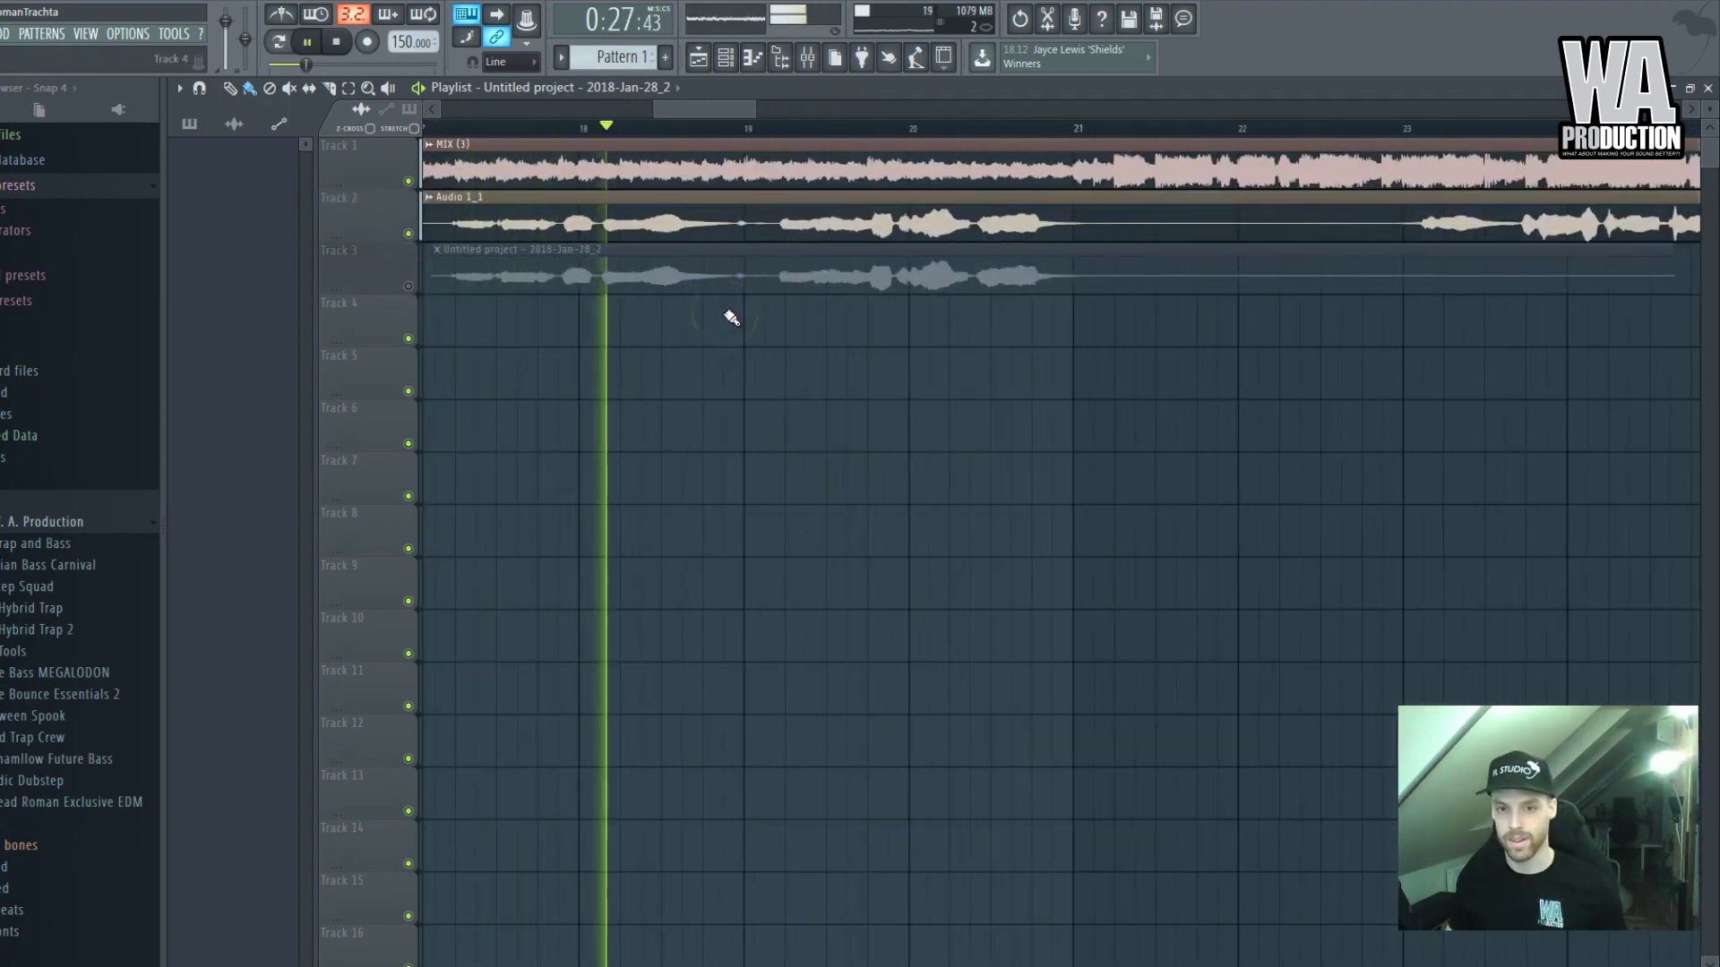
{"action": "key", "text": "space"}
{"action": "left_click_drag", "start_coordinate": [513, 293], "coordinate": [576, 249]}
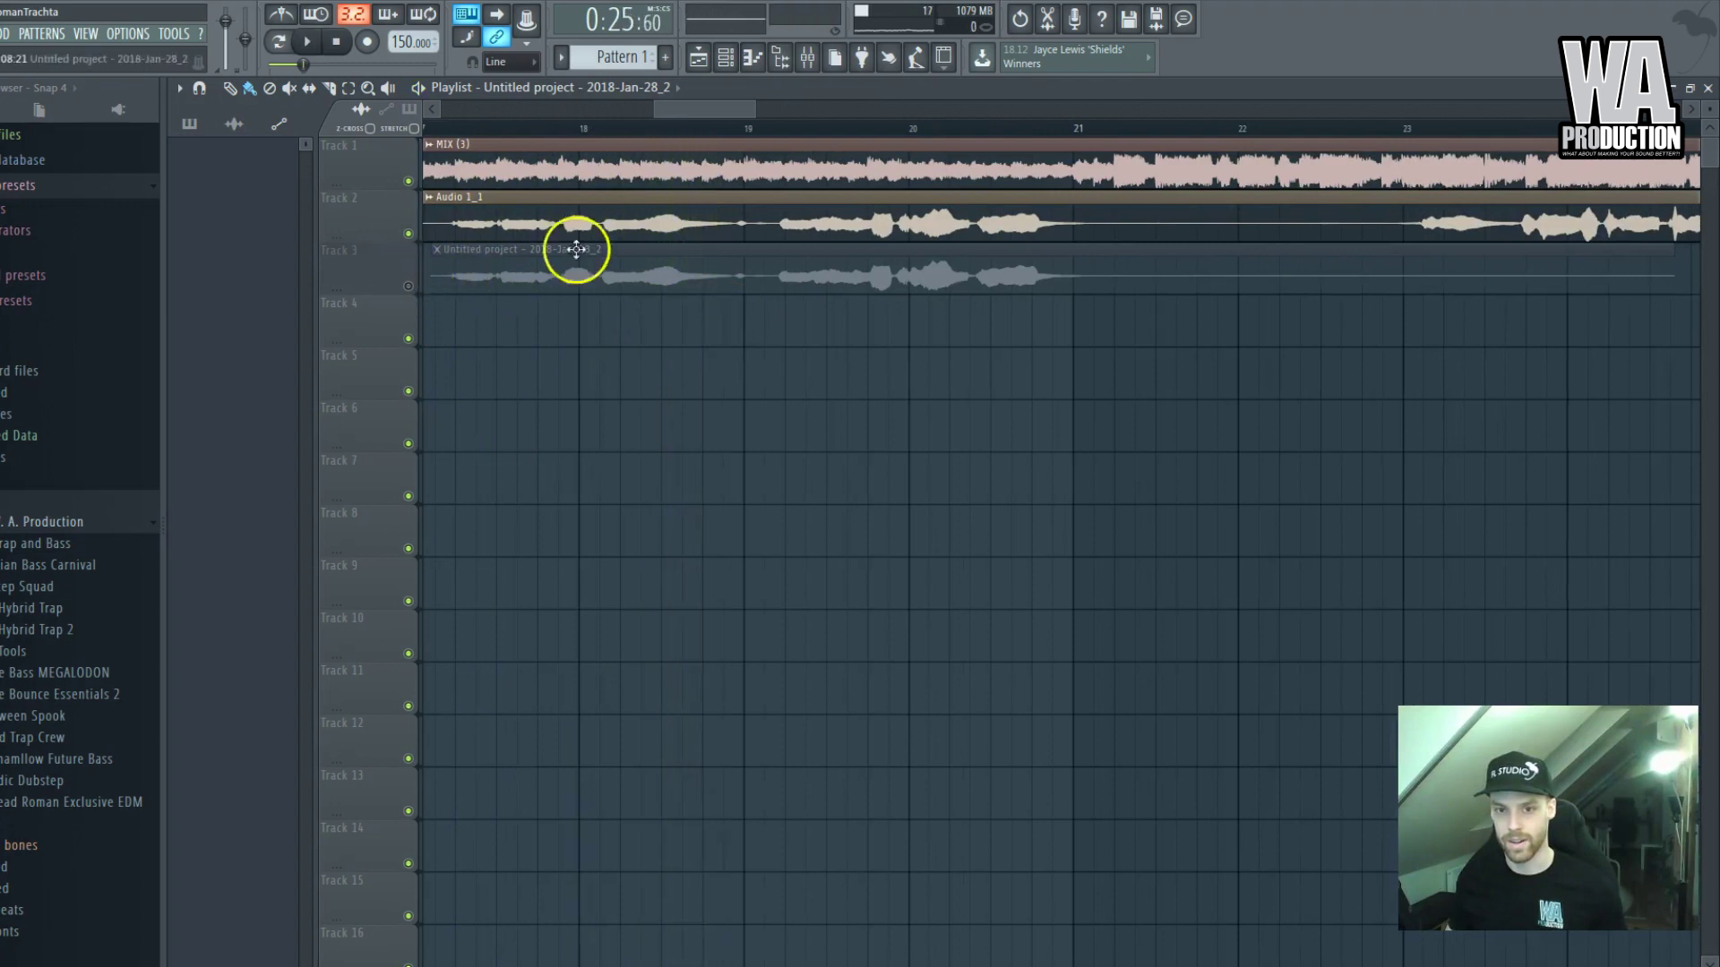
{"action": "left_click", "coordinate": [775, 131]}
{"action": "key", "text": "space"}
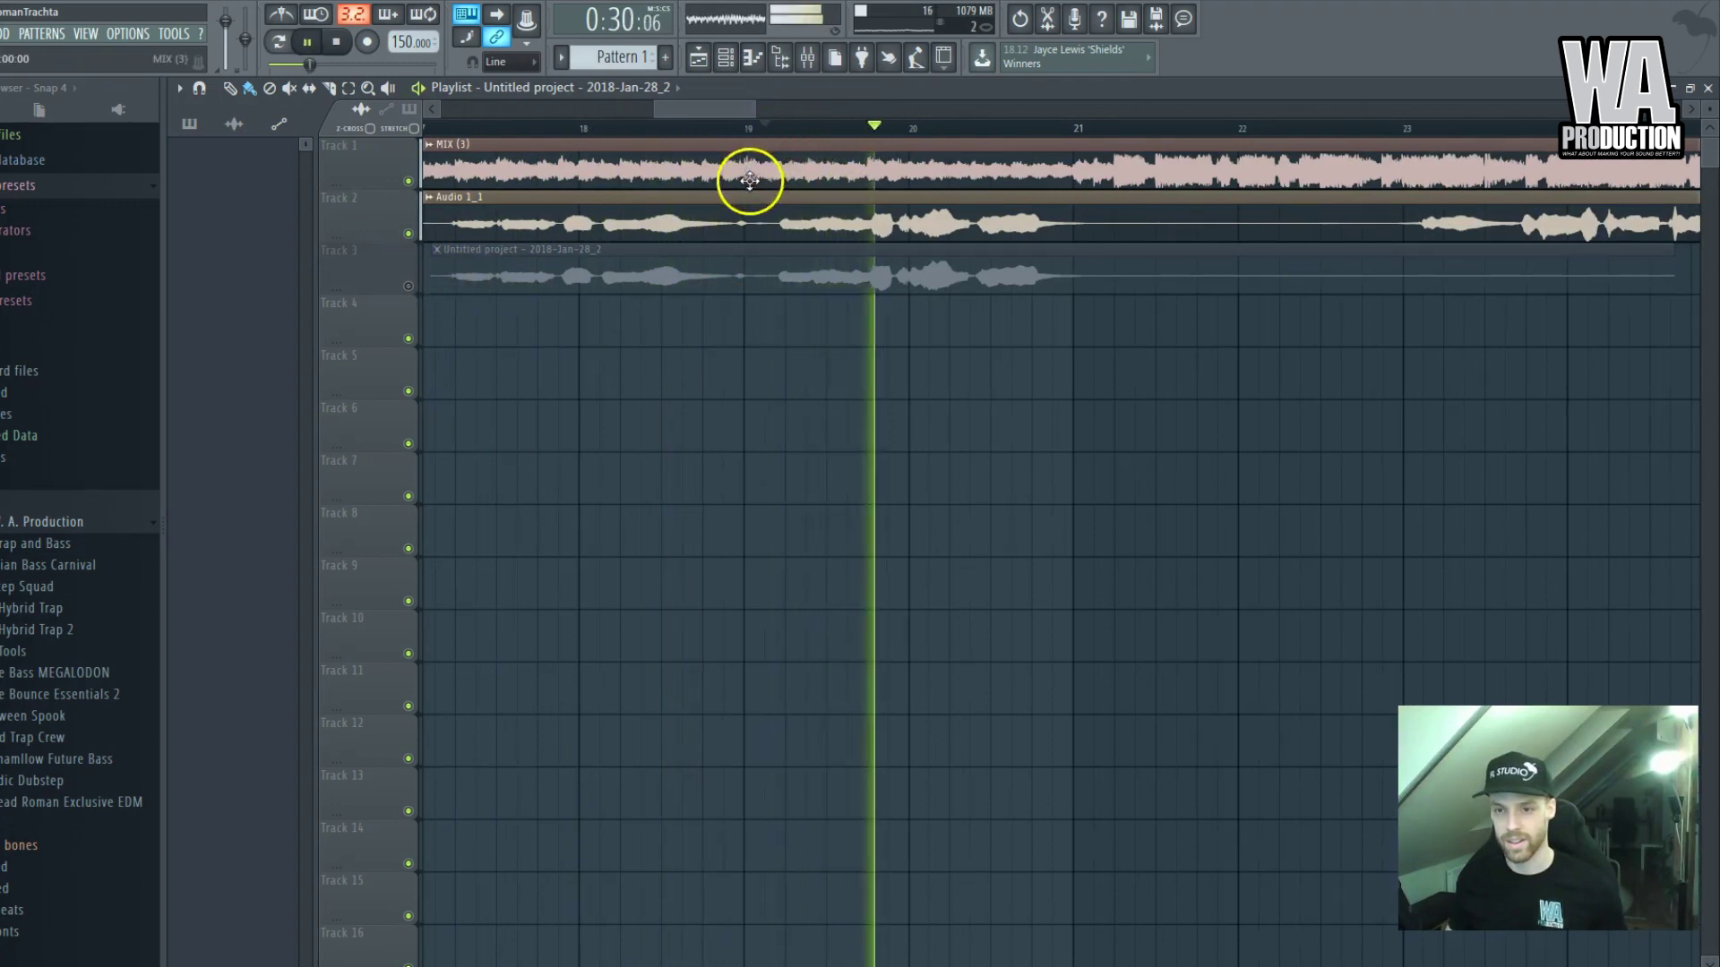
Switch back to the edited vocal by muting Track 2 and unmuting Track 3, and play it from around bar 19
{"action": "left_click", "coordinate": [407, 235]}
{"action": "left_click", "coordinate": [408, 286]}
{"action": "key", "text": "space"}
{"action": "key", "text": "space"}
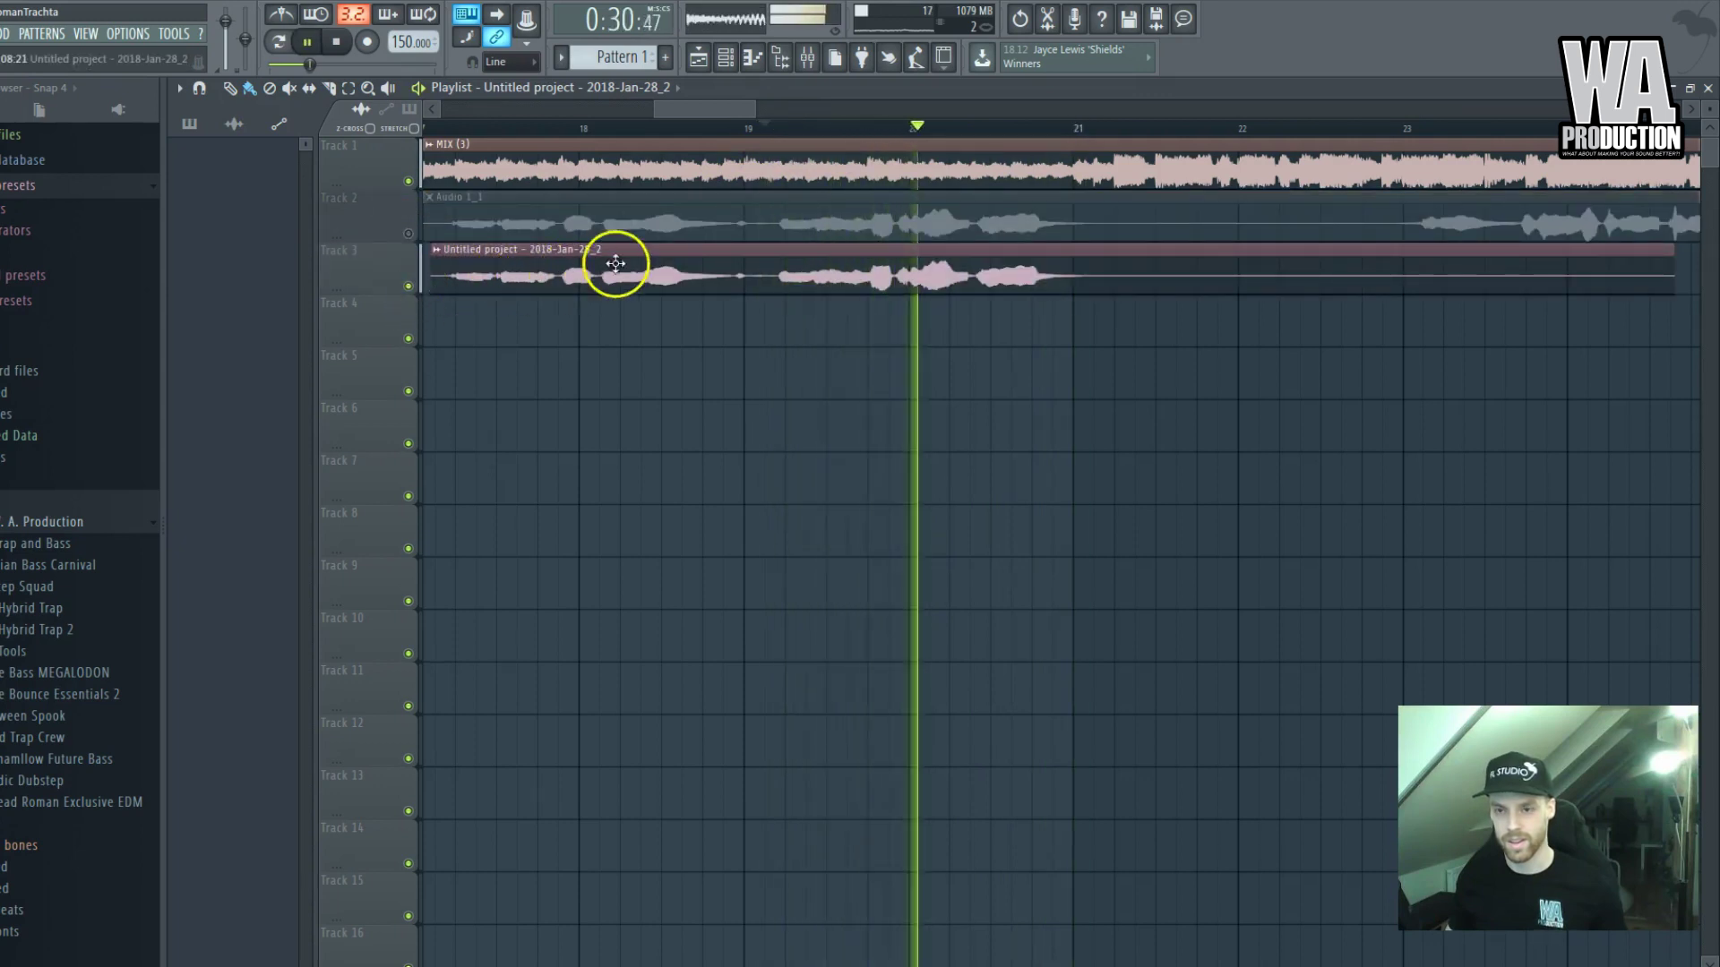
{"action": "scroll", "coordinate": [699, 254], "scroll_direction": "down", "scroll_amount": 2}
{"action": "scroll", "coordinate": [698, 257], "scroll_direction": "down", "scroll_amount": 3}
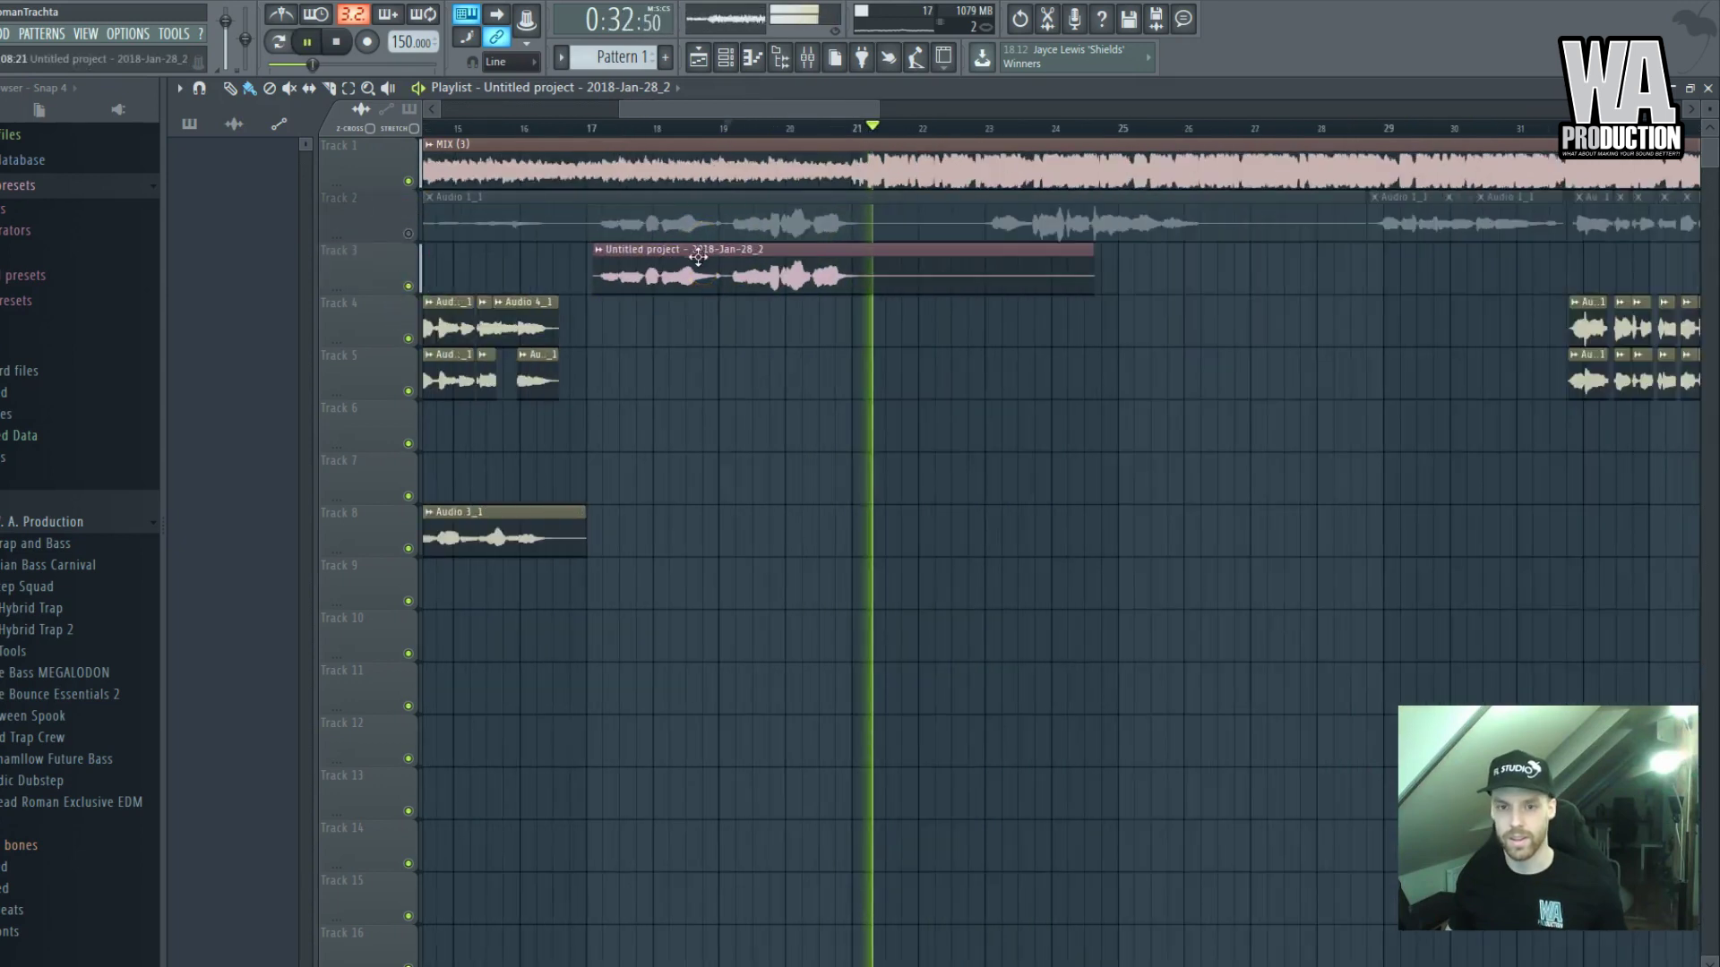
{"action": "scroll", "coordinate": [697, 257], "scroll_direction": "down", "scroll_amount": 1}
{"action": "key", "text": "space"}
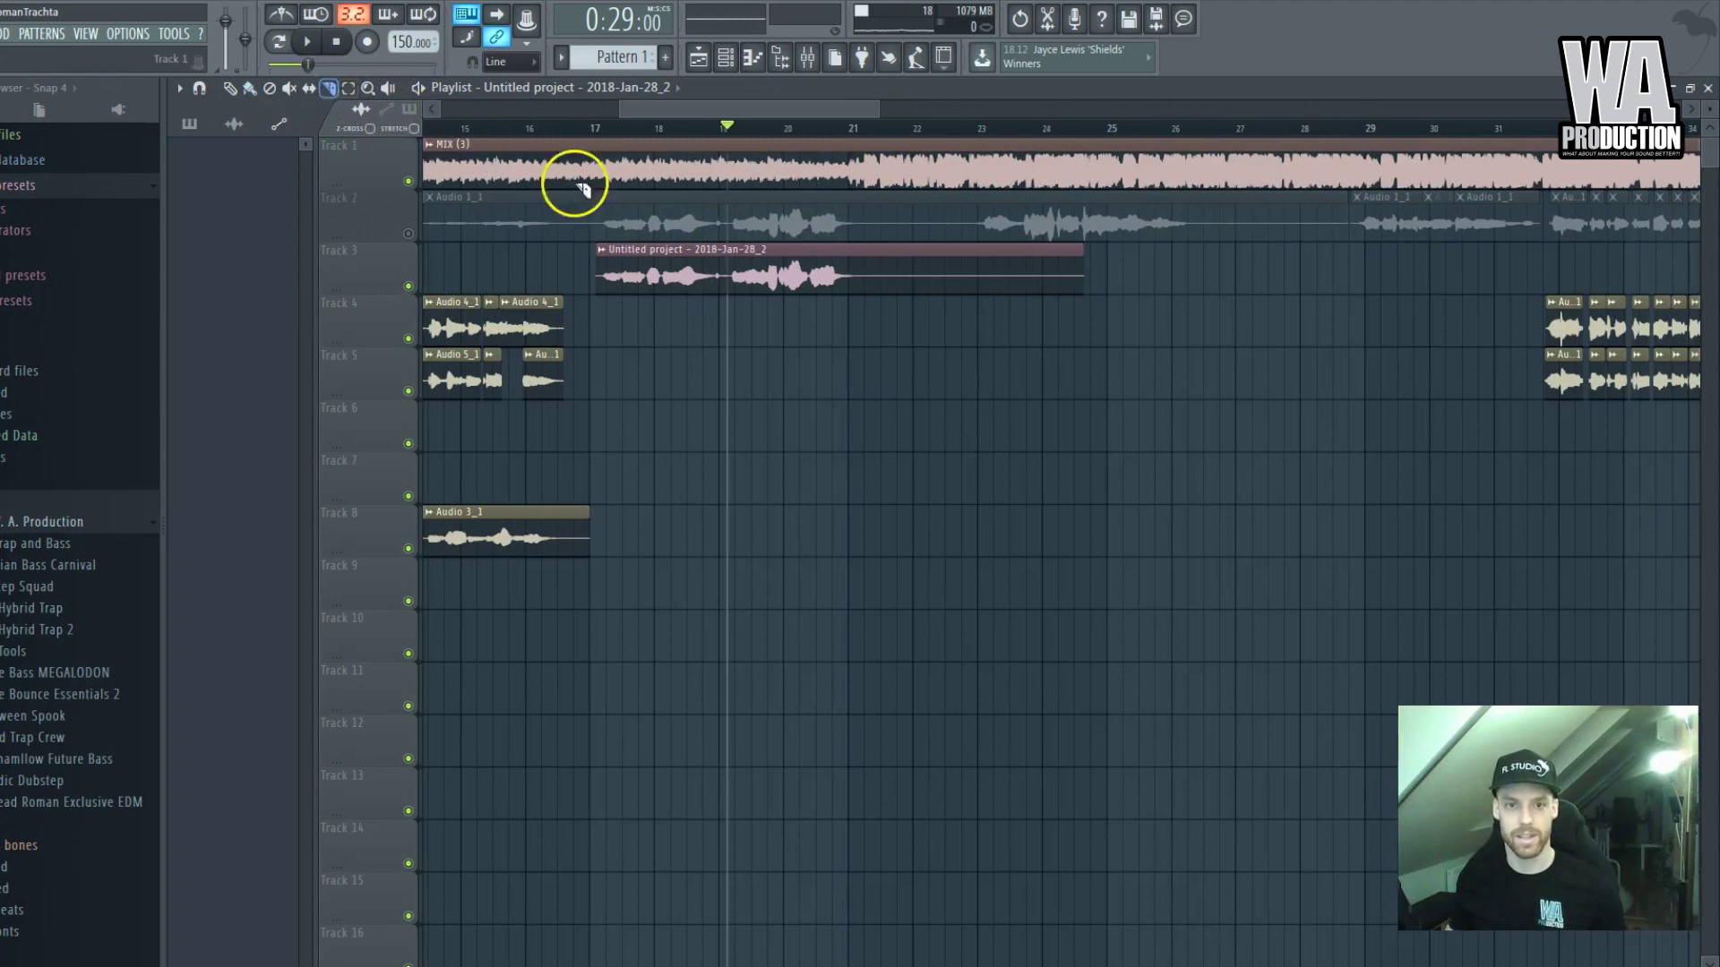
Remove the part of Audio 1_1 on Track 2 between bar 17 and about bar 21.5 and unmute Track 2
{"action": "left_click", "coordinate": [229, 88]}
{"action": "scroll", "coordinate": [671, 222], "scroll_direction": "down", "scroll_amount": 3}
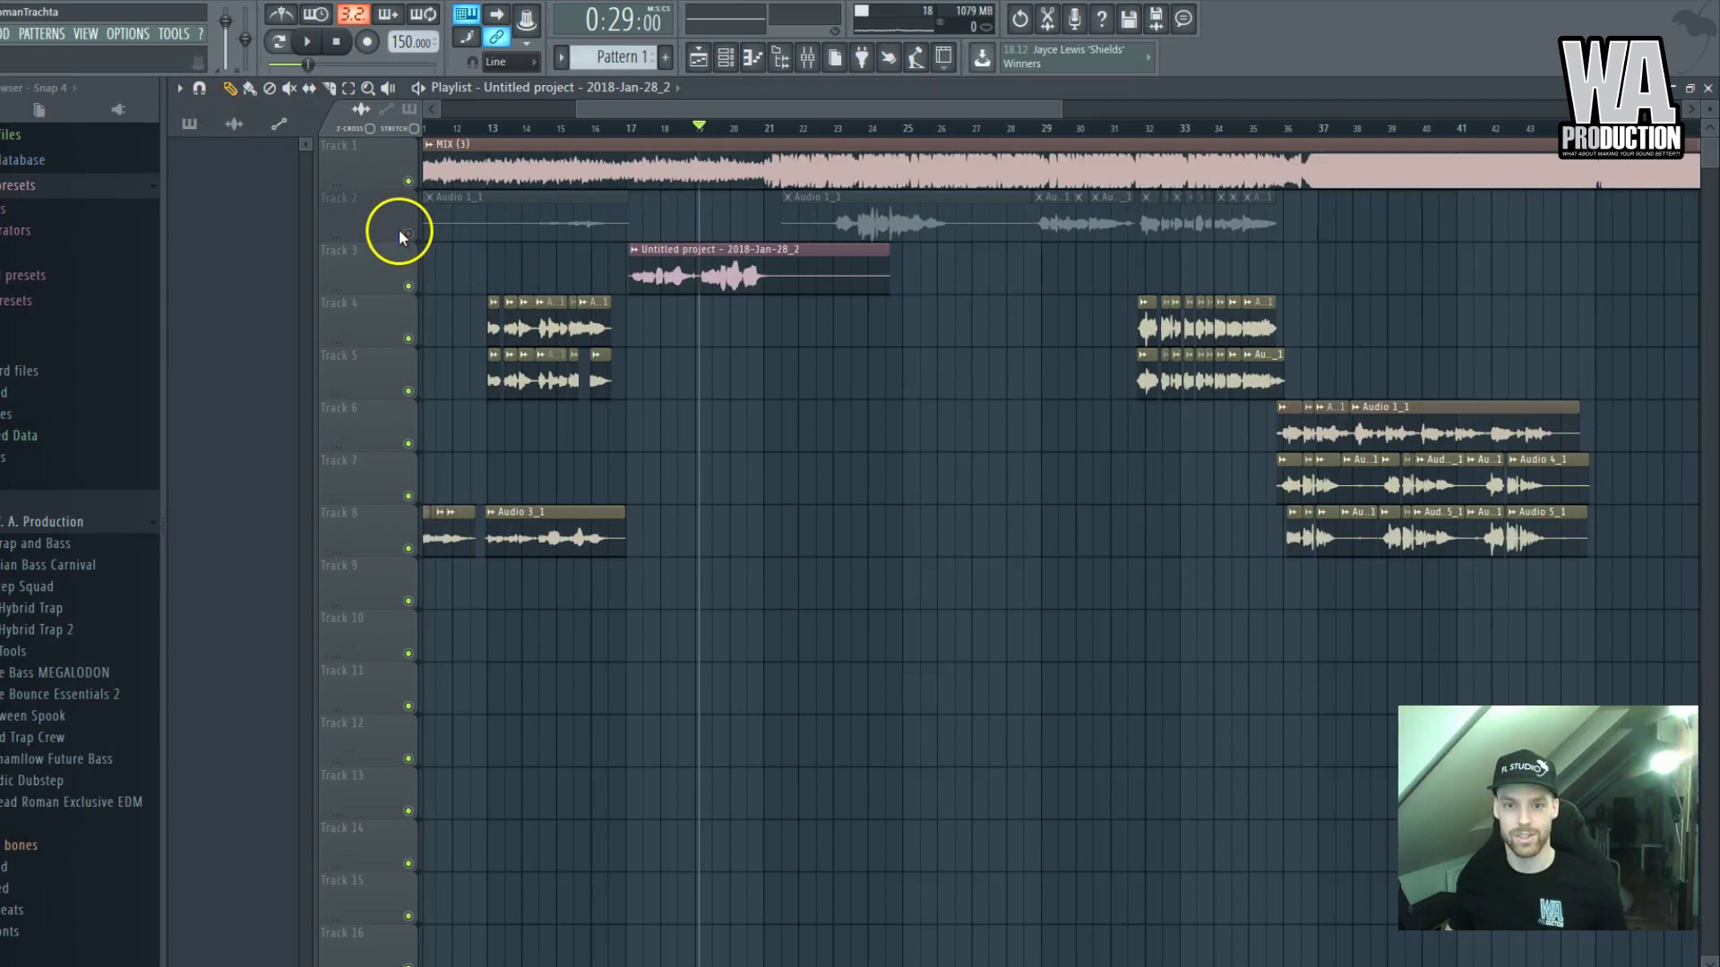
{"action": "scroll", "coordinate": [439, 251], "scroll_direction": "down", "scroll_amount": 3}
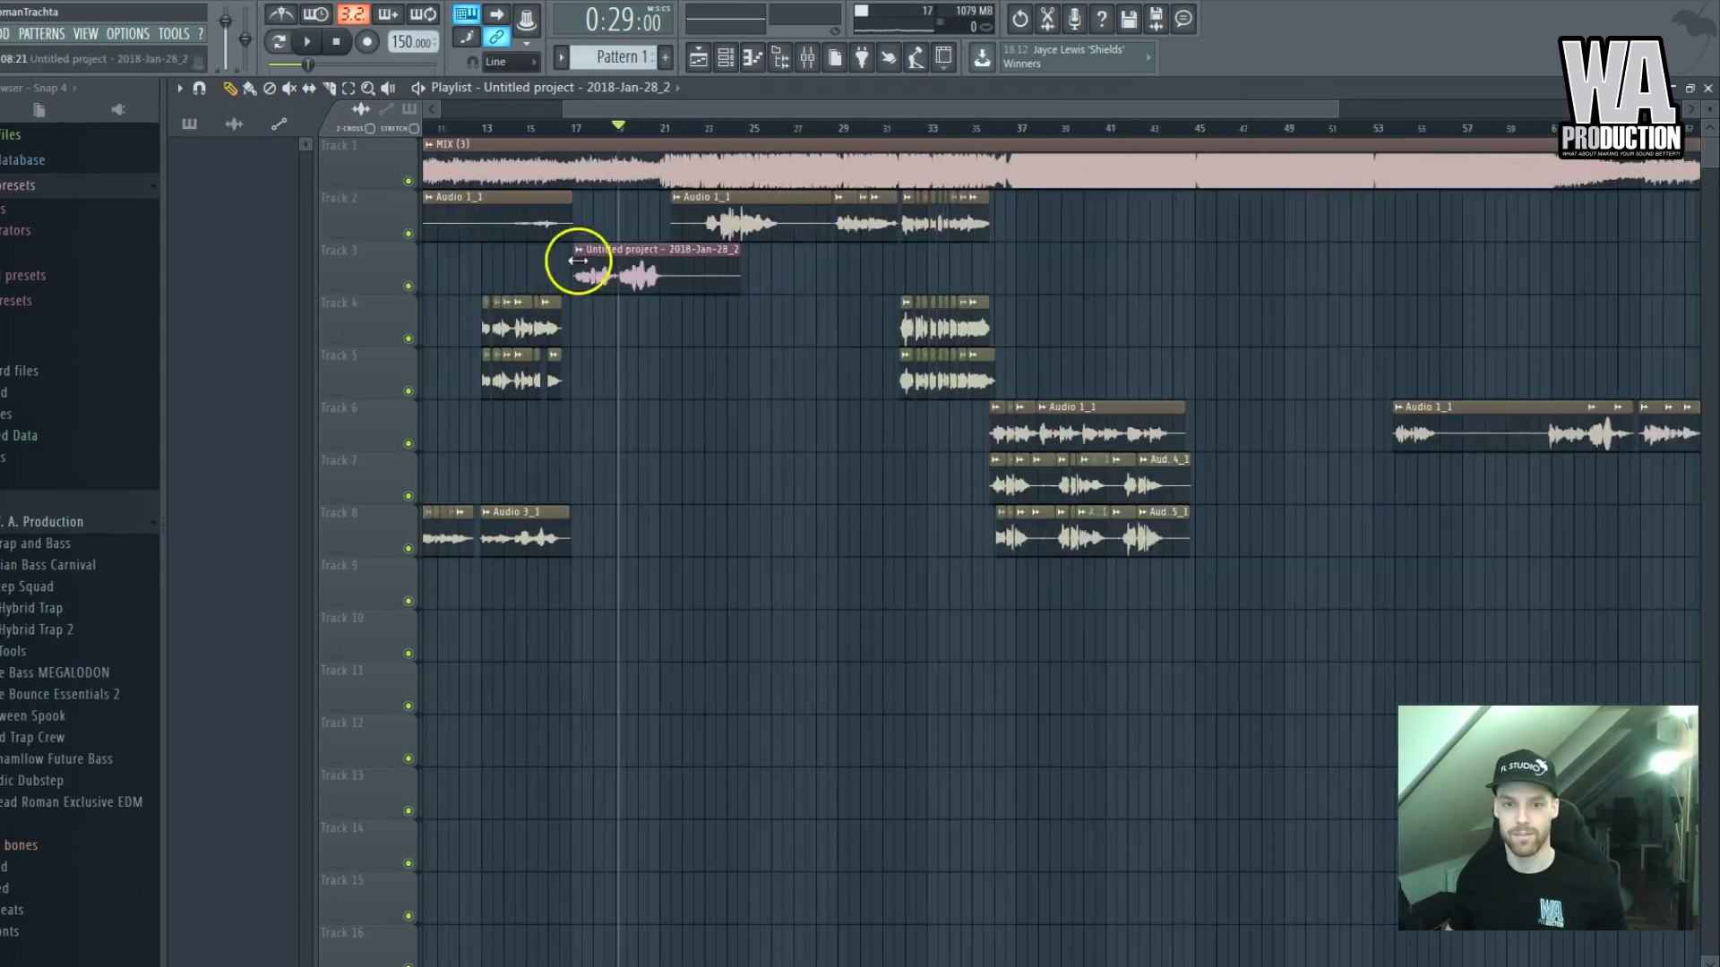
Play the arrangement past the edited phrase and trim the end of the Track 3 clip to about bar 22
{"action": "scroll", "coordinate": [578, 260], "scroll_direction": "up", "scroll_amount": 4}
{"action": "key", "text": "space"}
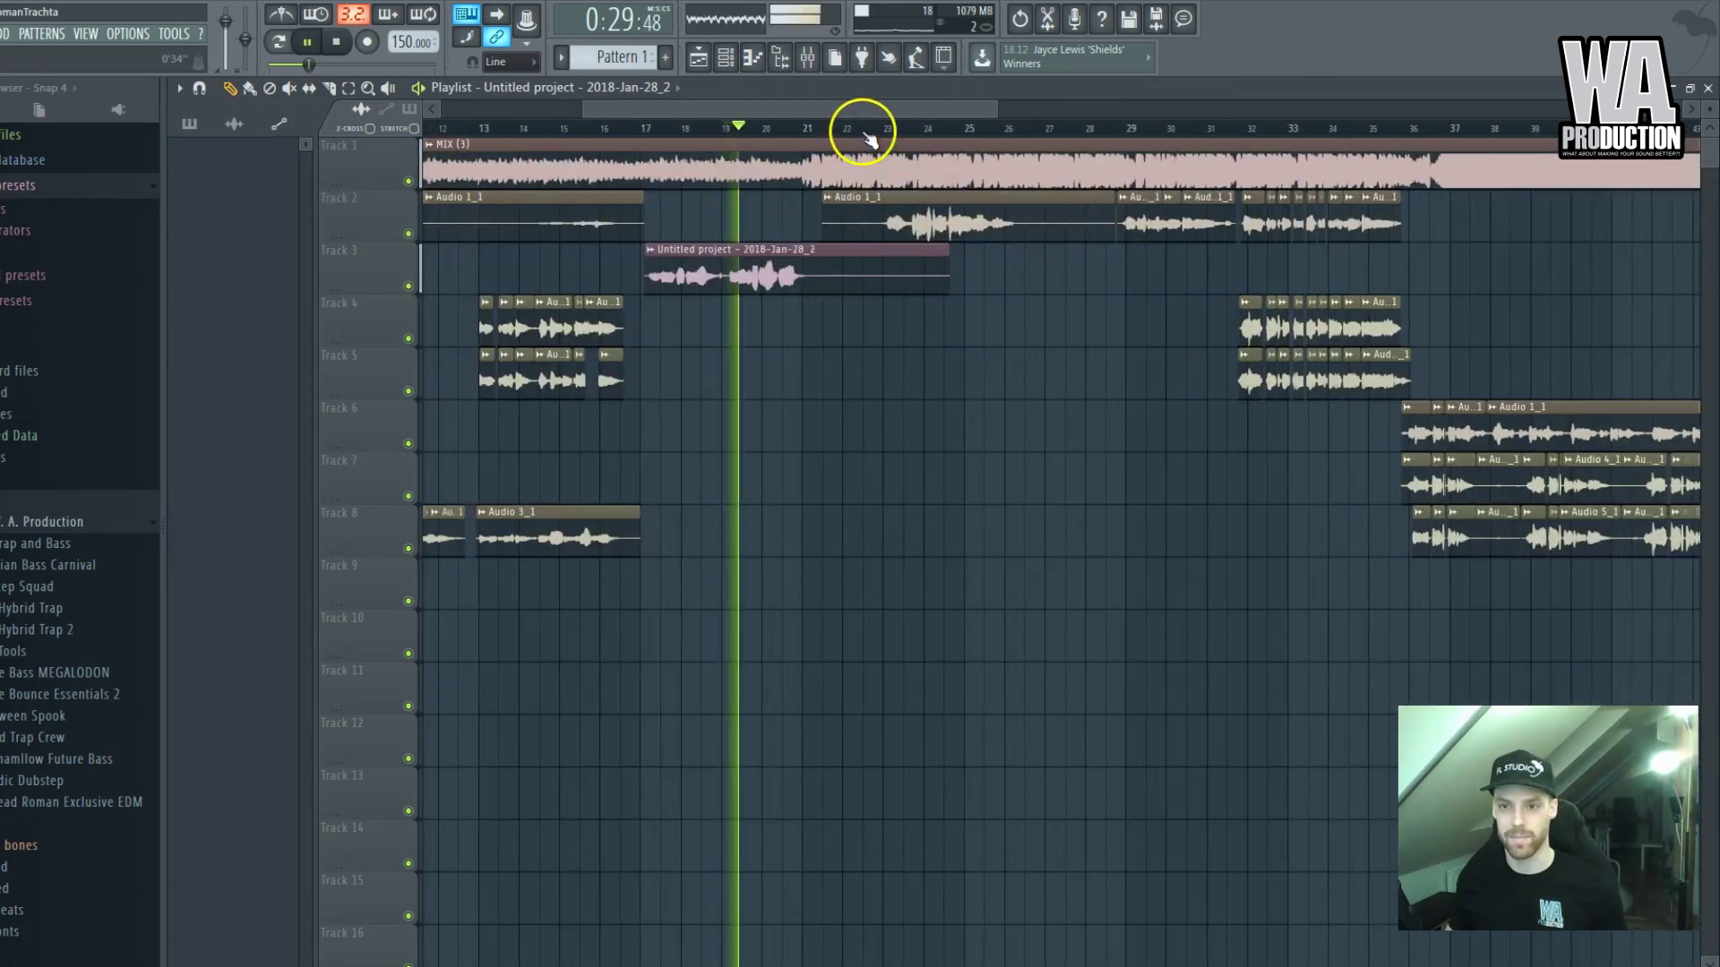
{"action": "left_click", "coordinate": [862, 128]}
{"action": "left_click_drag", "start_coordinate": [948, 247], "coordinate": [843, 259]}
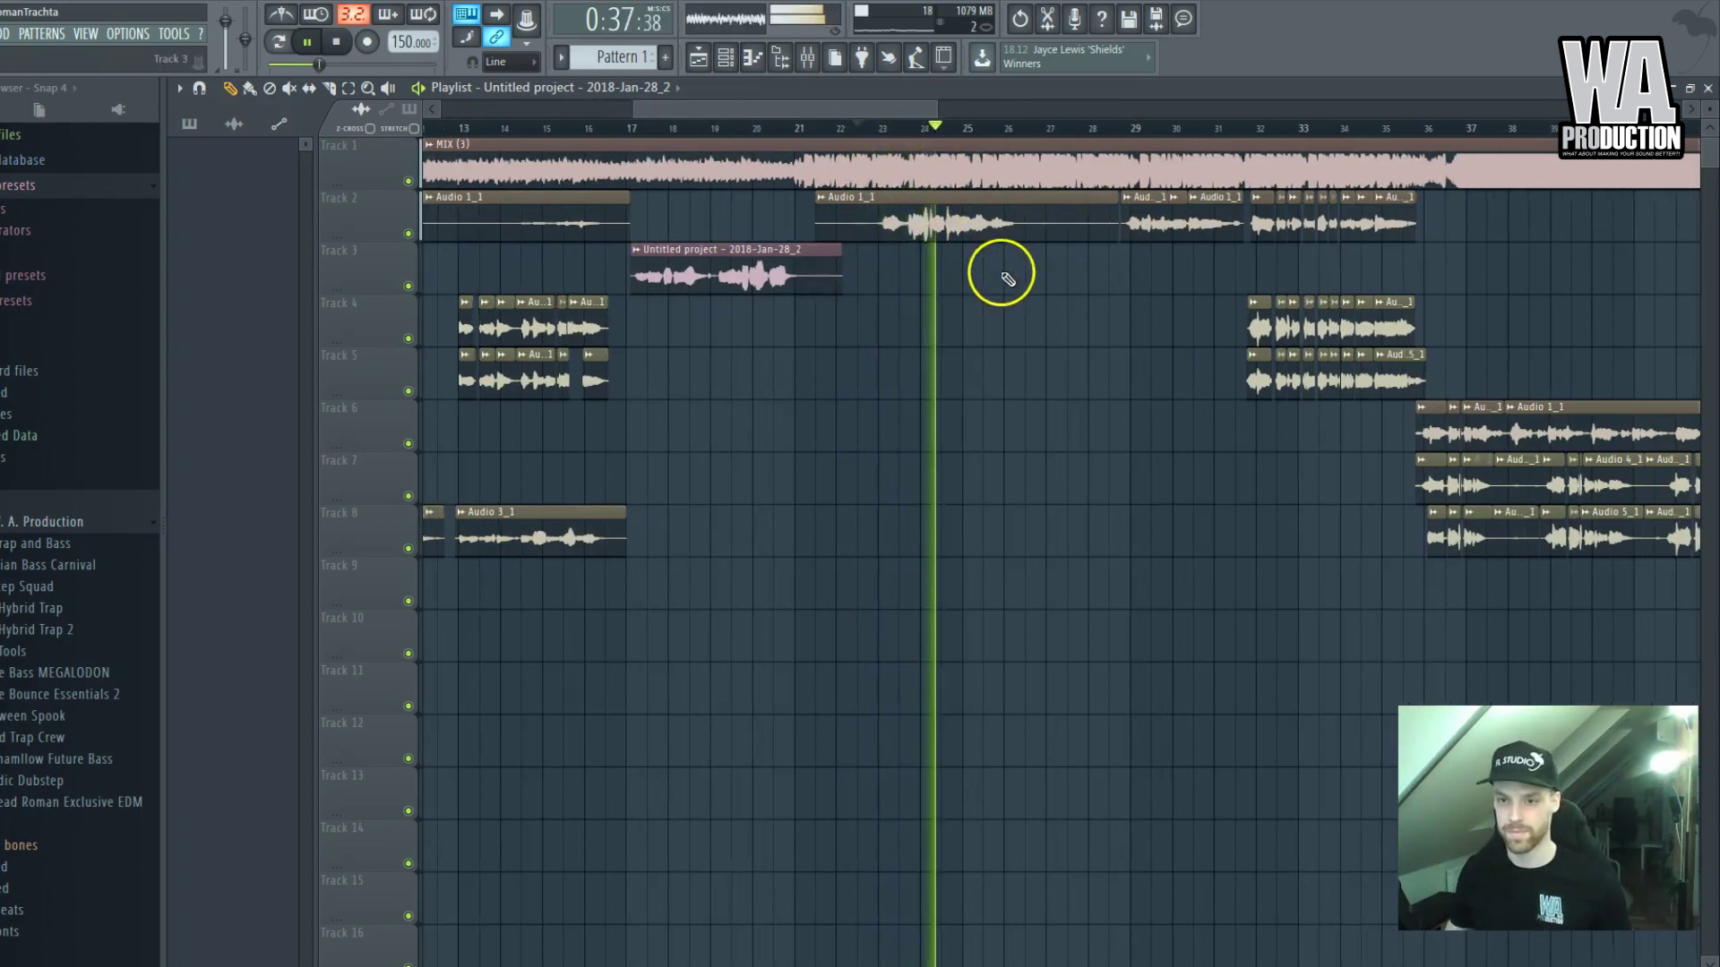
{"action": "scroll", "coordinate": [1008, 278], "scroll_direction": "up", "scroll_amount": 3}
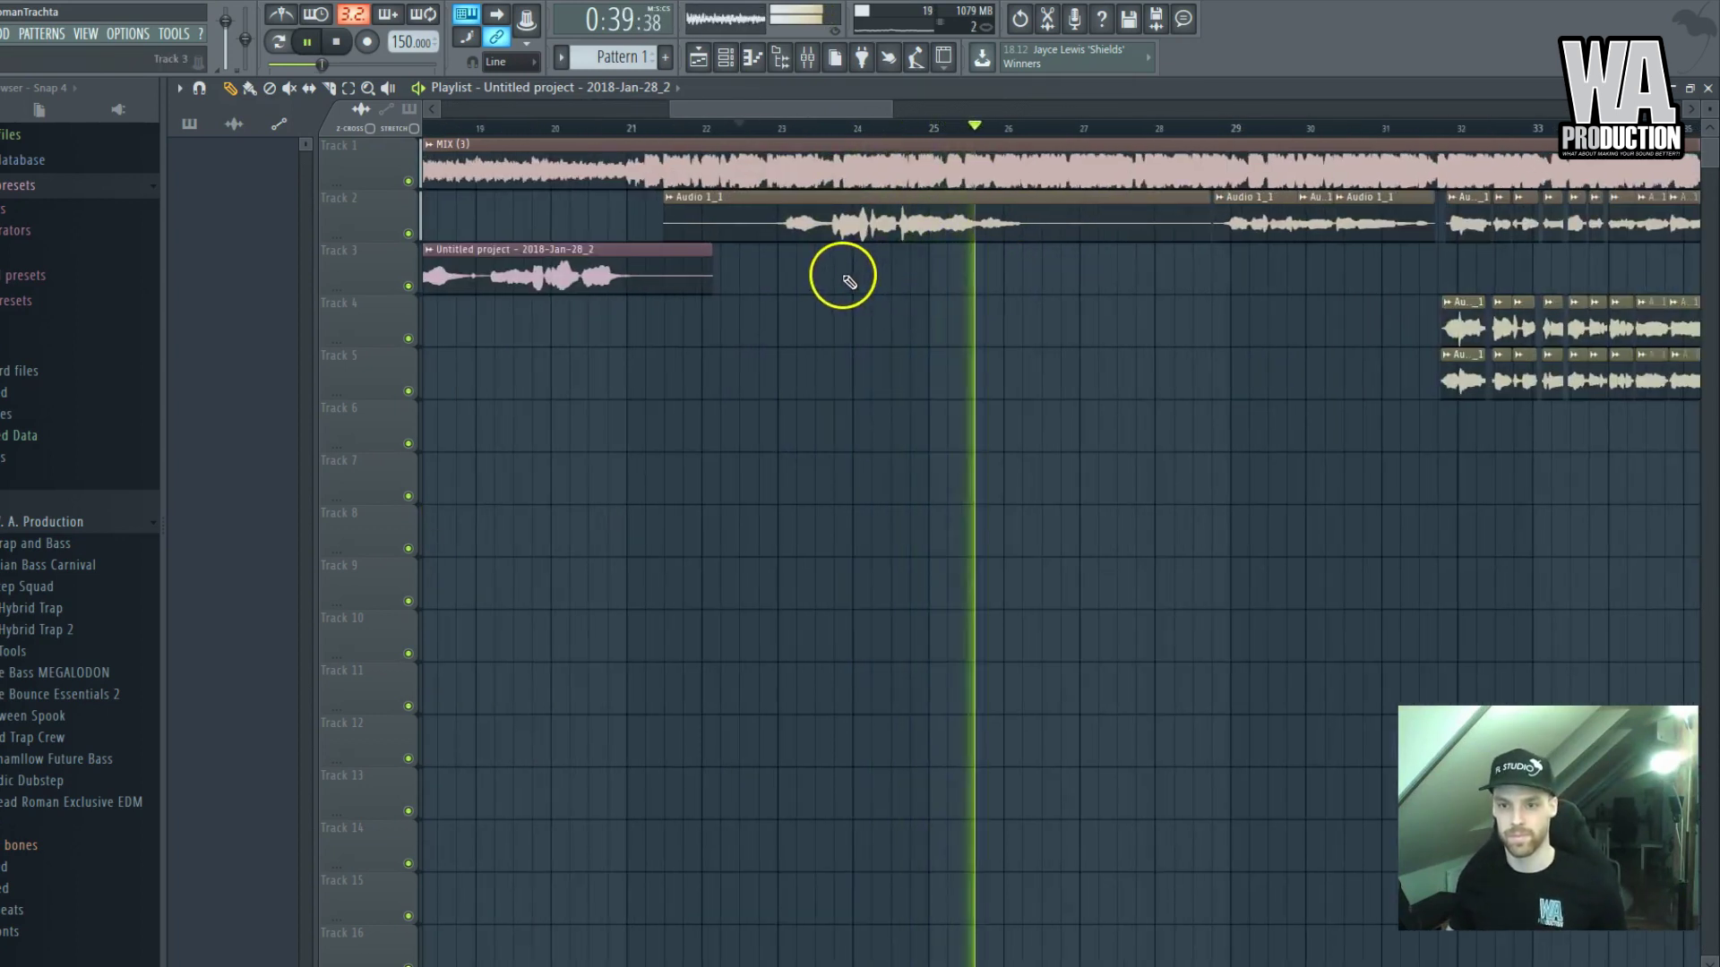
{"action": "key", "text": "space"}
Select the time range from bar 23 to just after bar 26, around the following vocal phrase on Track 2
{"action": "scroll", "coordinate": [858, 274], "scroll_direction": "down", "scroll_amount": 2}
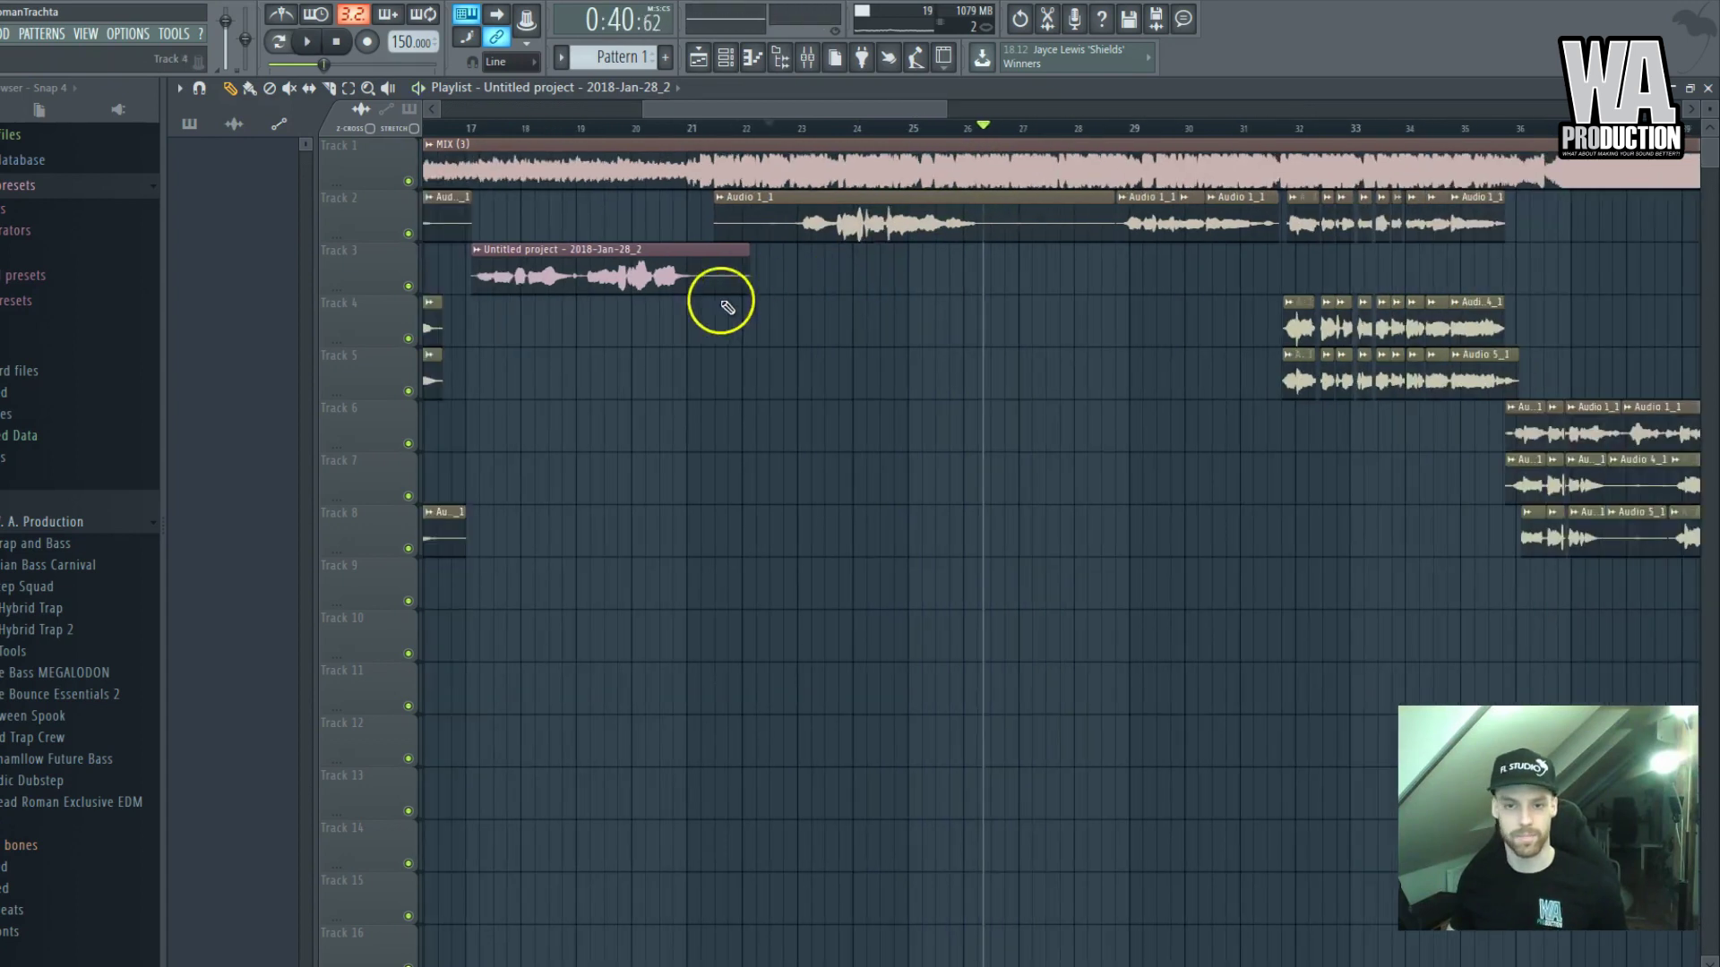
{"action": "double_click", "coordinate": [916, 208]}
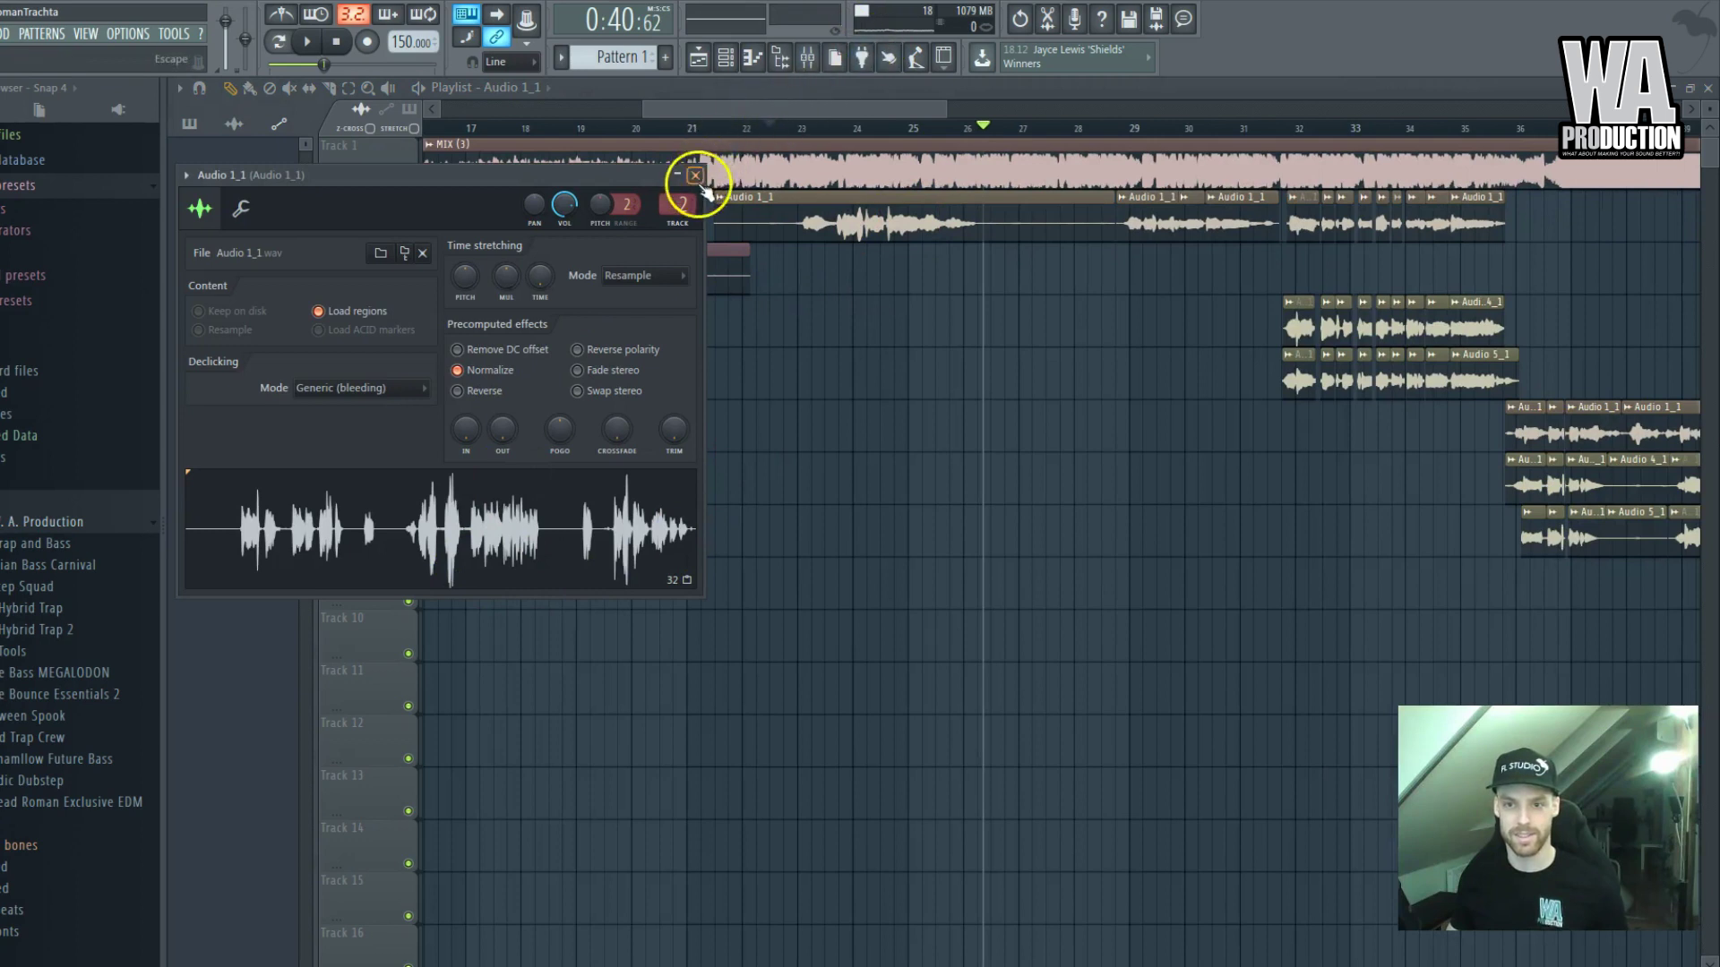
{"action": "left_click", "coordinate": [695, 176]}
{"action": "scroll", "coordinate": [905, 161], "scroll_direction": "up", "scroll_amount": 3}
{"action": "left_click_drag", "start_coordinate": [671, 127], "coordinate": [1064, 134]}
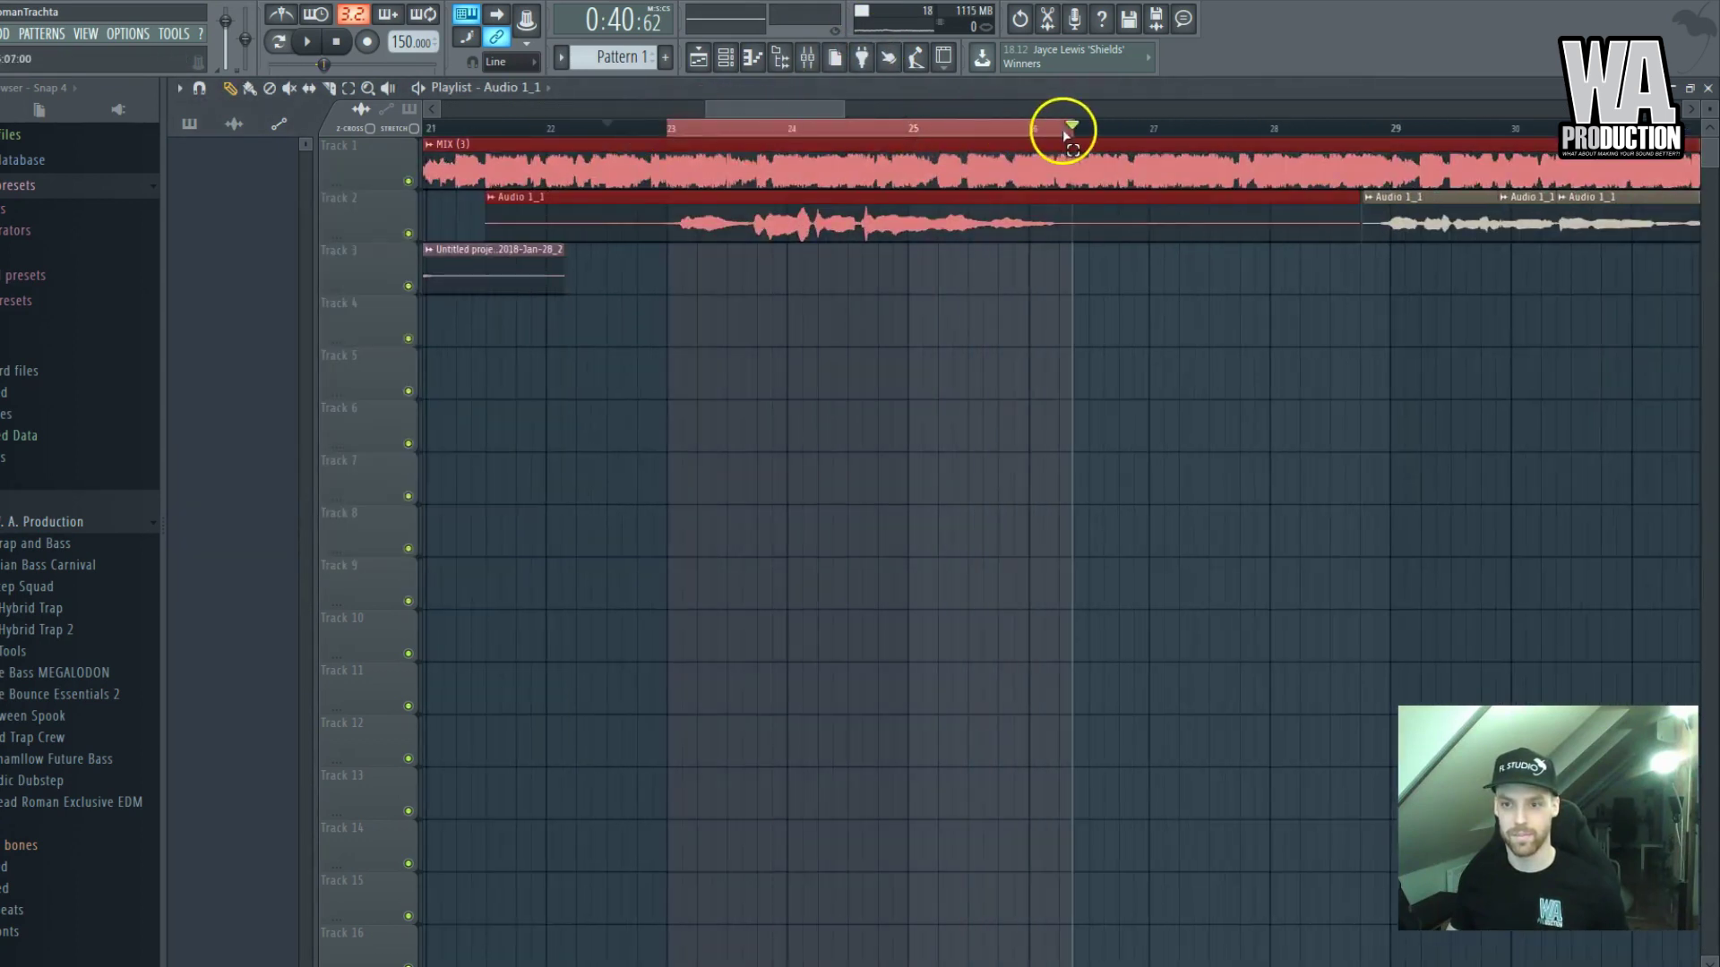
Arm Edison on the Master track, mute the MIX, and record the selected vocal phrase by playing from bar 23
{"action": "left_click", "coordinate": [806, 55]}
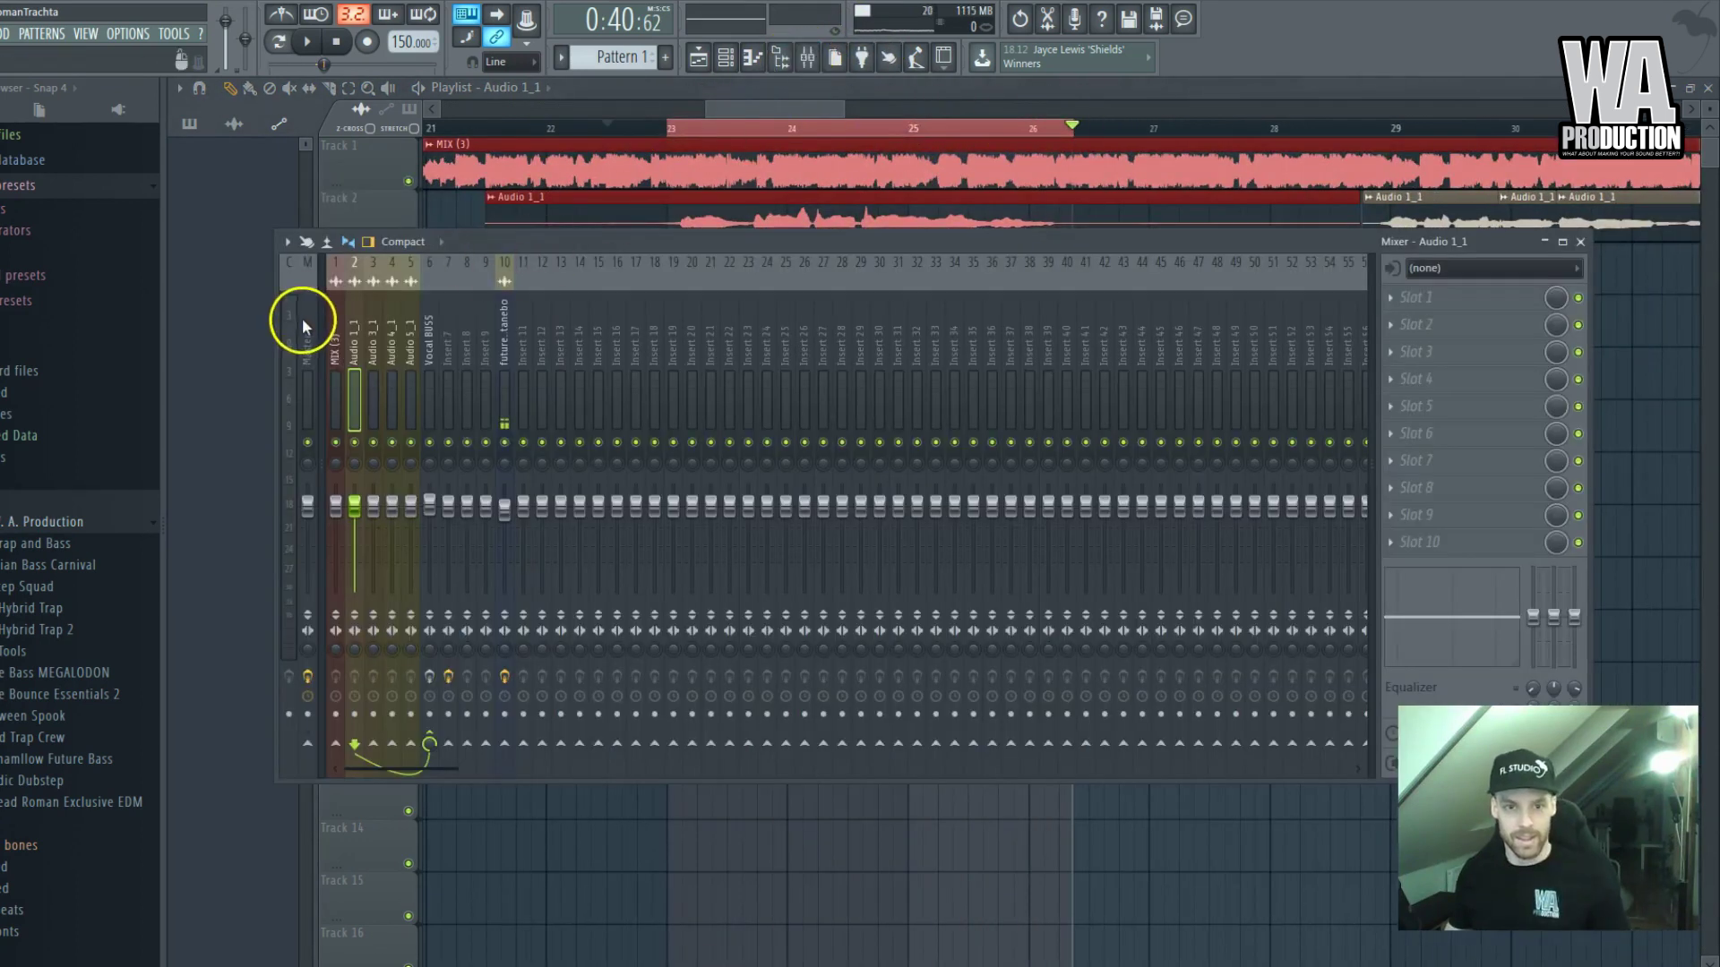
{"action": "left_click", "coordinate": [1425, 331]}
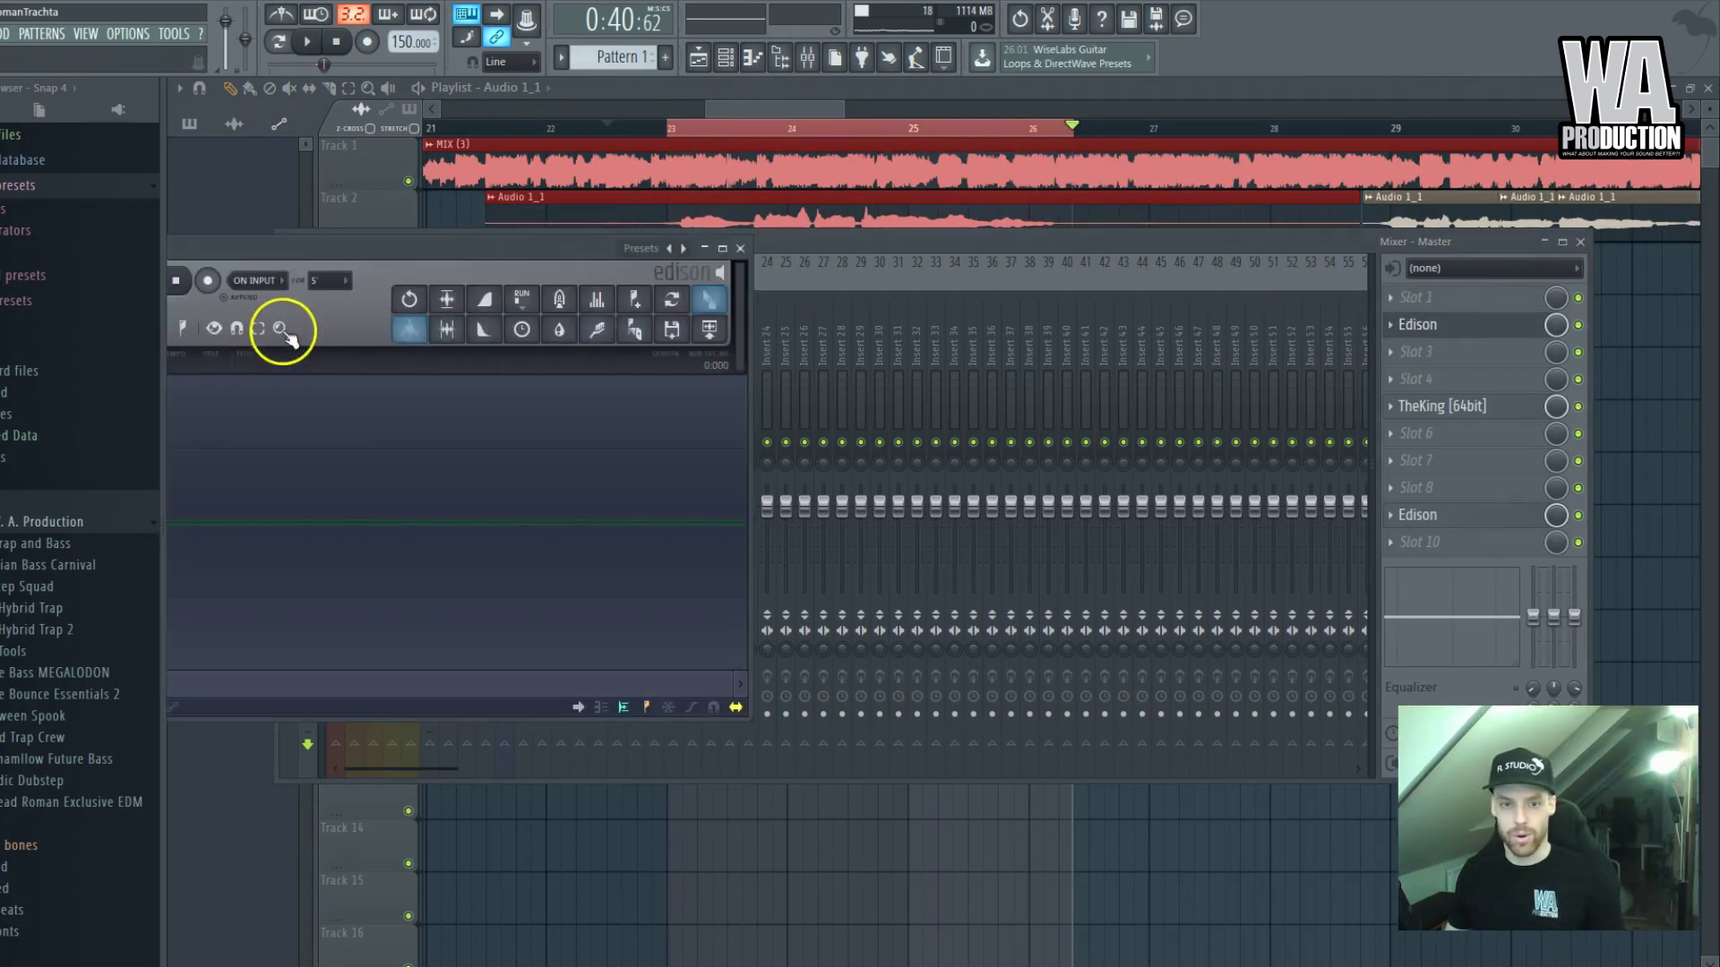
{"action": "left_click", "coordinate": [316, 308]}
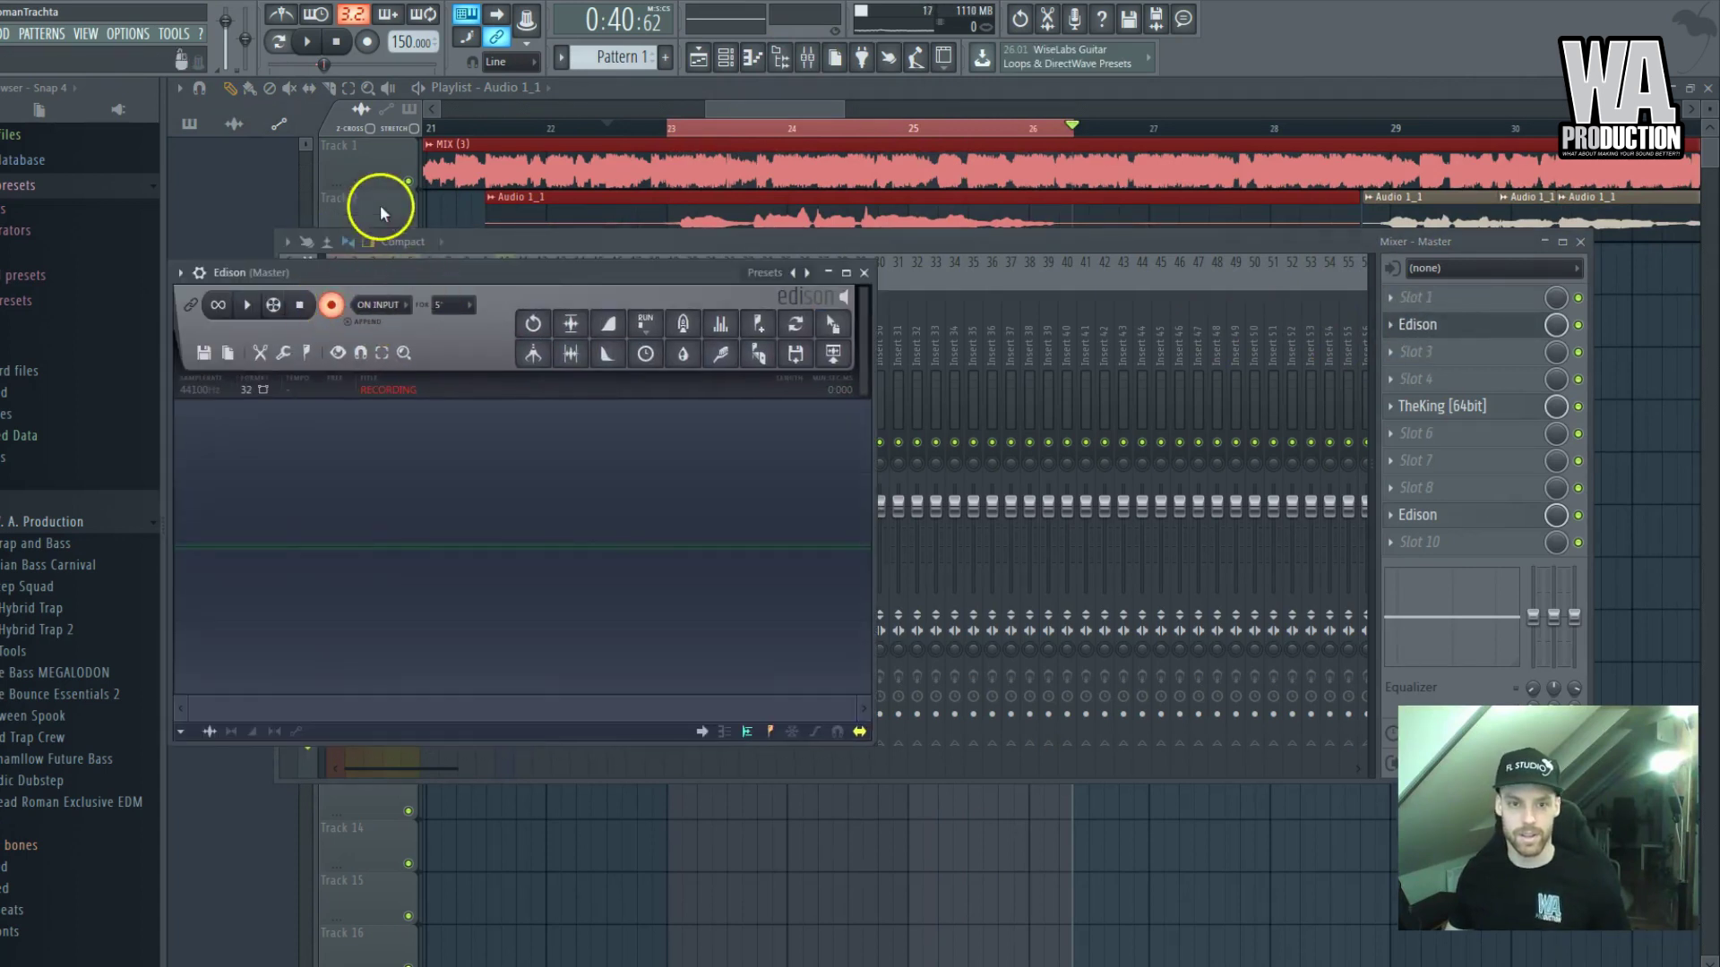
{"action": "left_click", "coordinate": [410, 181]}
{"action": "left_click", "coordinate": [674, 125]}
{"action": "key", "text": "space"}
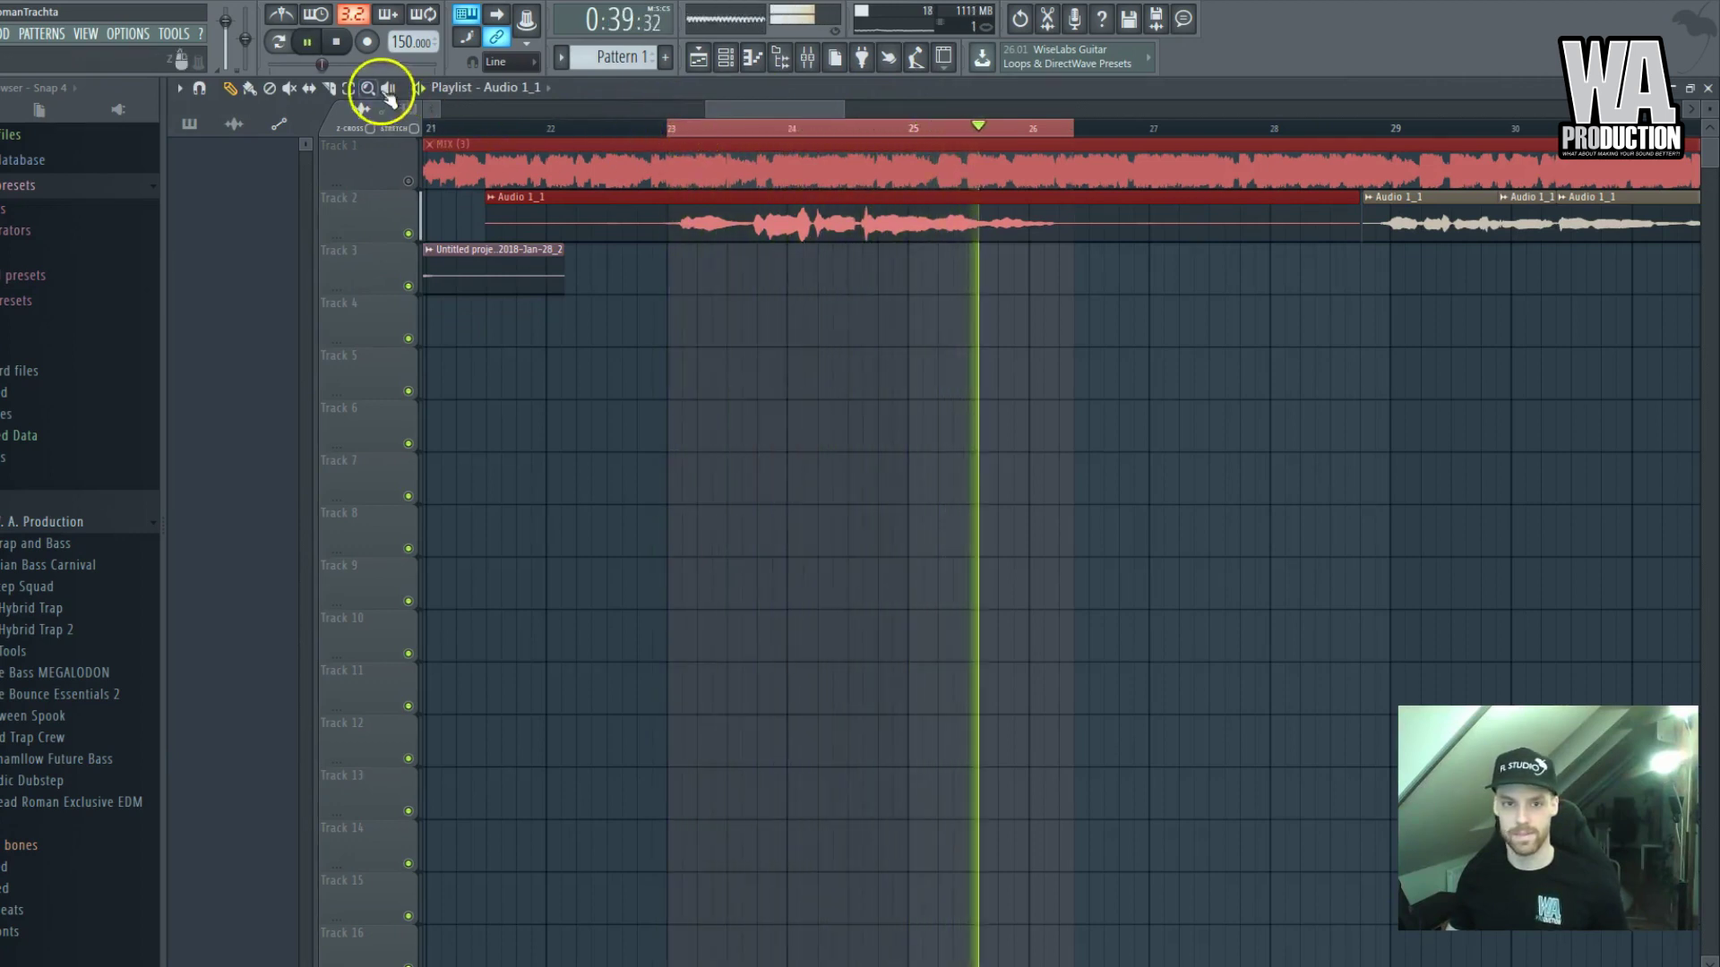
{"action": "left_click", "coordinate": [338, 42]}
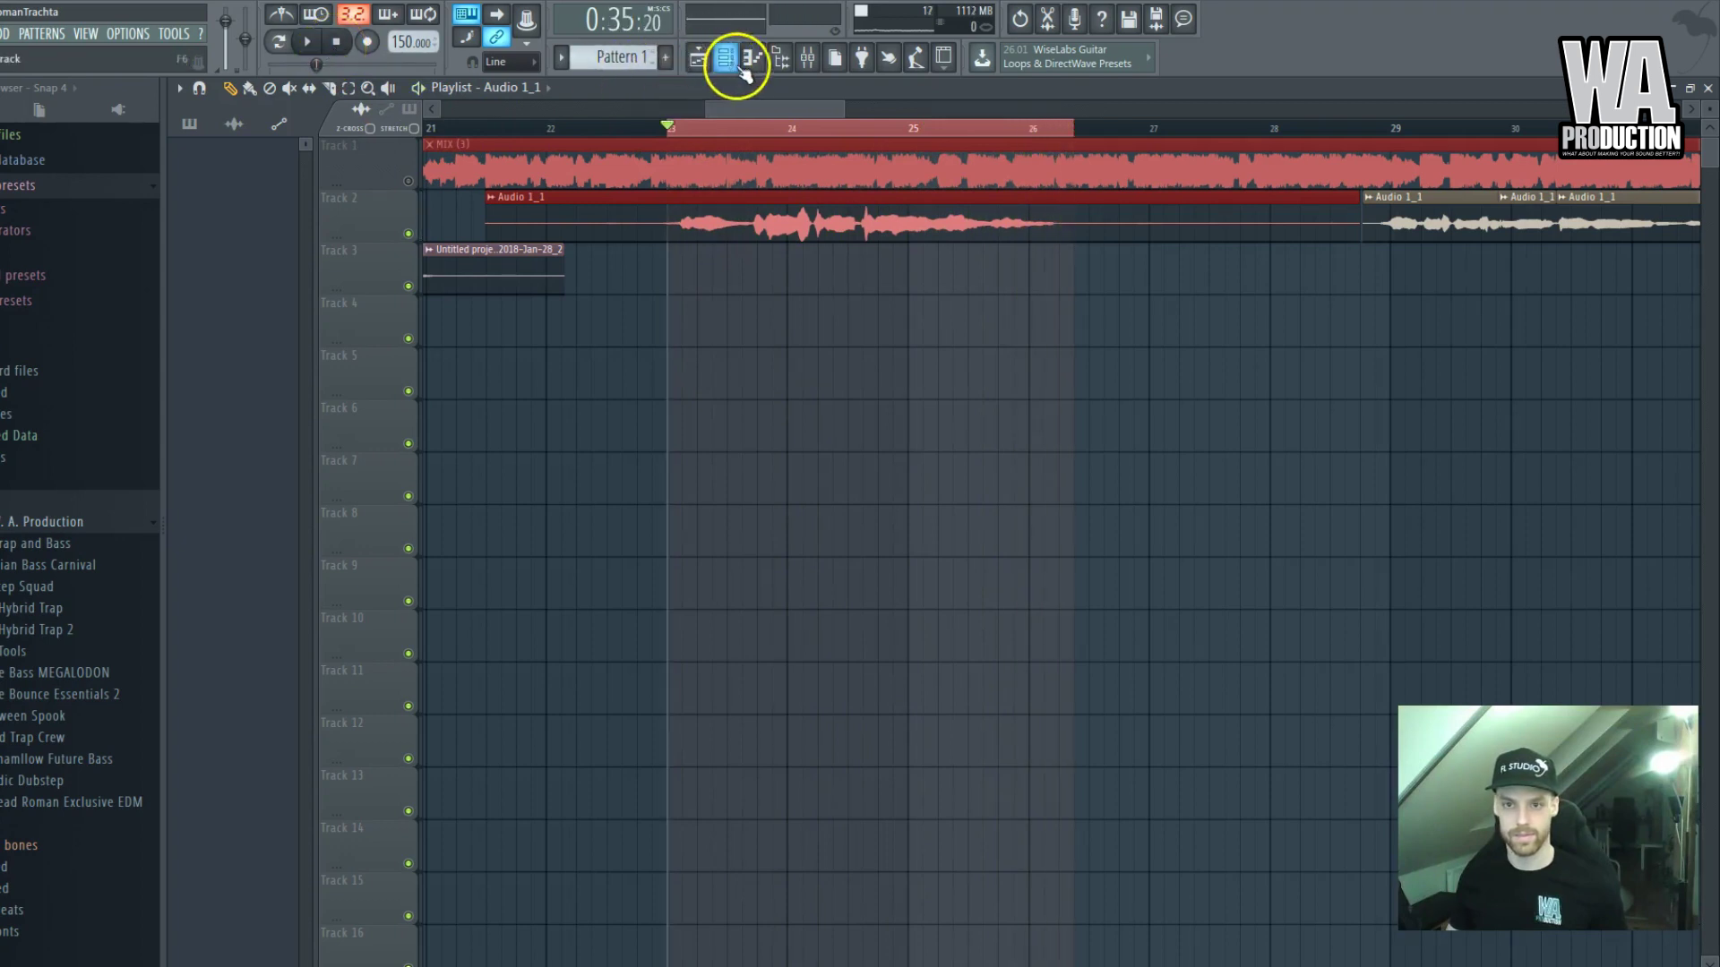
Reopen Edison on the Master track and select the entire recorded phrase
{"action": "left_click", "coordinate": [807, 57]}
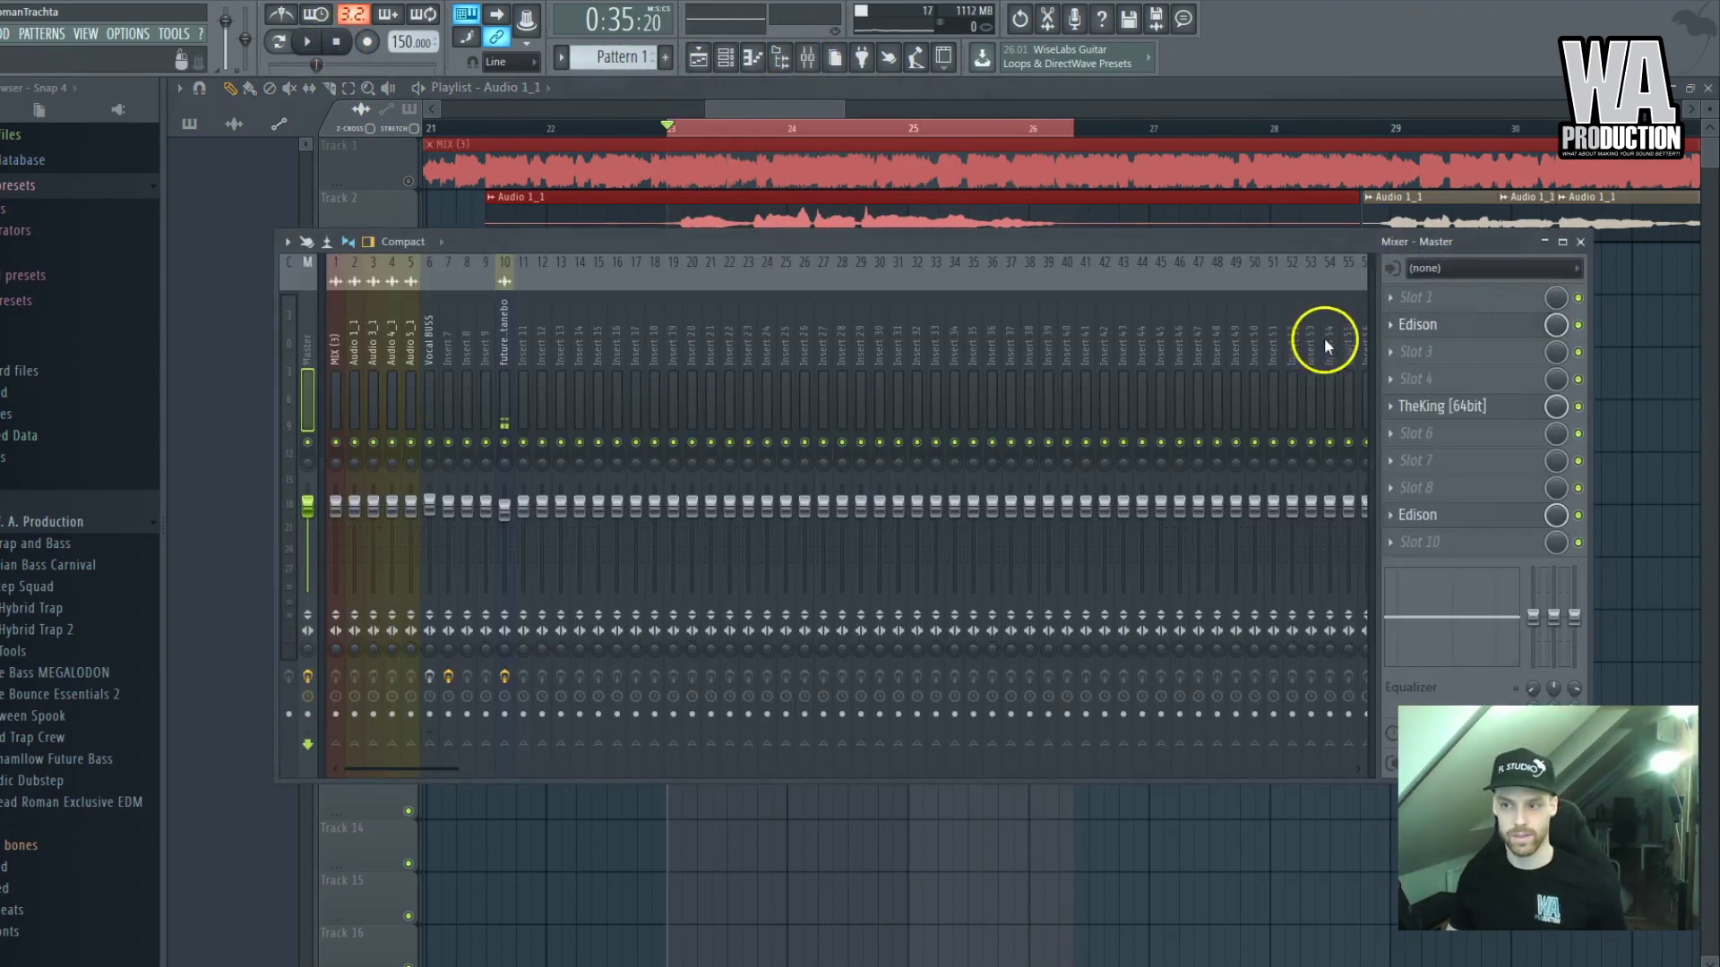
{"action": "left_click", "coordinate": [1417, 324]}
{"action": "key", "text": "ctrl+a"}
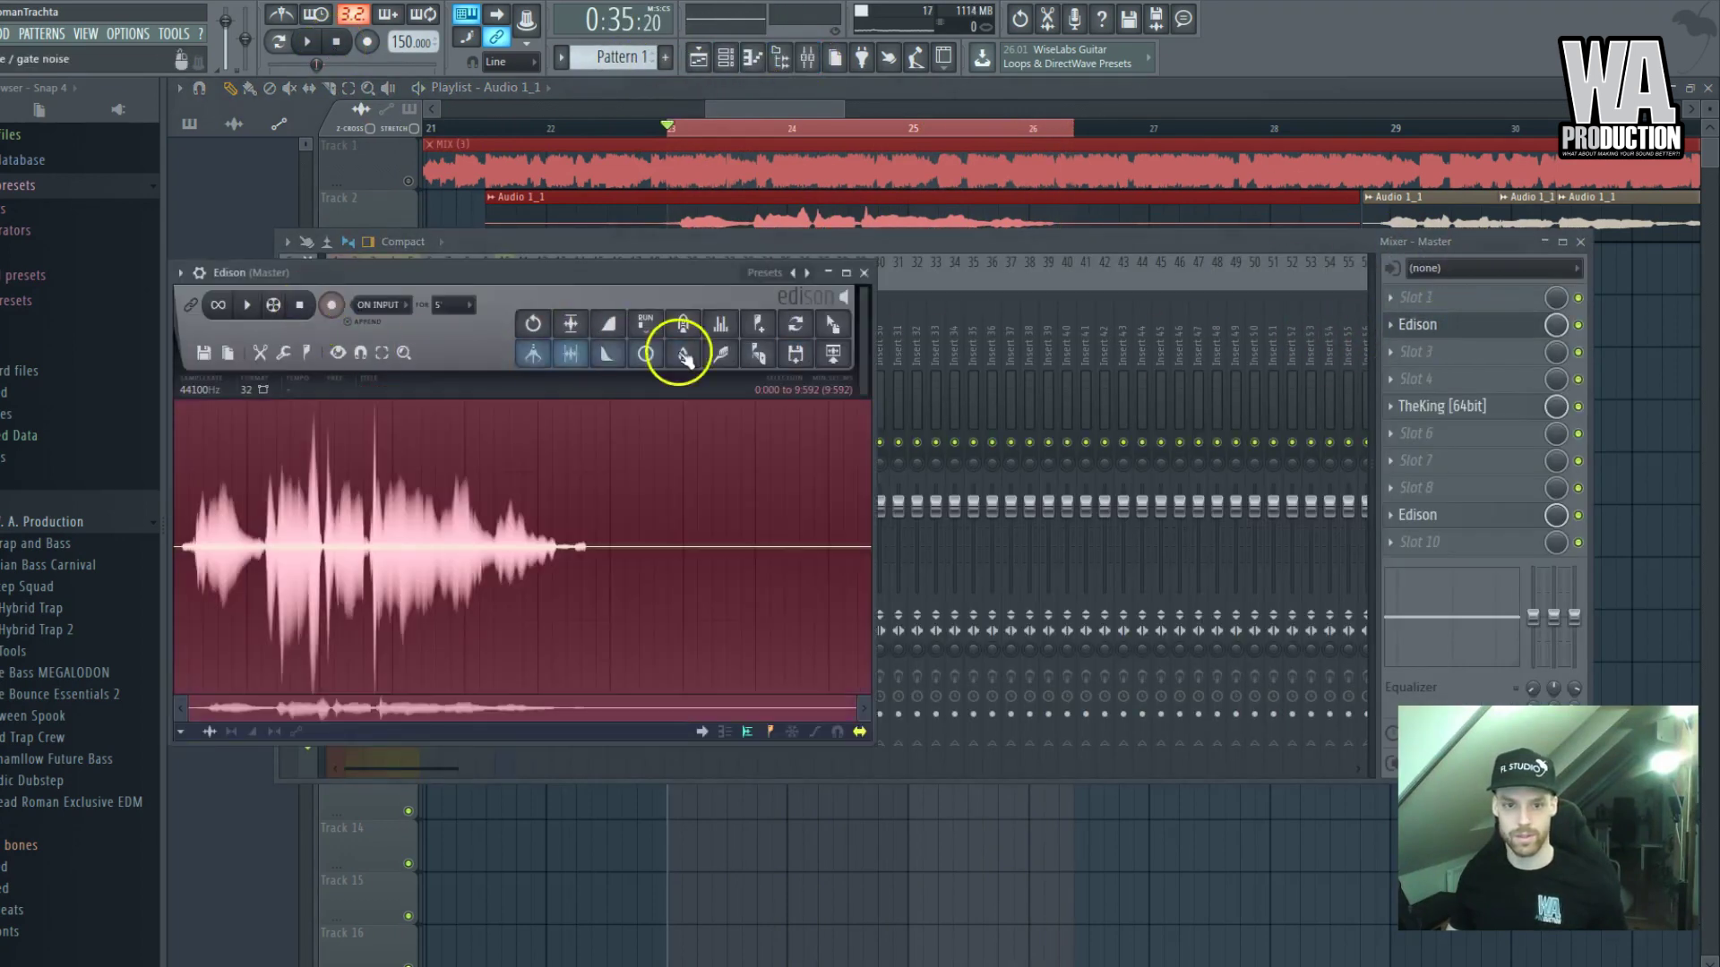
Open Newtone on Insert 7 and load the new Edison recording into it
{"action": "left_click", "coordinate": [941, 253]}
{"action": "left_click", "coordinate": [453, 337]}
{"action": "left_click", "coordinate": [458, 335]}
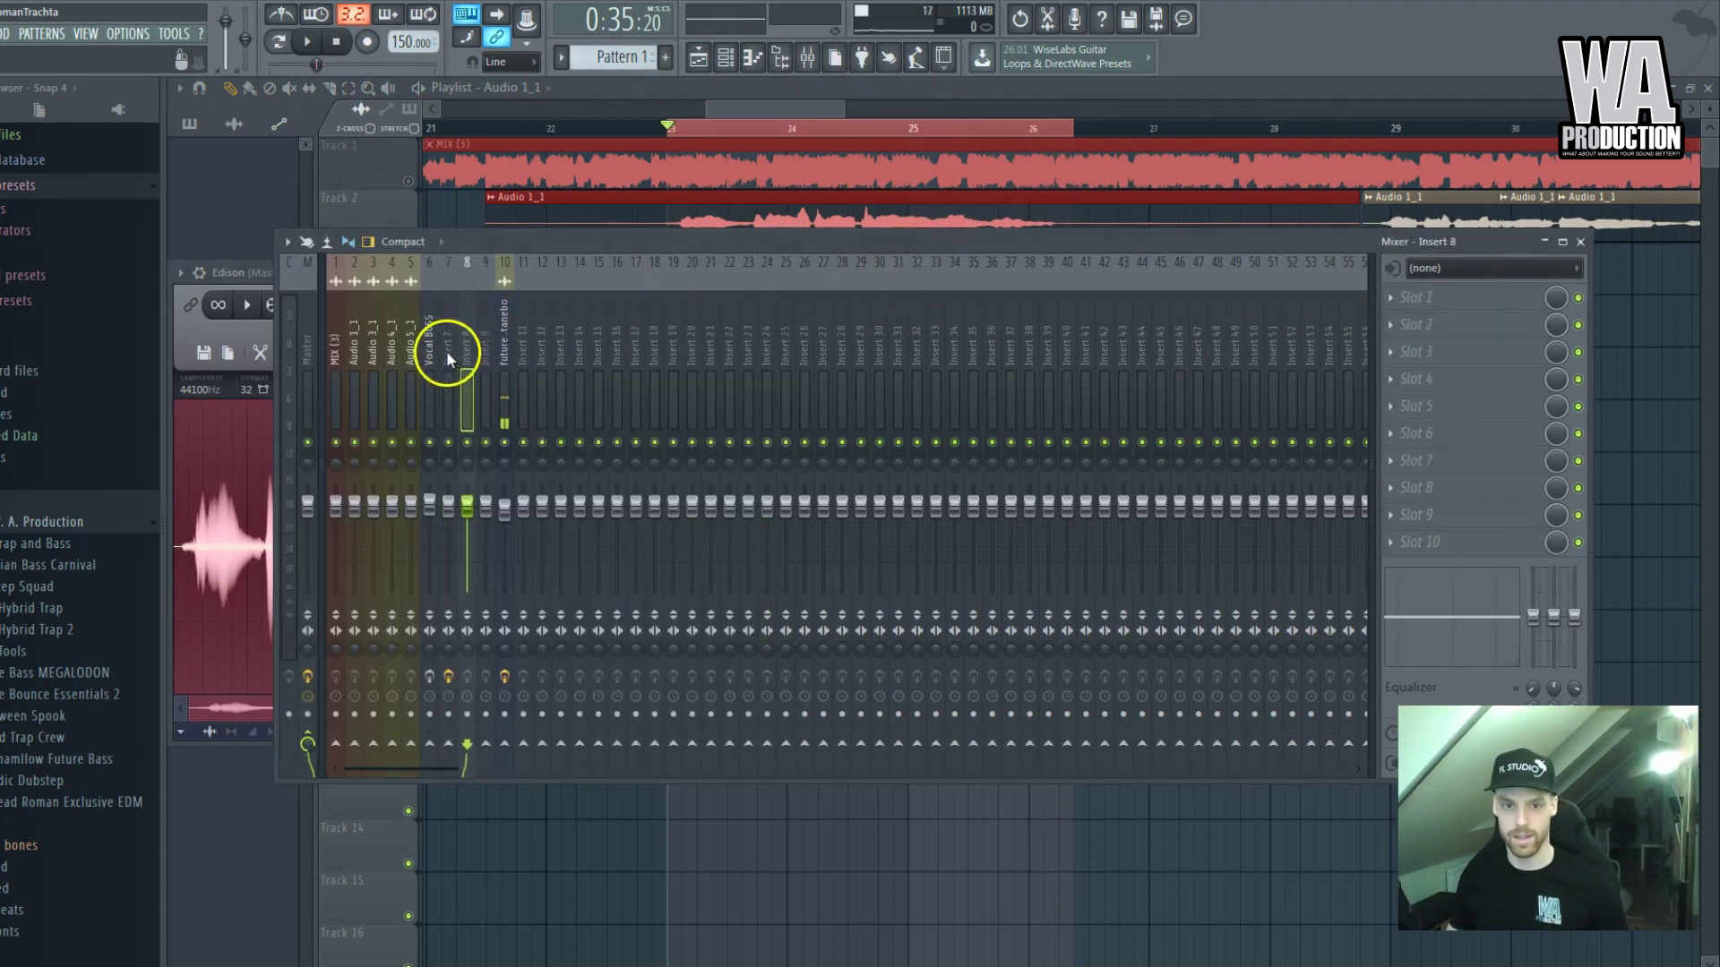
{"action": "left_click", "coordinate": [446, 351]}
{"action": "left_click", "coordinate": [1424, 379]}
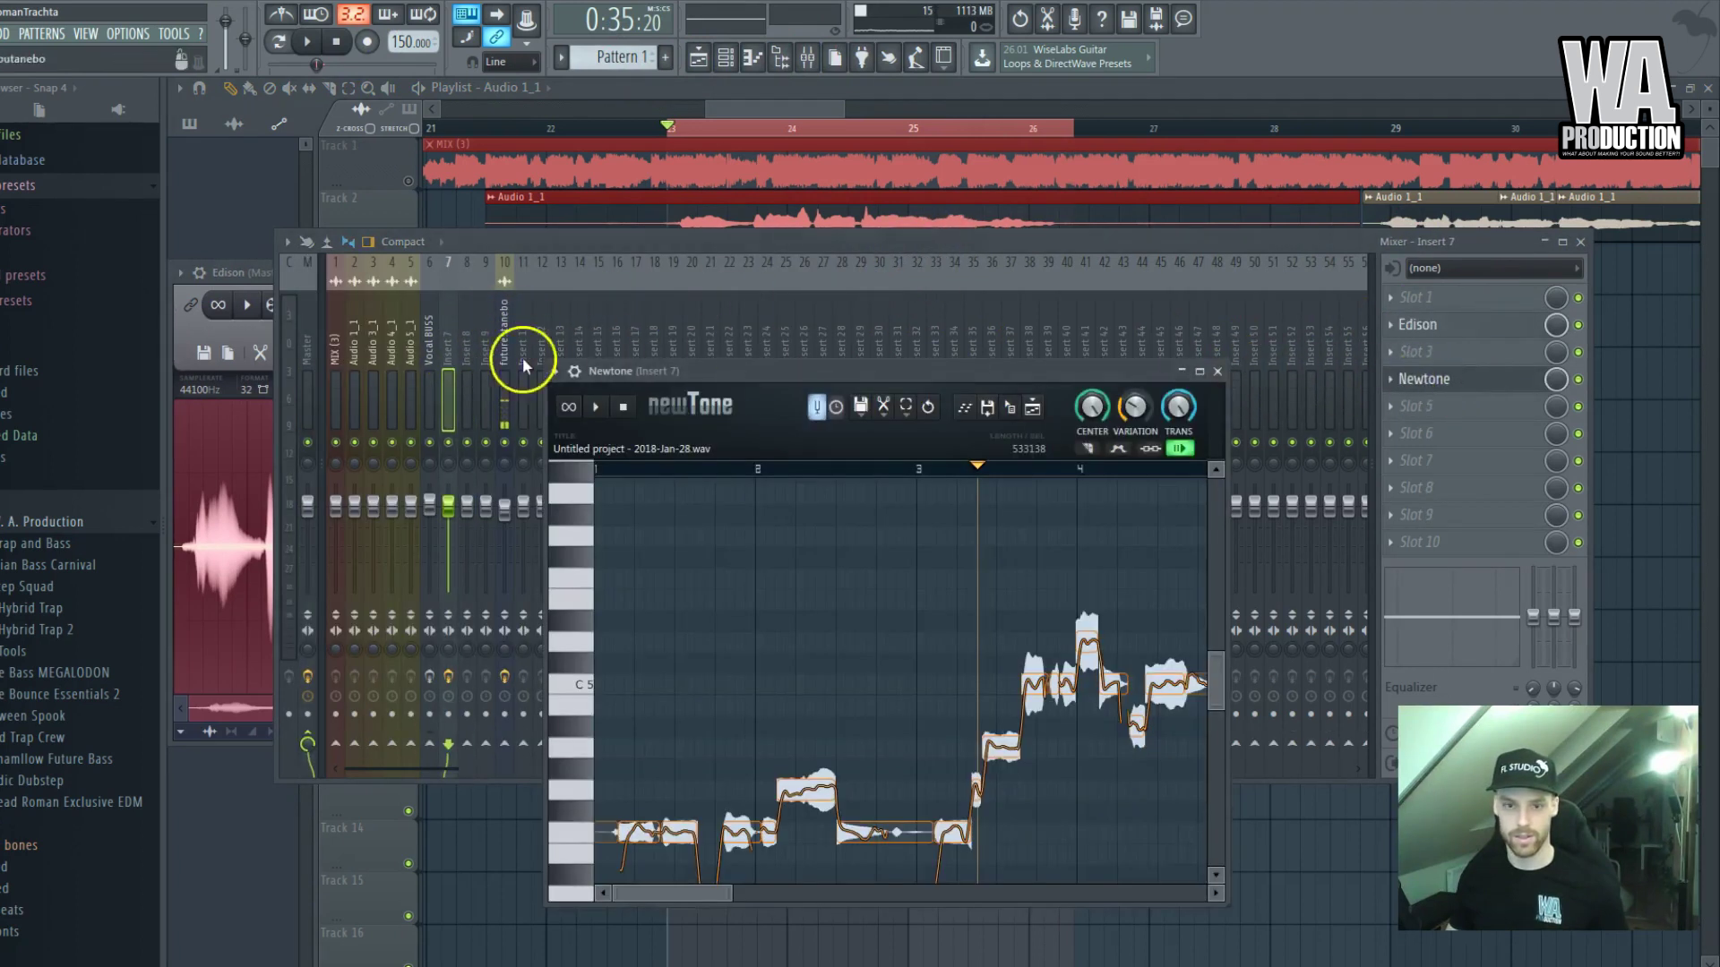
{"action": "left_click", "coordinate": [252, 277]}
{"action": "left_click_drag", "start_coordinate": [833, 354], "coordinate": [1036, 603]}
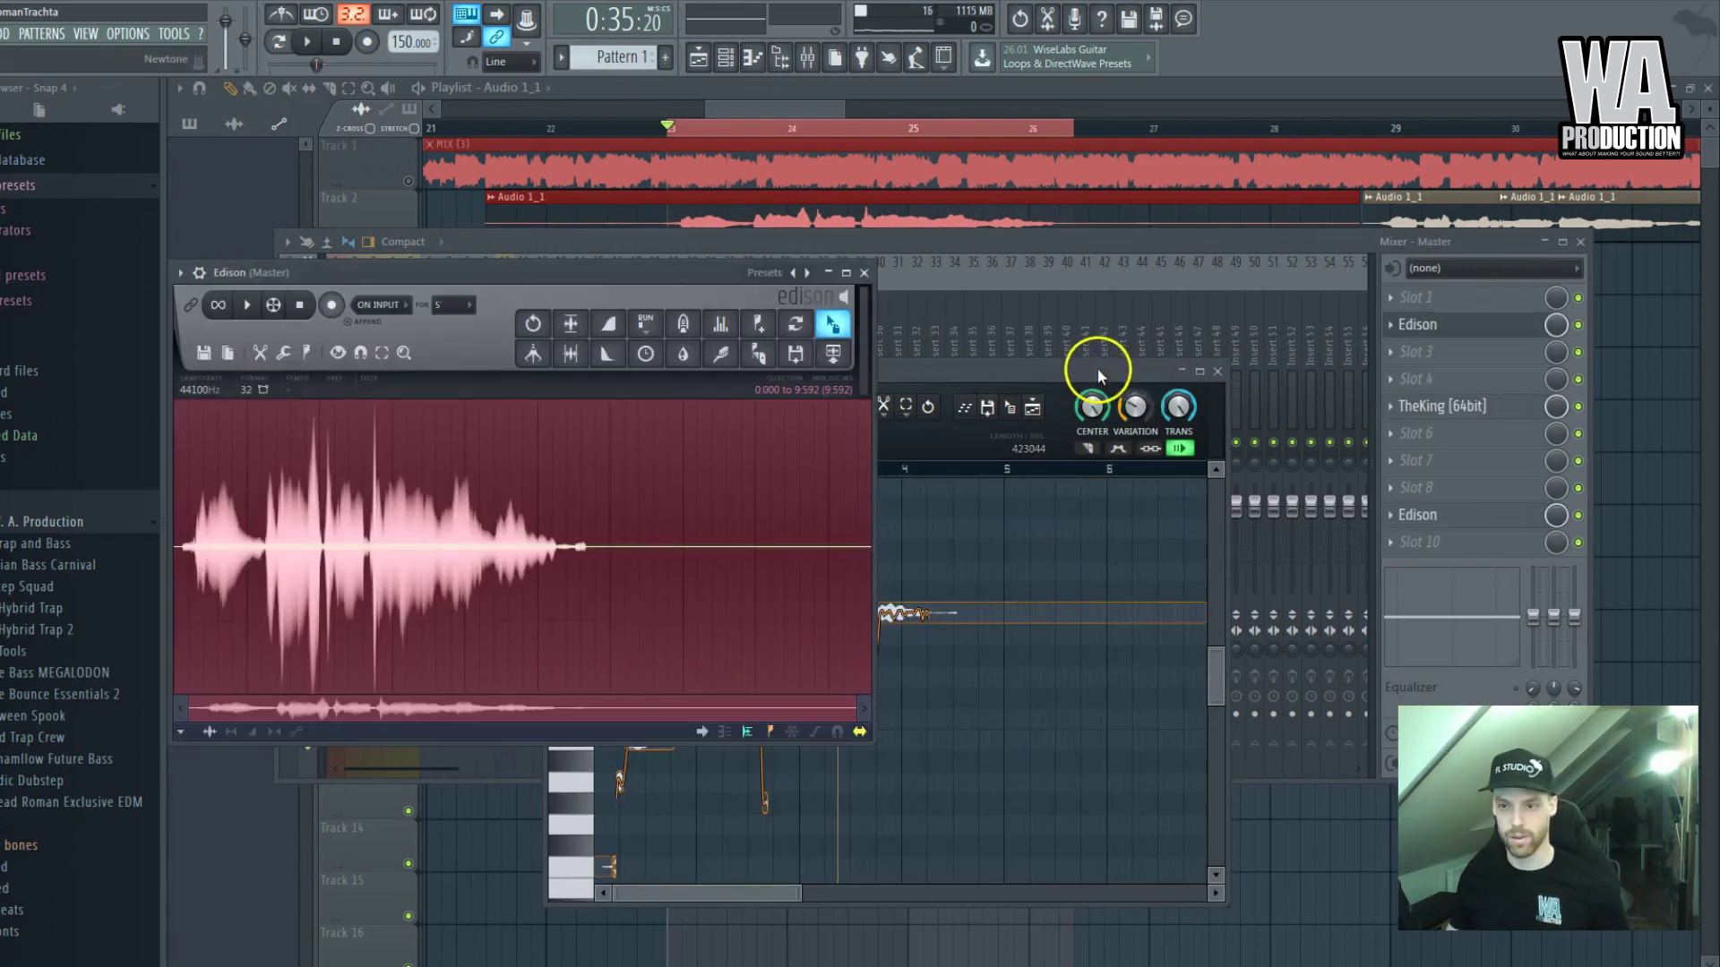
Maximize Newtone, play the new phrase from its start, and raise the long B4 note before bar 2 to C5
{"action": "double_click", "coordinate": [1094, 368]}
{"action": "scroll", "coordinate": [201, 430], "scroll_direction": "down", "scroll_amount": 3}
{"action": "scroll", "coordinate": [653, 422], "scroll_direction": "up", "scroll_amount": 4}
{"action": "scroll", "coordinate": [238, 518], "scroll_direction": "up", "scroll_amount": 5}
{"action": "left_click_drag", "start_coordinate": [420, 962], "coordinate": [331, 958]}
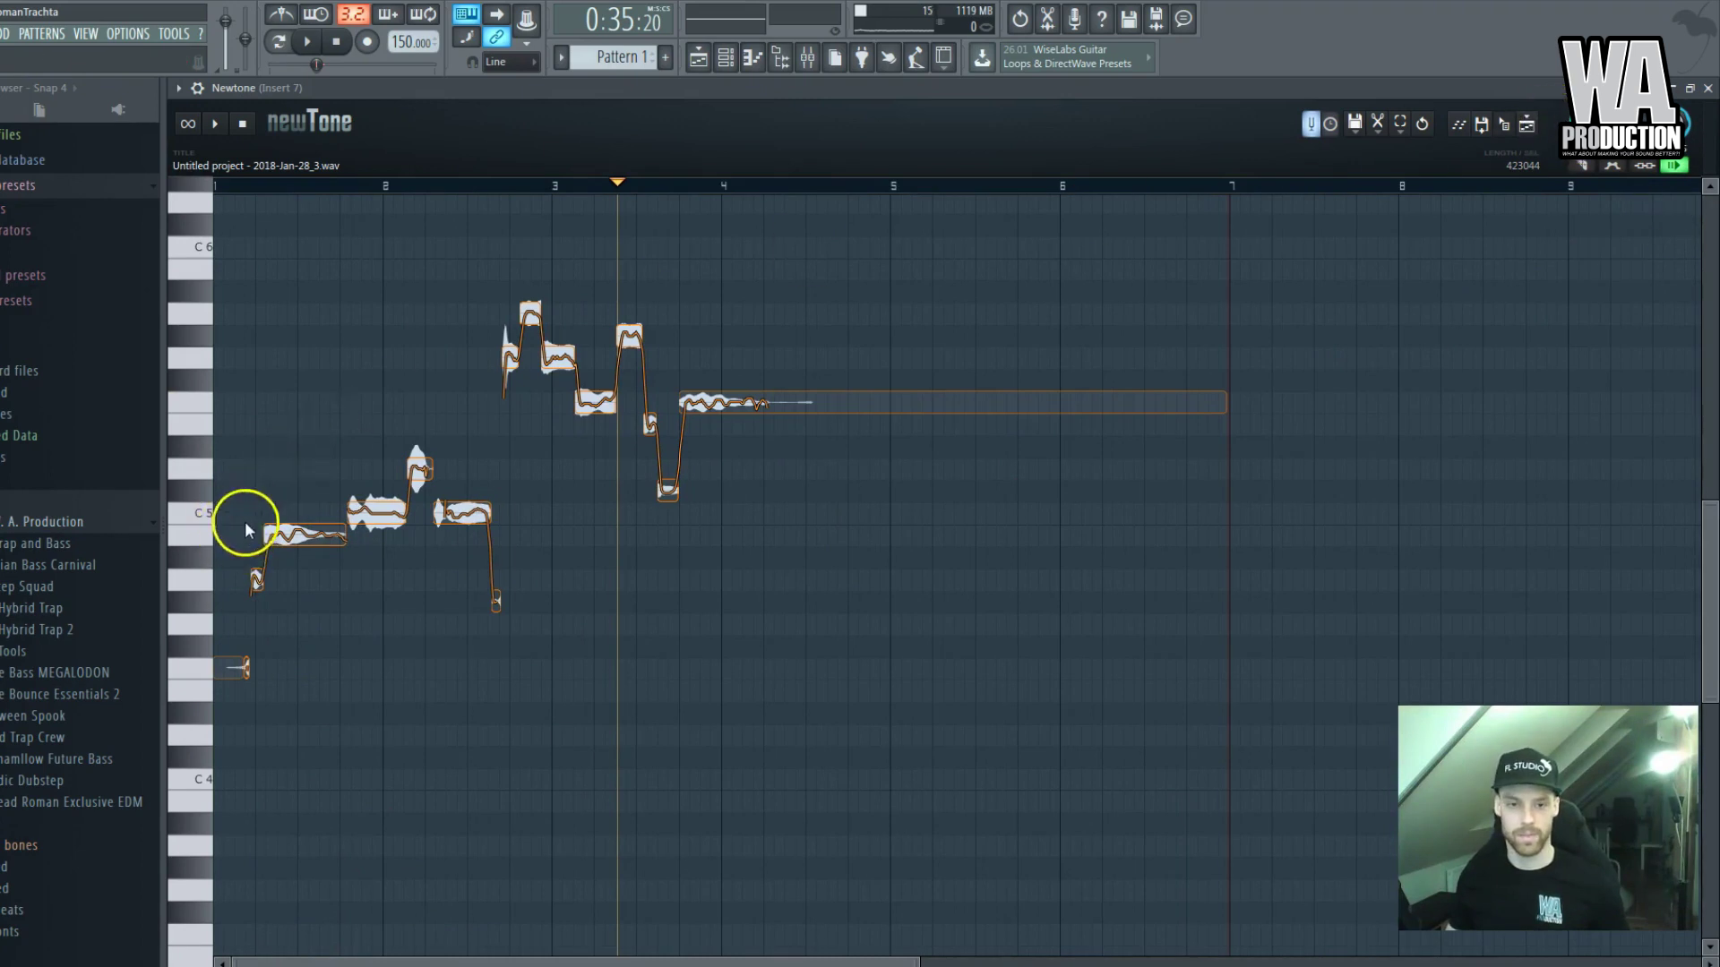
{"action": "left_click", "coordinate": [231, 185]}
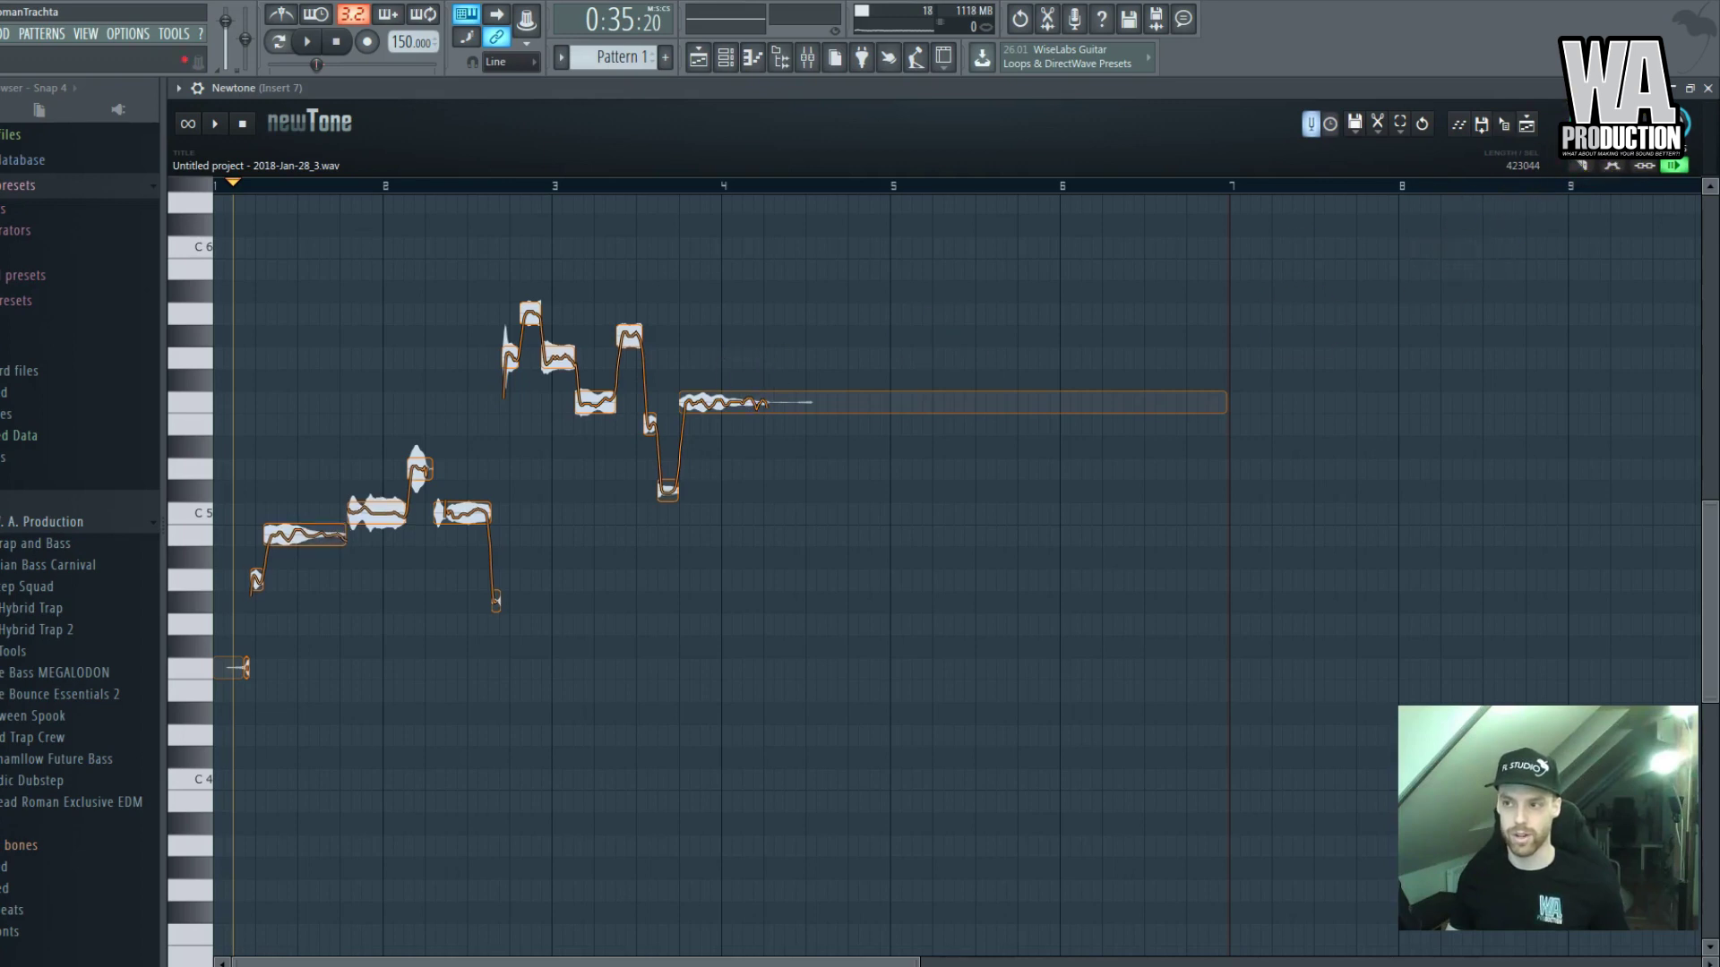
{"action": "key", "text": "space"}
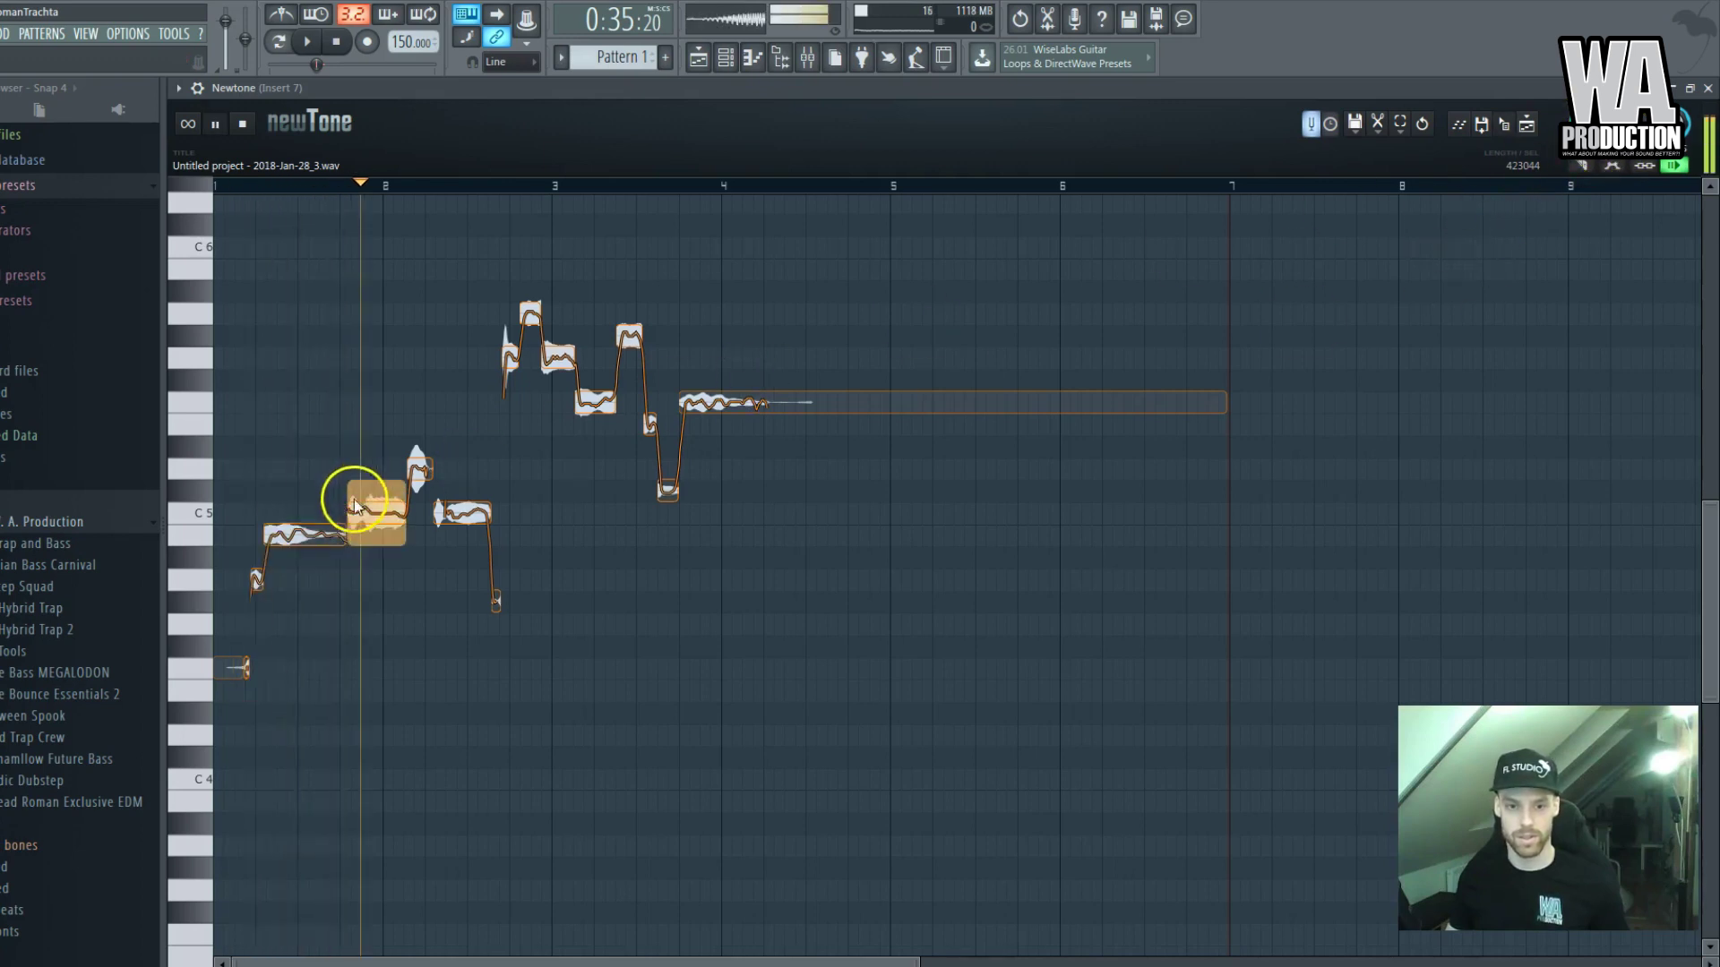
{"action": "left_click_drag", "start_coordinate": [301, 537], "coordinate": [320, 515]}
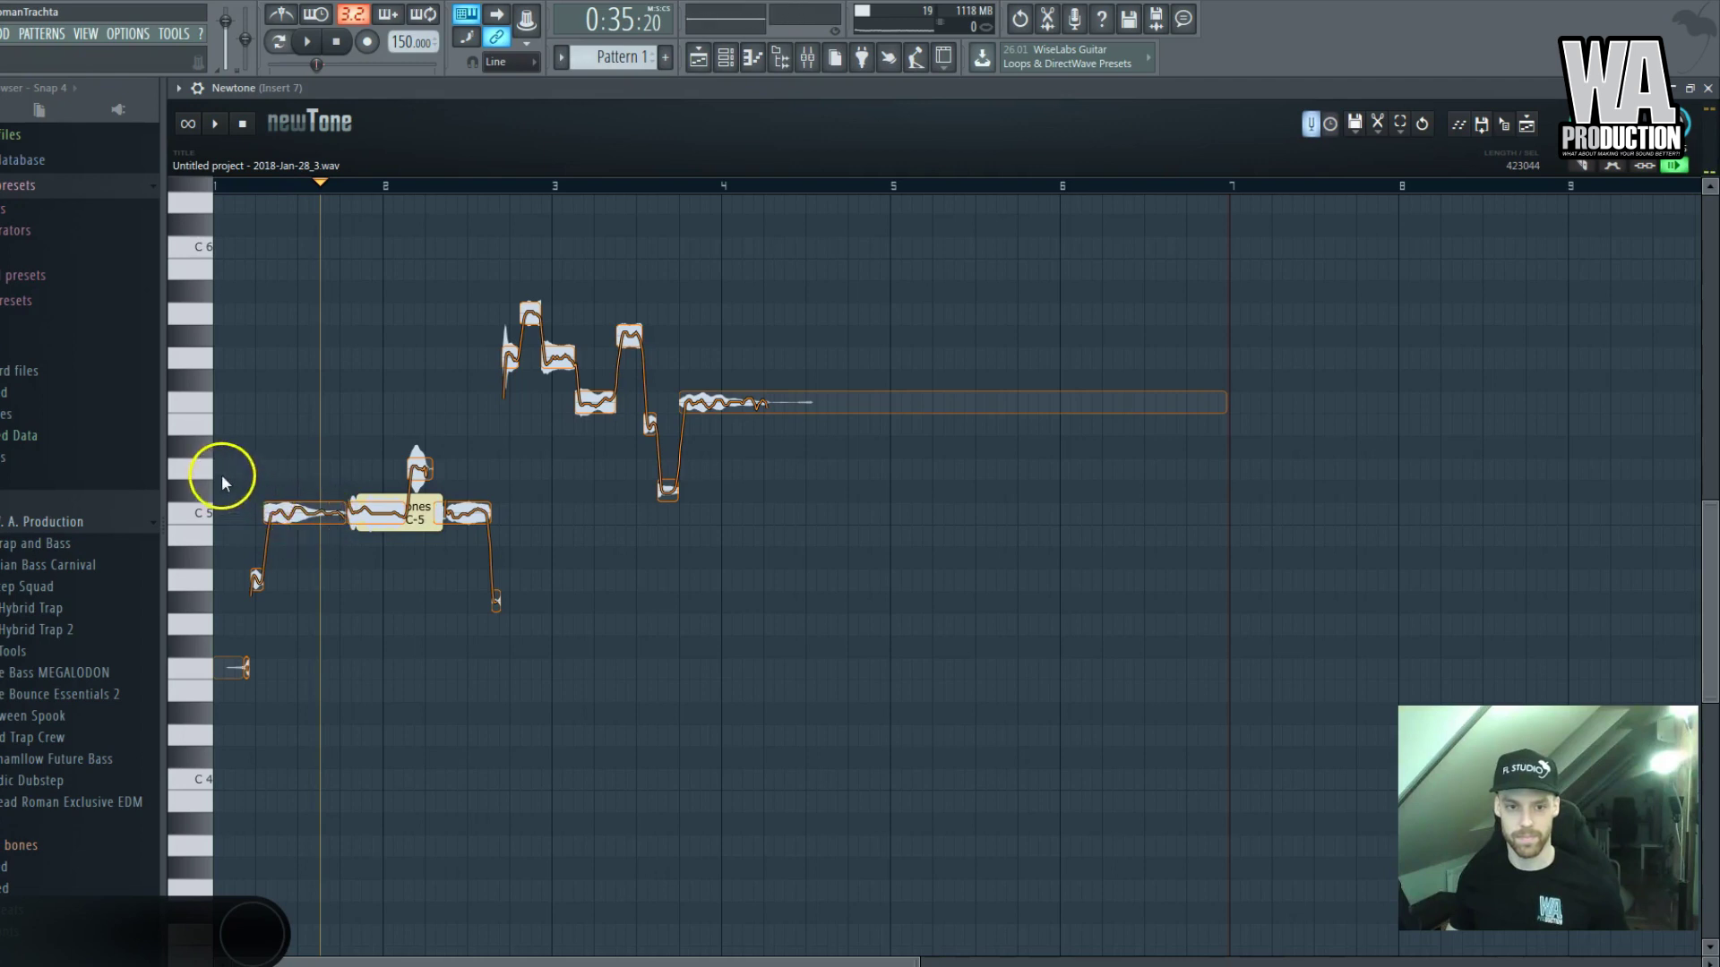
Raise the first short A4 note and the short G#4 note before bar 3 to A#4, replaying the phrase
{"action": "key", "text": "space"}
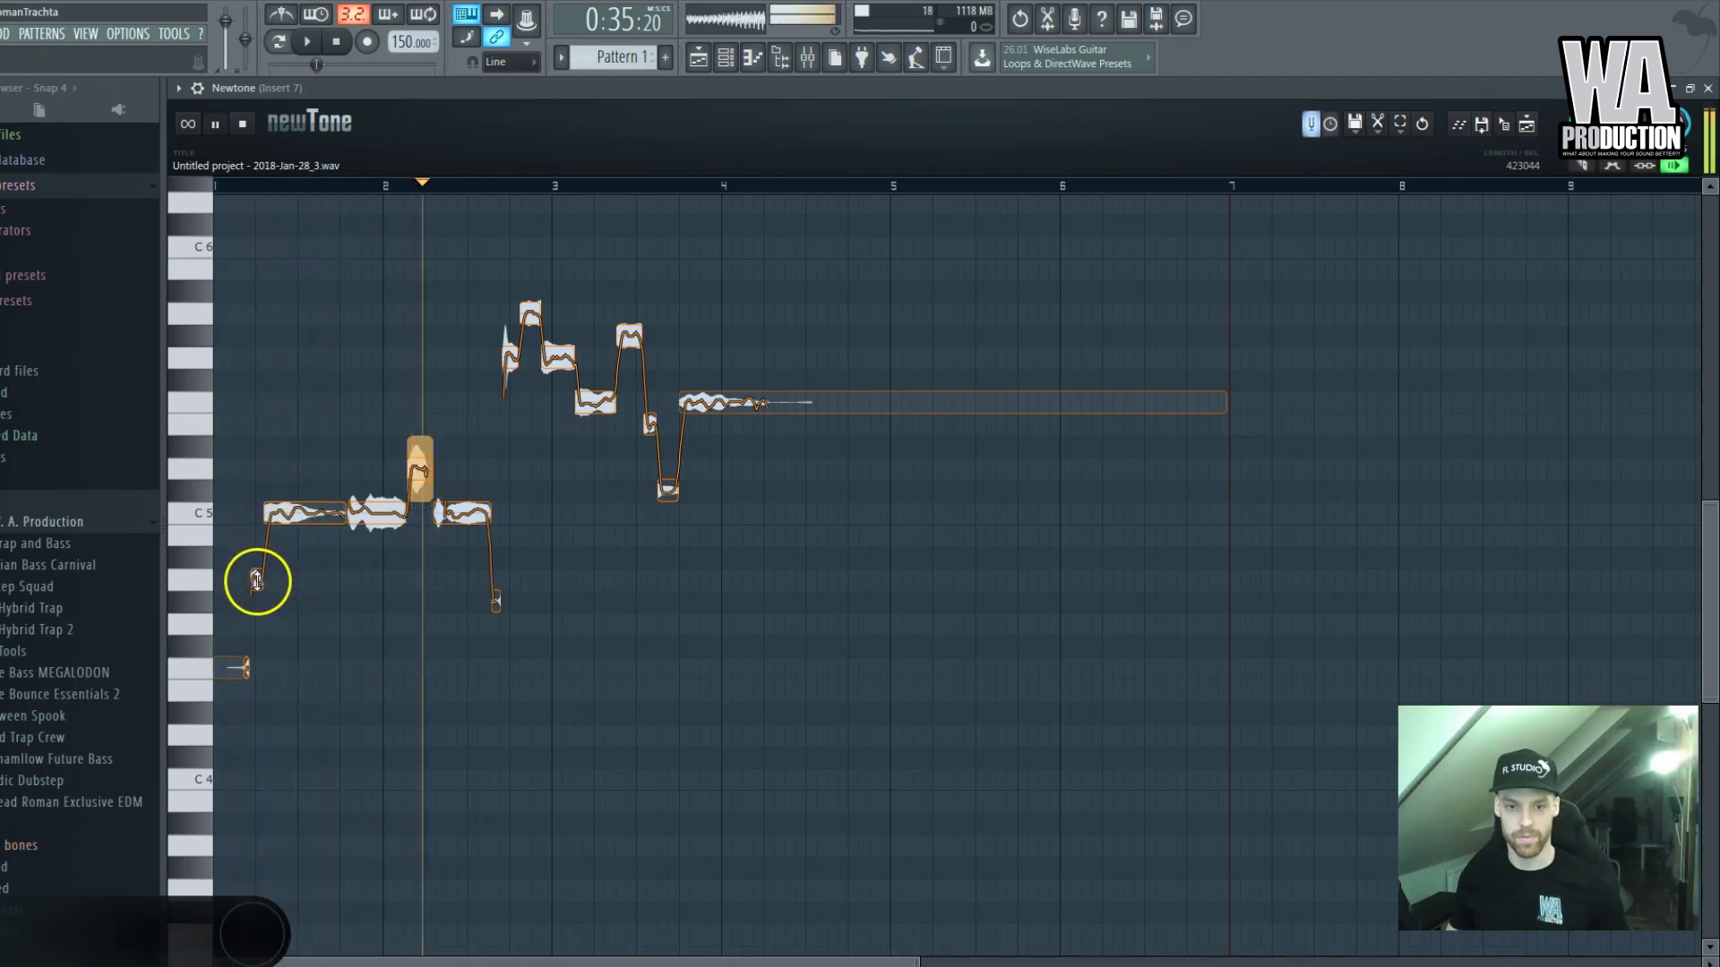
{"action": "left_click_drag", "start_coordinate": [256, 580], "coordinate": [254, 560]}
{"action": "key", "text": "space"}
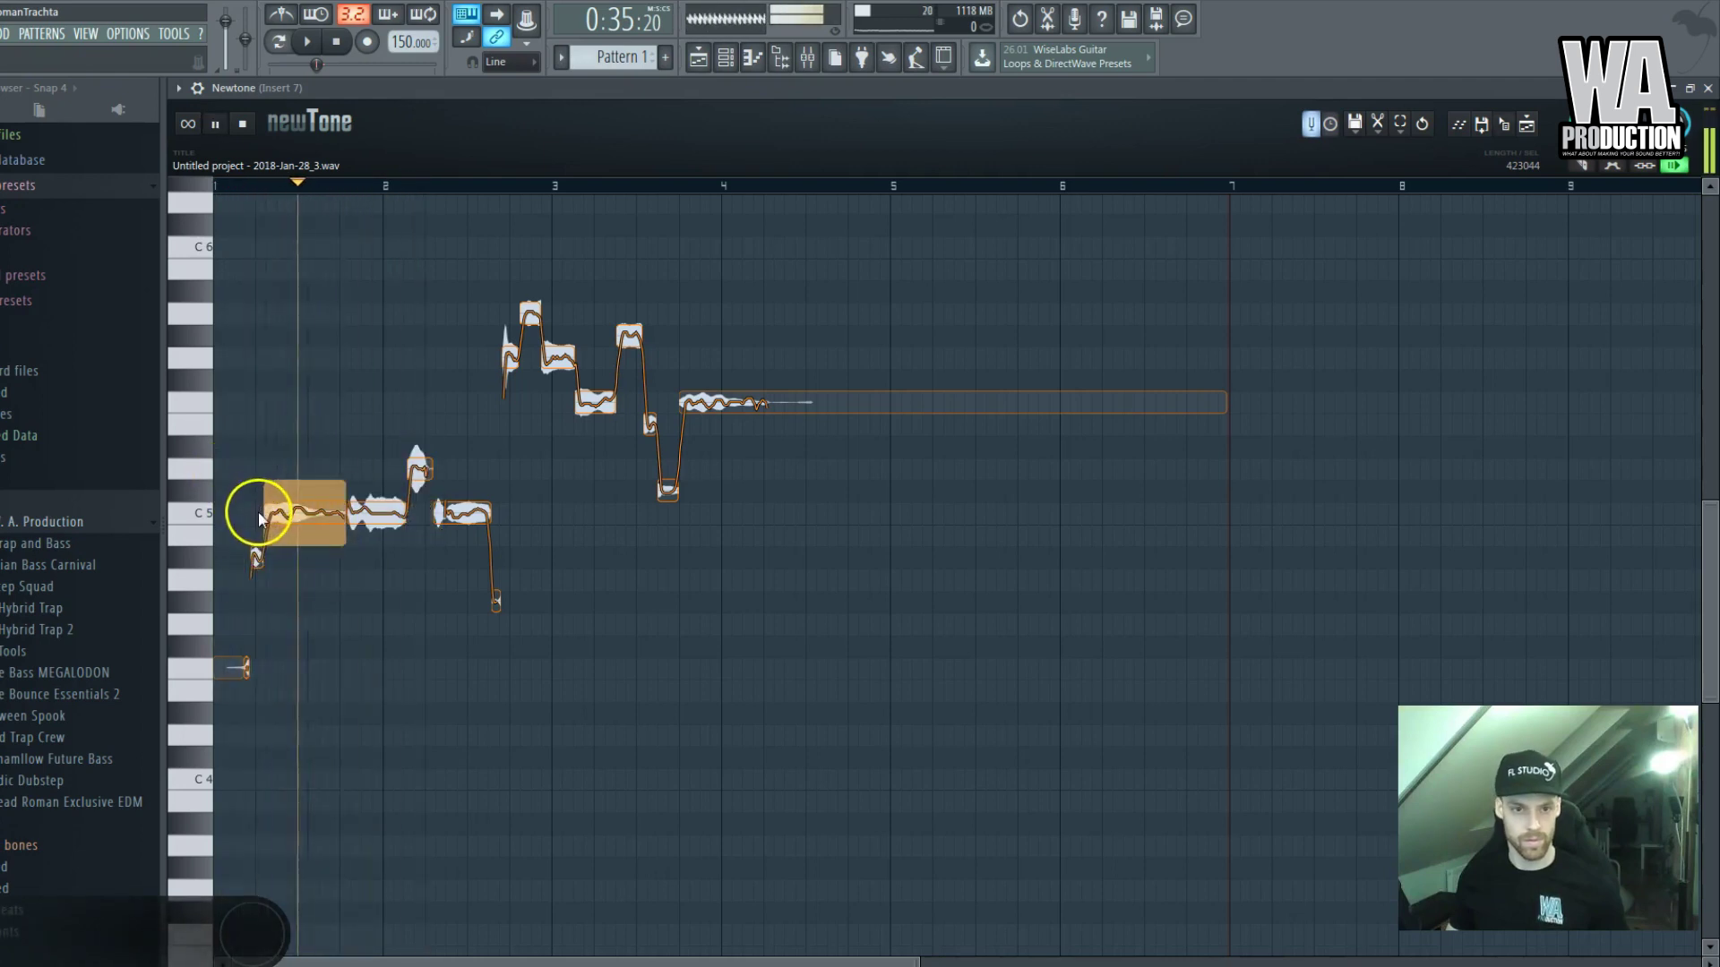
{"action": "left_click_drag", "start_coordinate": [495, 598], "coordinate": [498, 561]}
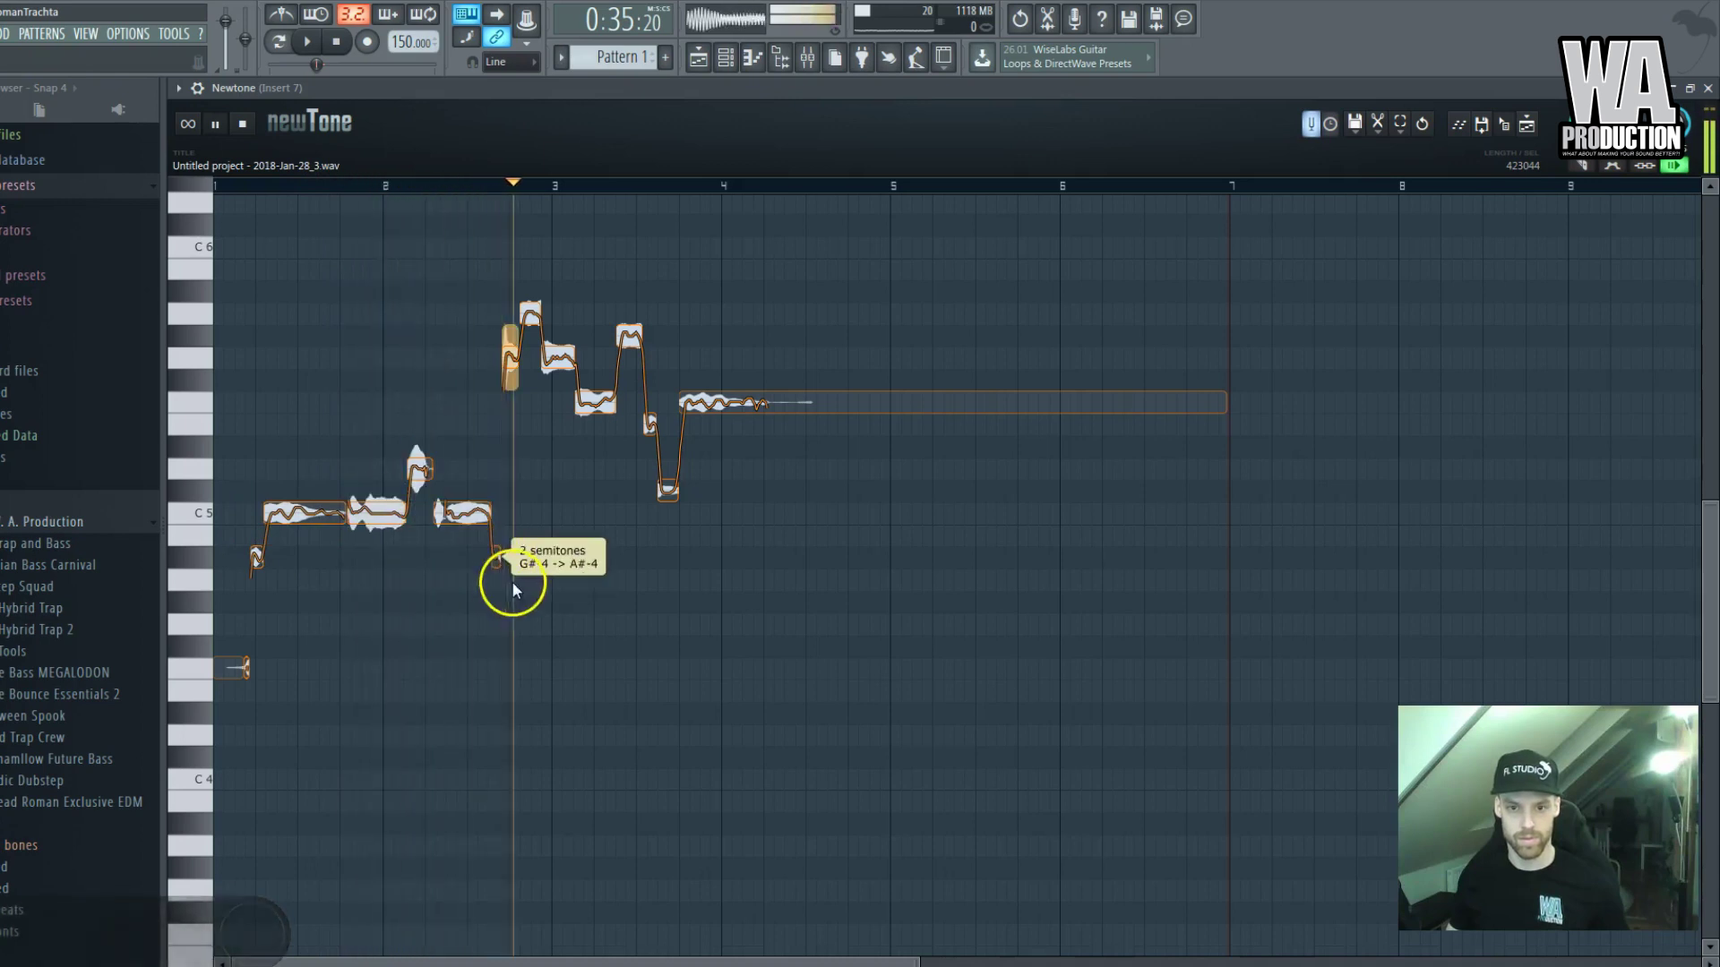
{"action": "key", "text": "space"}
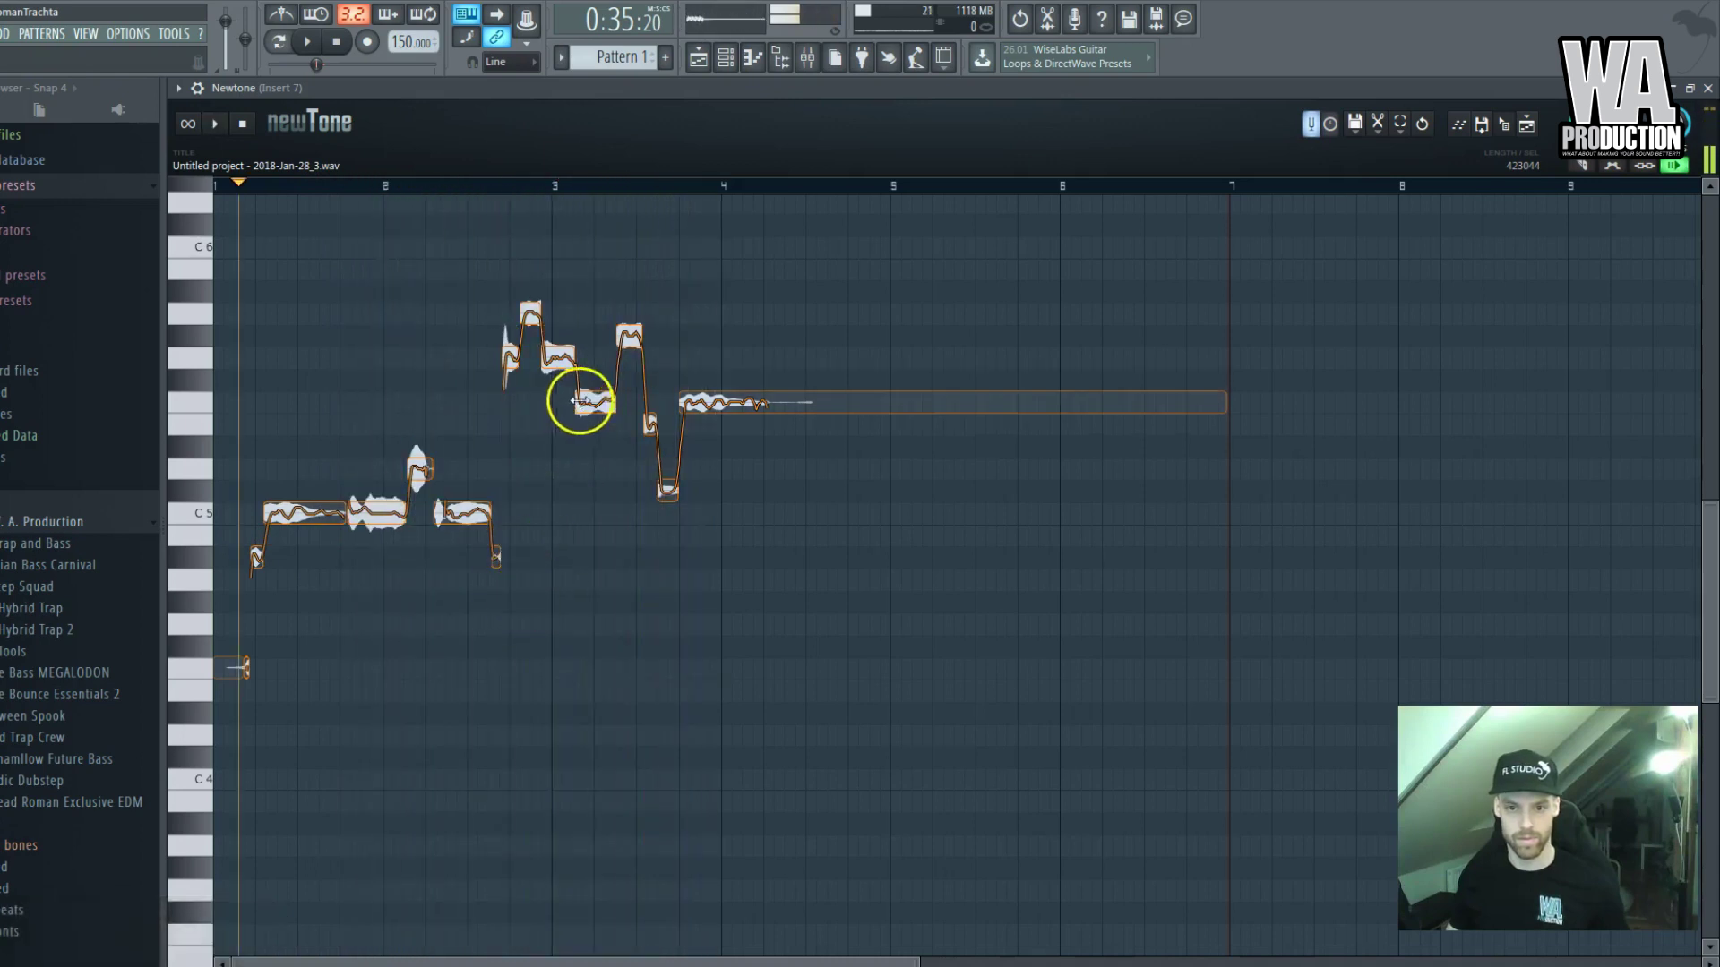
Lower the G#5 note between bars 3 and 4 to G5 and replay from between bars 2 and 3
{"action": "left_click_drag", "start_coordinate": [629, 334], "coordinate": [630, 344]}
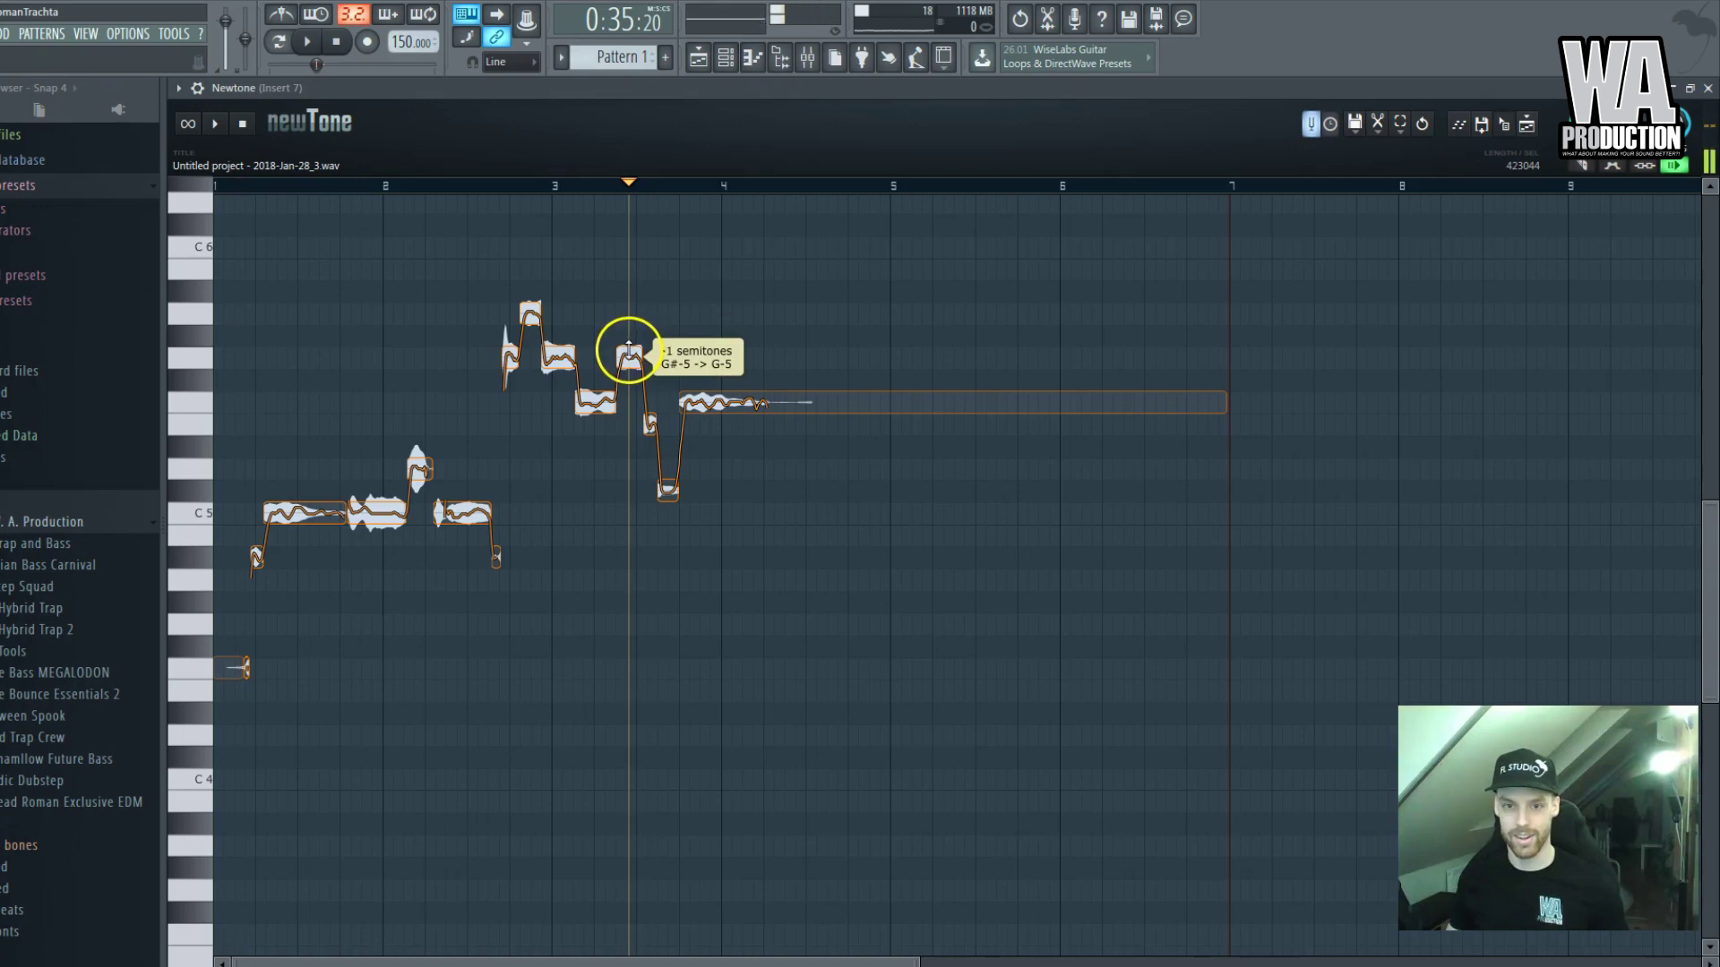
{"action": "left_click", "coordinate": [462, 322]}
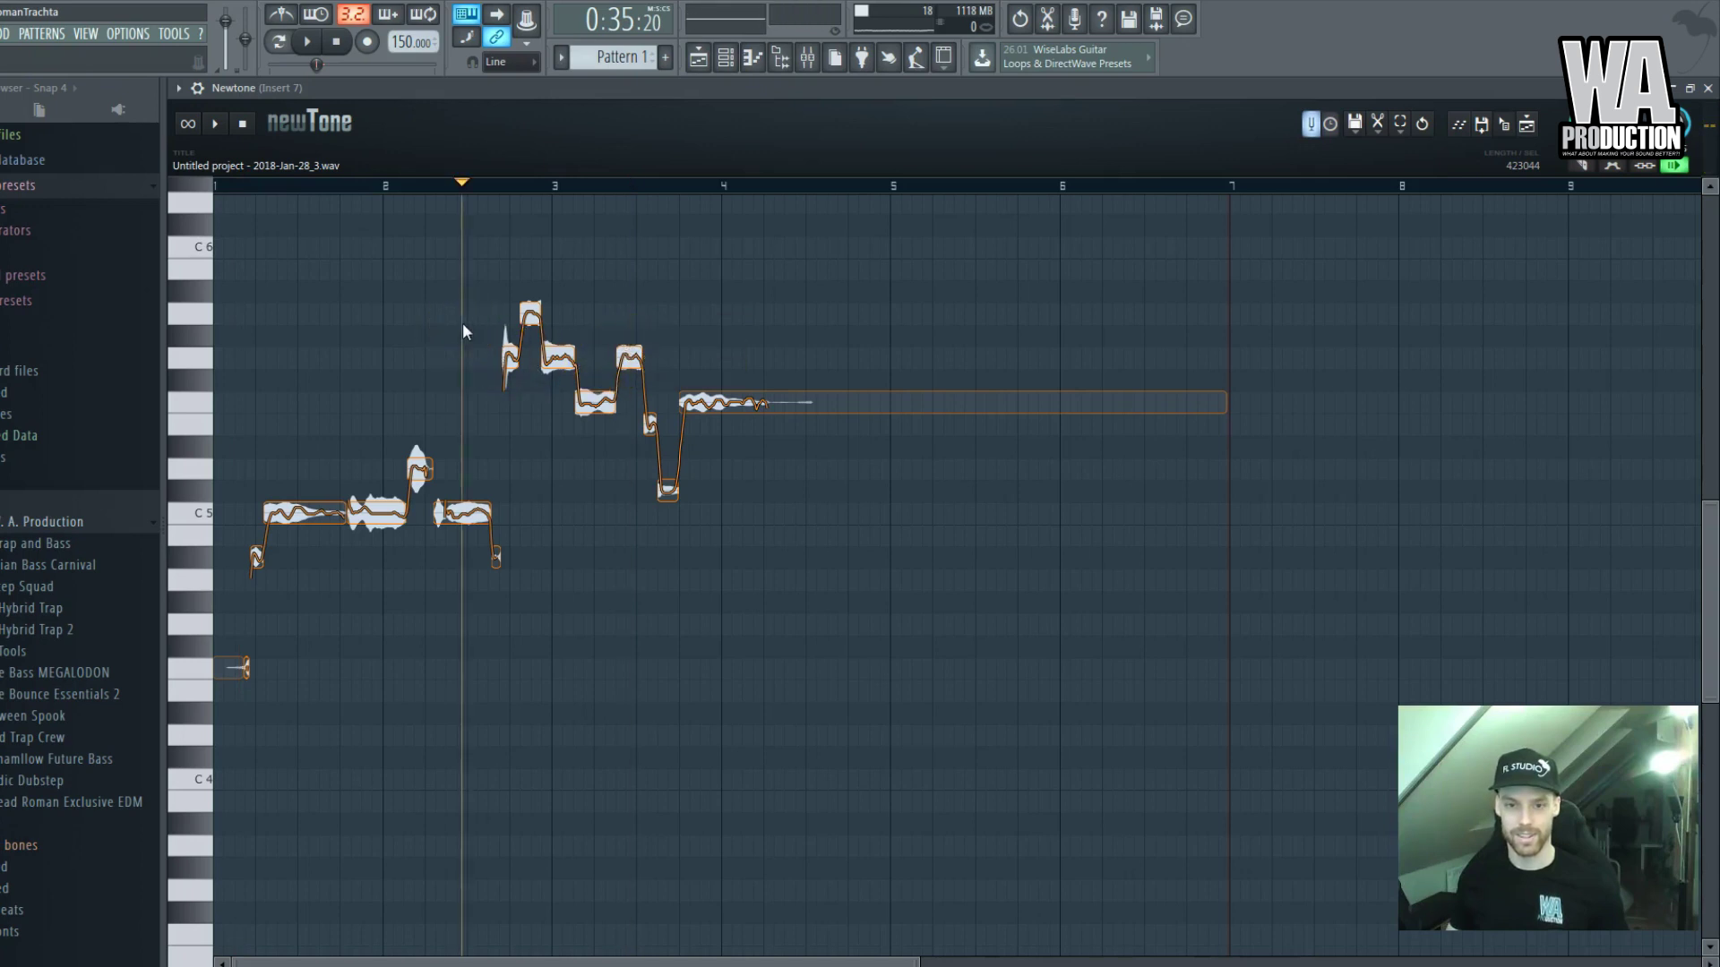
{"action": "key", "text": "space"}
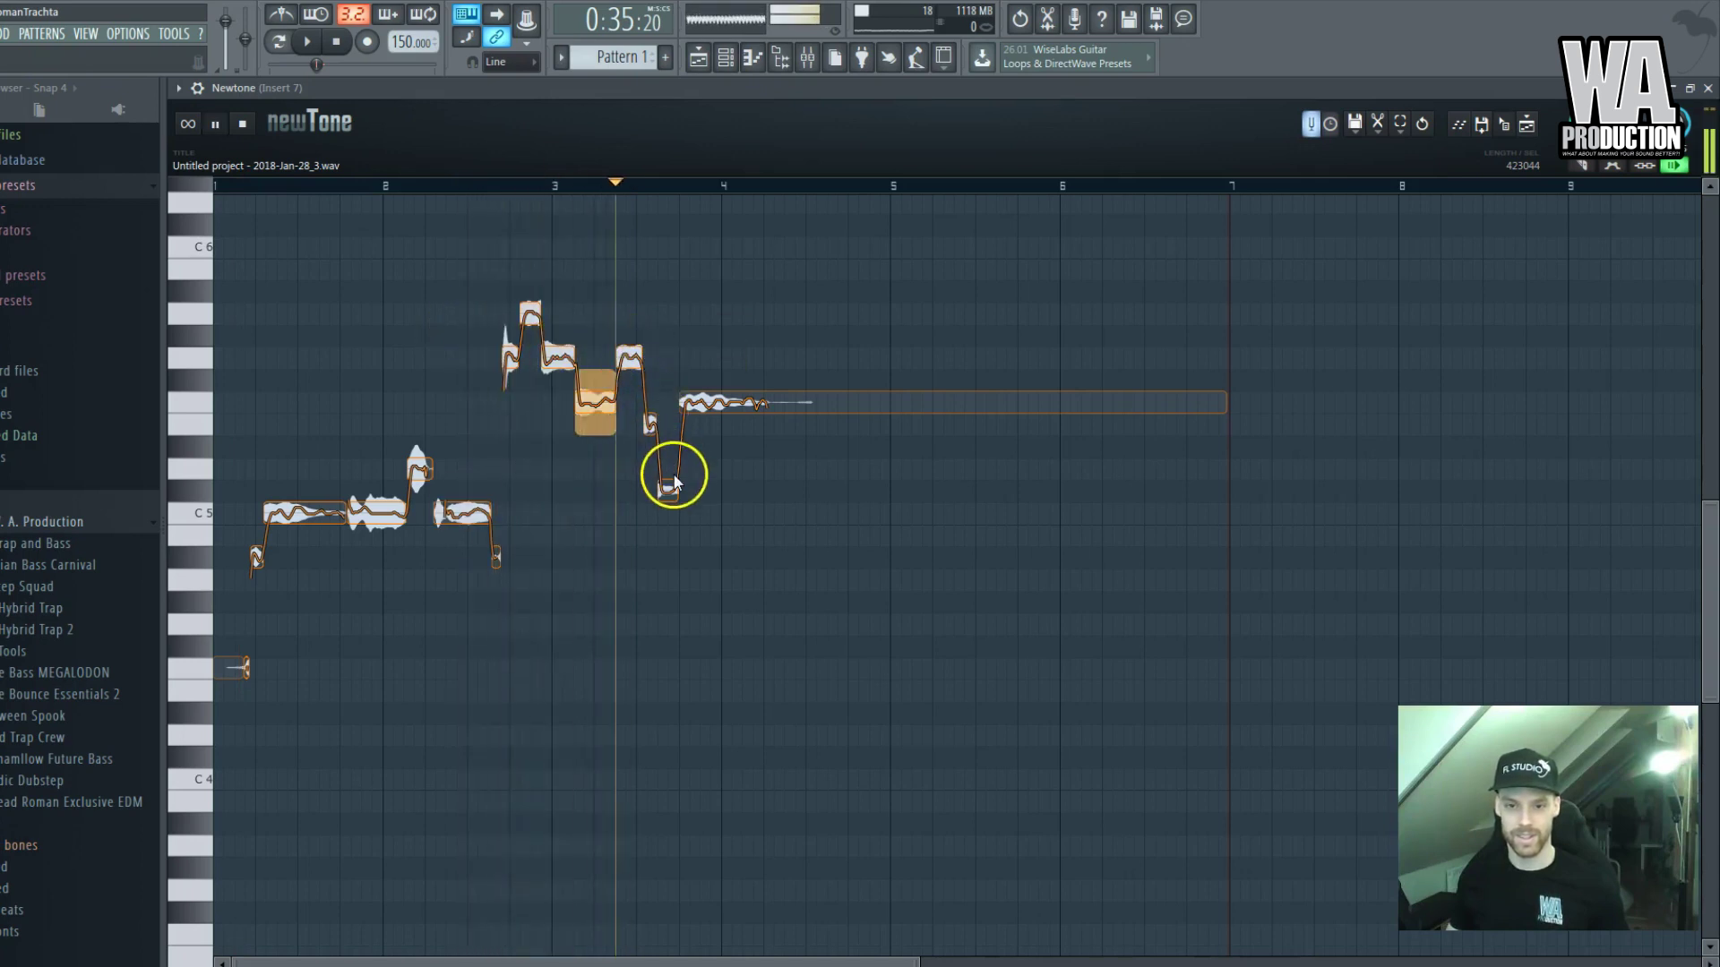
Raise the short E5 note before bar 4 to F5 and the C#5 note after it to D5, then replay
{"action": "key", "text": "space"}
{"action": "left_click_drag", "start_coordinate": [668, 492], "coordinate": [664, 472]}
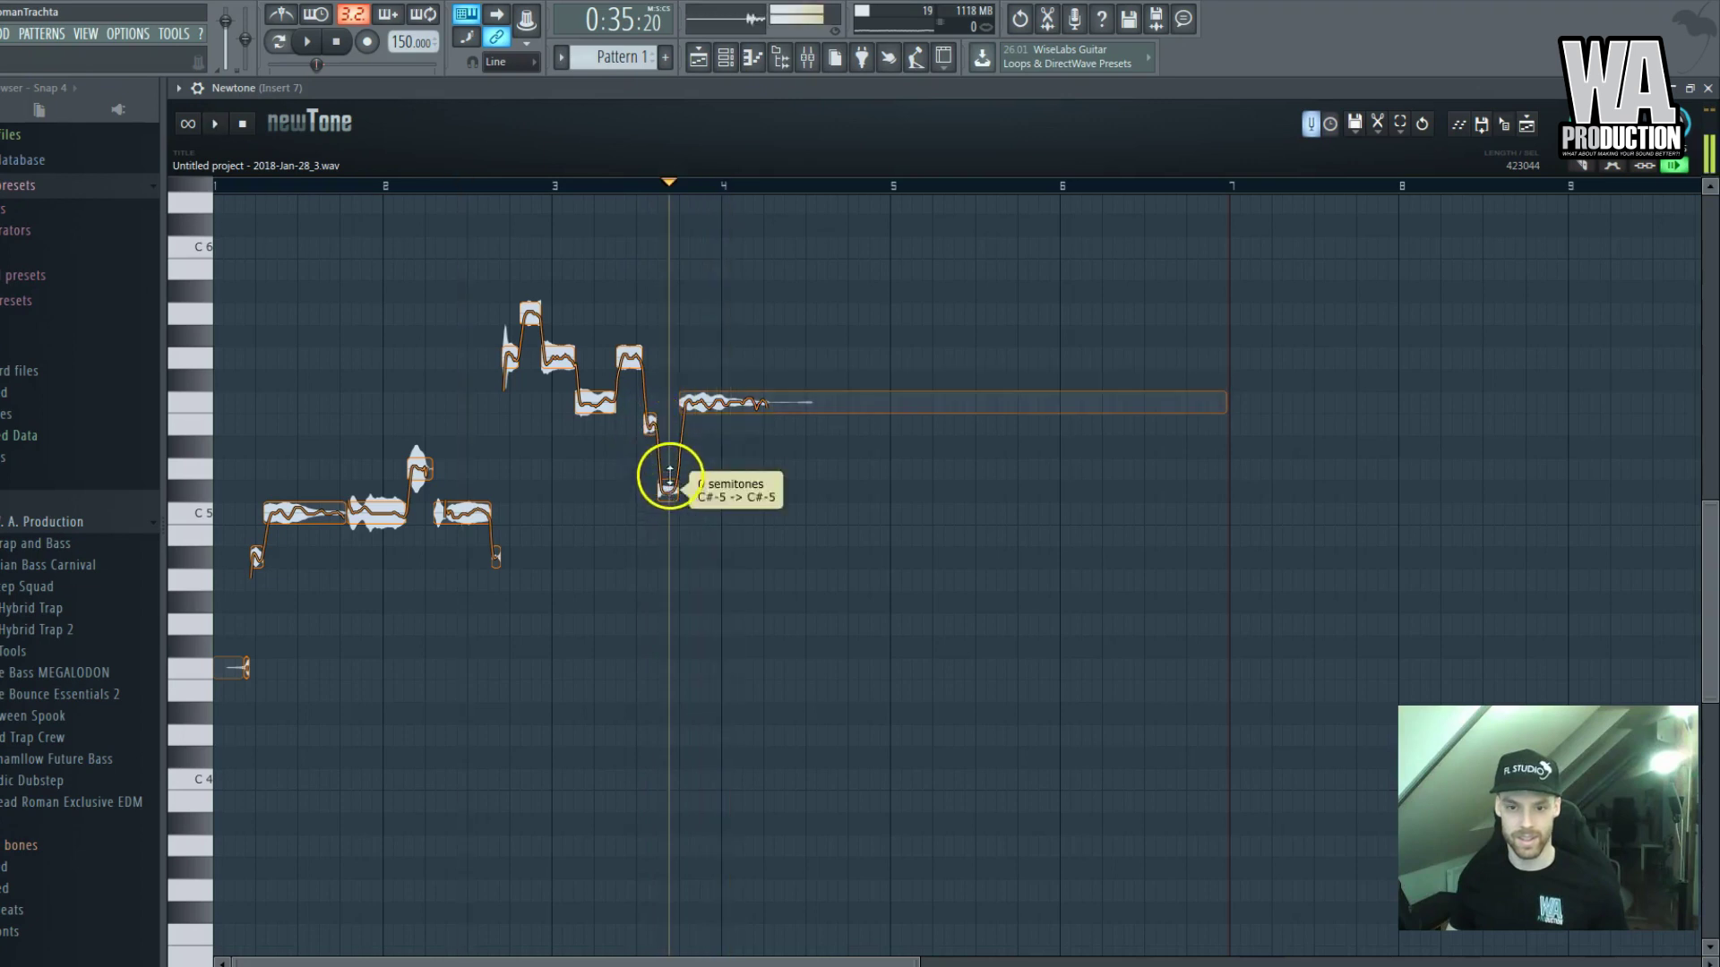
{"action": "left_click", "coordinate": [398, 342]}
{"action": "key", "text": "space"}
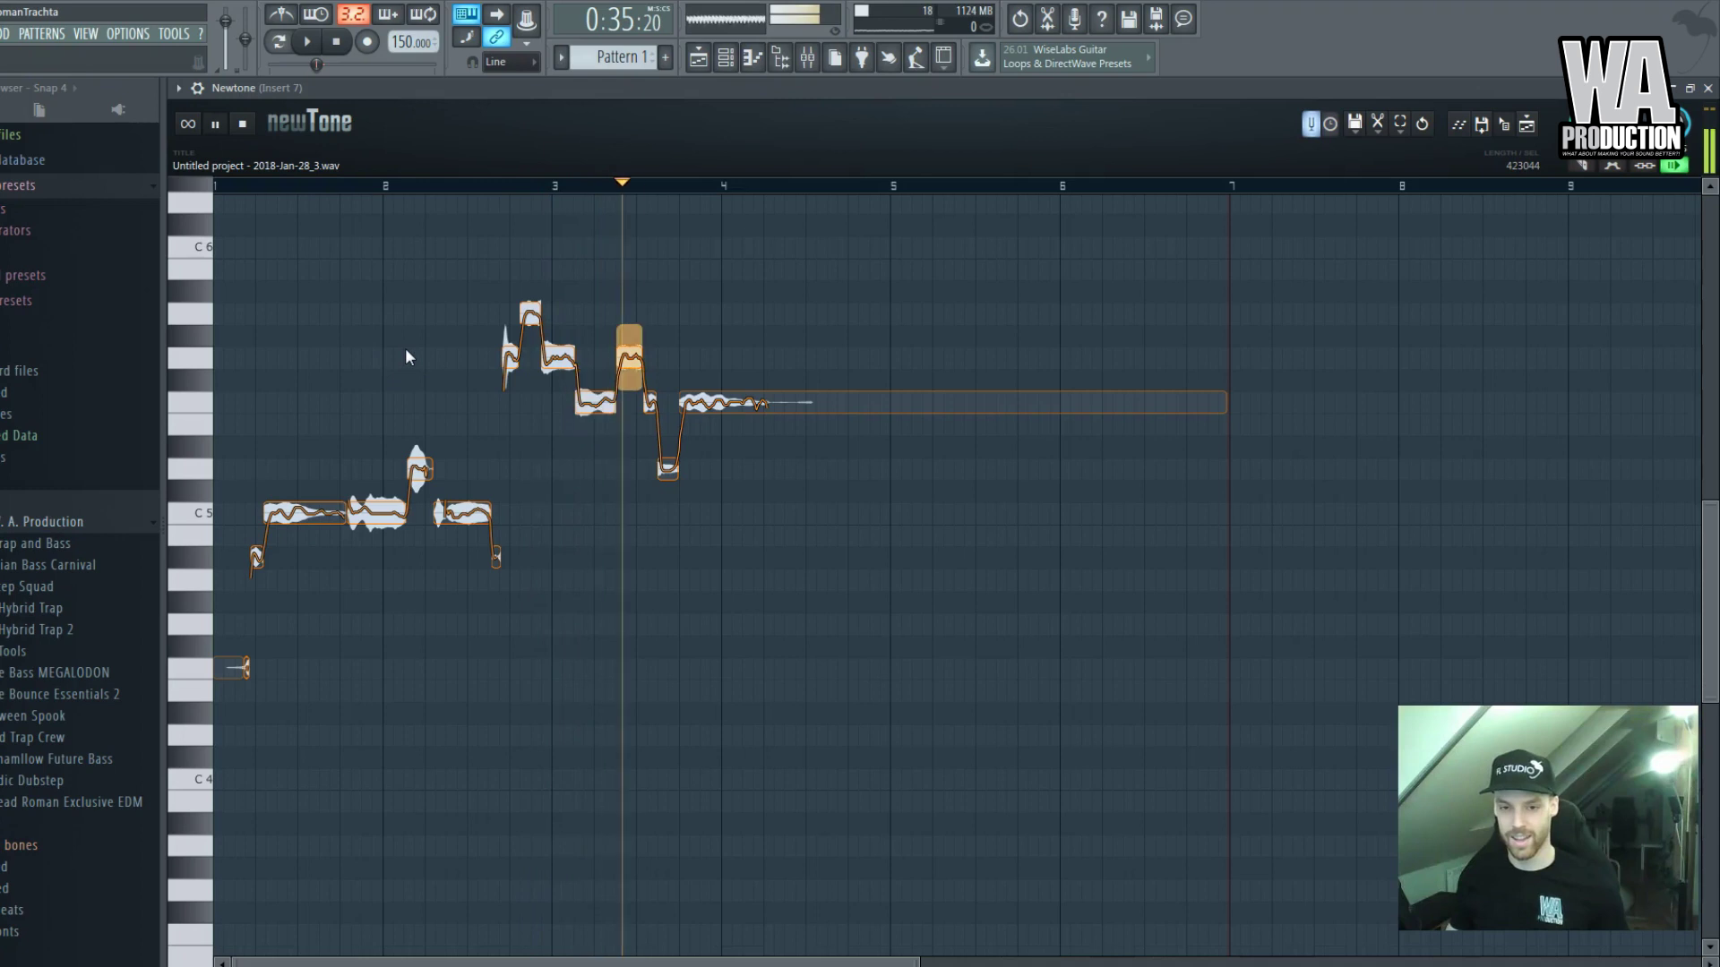
{"action": "key", "text": "space"}
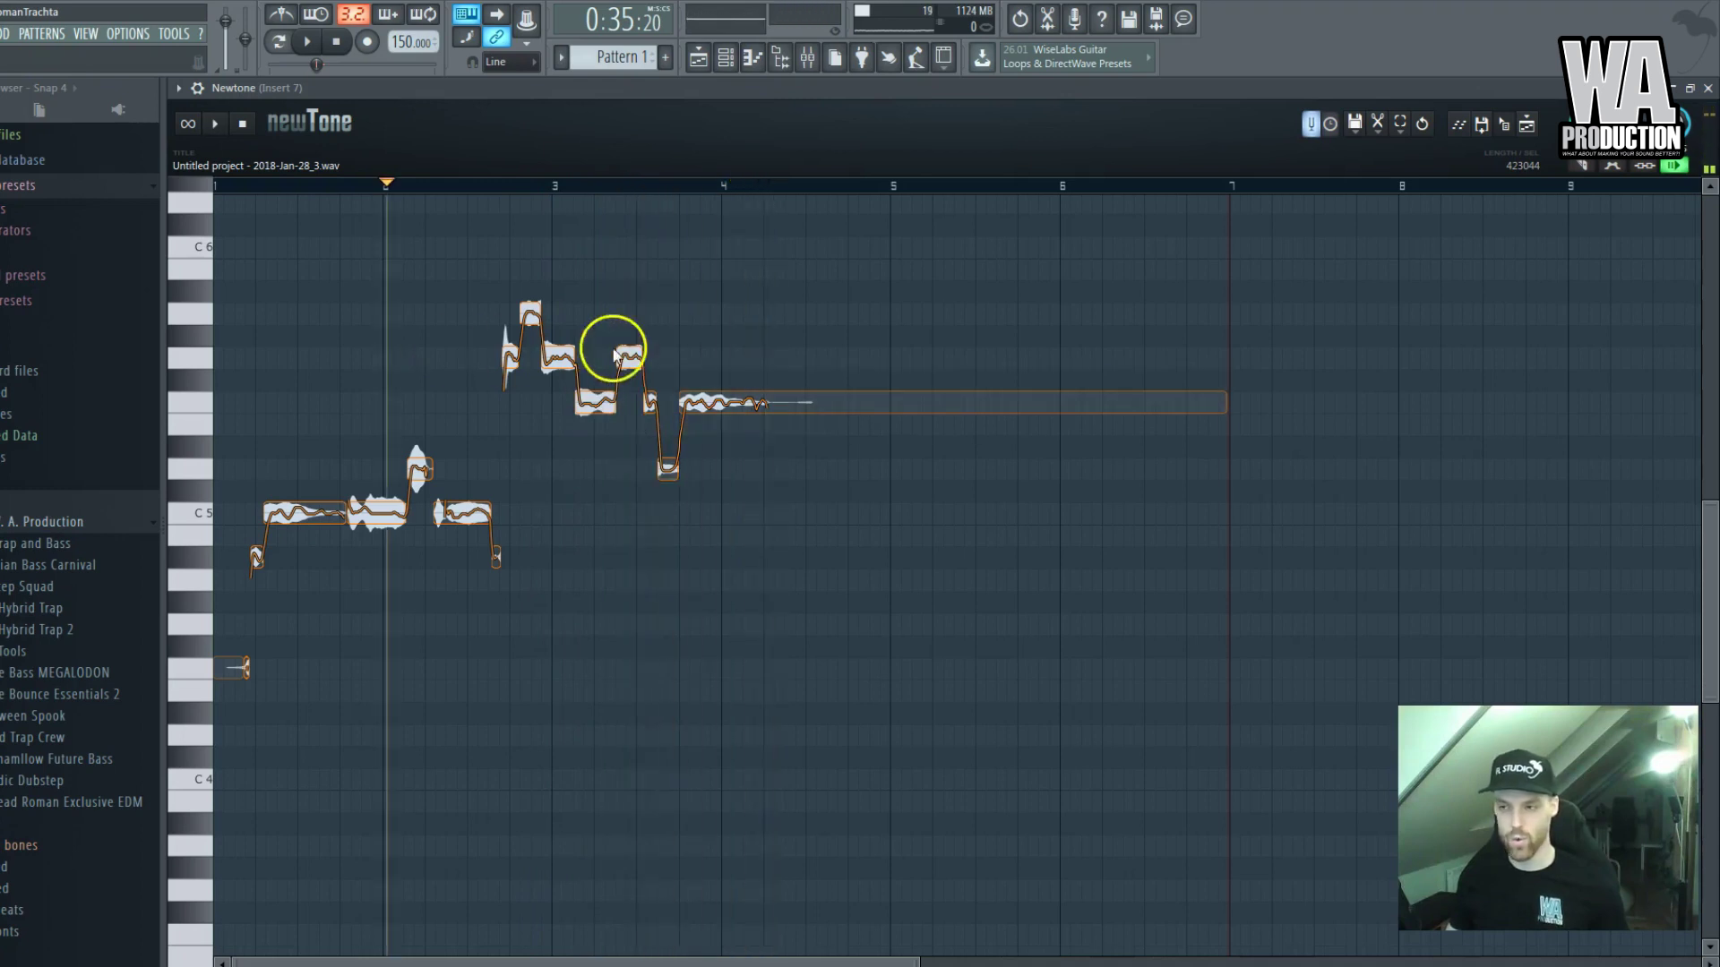
Send the edited phrase from Newtone to the playlist and align it on Track 3 under the original at bar 23
{"action": "double_click", "coordinate": [1255, 90]}
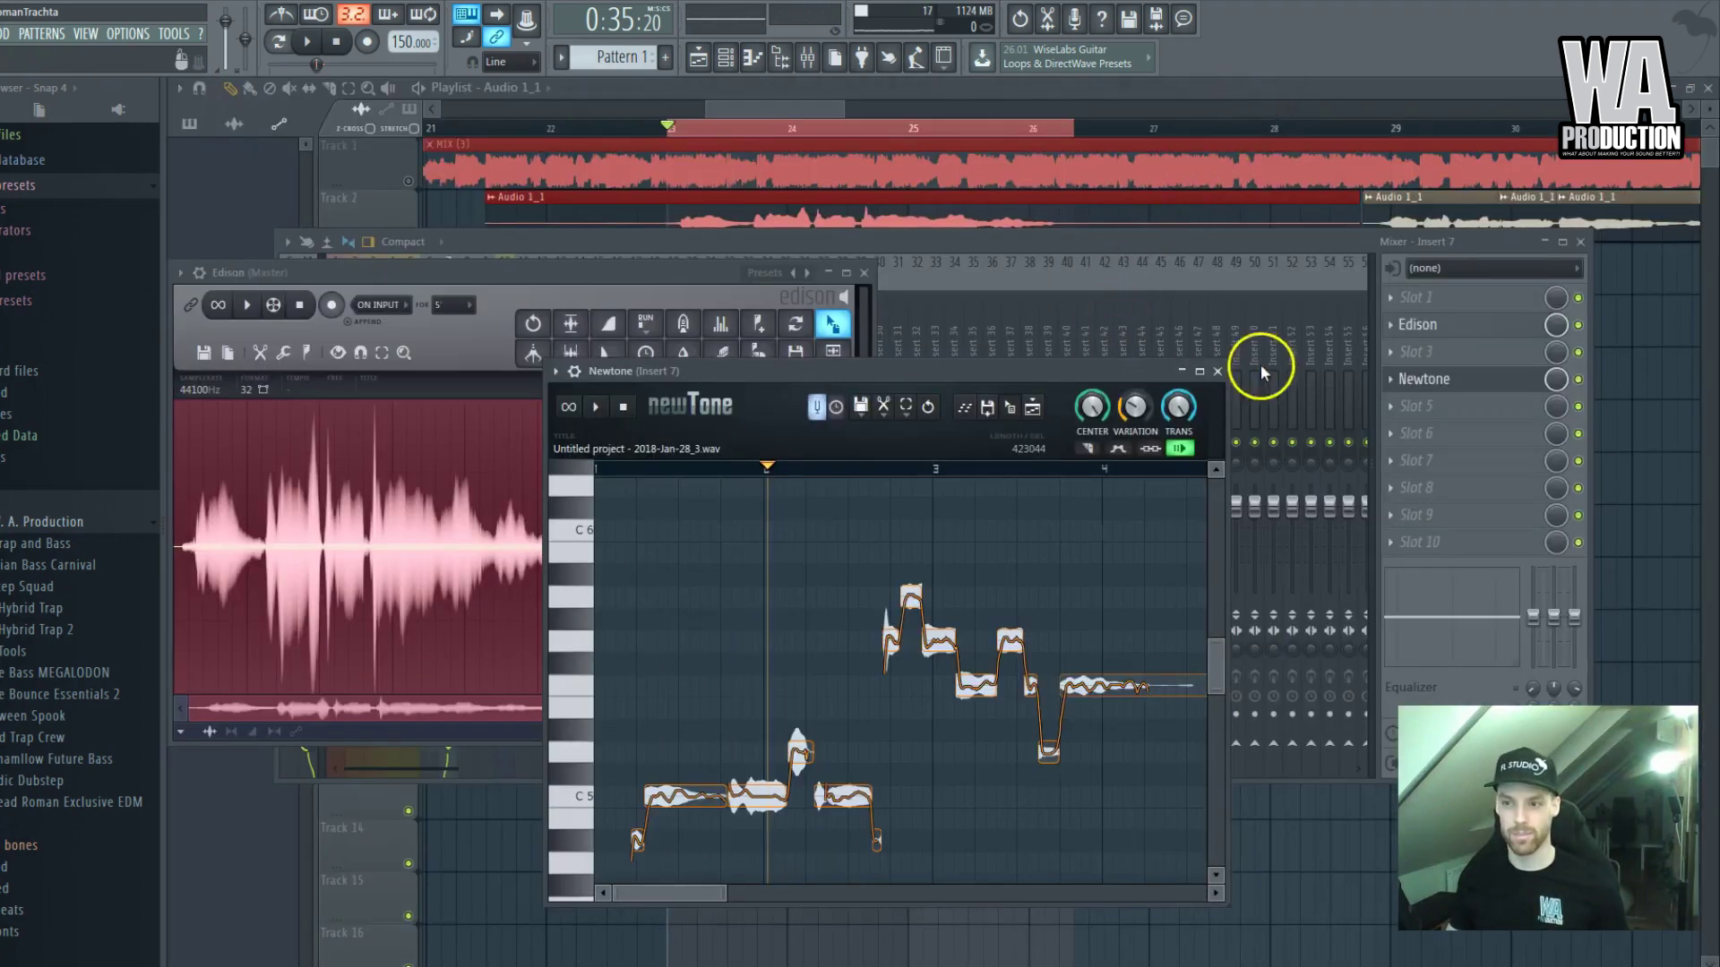
{"action": "left_click", "coordinate": [1580, 243]}
{"action": "left_click", "coordinate": [1578, 242]}
{"action": "left_click_drag", "start_coordinate": [1015, 413], "coordinate": [1125, 294]}
{"action": "left_click_drag", "start_coordinate": [1295, 251], "coordinate": [822, 280]}
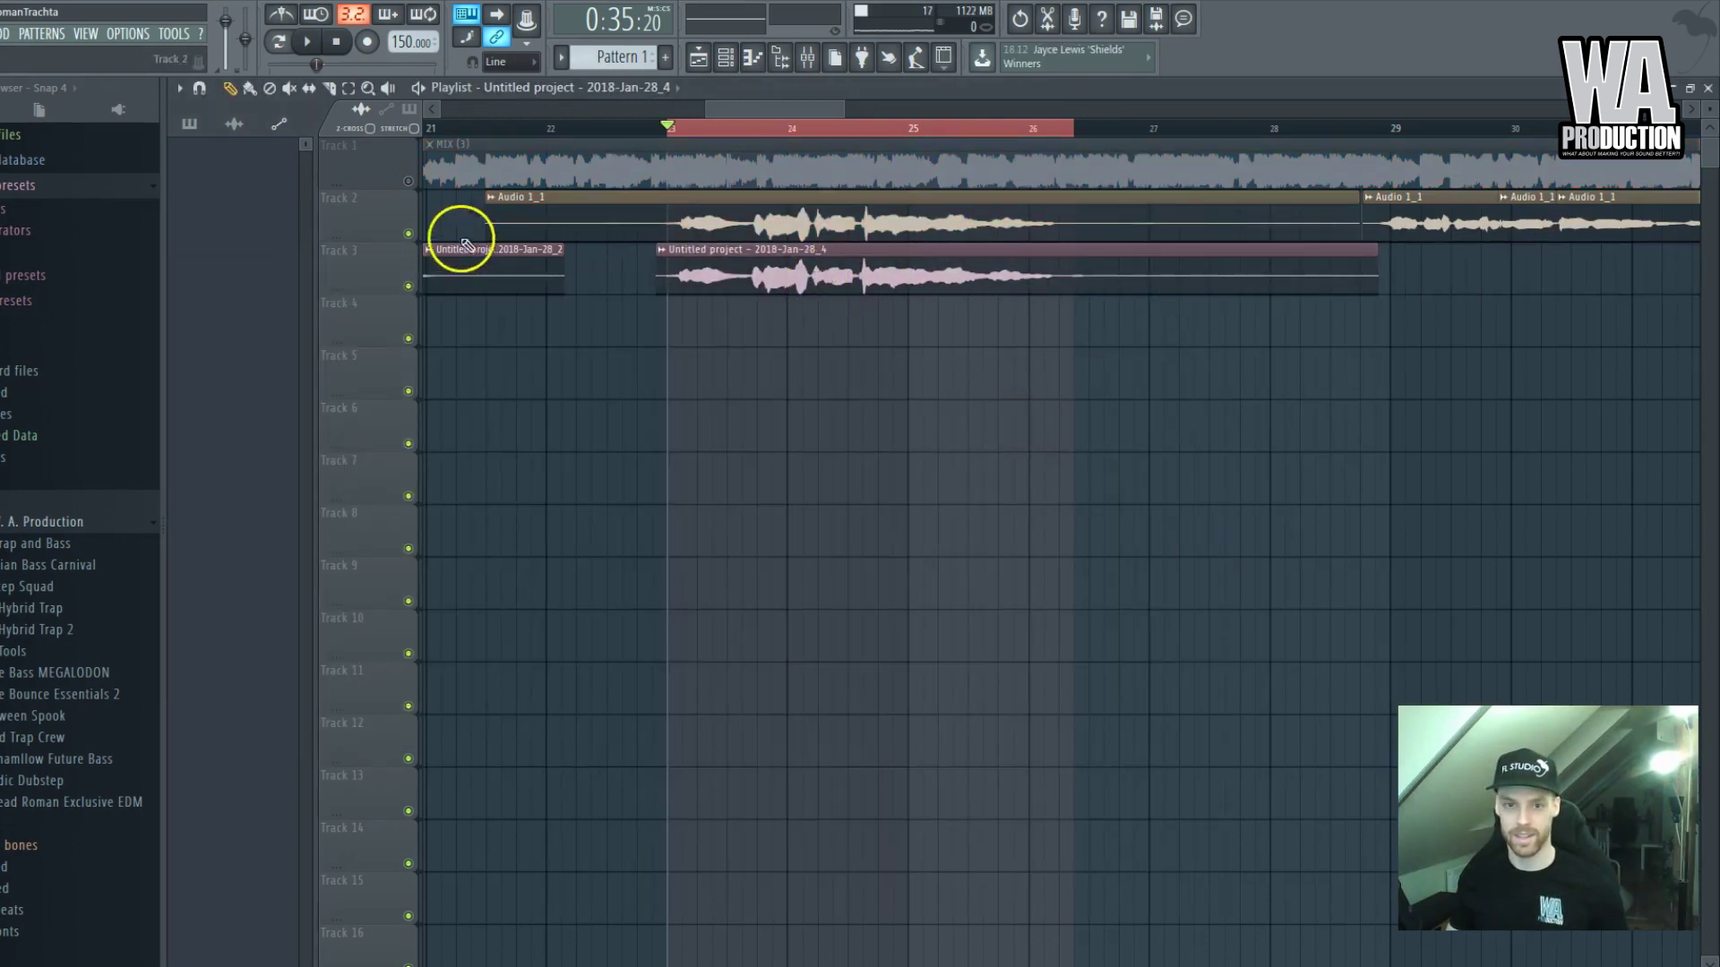
Mute Track 2, unmute the MIX on Track 1, and play the edited phrase from bar 23 with the mix
{"action": "left_click", "coordinate": [407, 233]}
{"action": "left_click", "coordinate": [408, 181]}
{"action": "scroll", "coordinate": [739, 271], "scroll_direction": "down", "scroll_amount": 2}
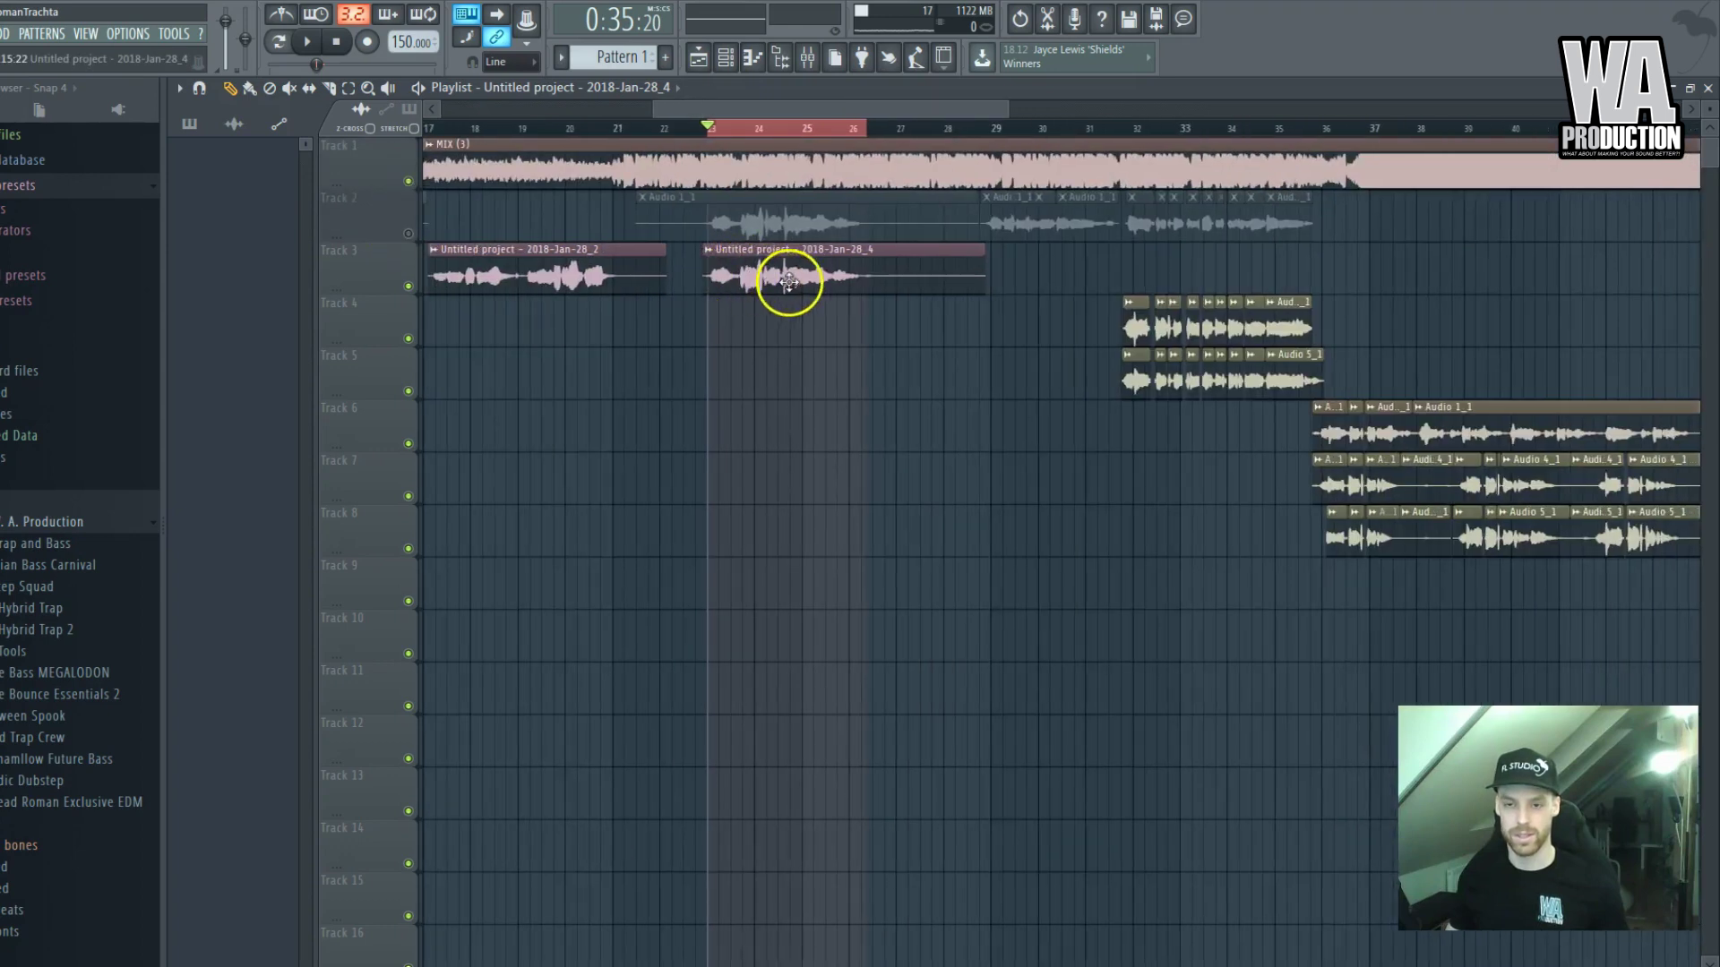
{"action": "key", "text": "space"}
{"action": "scroll", "coordinate": [728, 261], "scroll_direction": "up", "scroll_amount": 2}
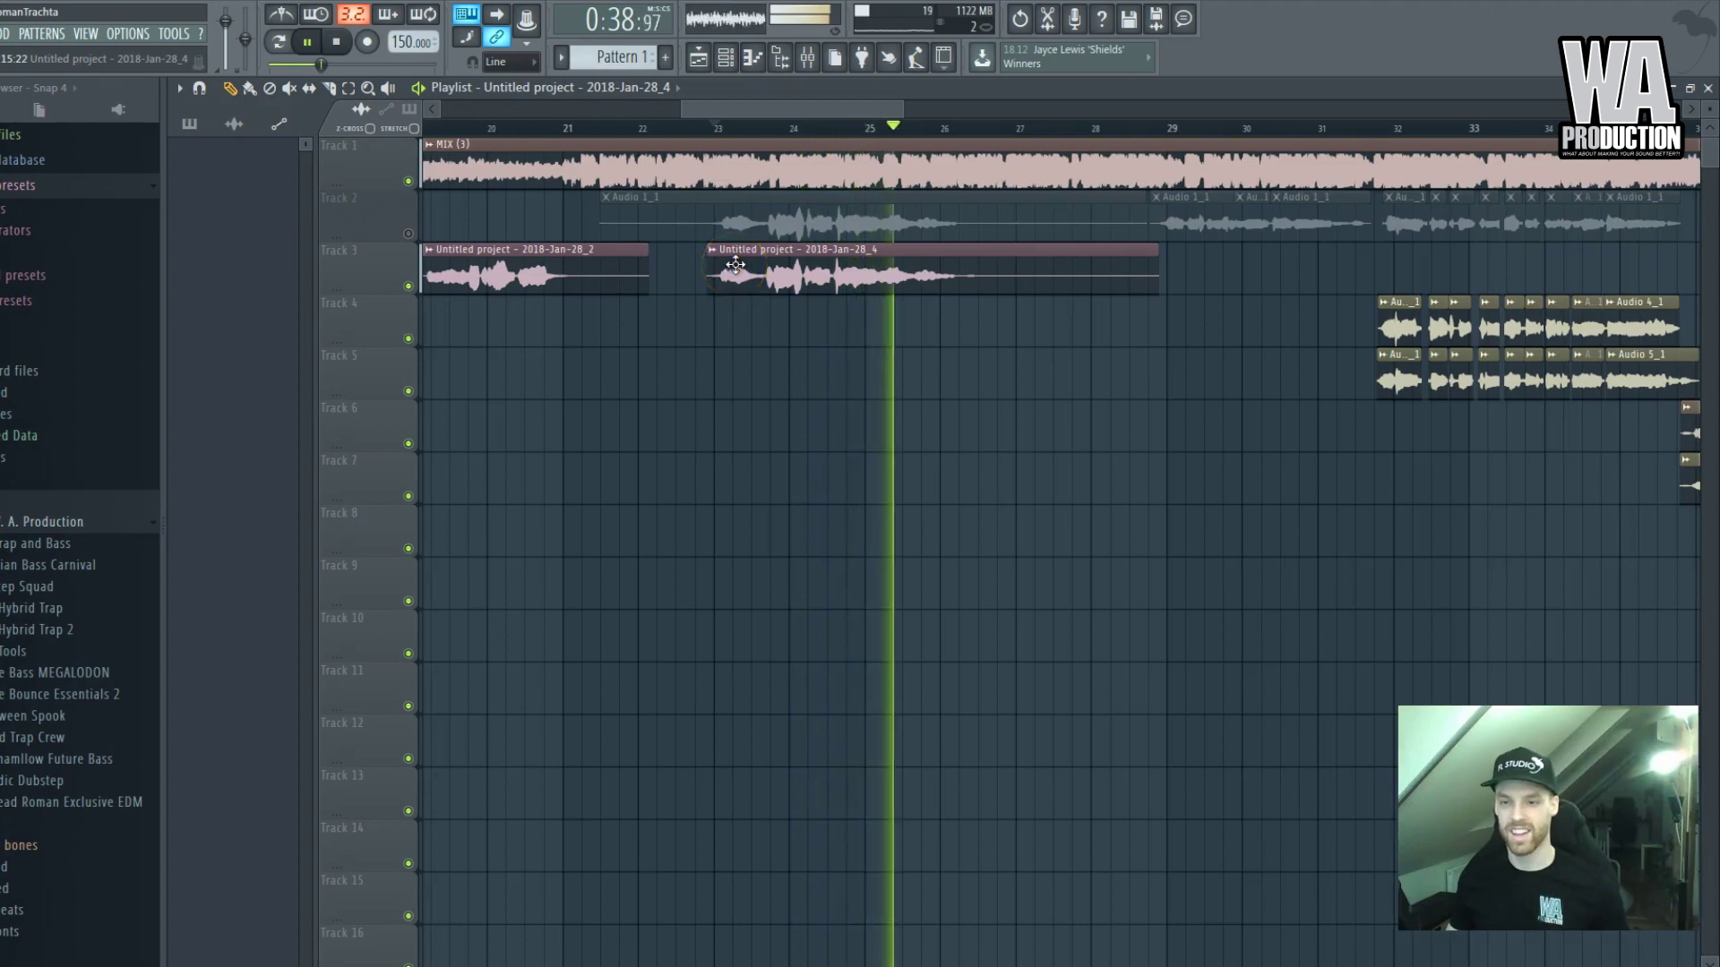
{"action": "scroll", "coordinate": [757, 288], "scroll_direction": "down", "scroll_amount": 3}
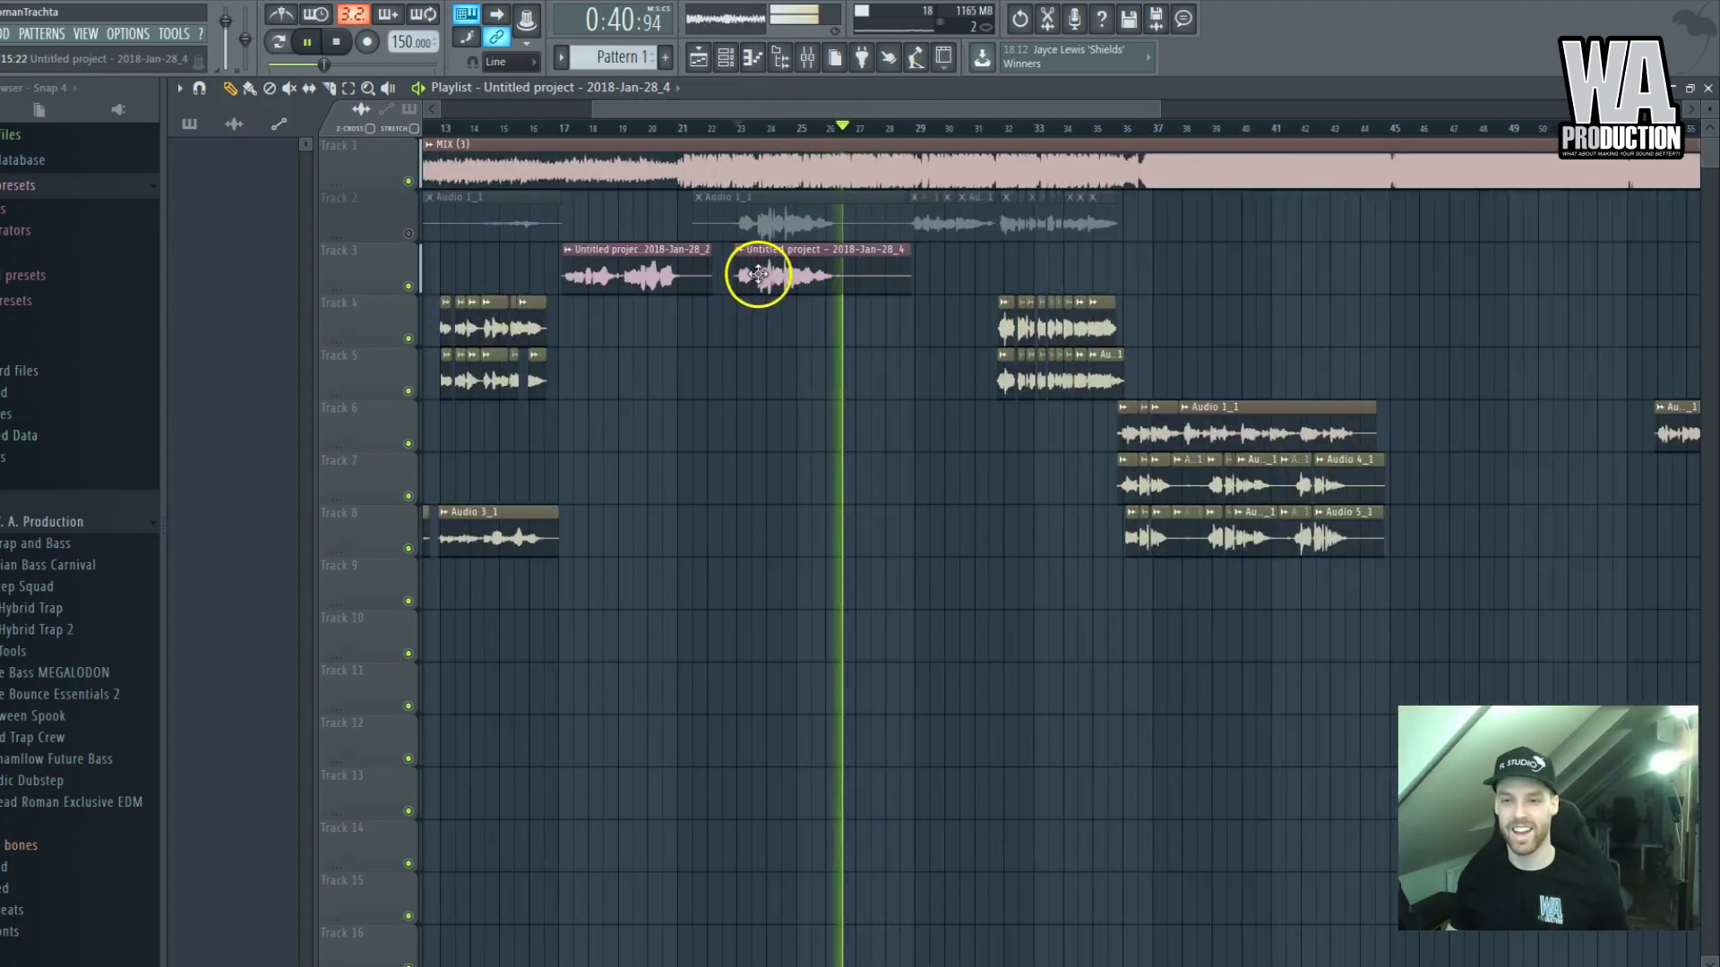
{"action": "key", "text": "space"}
Remove the original vocal clip above the edited bar 23 phrase, unmute Track 2, and play from bar 29
{"action": "scroll", "coordinate": [752, 233], "scroll_direction": "down", "scroll_amount": 2}
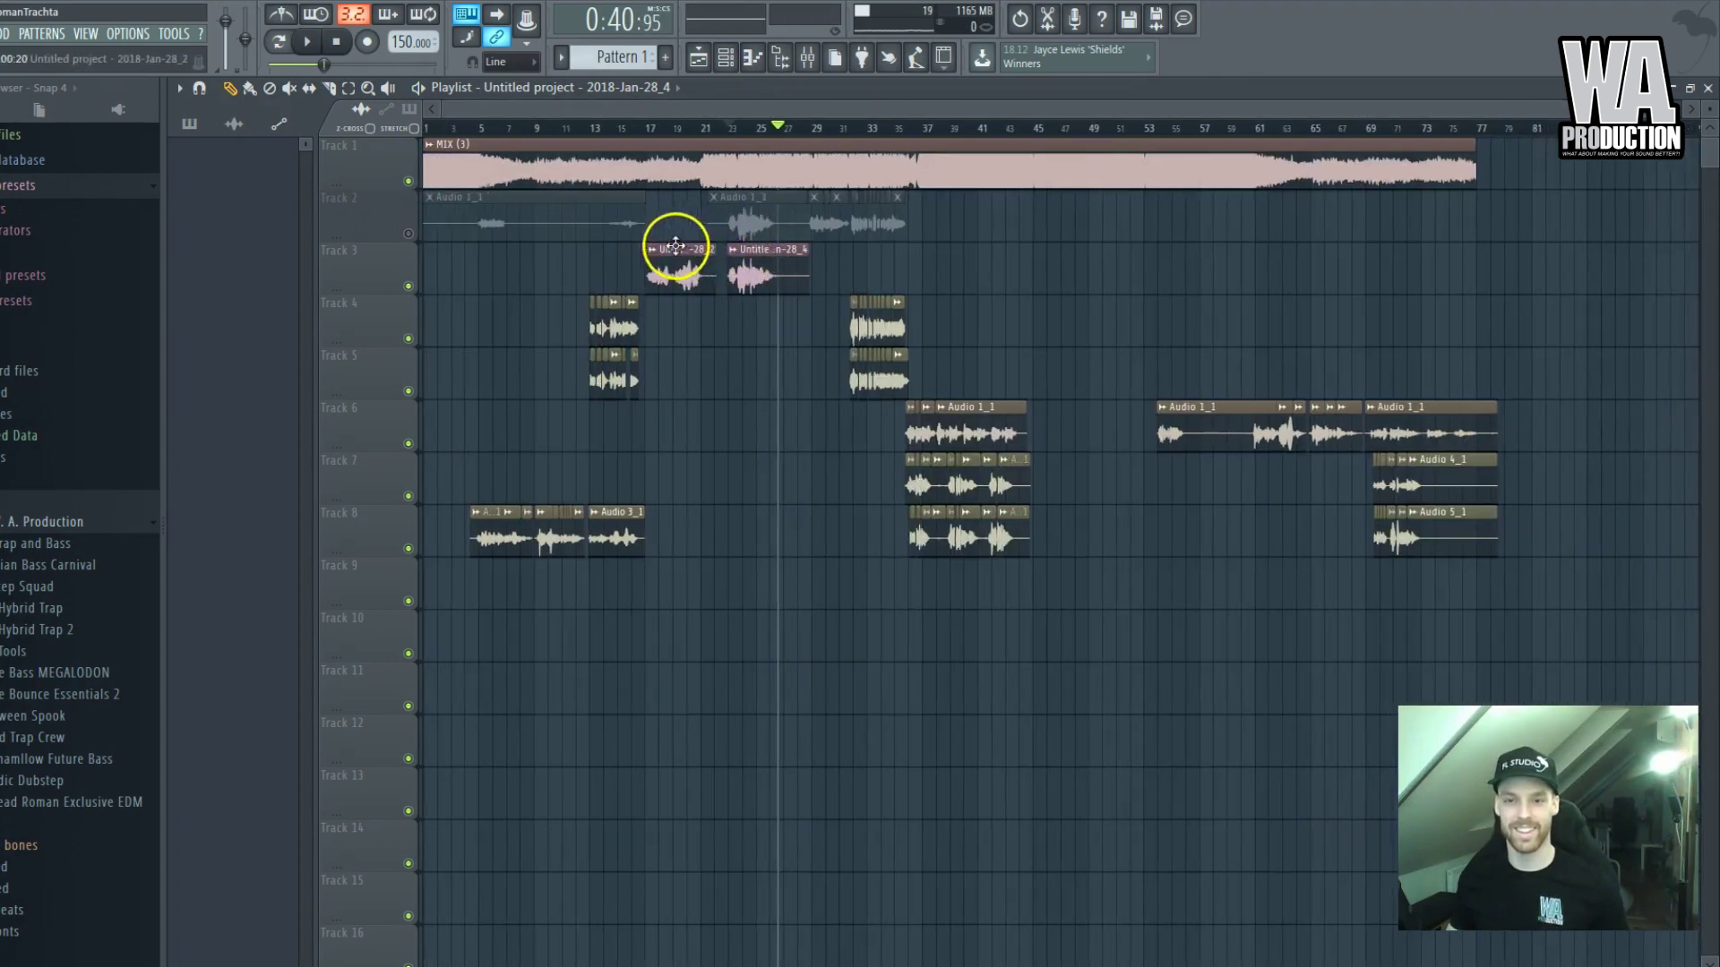
{"action": "scroll", "coordinate": [676, 245], "scroll_direction": "up", "scroll_amount": 2}
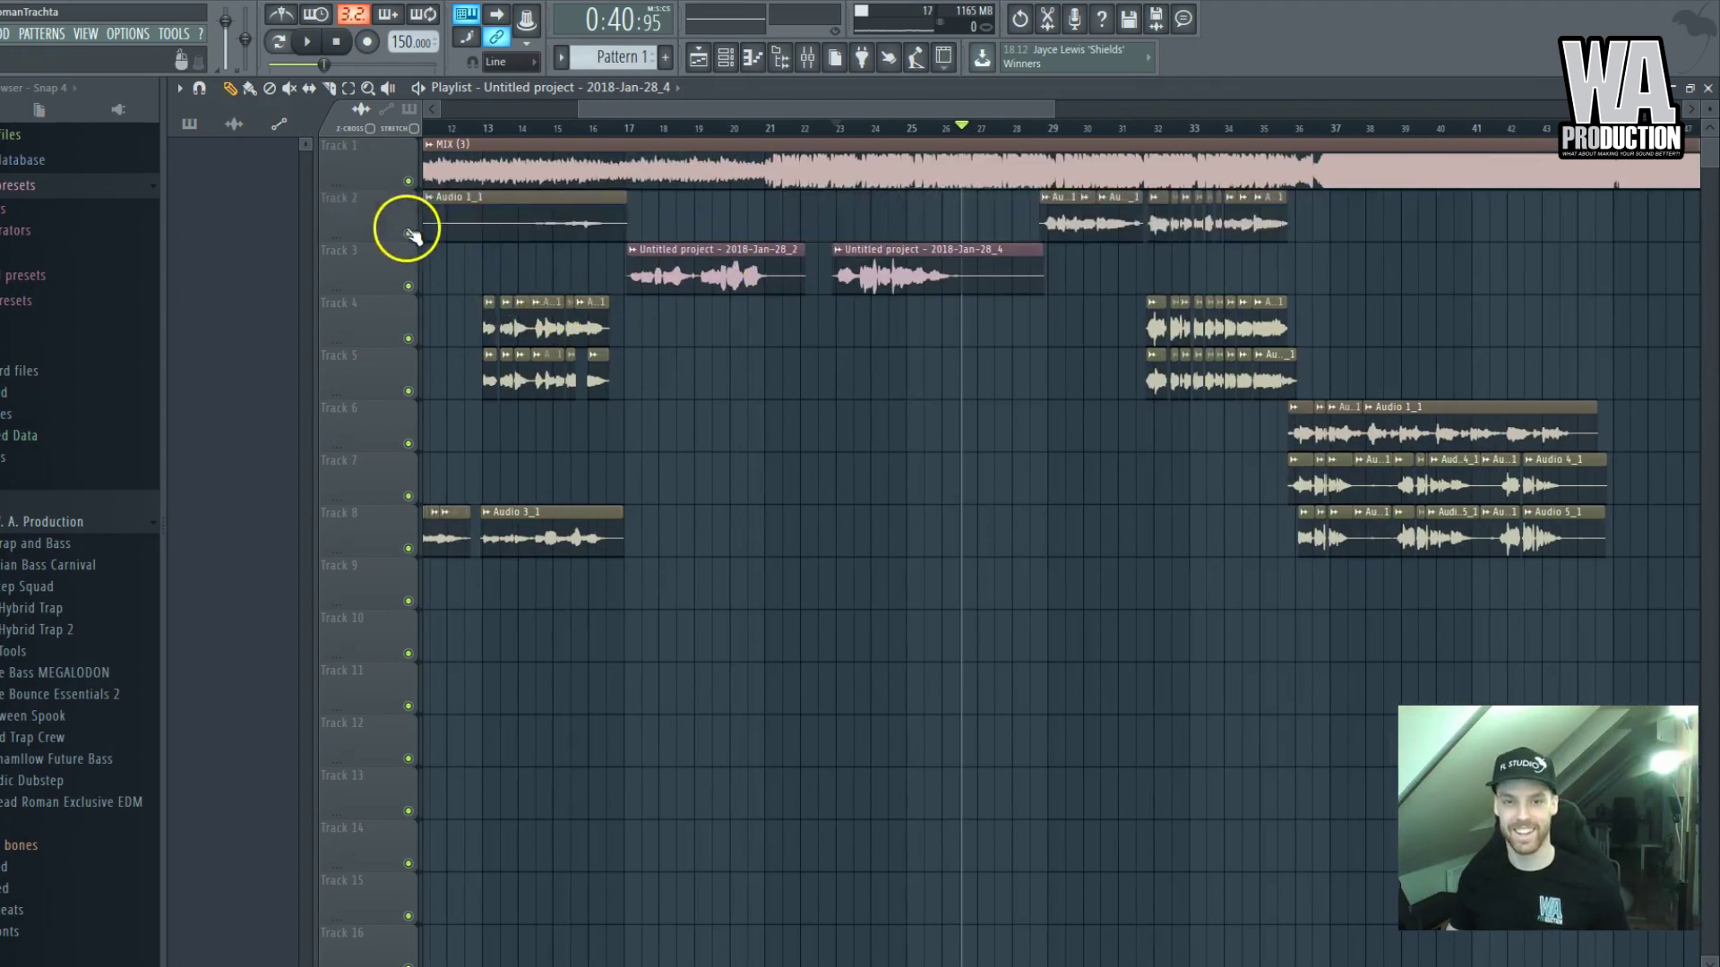
{"action": "scroll", "coordinate": [1114, 173], "scroll_direction": "up", "scroll_amount": 2}
{"action": "left_click", "coordinate": [825, 130]}
{"action": "key", "text": "space"}
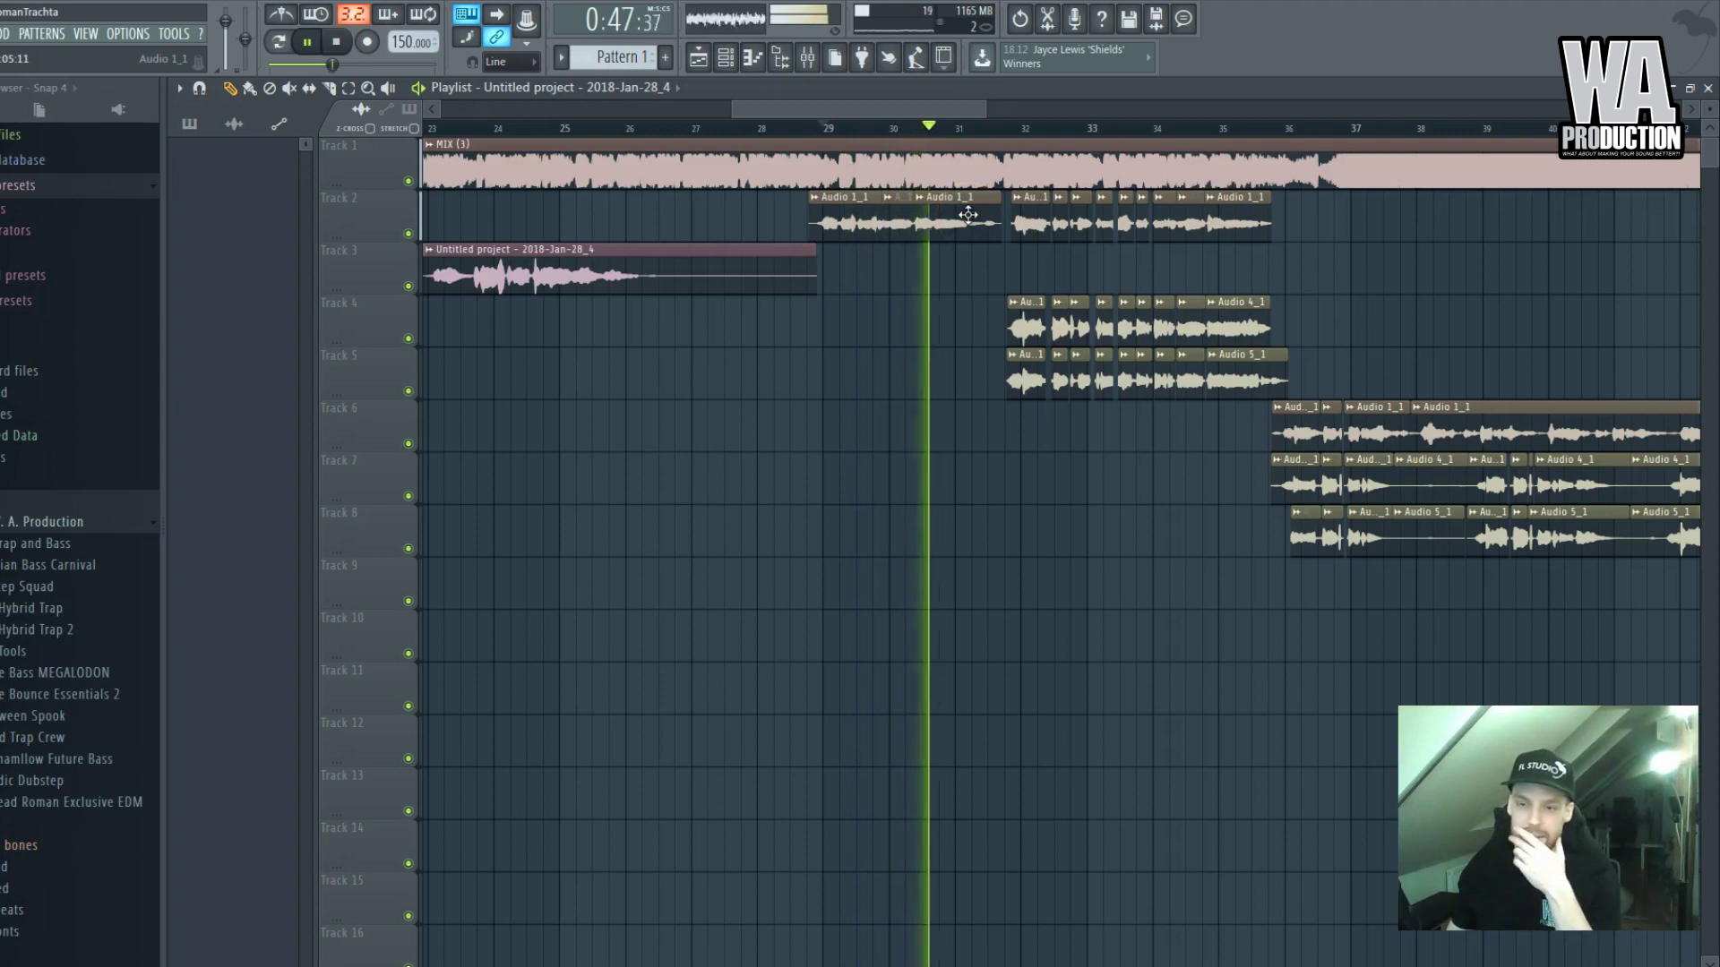
Route the edited vocal clip at bar 23 to mixer track 2 (Audio 1_1), and assign a mixer track to the bar 17 clip
{"action": "double_click", "coordinate": [633, 273]}
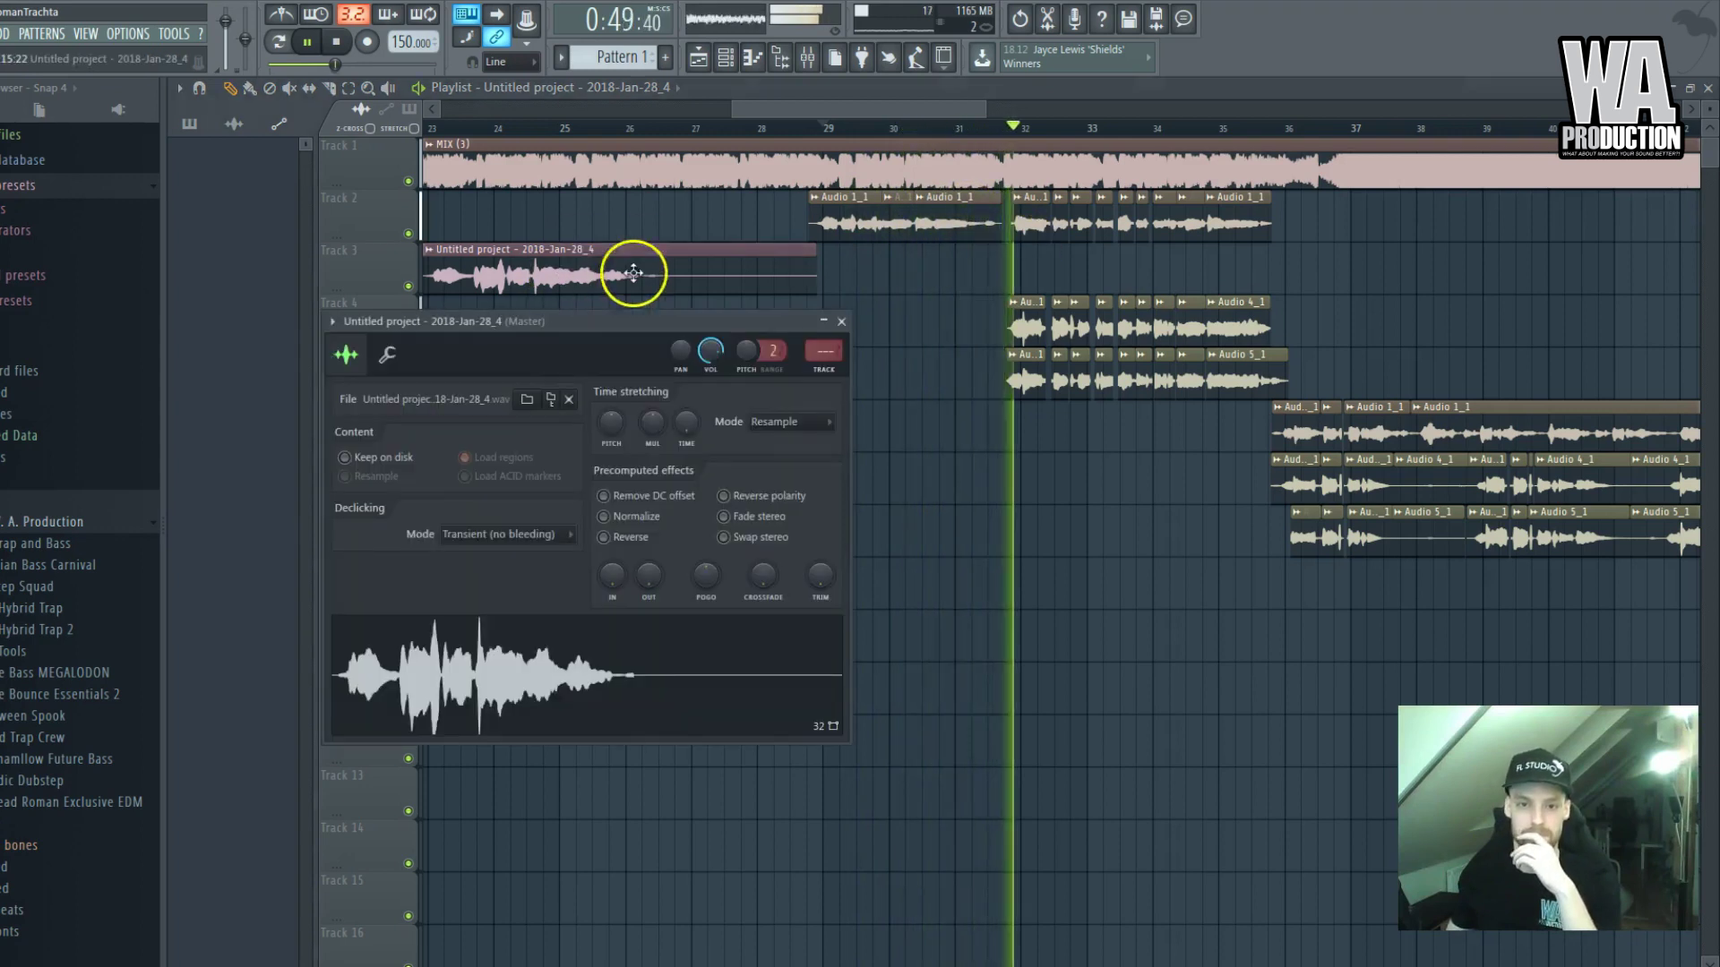
{"action": "left_click", "coordinate": [860, 209]}
{"action": "double_click", "coordinate": [714, 280]}
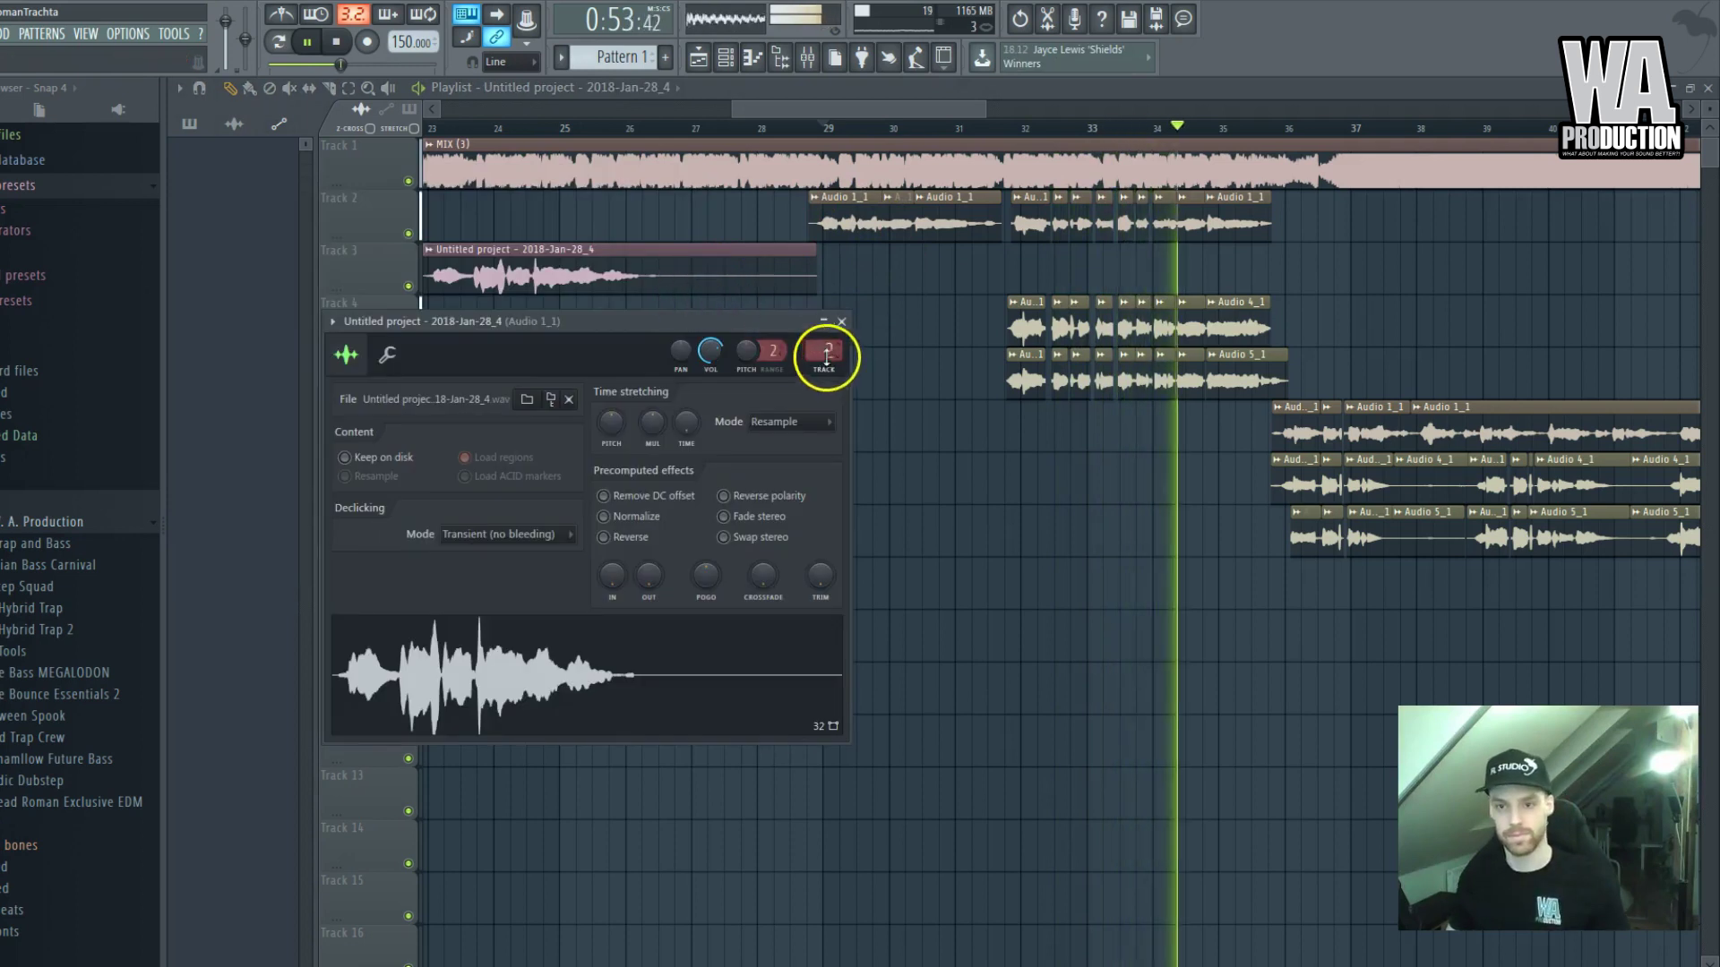
{"action": "key", "text": "Escape"}
{"action": "scroll", "coordinate": [734, 324], "scroll_direction": "down", "scroll_amount": 4}
{"action": "double_click", "coordinate": [541, 274]}
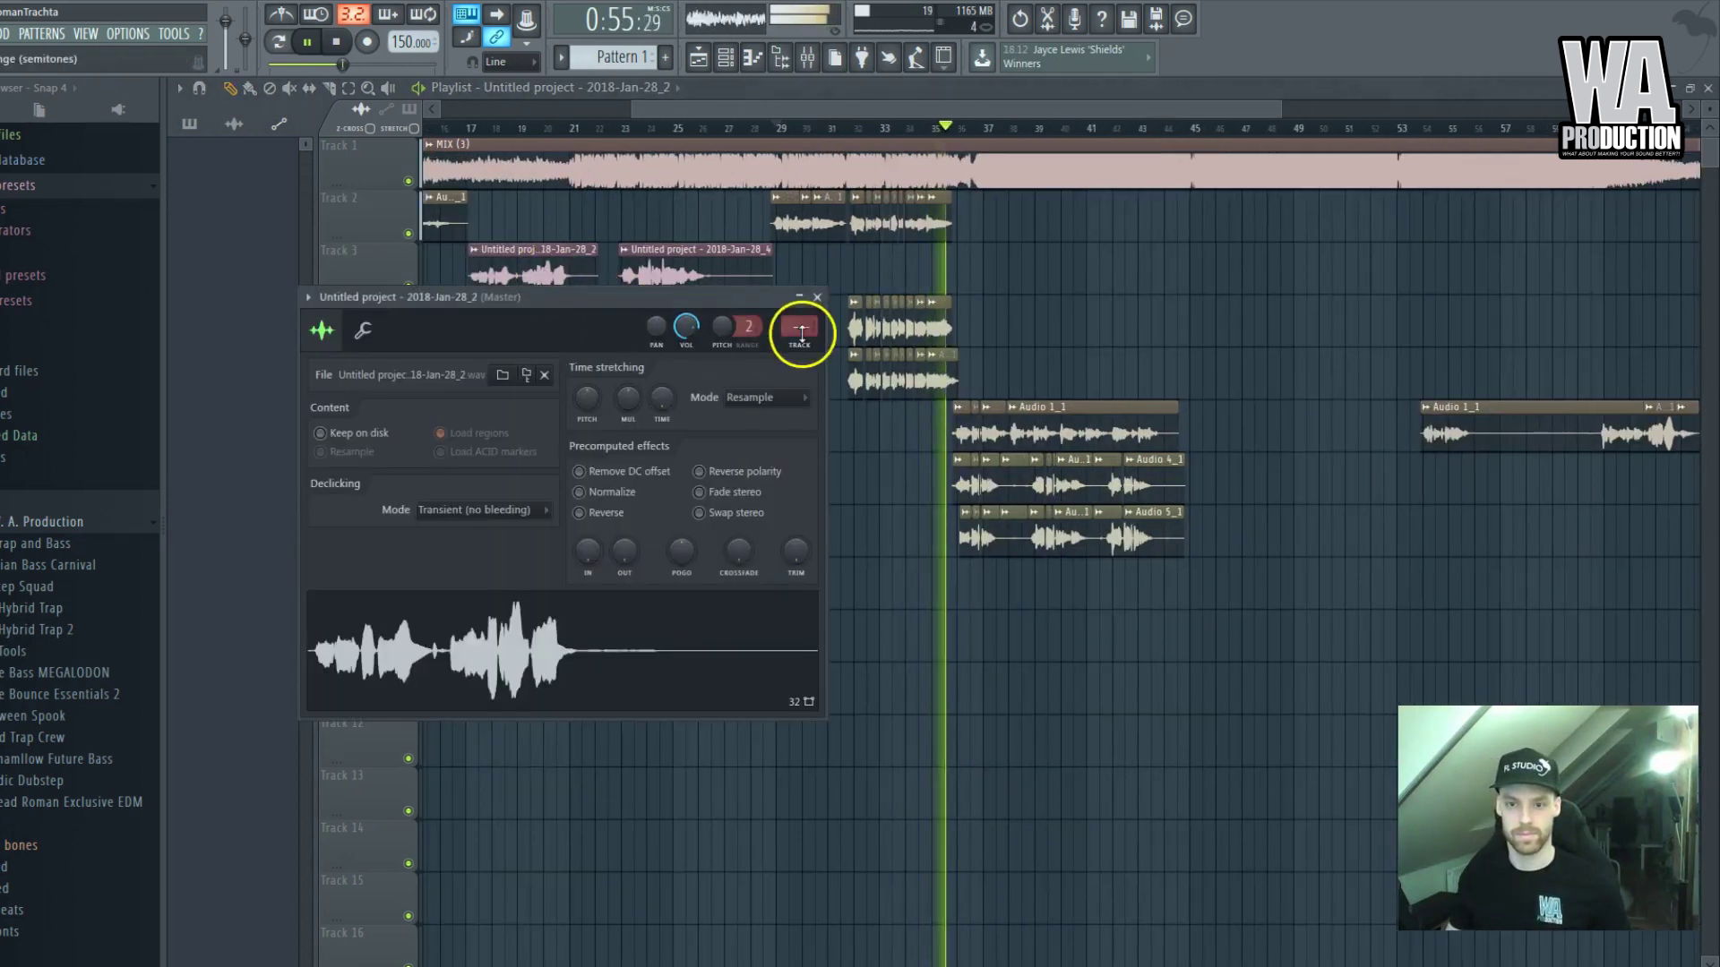
{"action": "key", "text": "Escape"}
Solo Track 6 and select its vocal phrase from bar 38 to about halfway between bars 44 and 45
{"action": "scroll", "coordinate": [1052, 358], "scroll_direction": "up", "scroll_amount": 2}
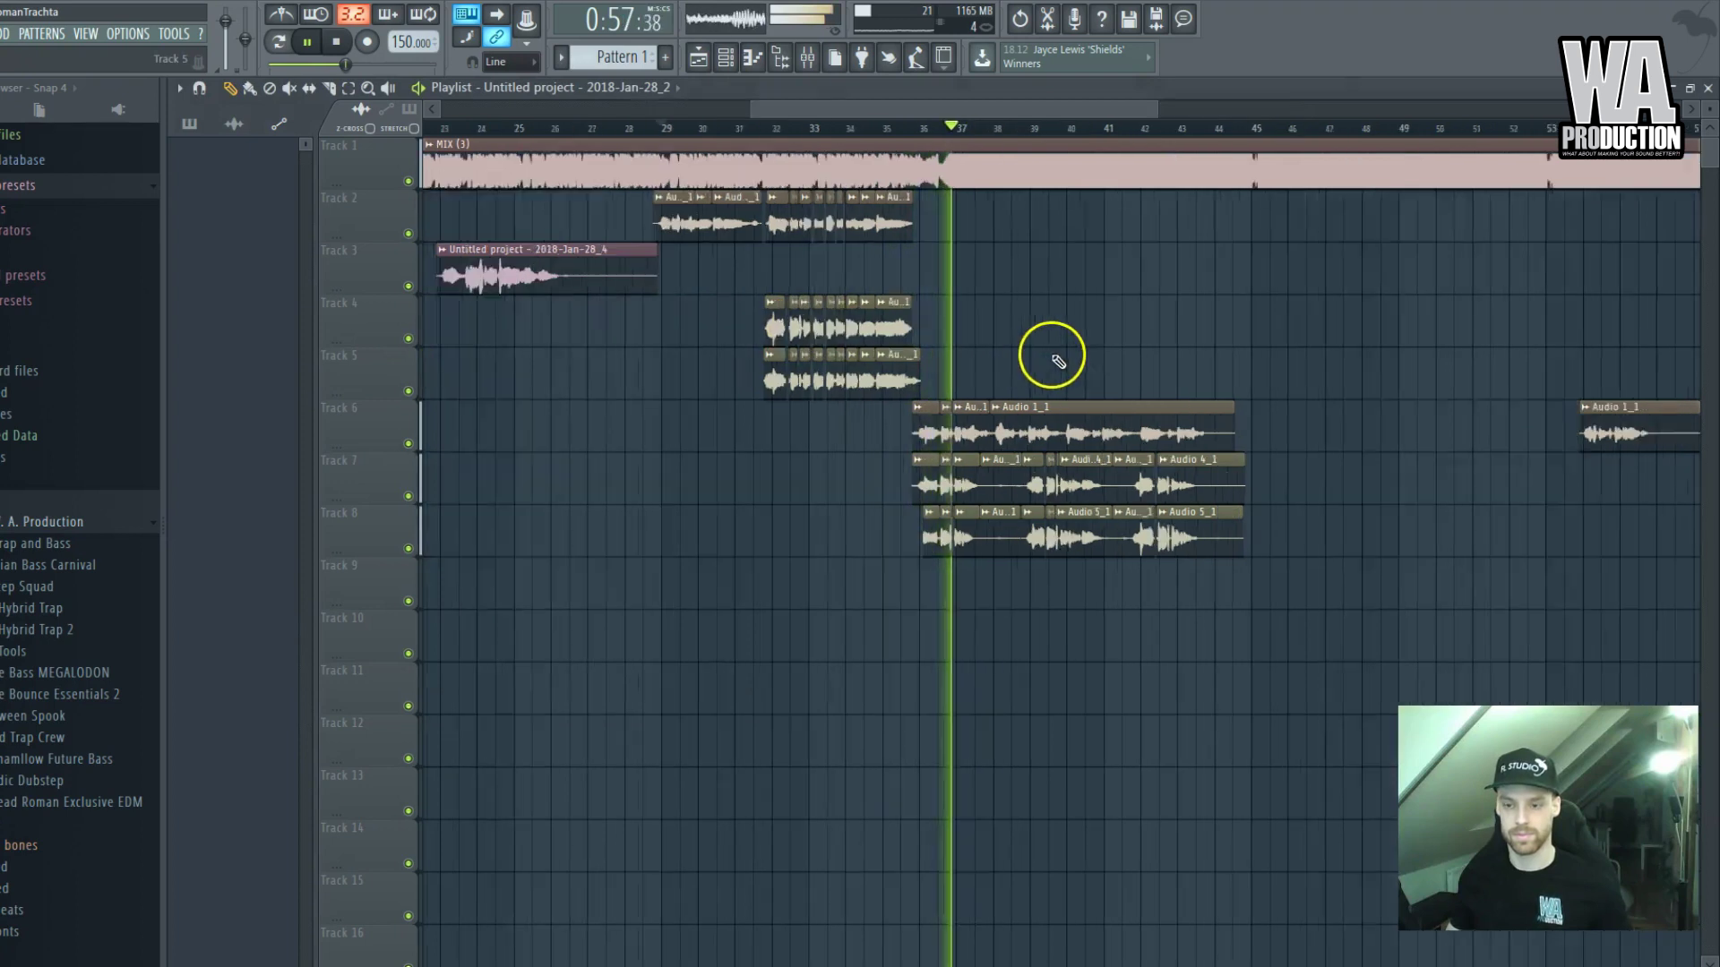
{"action": "scroll", "coordinate": [1053, 358], "scroll_direction": "up", "scroll_amount": 3}
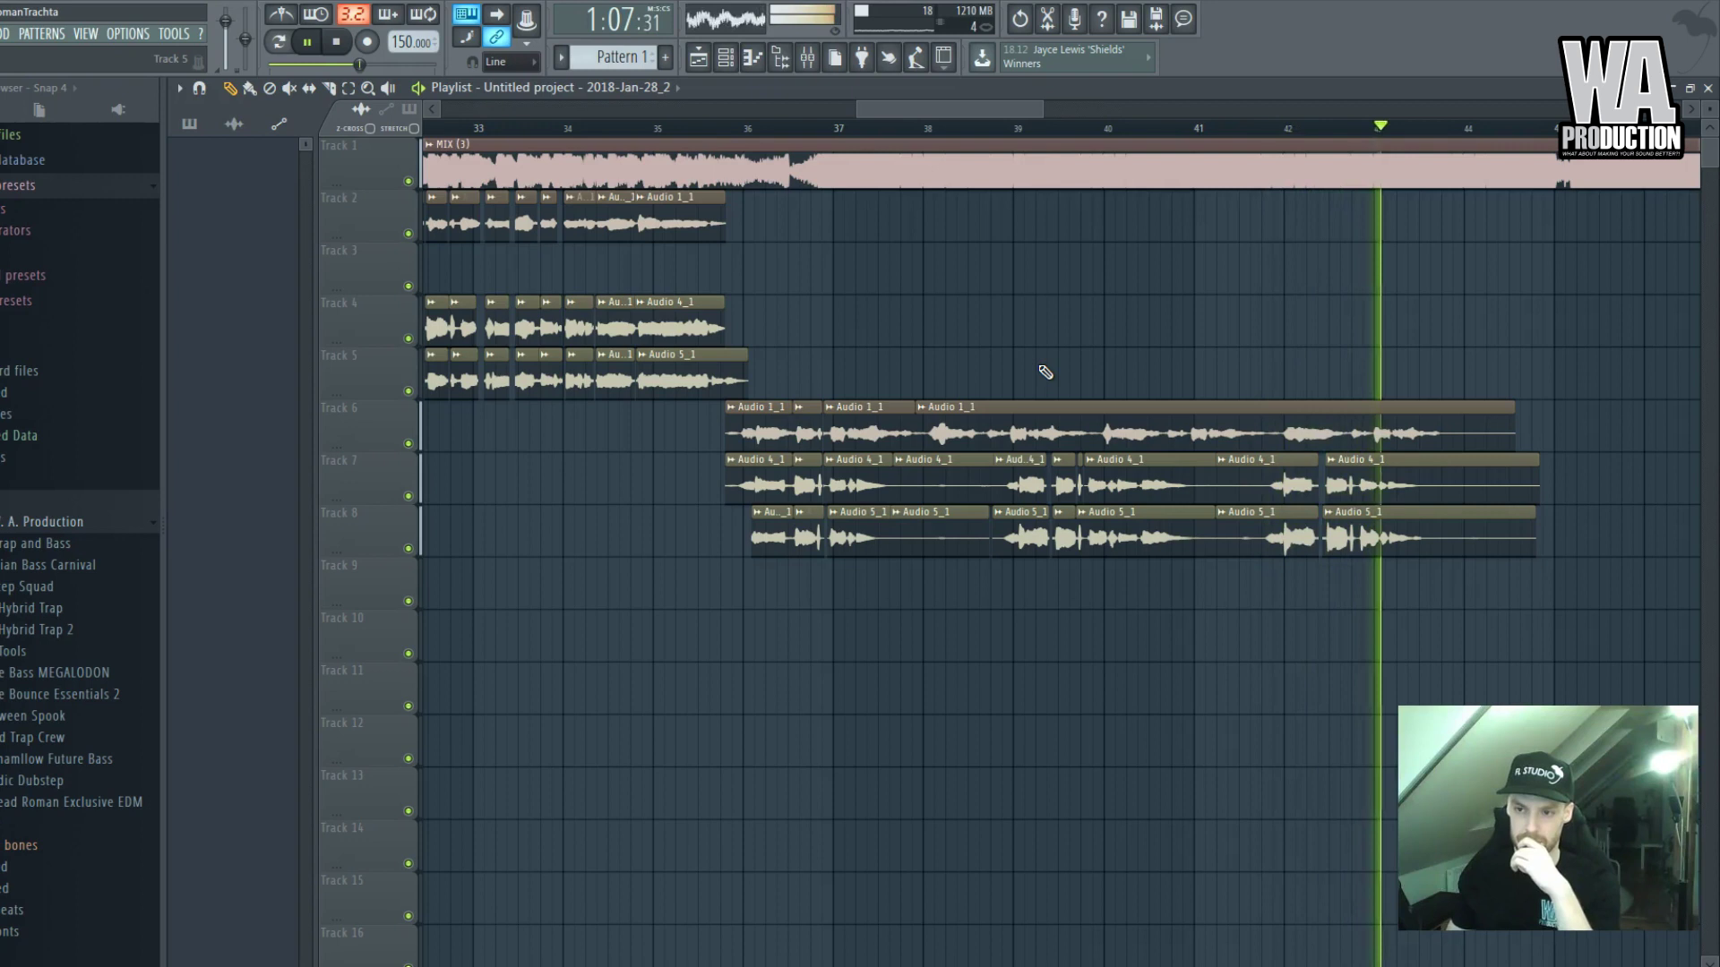
{"action": "key", "text": "space"}
{"action": "scroll", "coordinate": [1105, 395], "scroll_direction": "up", "scroll_amount": 3}
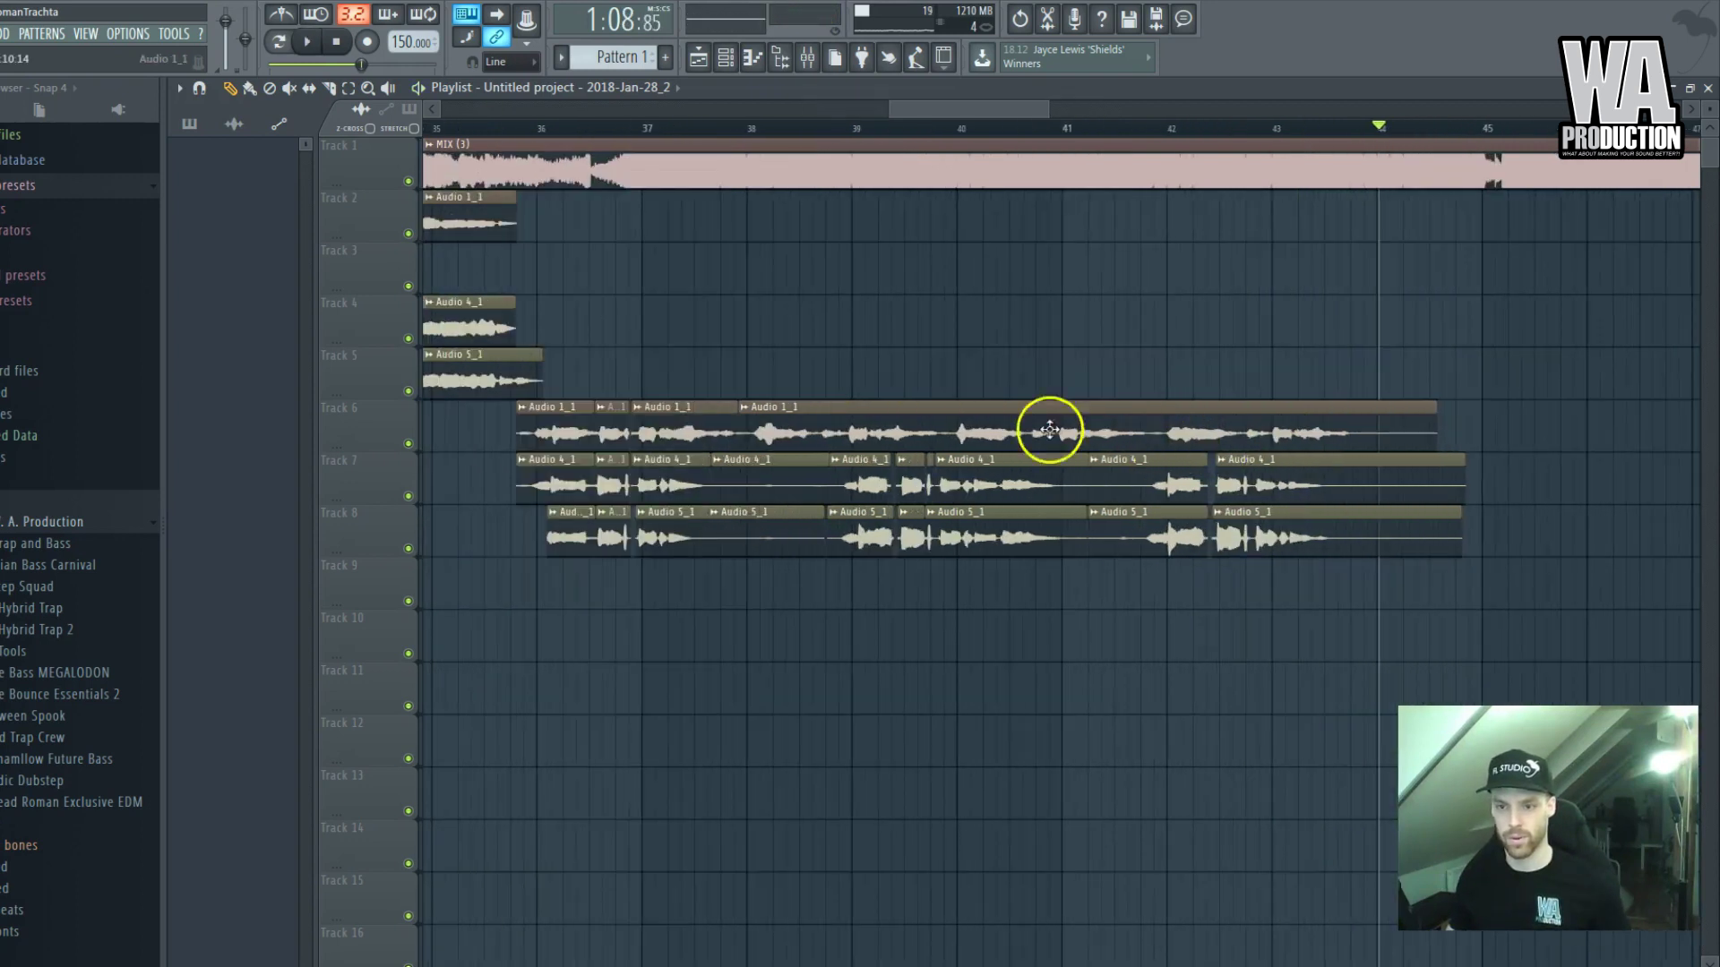
{"action": "right_click", "coordinate": [409, 443]}
{"action": "left_click_drag", "start_coordinate": [757, 130], "coordinate": [1415, 169]}
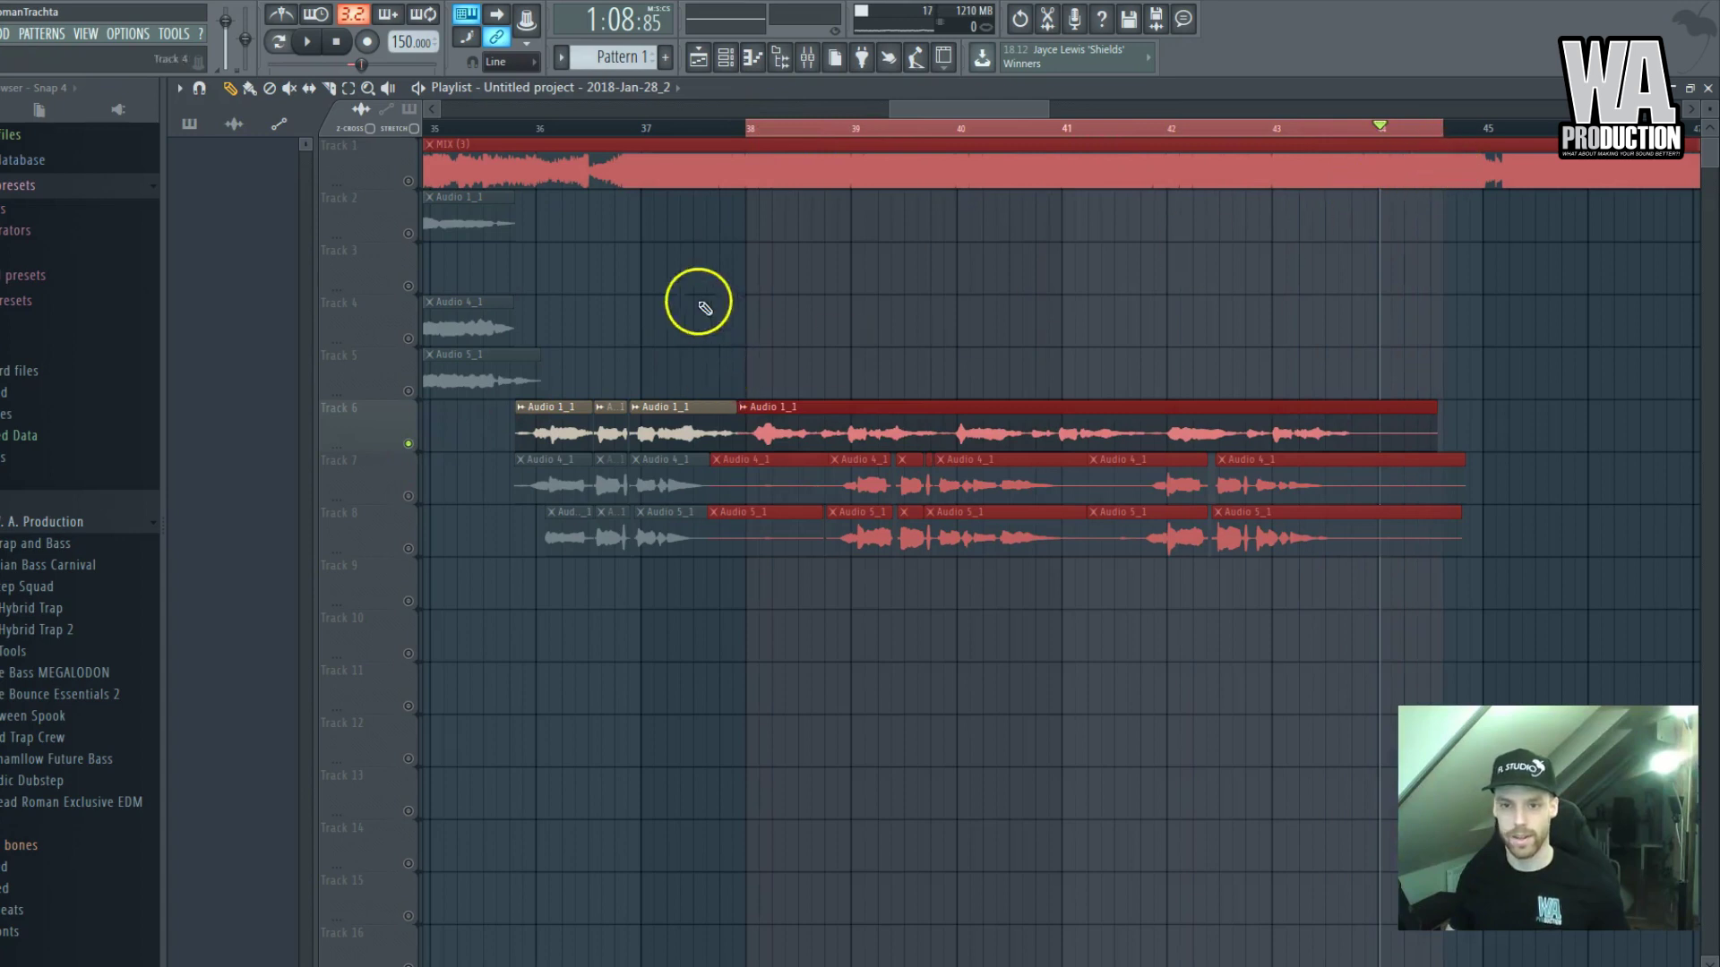
Open Edison on the mixer's Master track for the selected Track 6 phrase
{"action": "left_click", "coordinate": [807, 57]}
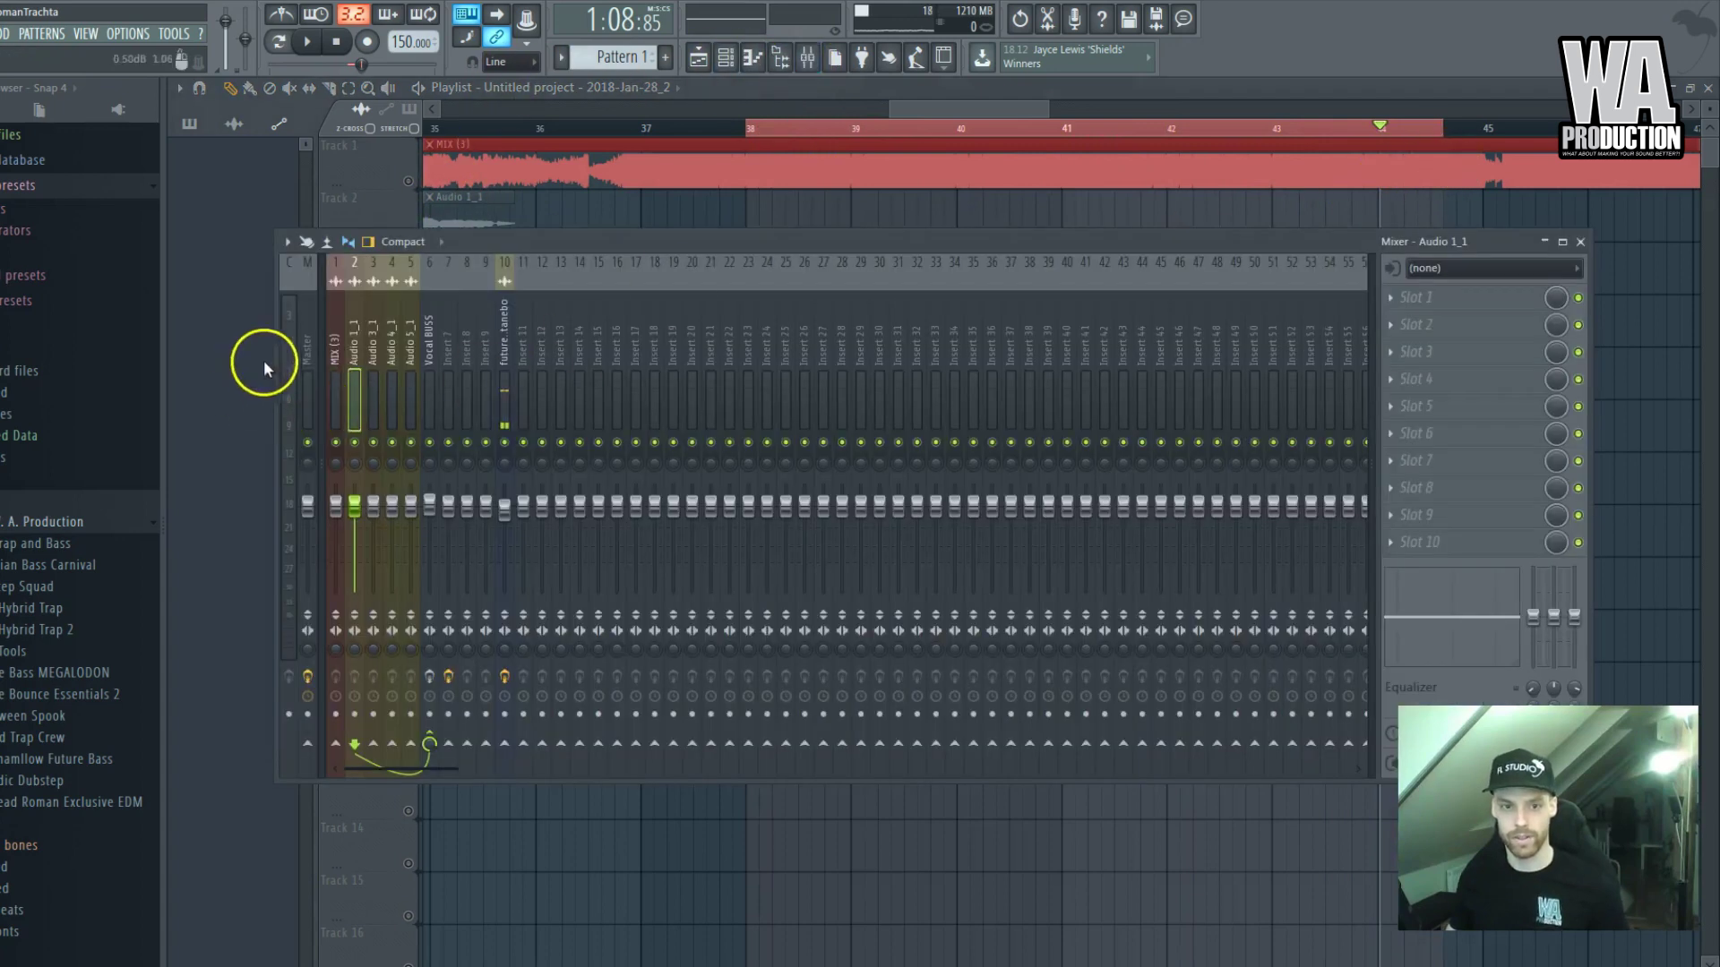
{"action": "left_click", "coordinate": [307, 367]}
{"action": "left_click", "coordinate": [1424, 323]}
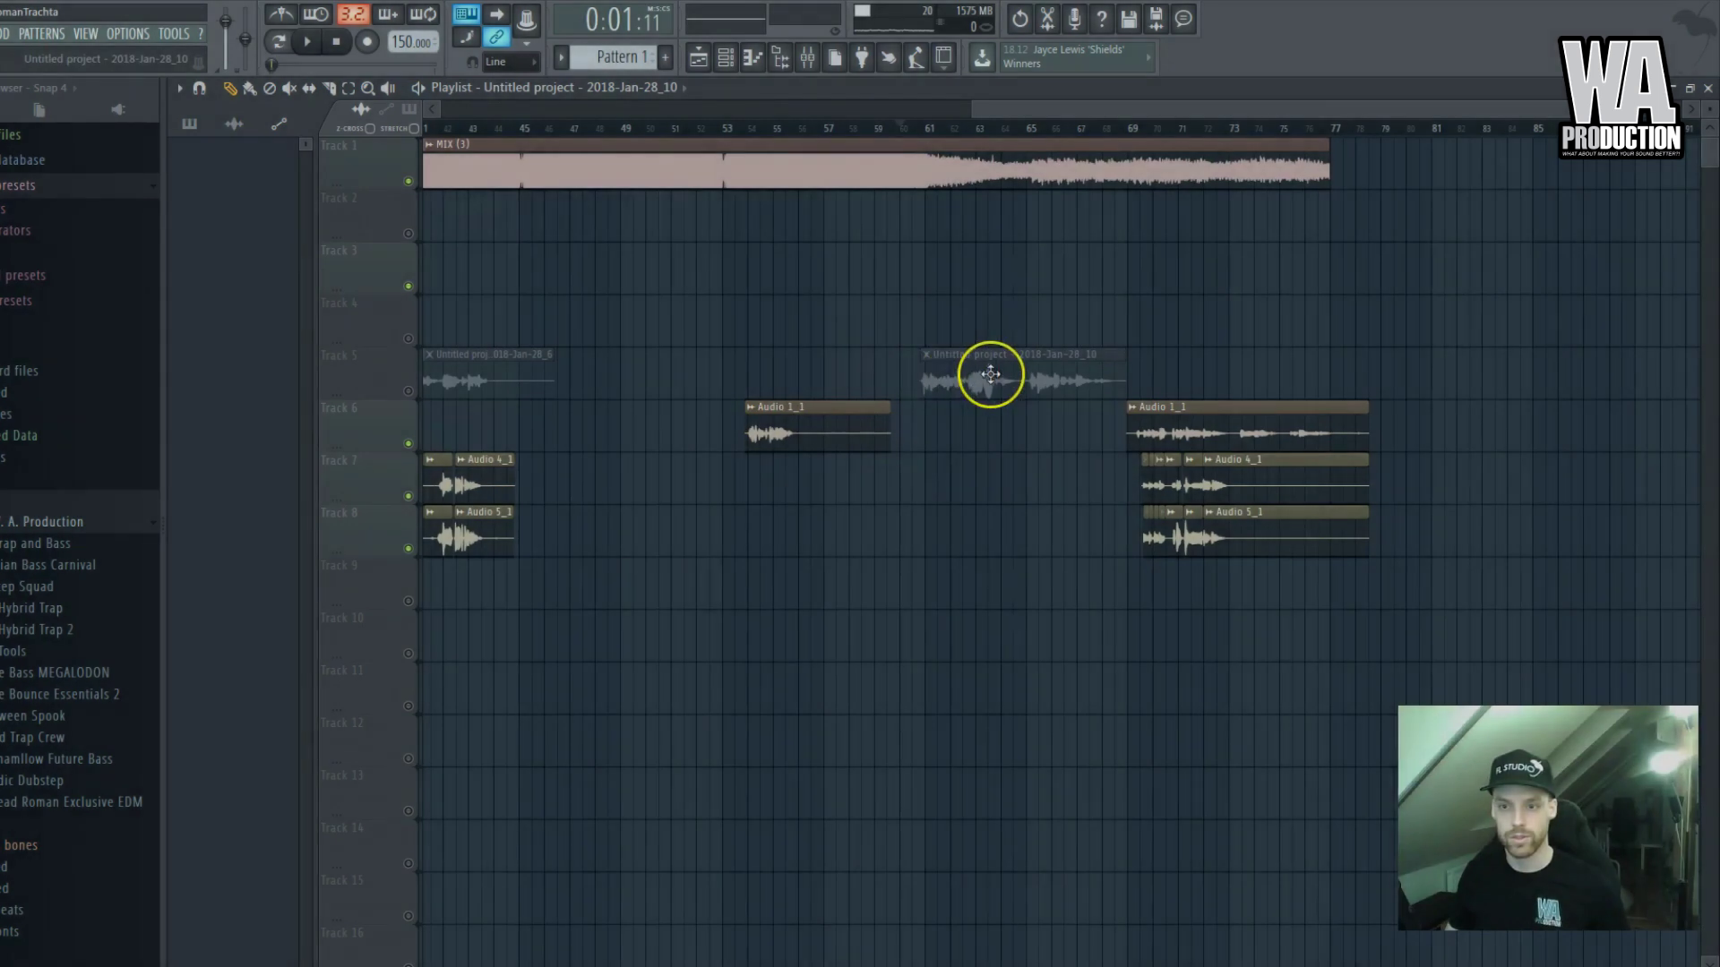
Move the edited vocal clip at bar 61 from Track 5 to Track 6 and unmute all playlist tracks
{"action": "left_click_drag", "start_coordinate": [990, 383], "coordinate": [989, 430]}
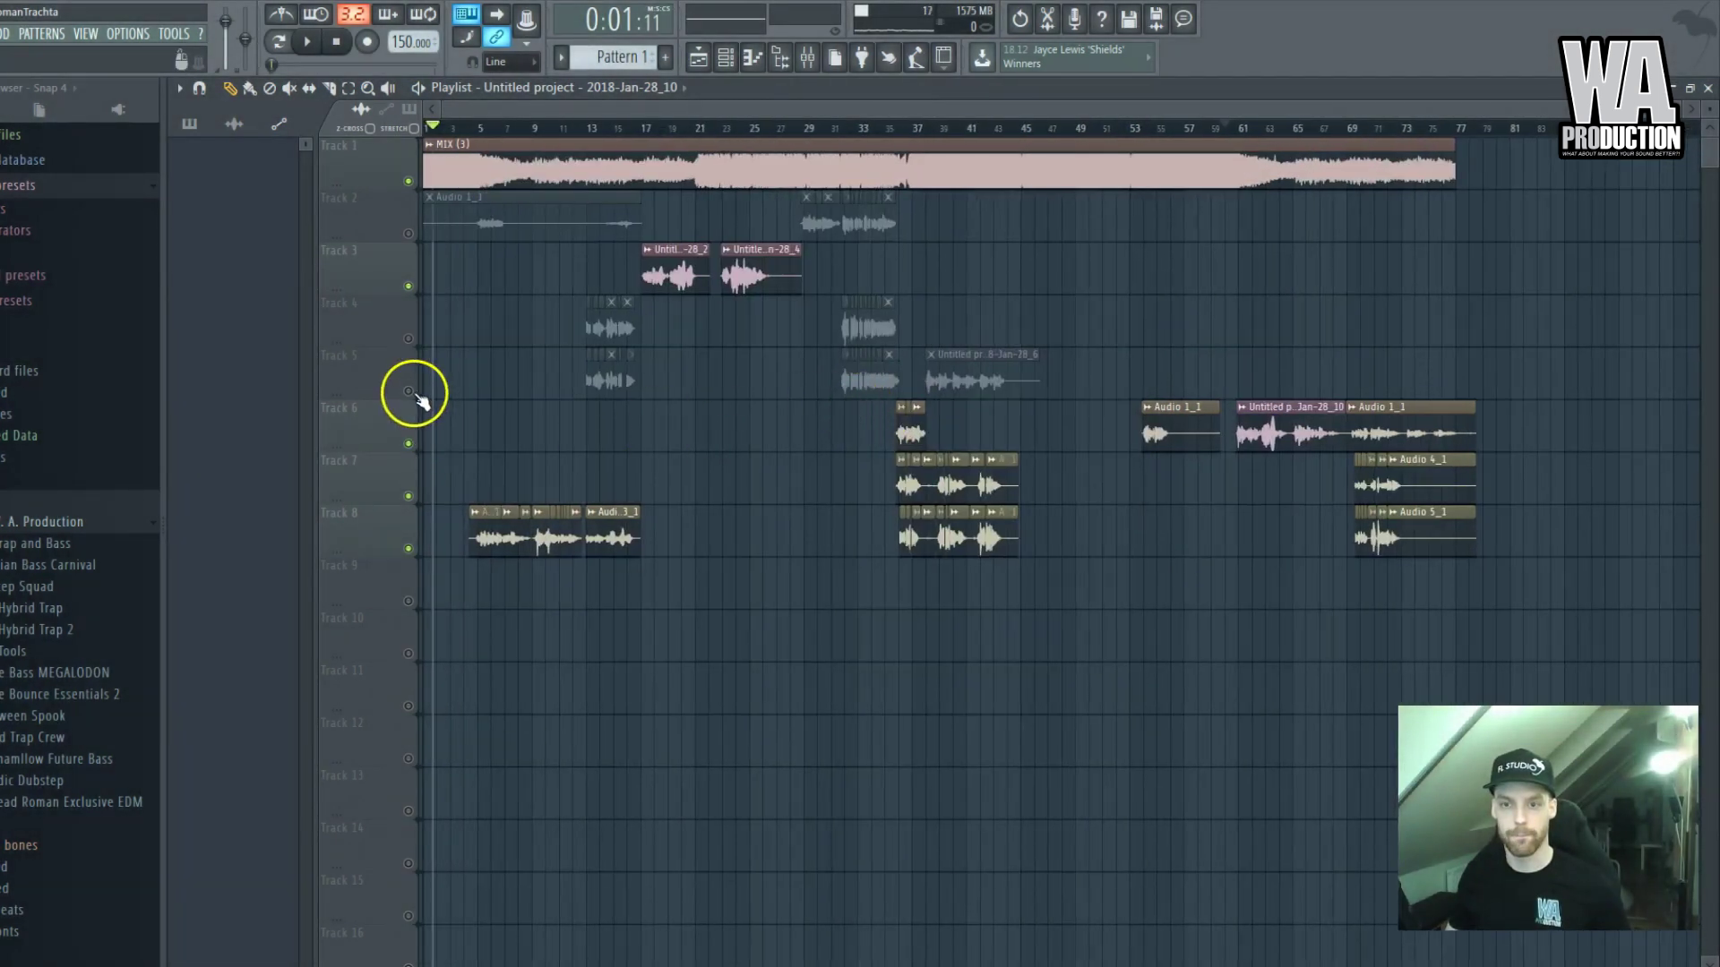
{"action": "left_click", "coordinate": [408, 182]}
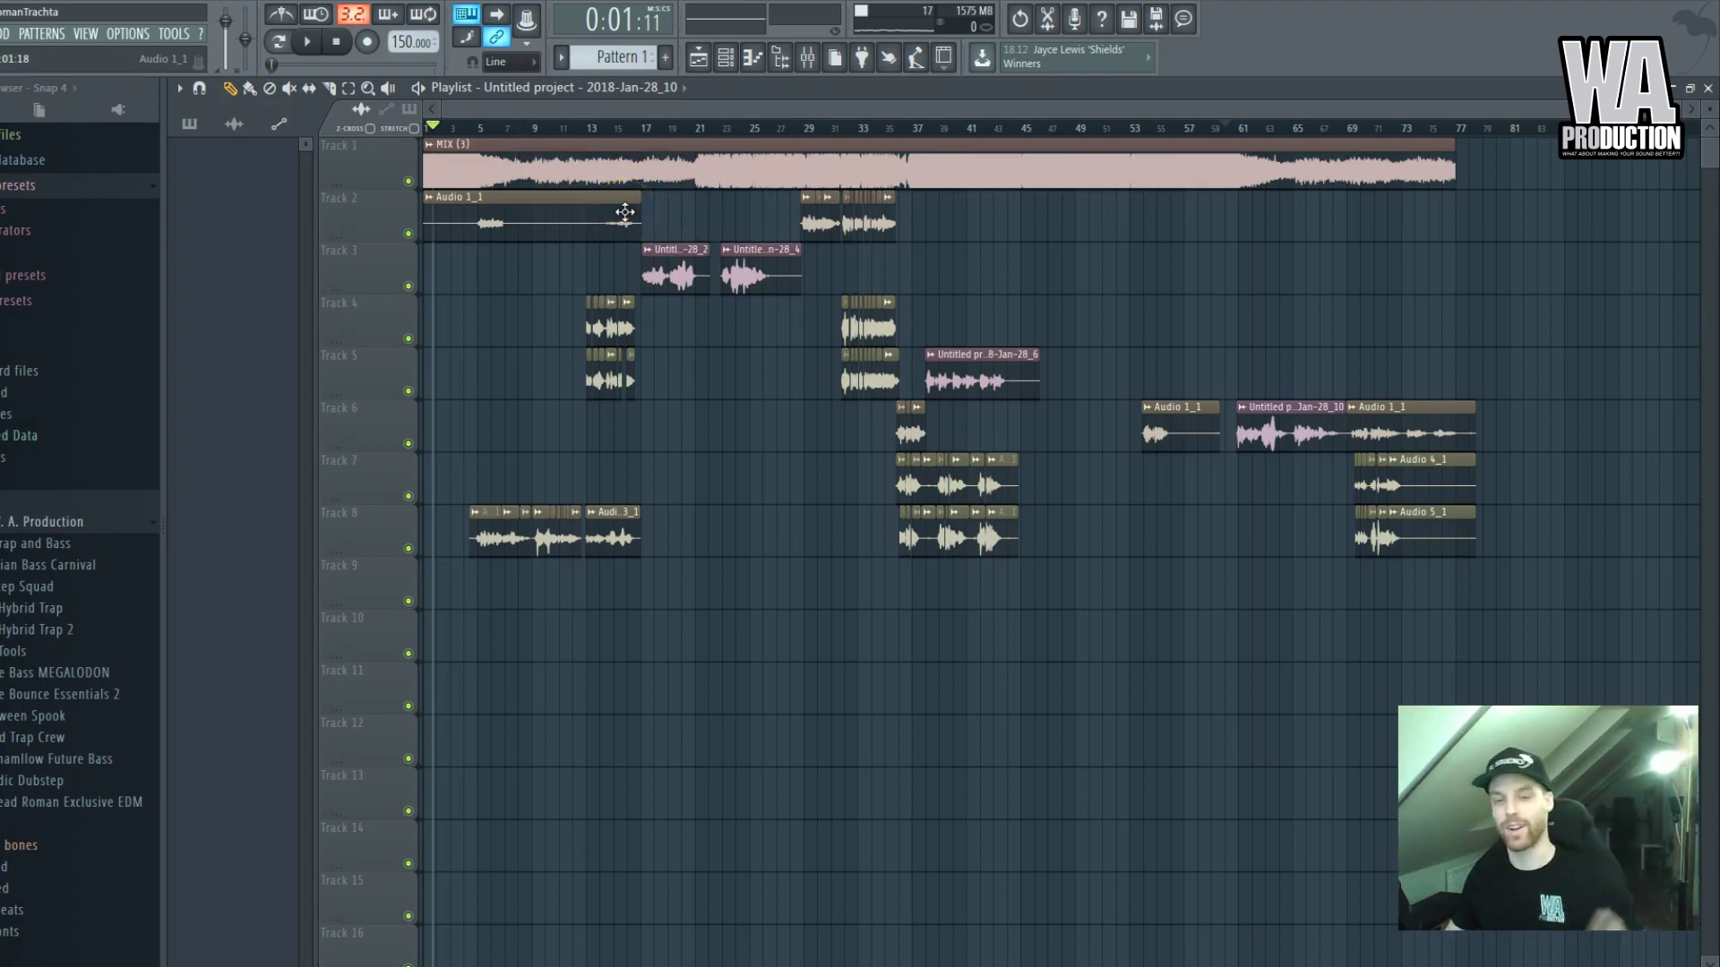
{"action": "left_click", "coordinate": [727, 553]}
{"action": "right_click", "coordinate": [751, 541]}
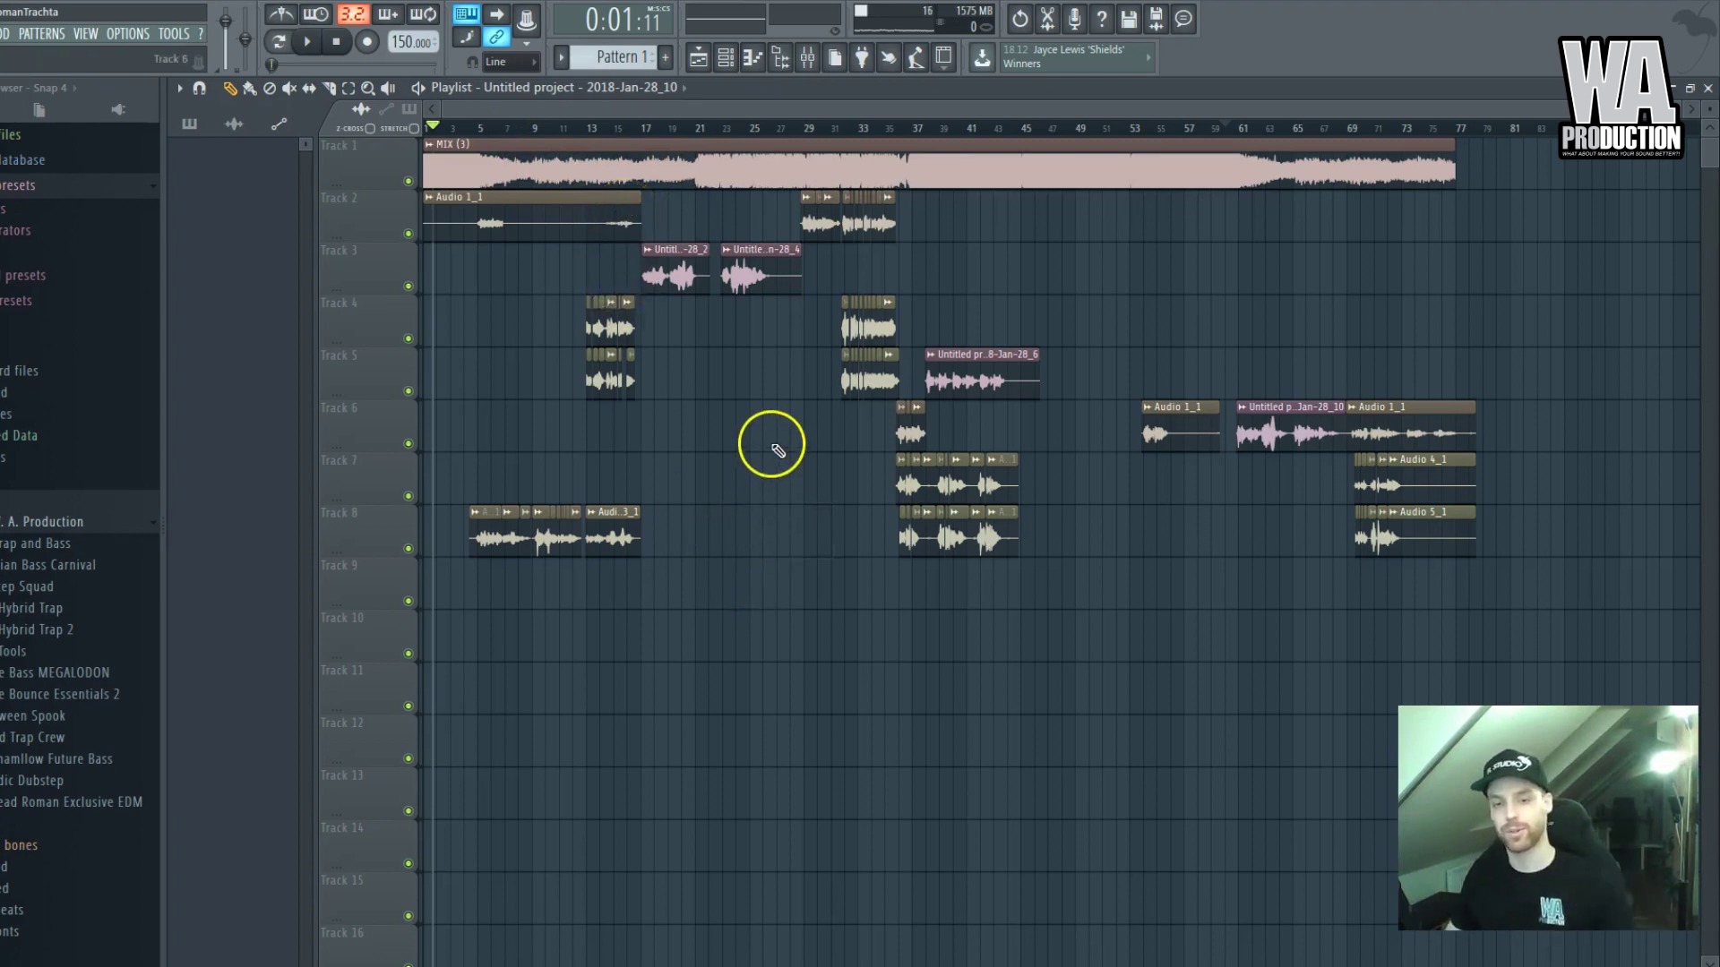